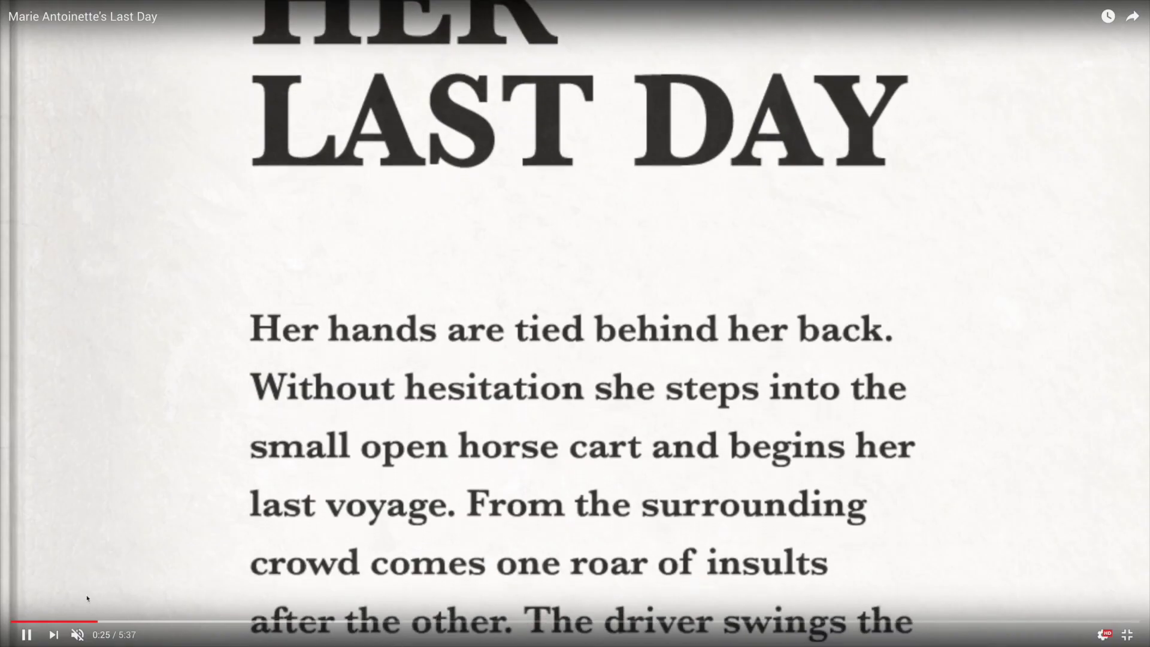
Skip through the "Marie Antoinette's Last Day" video to the portrait scene at 2:06.
{"action": "left_click", "coordinate": [199, 622]}
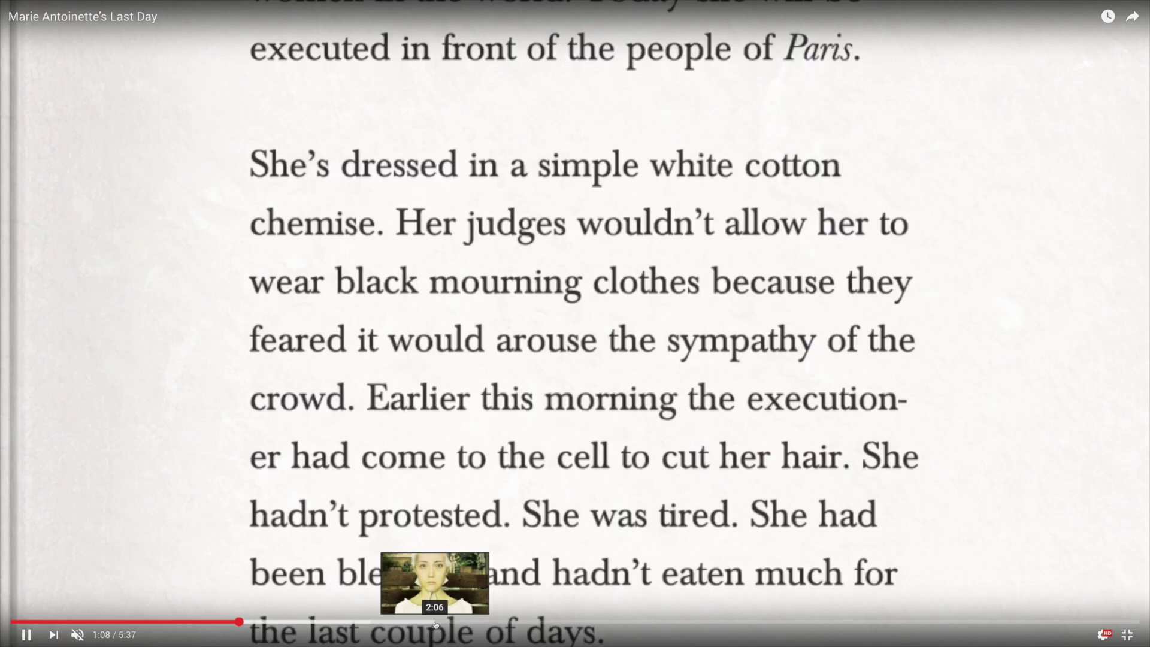
{"action": "left_click", "coordinate": [435, 623]}
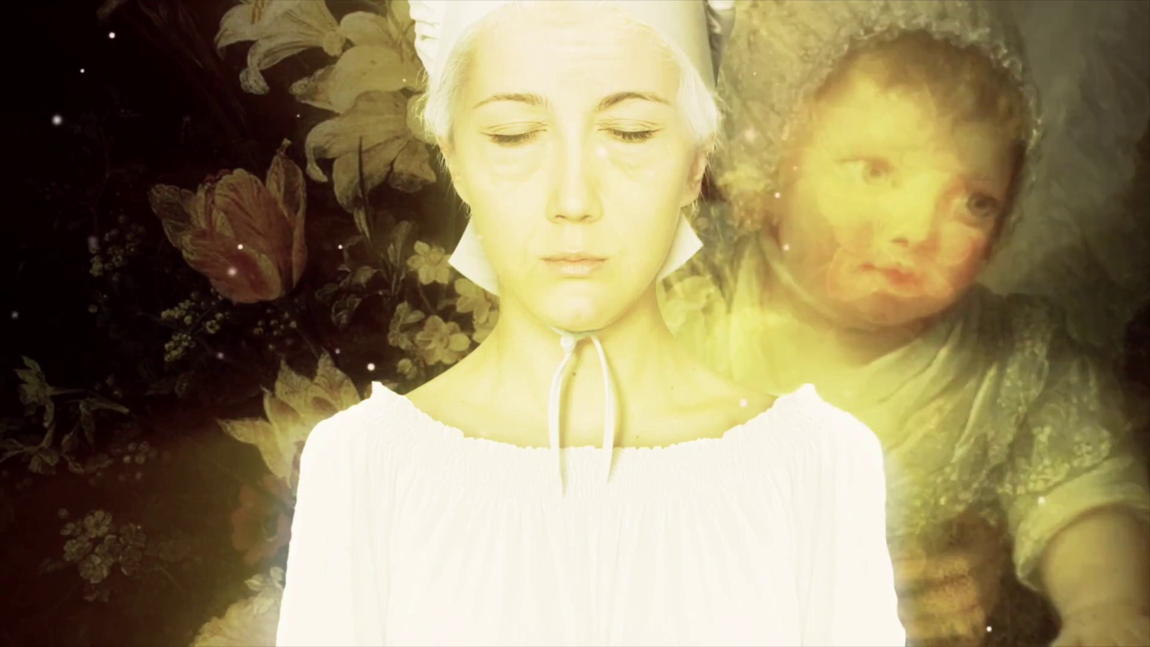
{"action": "left_click", "coordinate": [356, 522]}
Switch to Photoshop and bring the Marie Antoinette Carriage.psd window in front of the painting, clear of the other documents.
{"action": "key", "text": "super+Tab"}
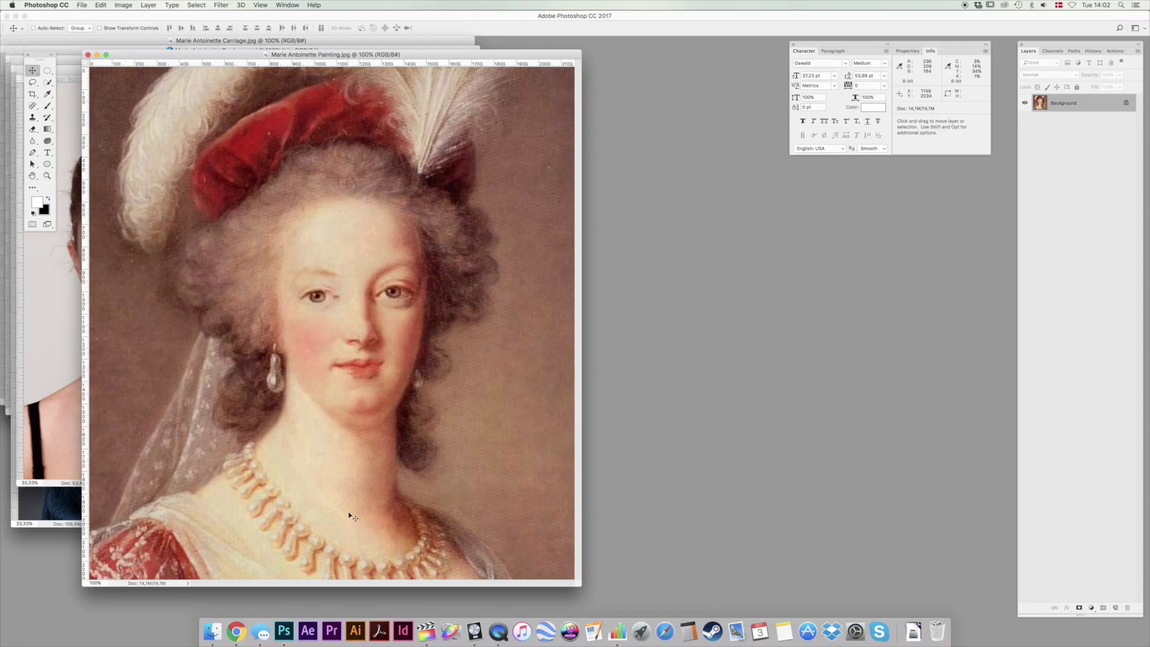
{"action": "left_click_drag", "start_coordinate": [145, 58], "coordinate": [148, 112]}
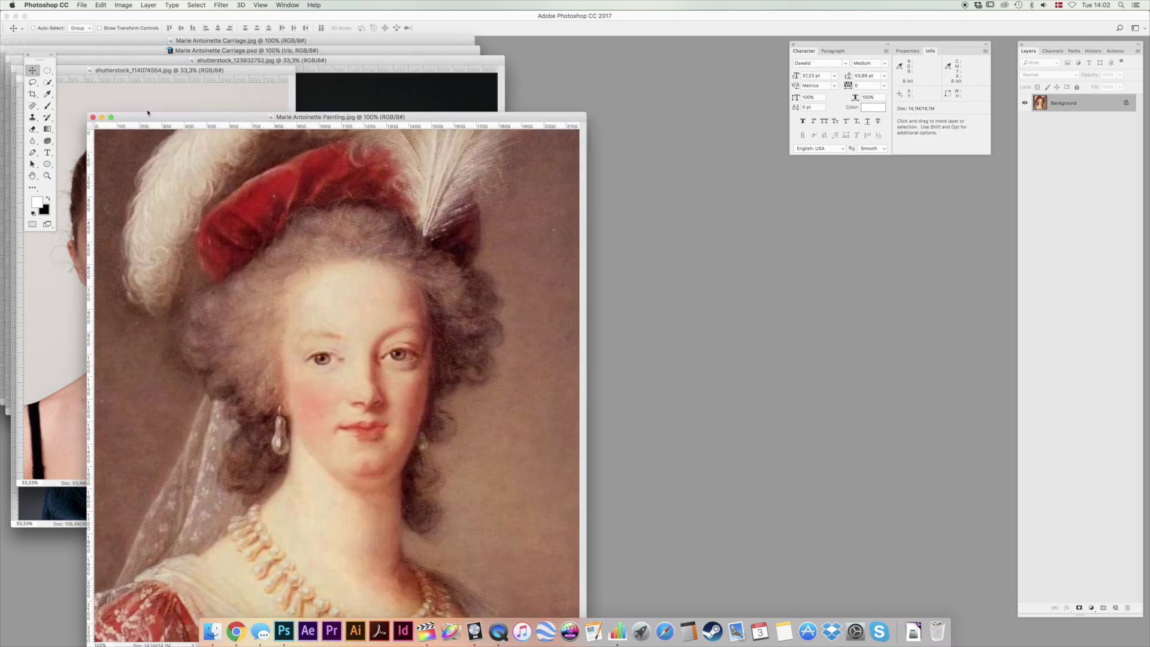
{"action": "left_click", "coordinate": [144, 50]}
{"action": "left_click_drag", "start_coordinate": [115, 51], "coordinate": [426, 123]}
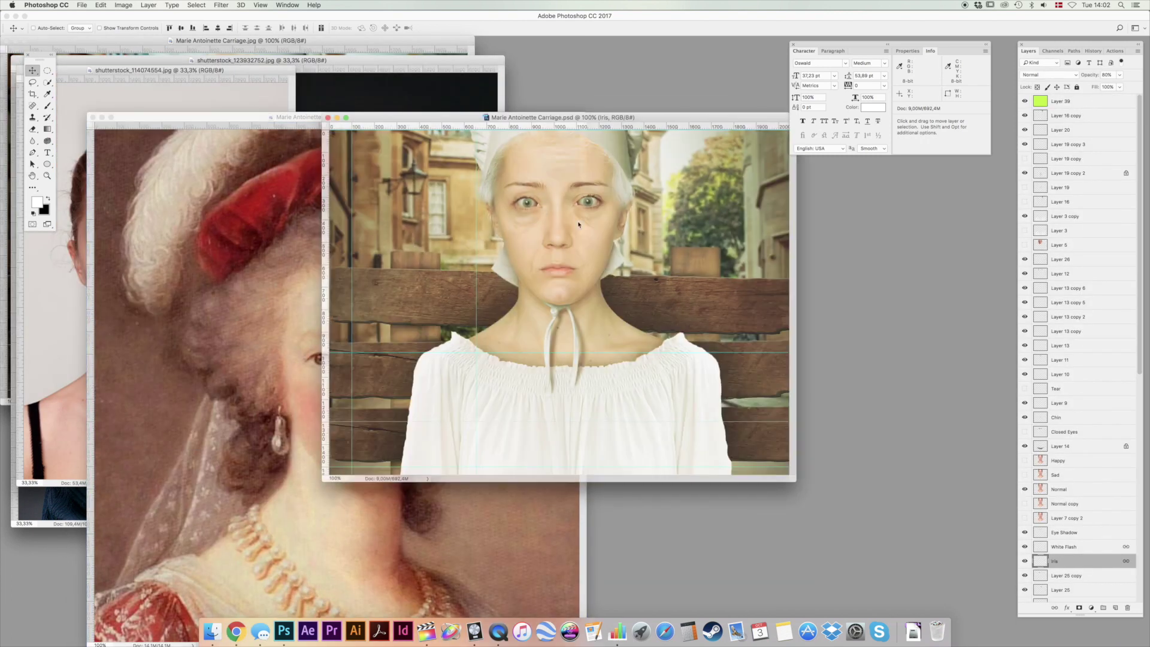
Try shifting the Iris layer slightly within the woman's eyes to change her gaze.
{"action": "key", "text": "super"}
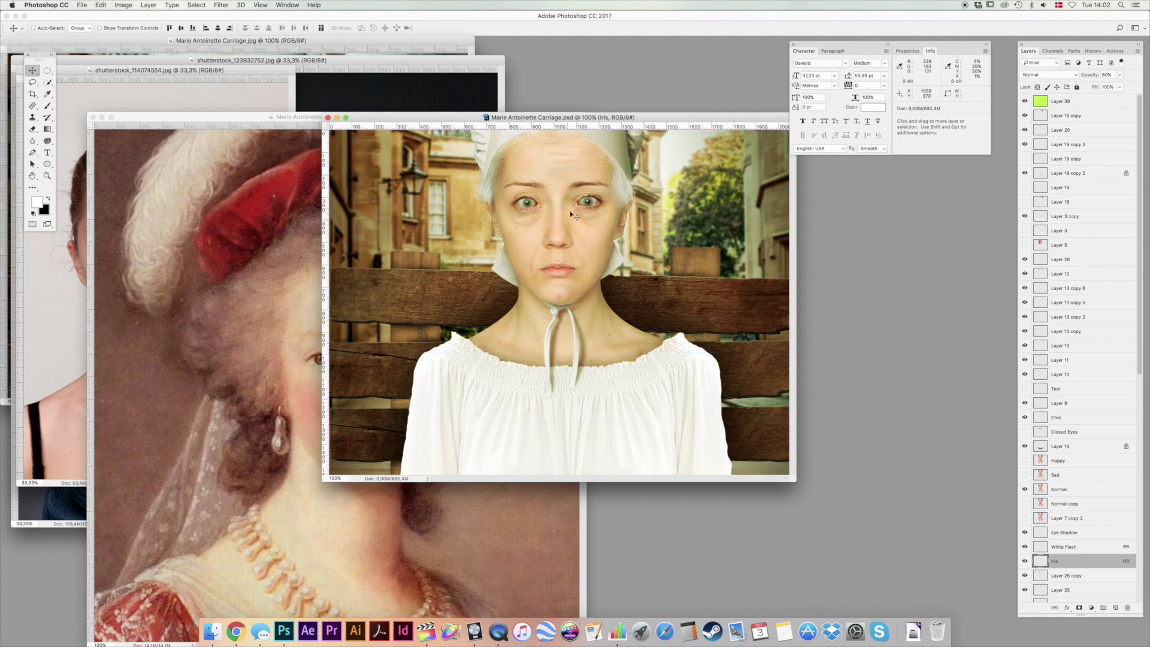
{"action": "right_click", "coordinate": [529, 203]}
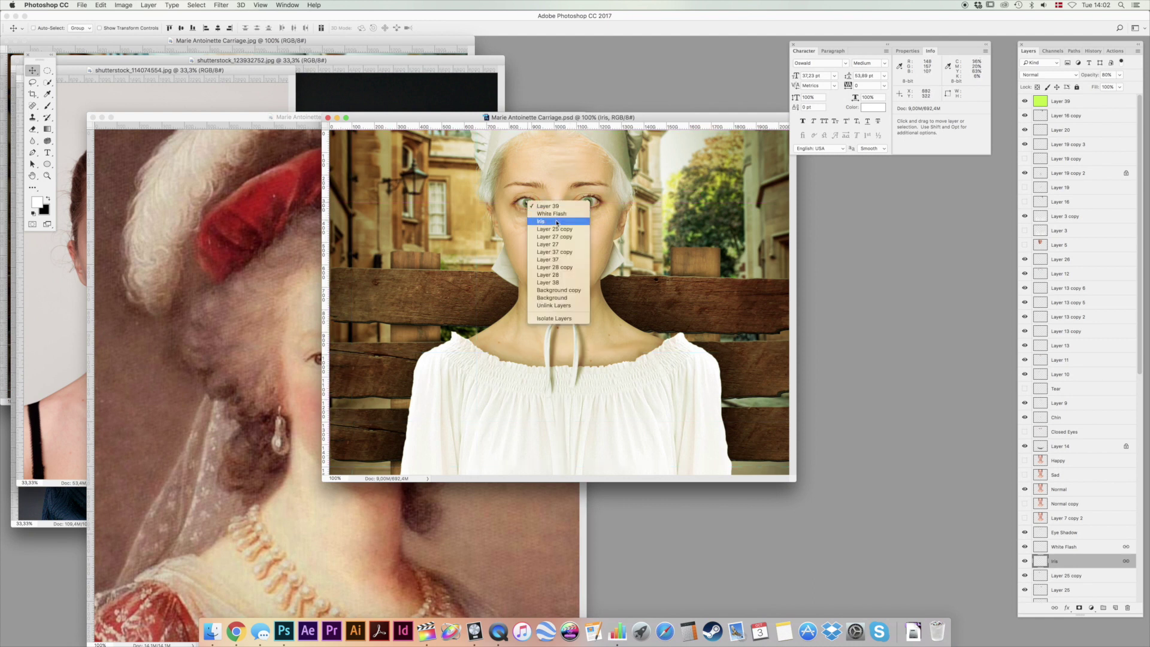
{"action": "left_click", "coordinate": [610, 225]}
{"action": "key", "text": "super+space"}
{"action": "left_click_drag", "start_coordinate": [557, 228], "coordinate": [568, 175]}
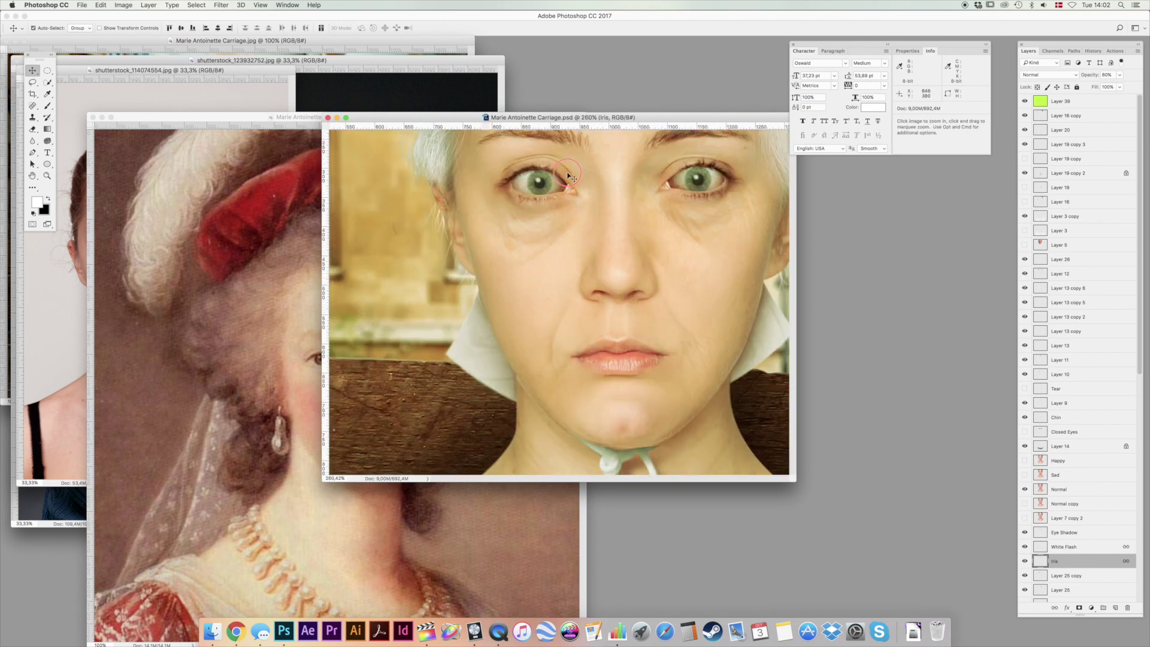
{"action": "scroll", "coordinate": [675, 240], "scroll_direction": "up", "scroll_amount": 3}
{"action": "scroll", "coordinate": [675, 239], "scroll_direction": "right", "scroll_amount": 2}
{"action": "left_click_drag", "start_coordinate": [693, 232], "coordinate": [704, 231]}
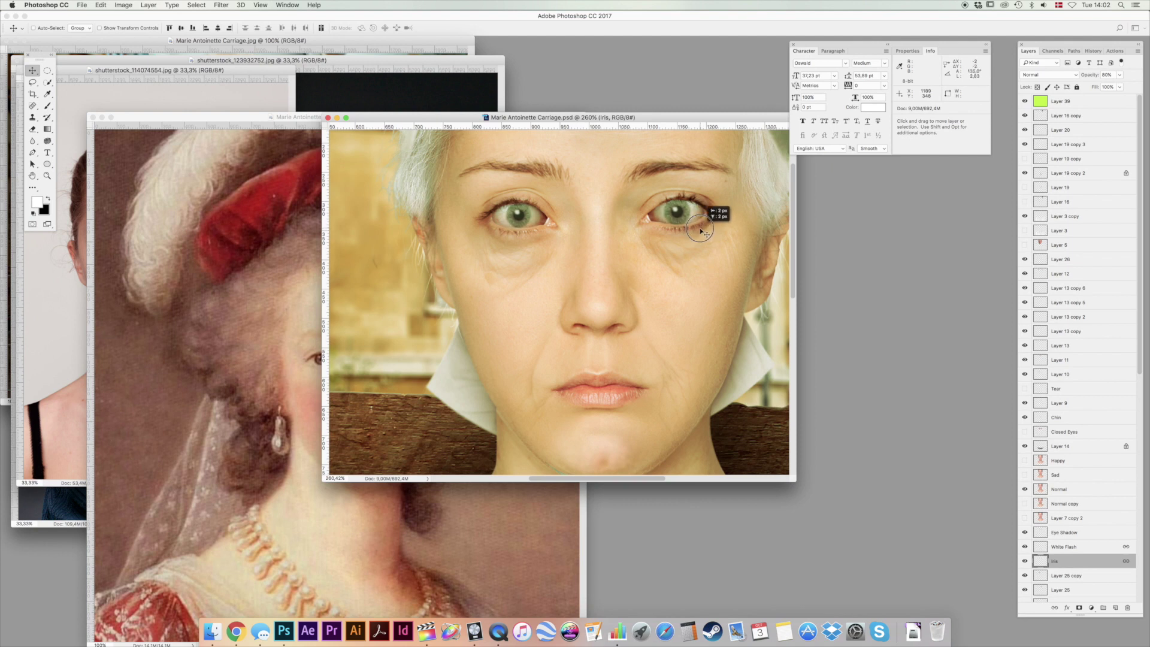
Show the Sad and Happy layers to try different mouth expressions on the woman's face.
{"action": "left_click", "coordinate": [1025, 475]}
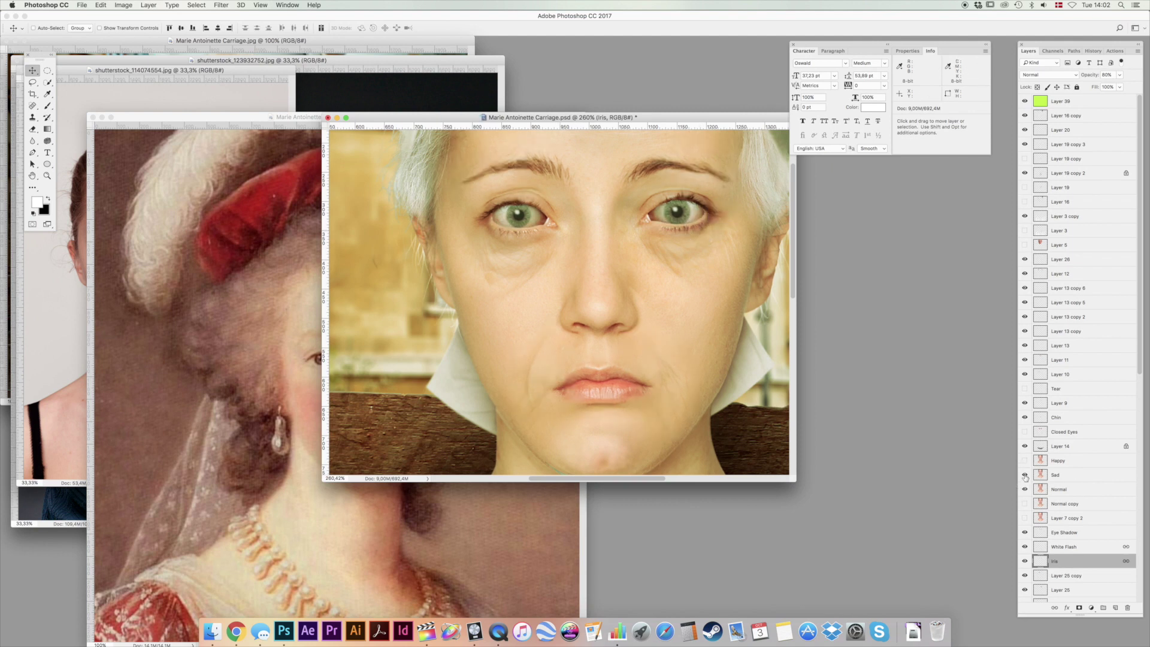
{"action": "left_click", "coordinate": [1025, 461]}
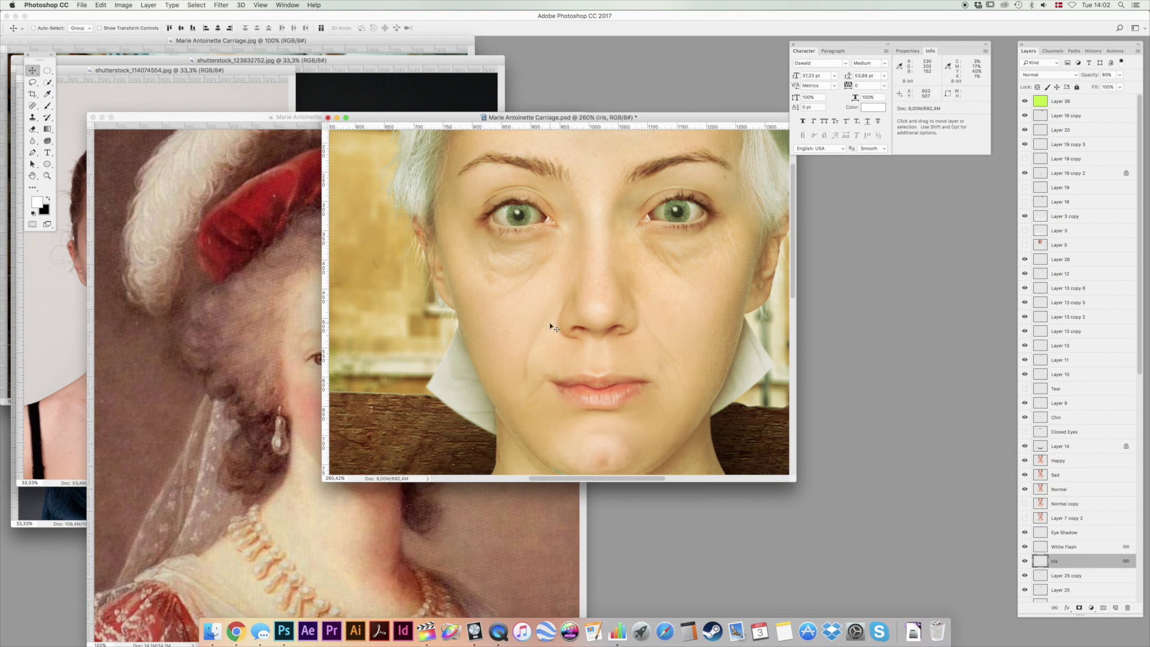
{"action": "scroll", "coordinate": [559, 325], "scroll_direction": "down", "scroll_amount": 5}
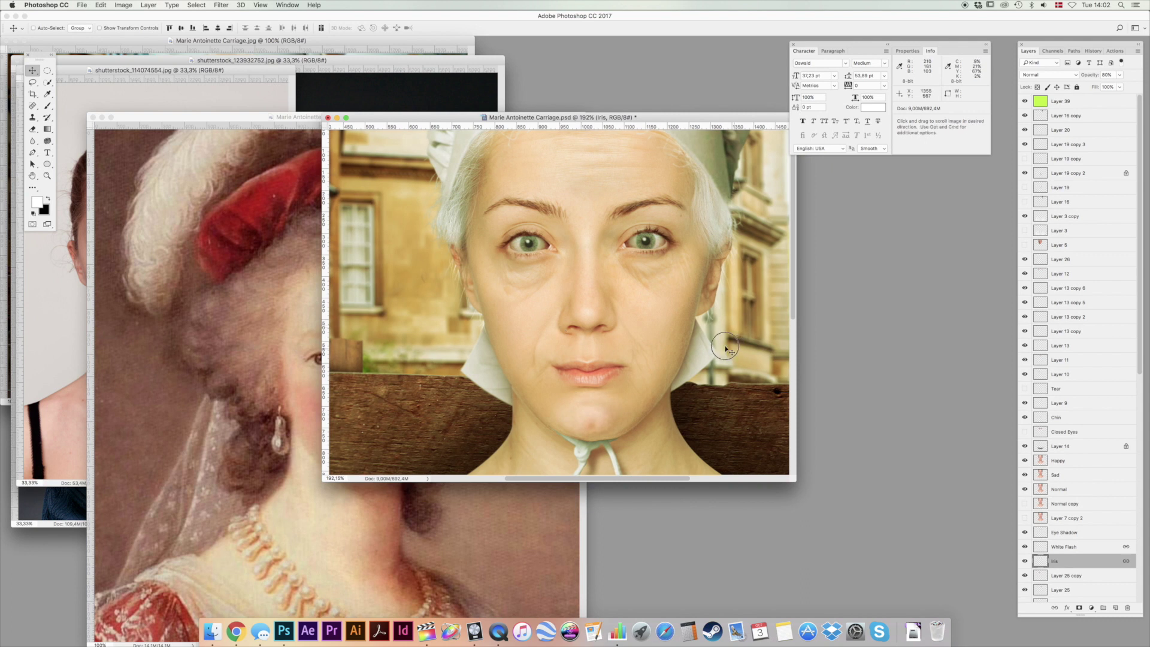
{"action": "scroll", "coordinate": [725, 347], "scroll_direction": "right", "scroll_amount": 2}
{"action": "scroll", "coordinate": [725, 348], "scroll_direction": "down", "scroll_amount": 1}
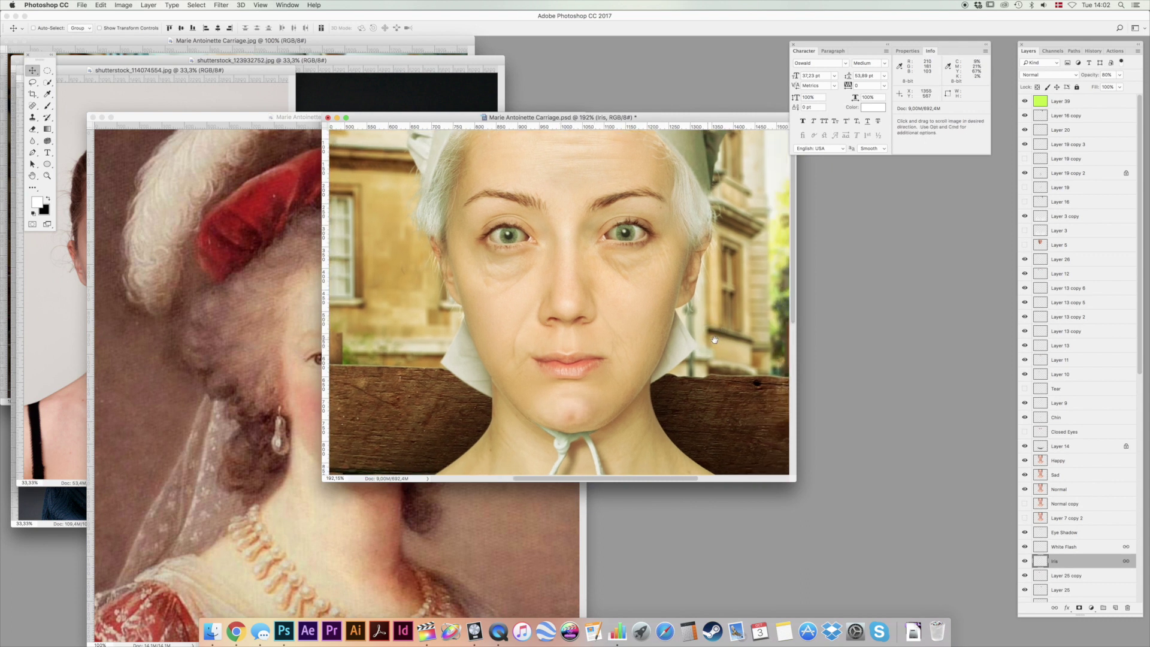
Show the Closed Eyes layer, try moving it across the face, and revert the demonstration changes.
{"action": "left_click", "coordinate": [1024, 432]}
{"action": "left_click", "coordinate": [1059, 432]}
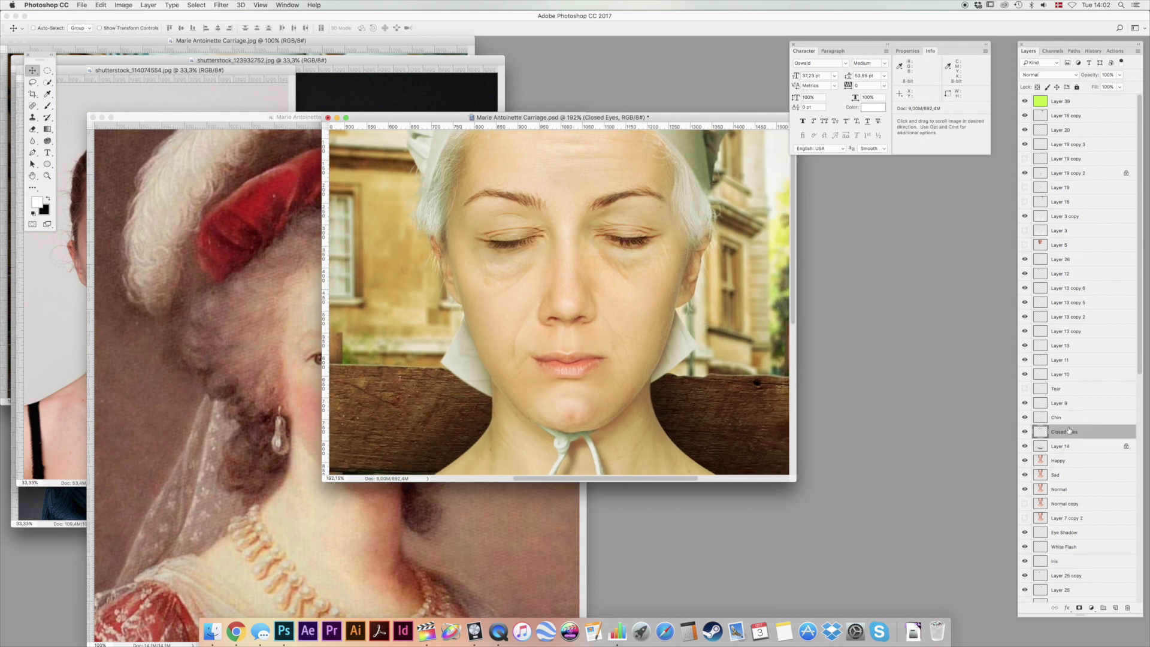
{"action": "left_click_drag", "start_coordinate": [642, 249], "coordinate": [537, 302]}
{"action": "key", "text": "super+z"}
{"action": "key", "text": "shift"}
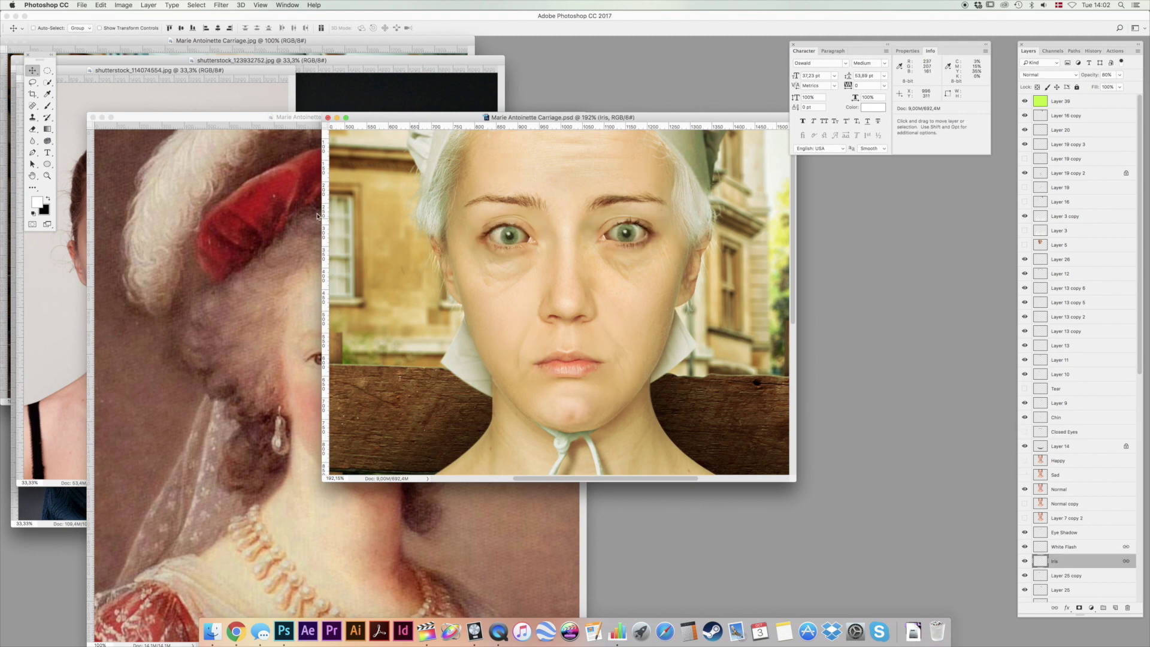
Bring the Marie Antoinette painting forward and place the shutterstock_114074554.jpg portrait window beside it.
{"action": "left_click", "coordinate": [203, 193]}
{"action": "mouse_move", "coordinate": [177, 121]}
{"action": "left_mouse_down"}
{"action": "mouse_move", "coordinate": [249, 84]}
{"action": "mouse_move", "coordinate": [253, 58]}
{"action": "mouse_move", "coordinate": [297, 57]}
{"action": "left_mouse_up"}
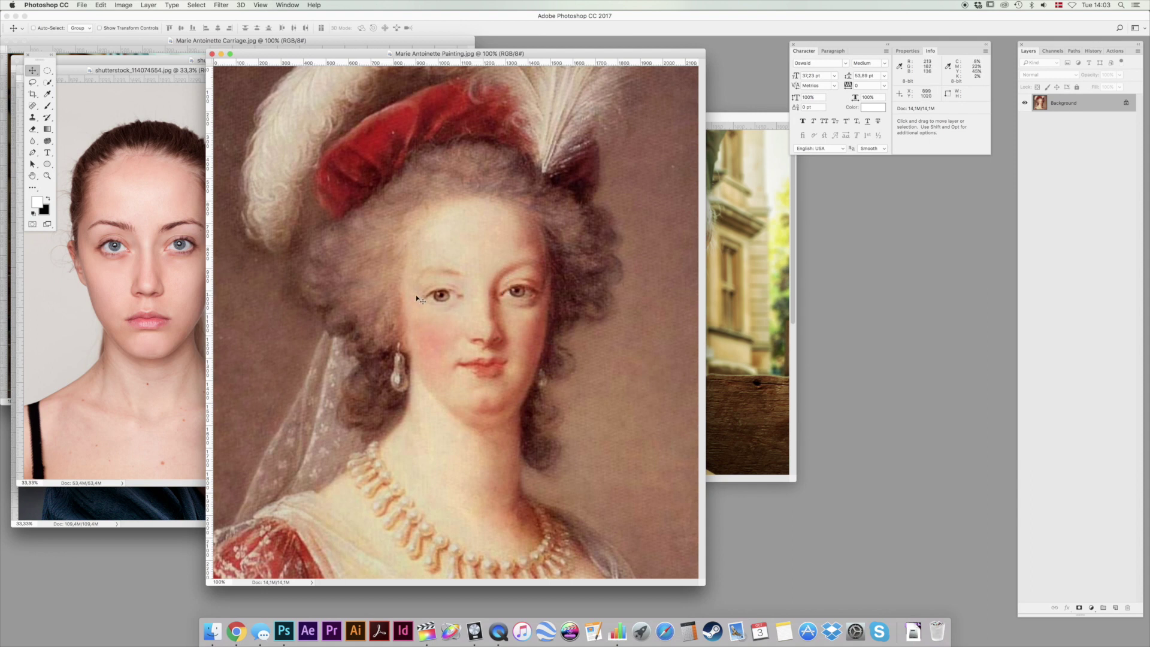
{"action": "left_click", "coordinate": [80, 71]}
{"action": "mouse_move", "coordinate": [80, 71]}
{"action": "left_mouse_down"}
{"action": "mouse_move", "coordinate": [562, 135]}
{"action": "mouse_move", "coordinate": [670, 175]}
{"action": "mouse_move", "coordinate": [640, 179]}
{"action": "left_mouse_up"}
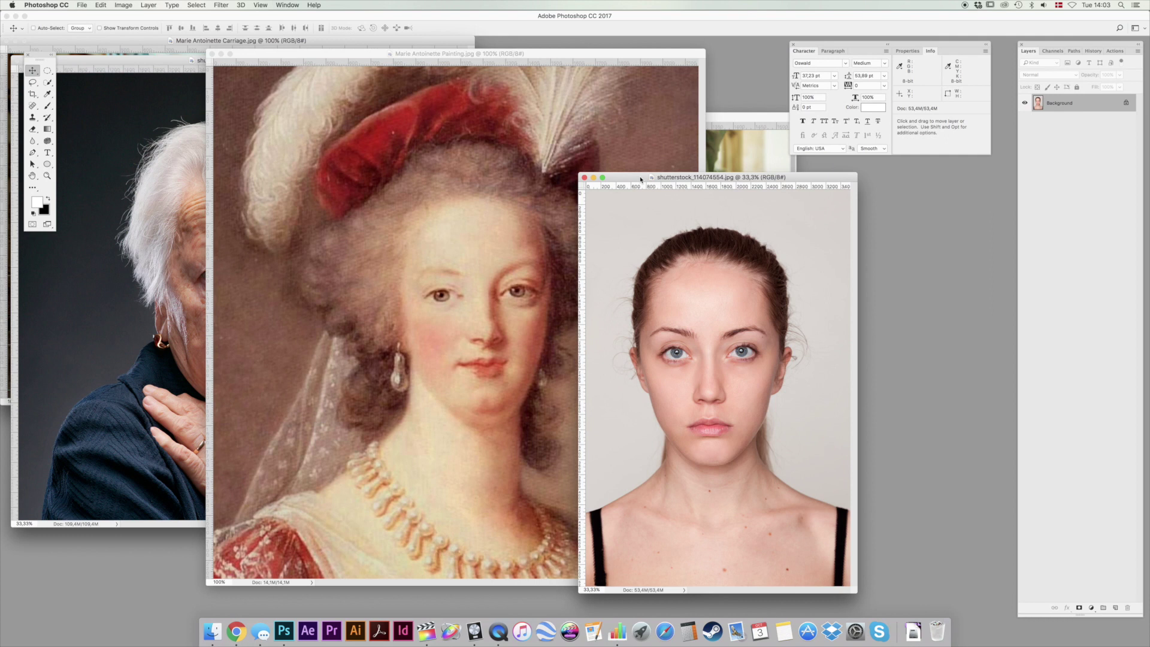
Arrange the elderly woman's shutterstock_123932752.jpg window and the young woman's shutterstock_114074554.jpg window side by side.
{"action": "left_click", "coordinate": [102, 215]}
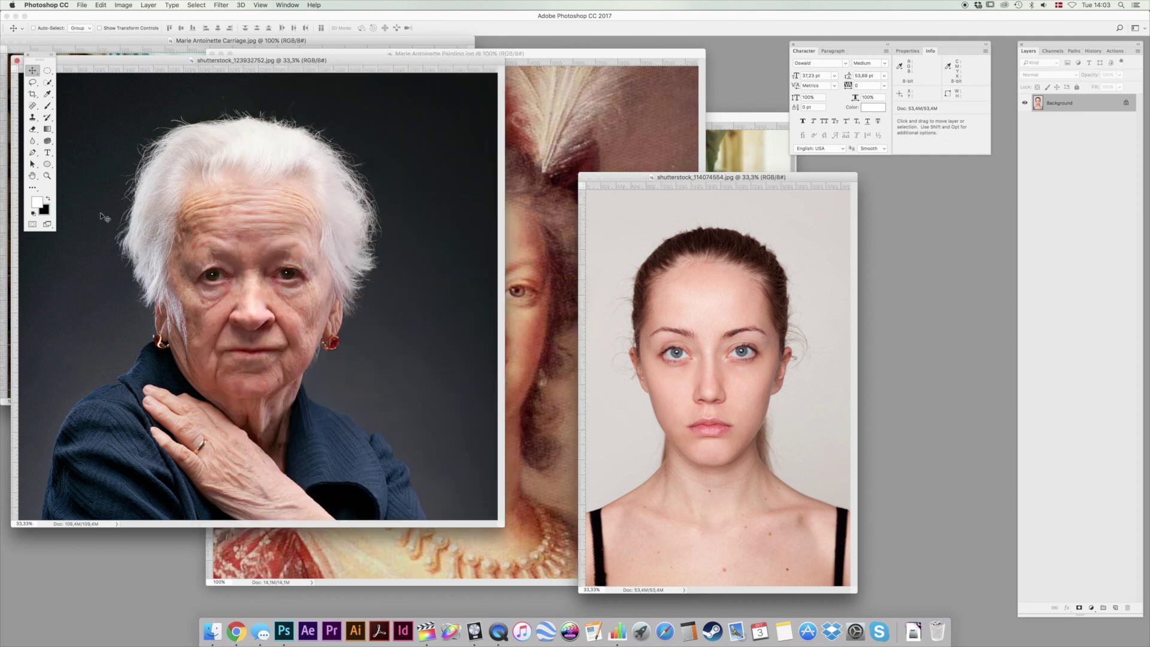
{"action": "left_click_drag", "start_coordinate": [110, 62], "coordinate": [152, 110]}
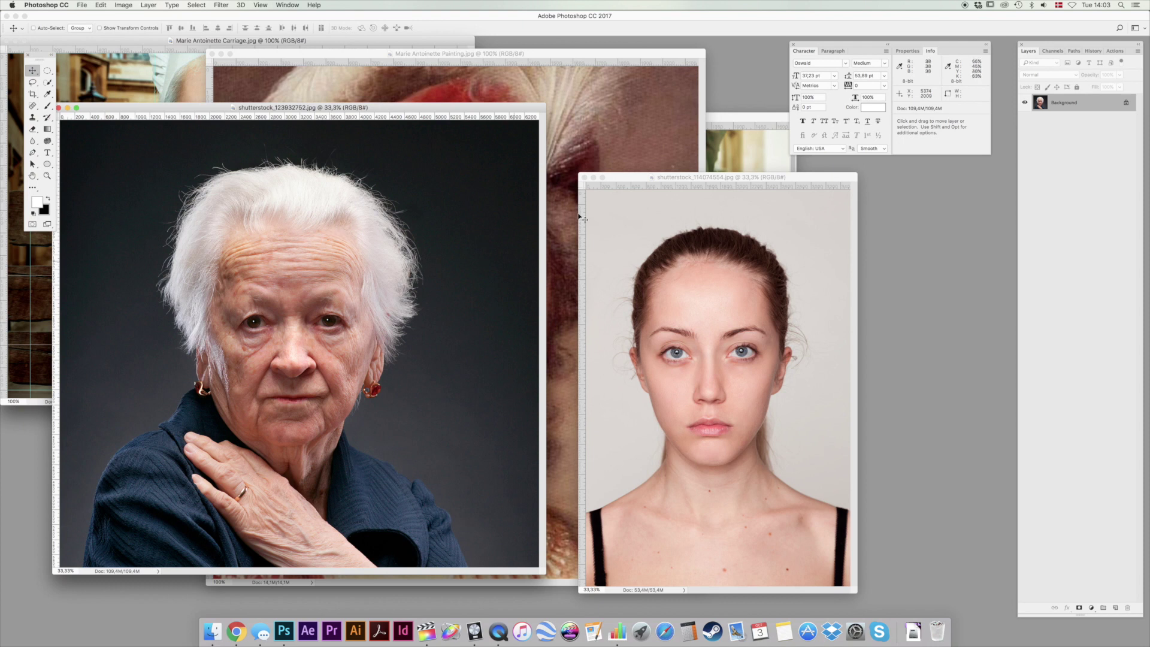
{"action": "left_click", "coordinate": [627, 179]}
{"action": "left_click_drag", "start_coordinate": [627, 179], "coordinate": [599, 109]}
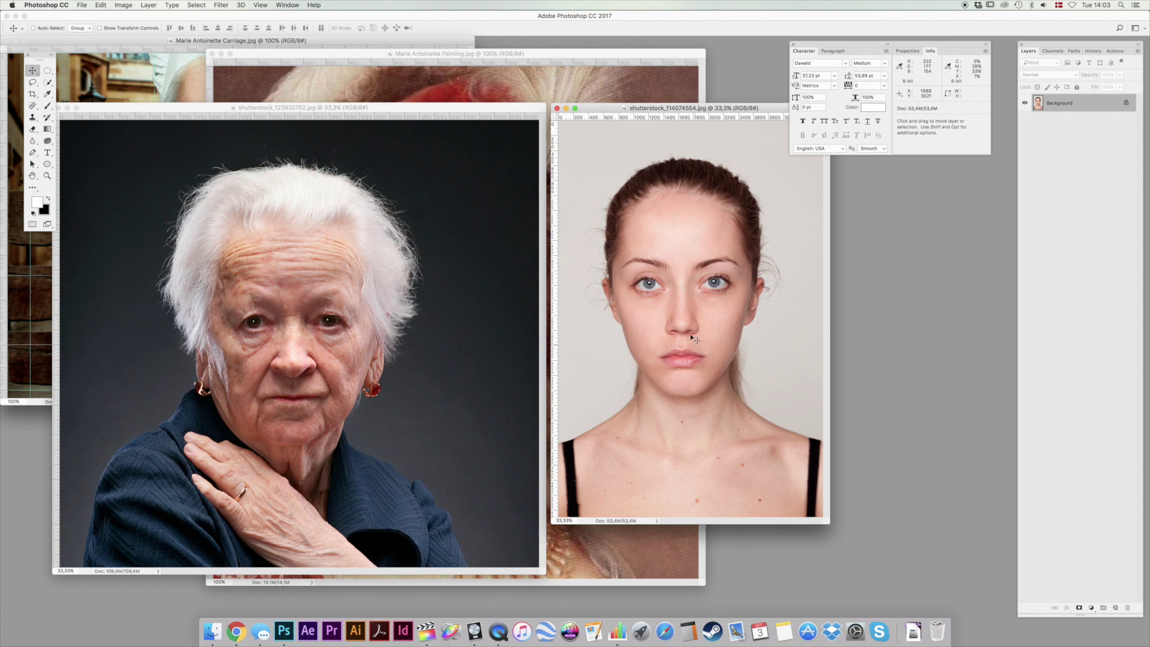
Compare the painting, the young woman's photo and the elderly woman's photo by bringing each window to the front.
{"action": "left_click", "coordinate": [322, 83]}
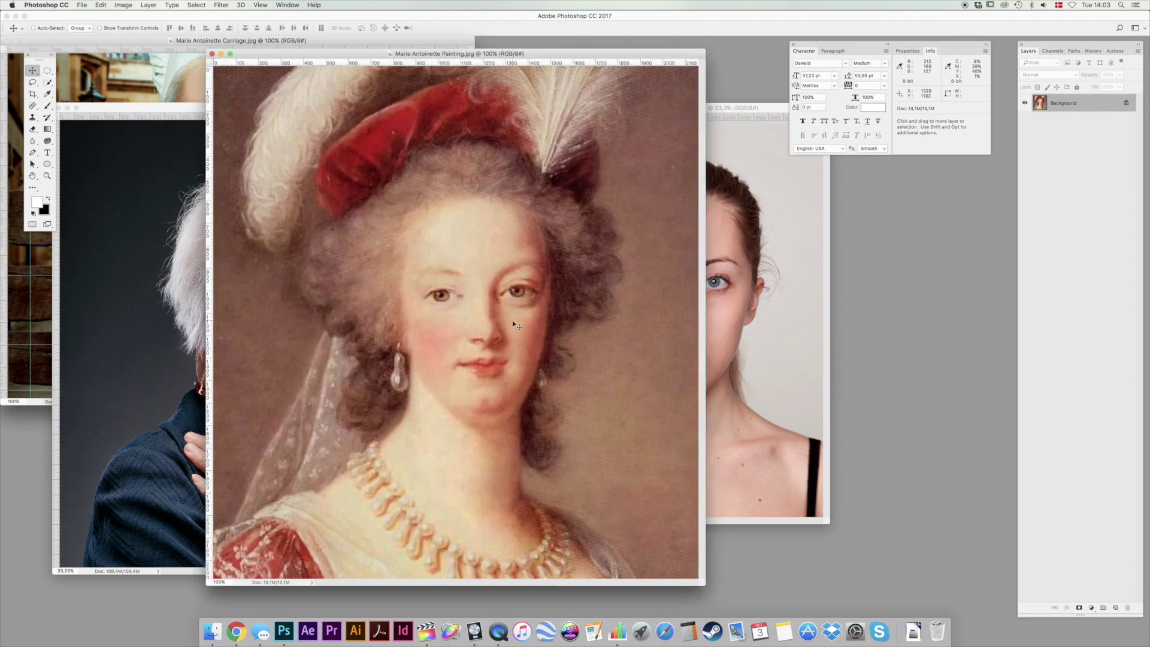
{"action": "left_click", "coordinate": [759, 282]}
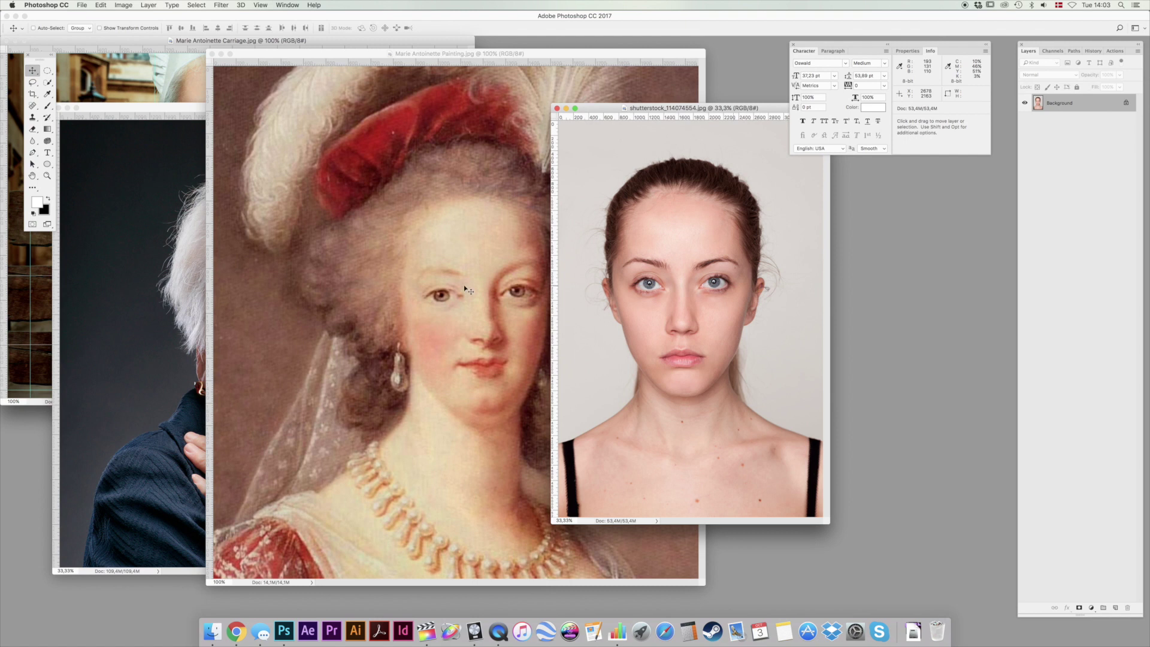
{"action": "left_click", "coordinate": [153, 303]}
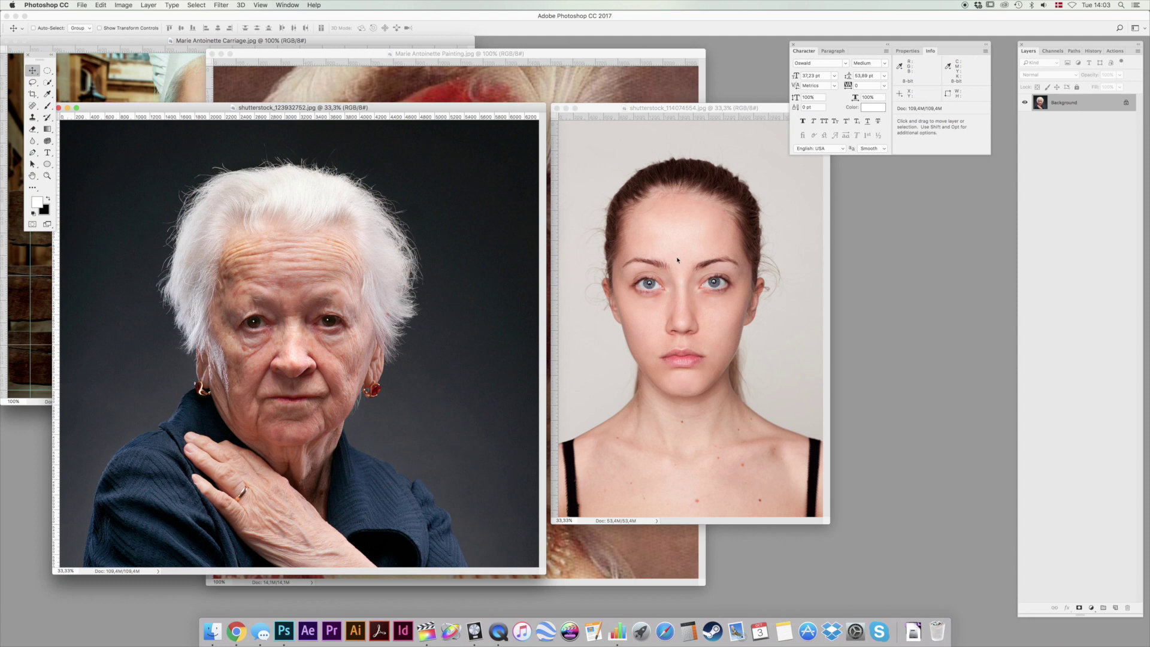
{"action": "left_click", "coordinate": [663, 246]}
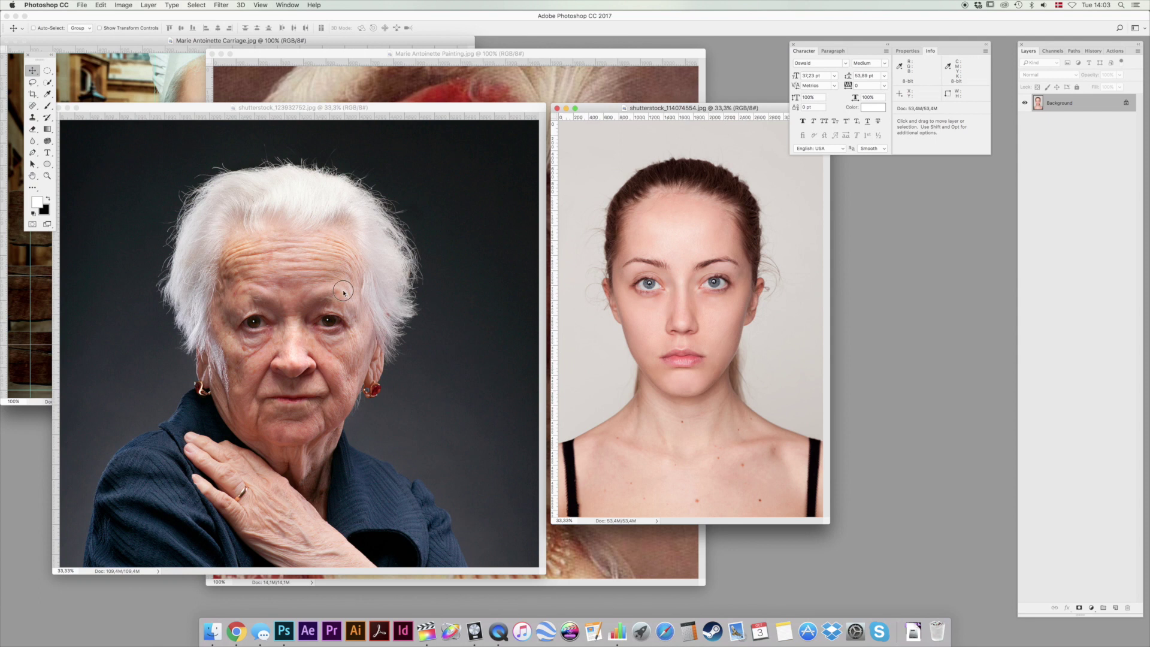
{"action": "left_click", "coordinate": [278, 244]}
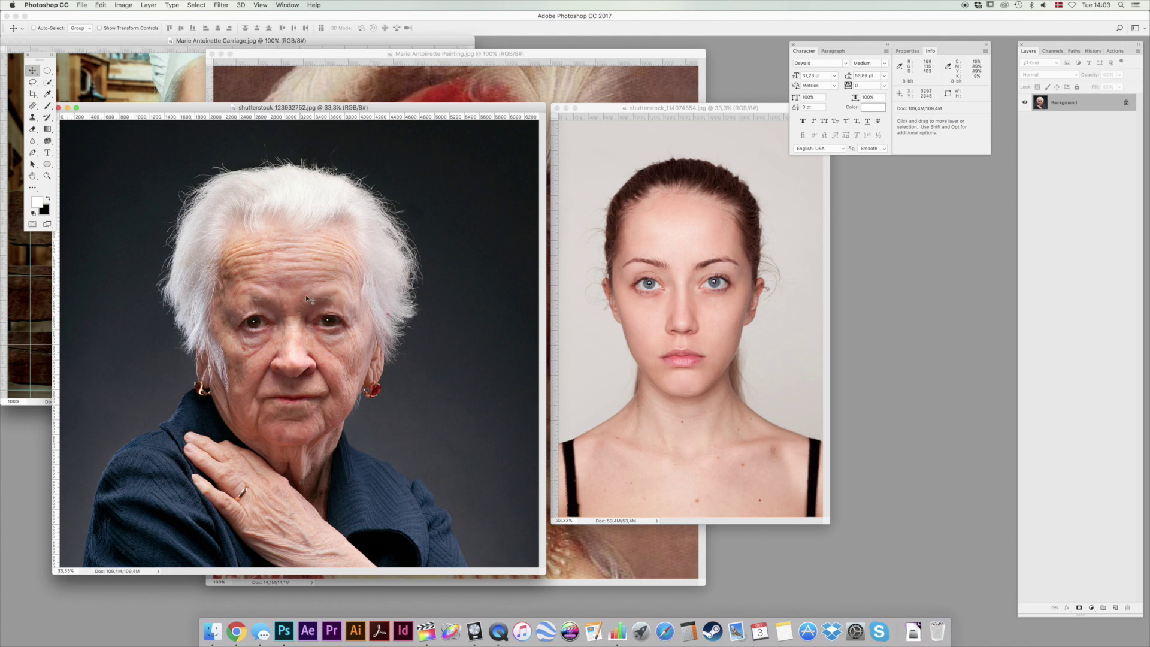
Duplicate the young woman's Background layer and add a black-filled layer between the copy and the Background.
{"action": "left_click", "coordinate": [699, 294]}
{"action": "left_click_drag", "start_coordinate": [699, 294], "coordinate": [696, 243]}
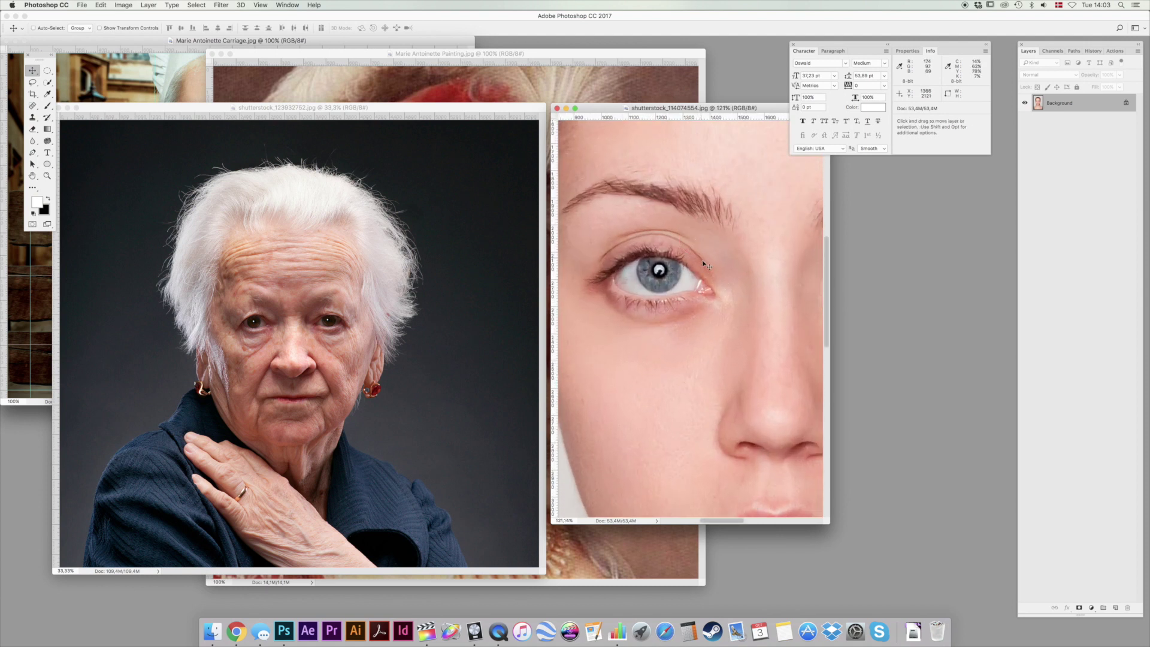
{"action": "key", "text": "super+j"}
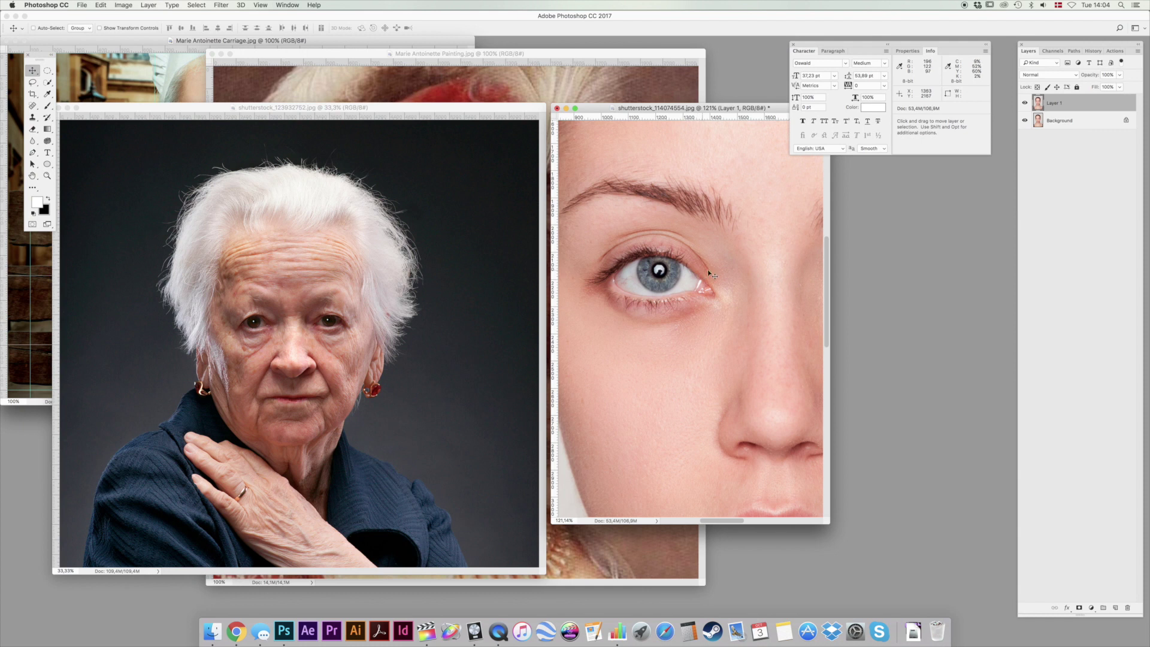
{"action": "left_click", "coordinate": [1072, 121]}
{"action": "key", "text": "super+shift+alt+n"}
{"action": "key", "text": "x"}
{"action": "key", "text": "alt+BackSpace"}
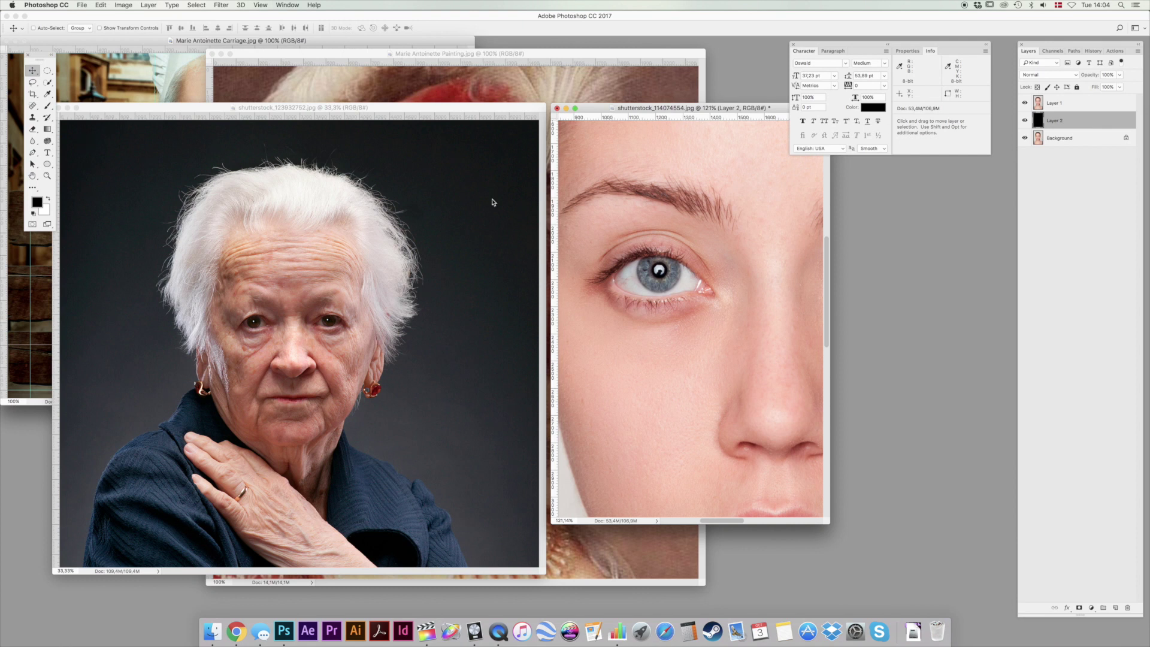
Draw a closed Pen path around the visible eyeball between the eyelids, with Layer 1 active.
{"action": "key", "text": "p"}
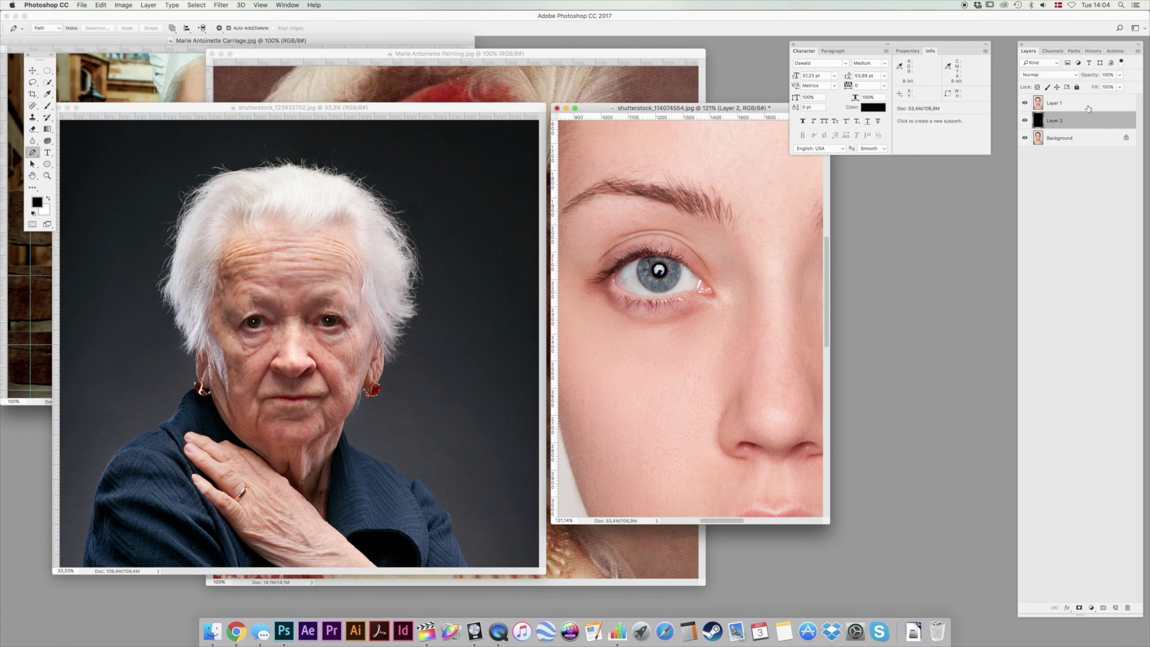
{"action": "key", "text": "alt+bracketright"}
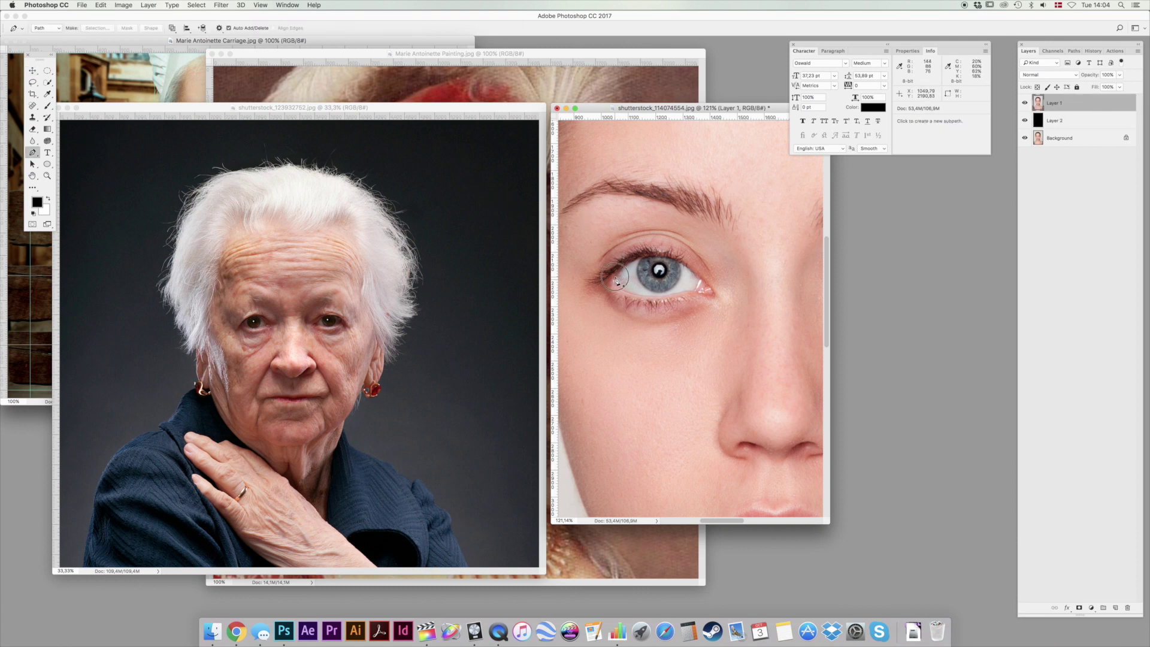
{"action": "left_click_drag", "start_coordinate": [659, 260], "coordinate": [702, 282]}
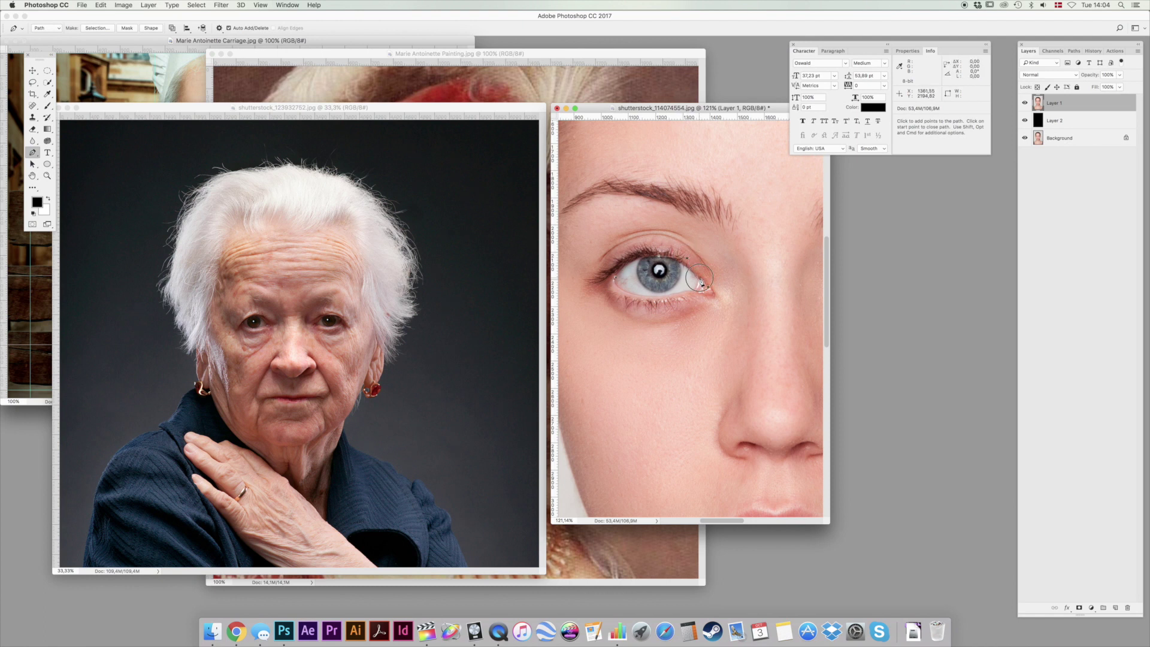
{"action": "left_click_drag", "start_coordinate": [698, 293], "coordinate": [619, 278]}
{"action": "left_click", "coordinate": [617, 280]}
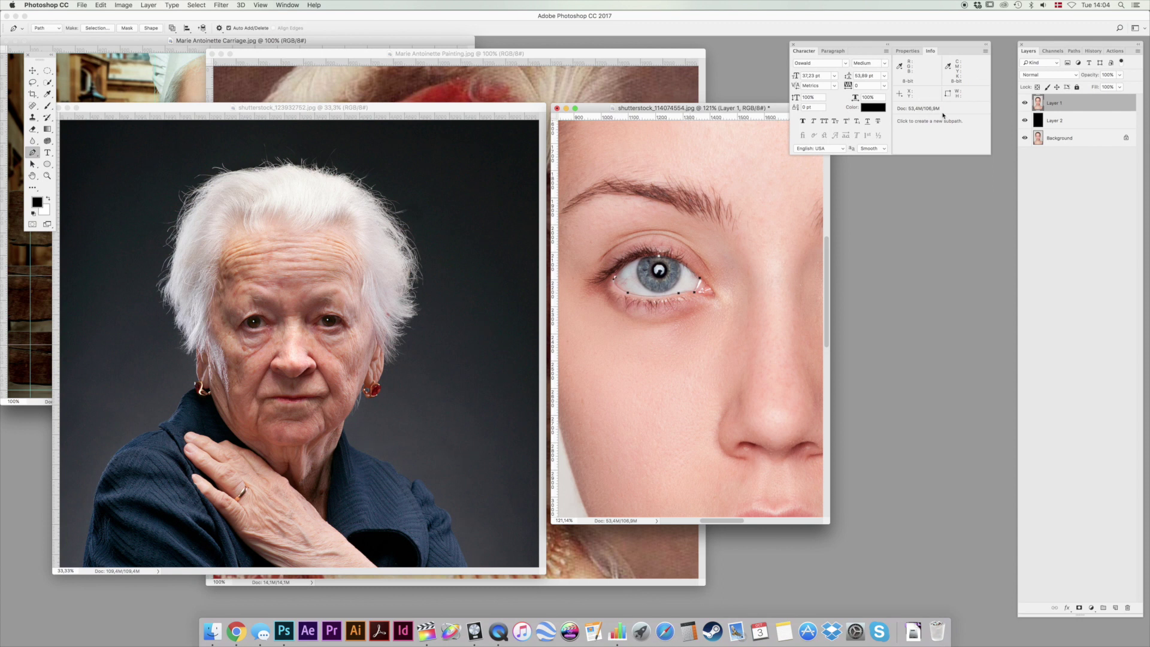
Load the Work Path as a selection, cut the eyeball from Layer 1 to a new layer, and move it below the eye socket.
{"action": "left_click", "coordinate": [1064, 52]}
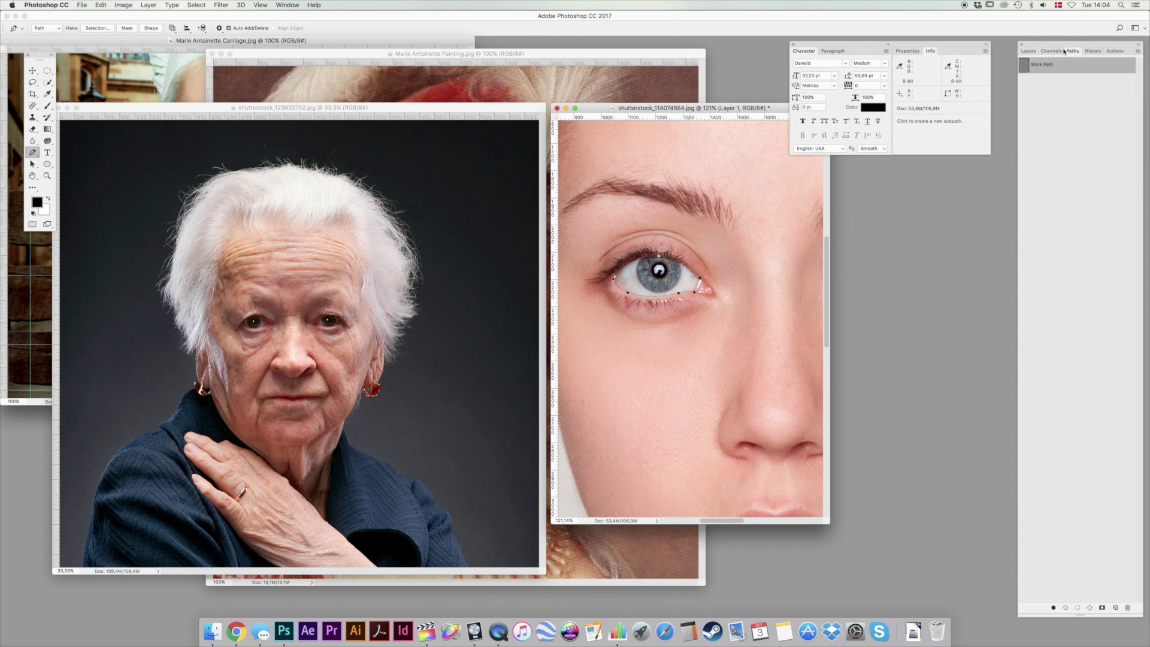
{"action": "left_click", "coordinate": [1028, 67], "text": "super"}
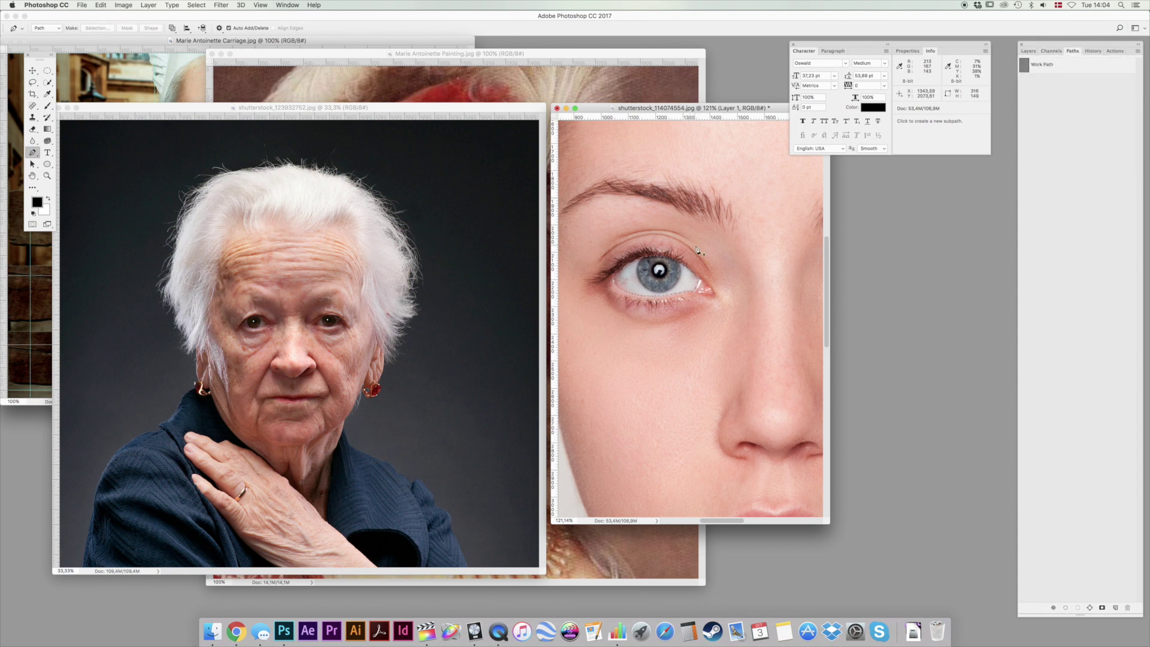
{"action": "key", "text": "m"}
{"action": "right_click", "coordinate": [645, 275]}
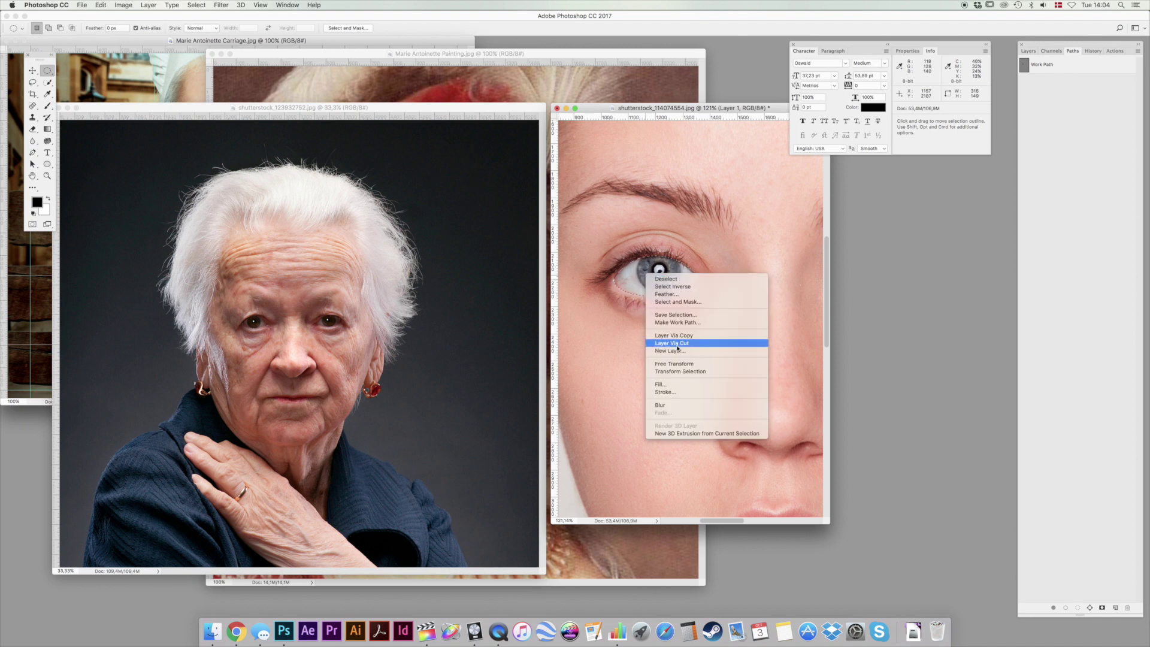
{"action": "left_click", "coordinate": [679, 343]}
{"action": "left_click", "coordinate": [1028, 51]}
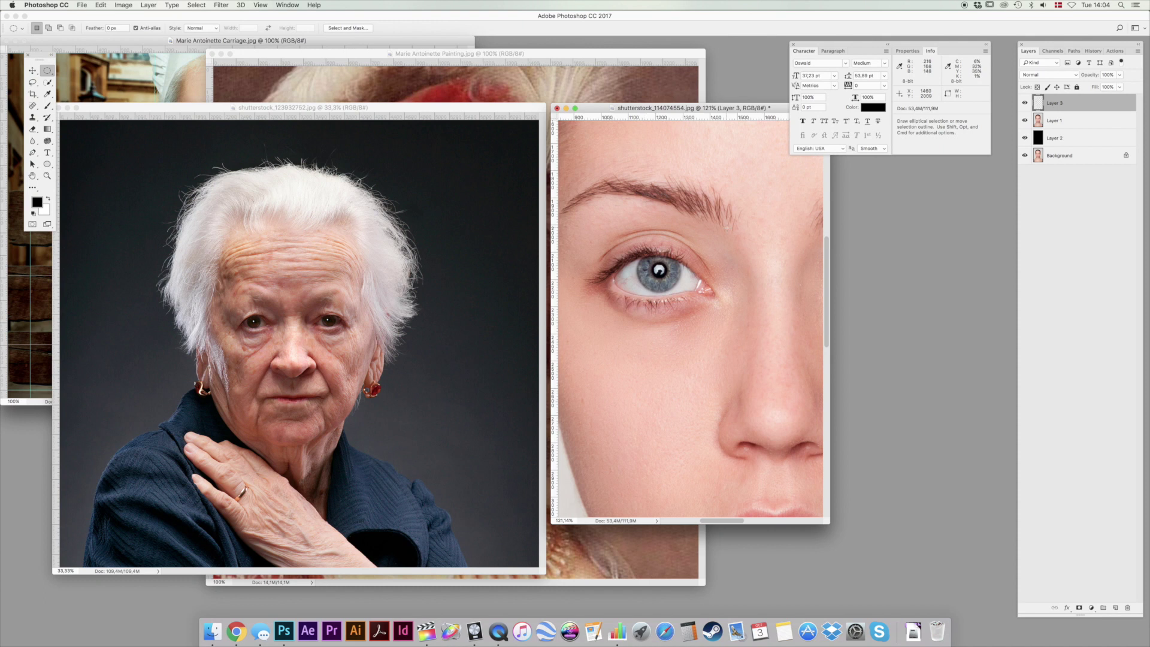
{"action": "key", "text": "v"}
{"action": "left_click_drag", "start_coordinate": [697, 318], "coordinate": [703, 411]}
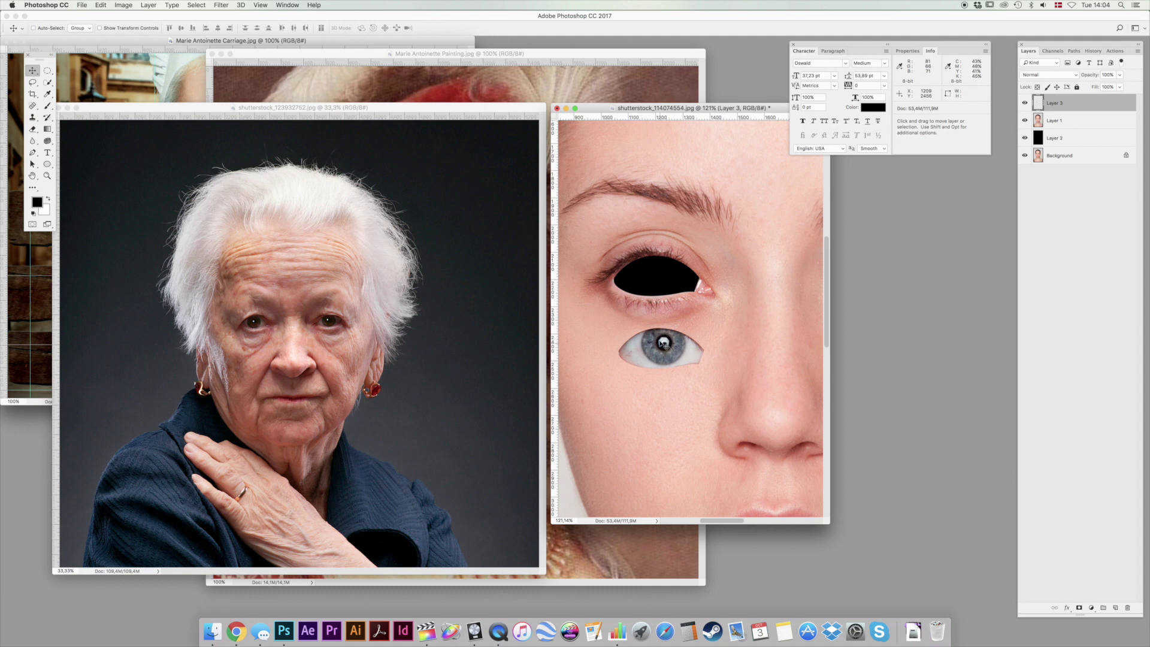
Select the lower part of the cut-out iris with a circular marquee and copy it to a new layer.
{"action": "key", "text": "m"}
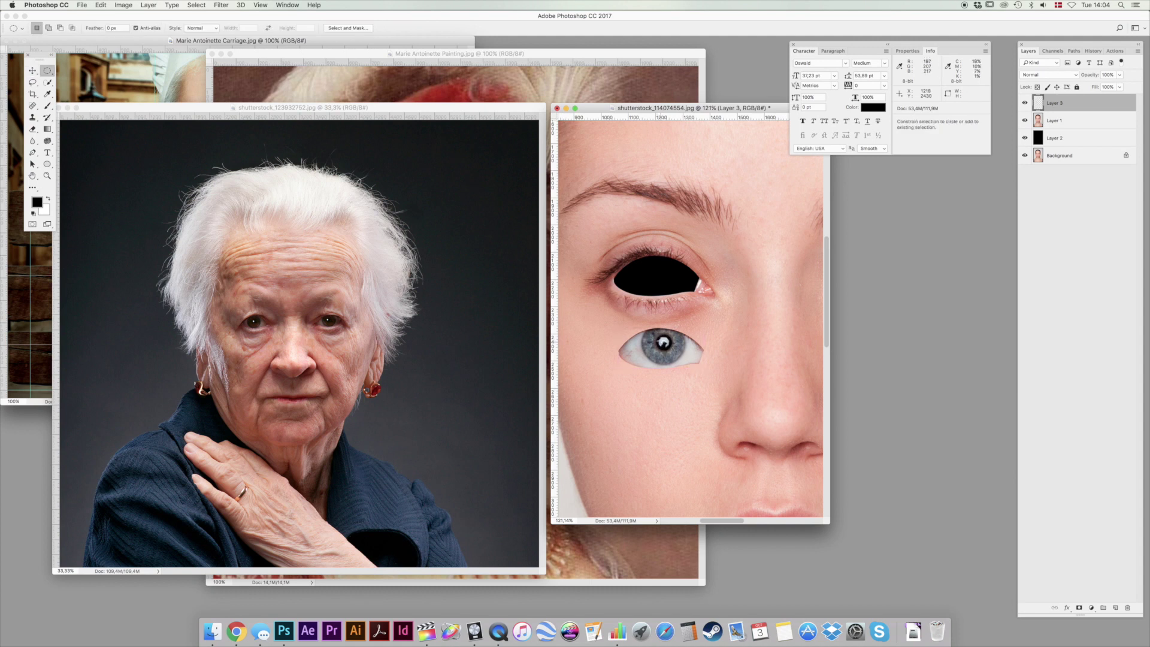
{"action": "left_click_drag", "start_coordinate": [644, 327], "coordinate": [742, 270]}
{"action": "key", "text": "super+j"}
{"action": "key", "text": "v"}
Duplicate the partial iris layer and rotate the copy to complete the circle, aligning both parts beside the eye.
{"action": "key", "text": "super+j"}
{"action": "key", "text": "super+t"}
{"action": "left_click_drag", "start_coordinate": [746, 208], "coordinate": [693, 359]}
{"action": "key", "text": "Return"}
{"action": "mouse_move", "coordinate": [754, 264]}
{"action": "left_mouse_down"}
{"action": "mouse_move", "coordinate": [752, 298]}
{"action": "mouse_move", "coordinate": [754, 268]}
{"action": "left_mouse_up"}
{"action": "key", "text": "5"}
{"action": "key", "text": "0"}
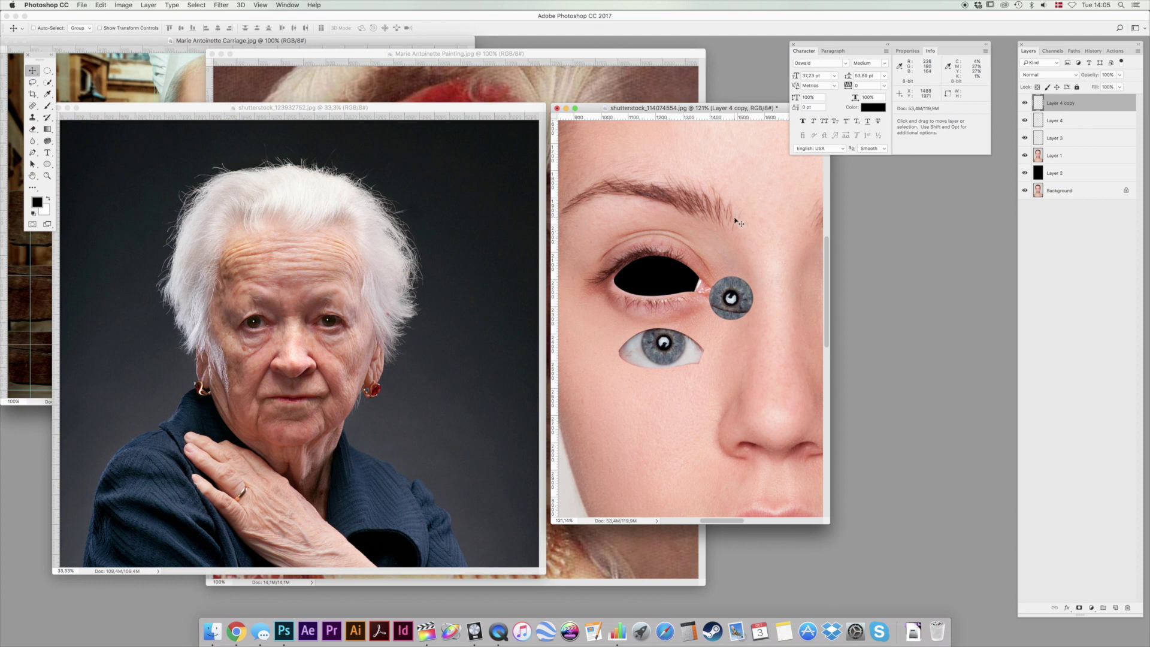
Soften the iris seam on Layer 4 copy with a 130 px eraser at 100% opacity and merge it with Layer 4.
{"action": "key", "text": "e"}
{"action": "right_click", "coordinate": [748, 337]}
{"action": "left_click_drag", "start_coordinate": [822, 356], "coordinate": [816, 355]}
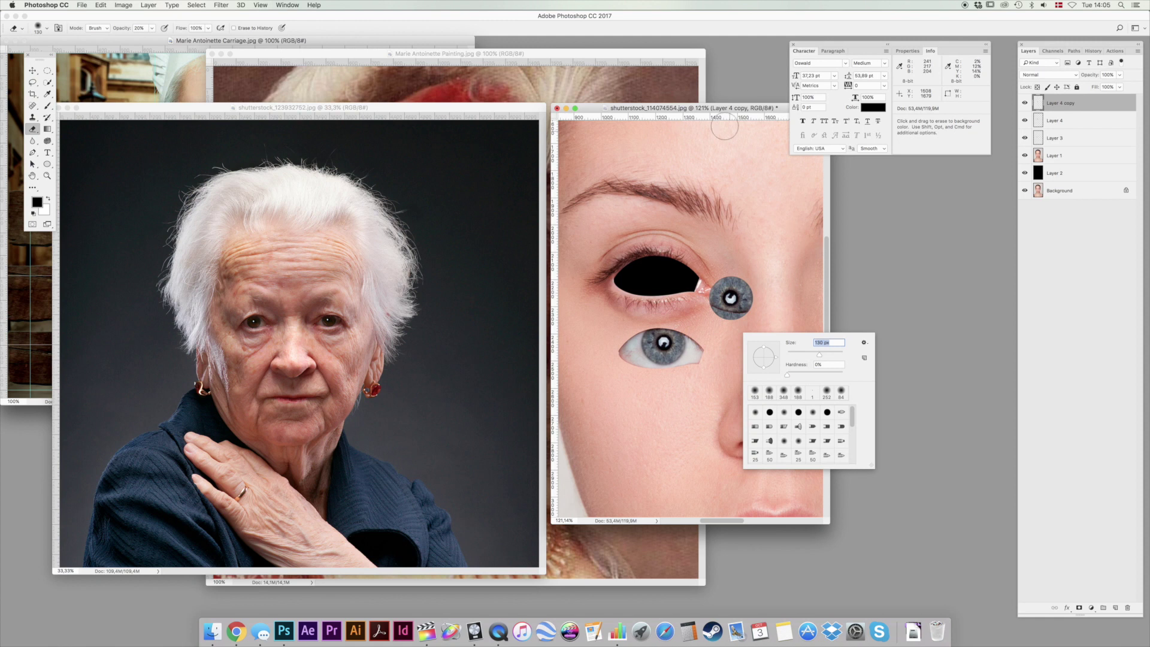
{"action": "key", "text": "Return"}
{"action": "key", "text": "0"}
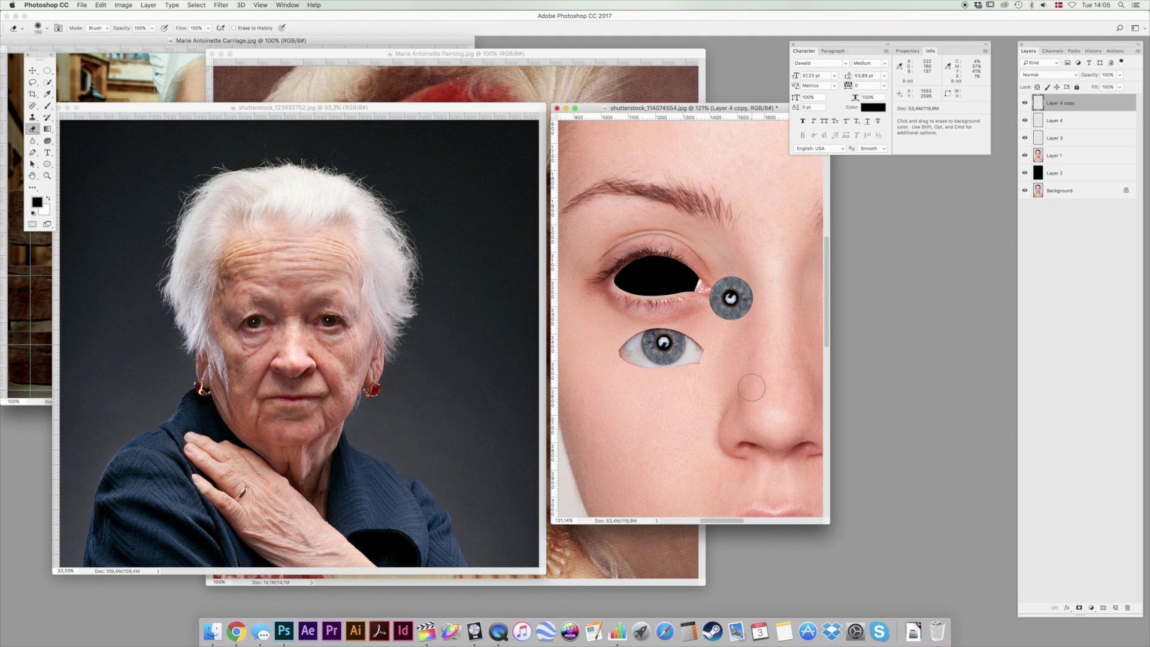
{"action": "key", "text": "shift+alt+bracketleft"}
{"action": "key", "text": "super"}
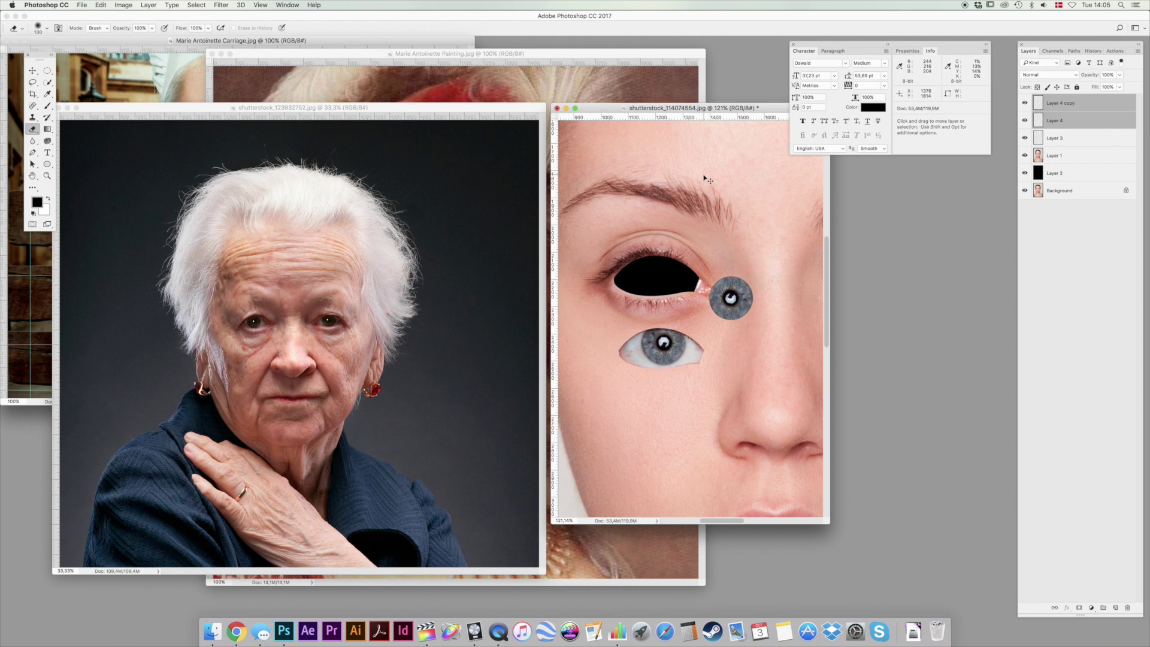
{"action": "key", "text": "super+e"}
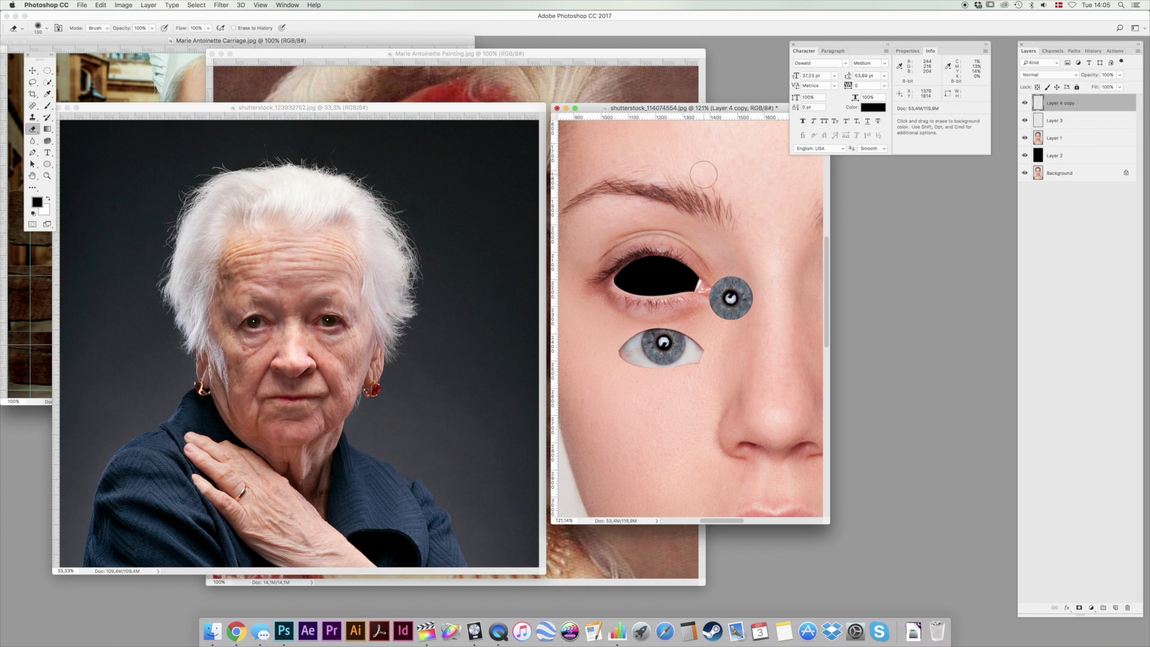
Select the pupil in the rebuilt iris with a circular marquee, paint its reflection black, and deselect.
{"action": "key", "text": "super+space"}
{"action": "left_click_drag", "start_coordinate": [725, 303], "coordinate": [749, 262]}
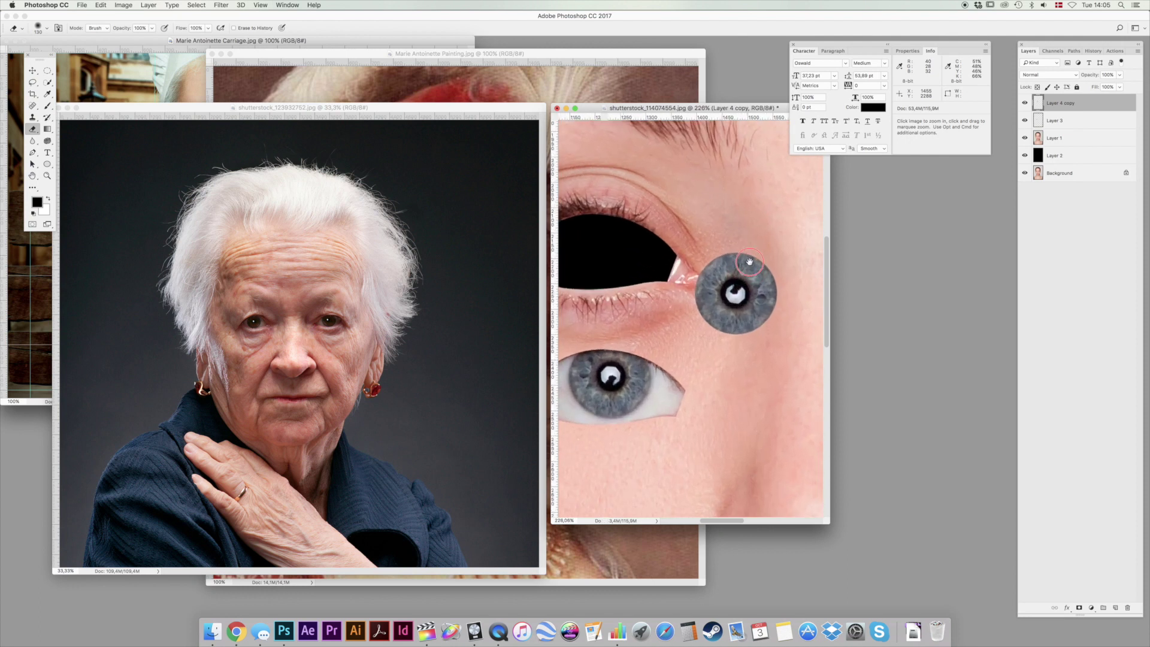
{"action": "key", "text": "m"}
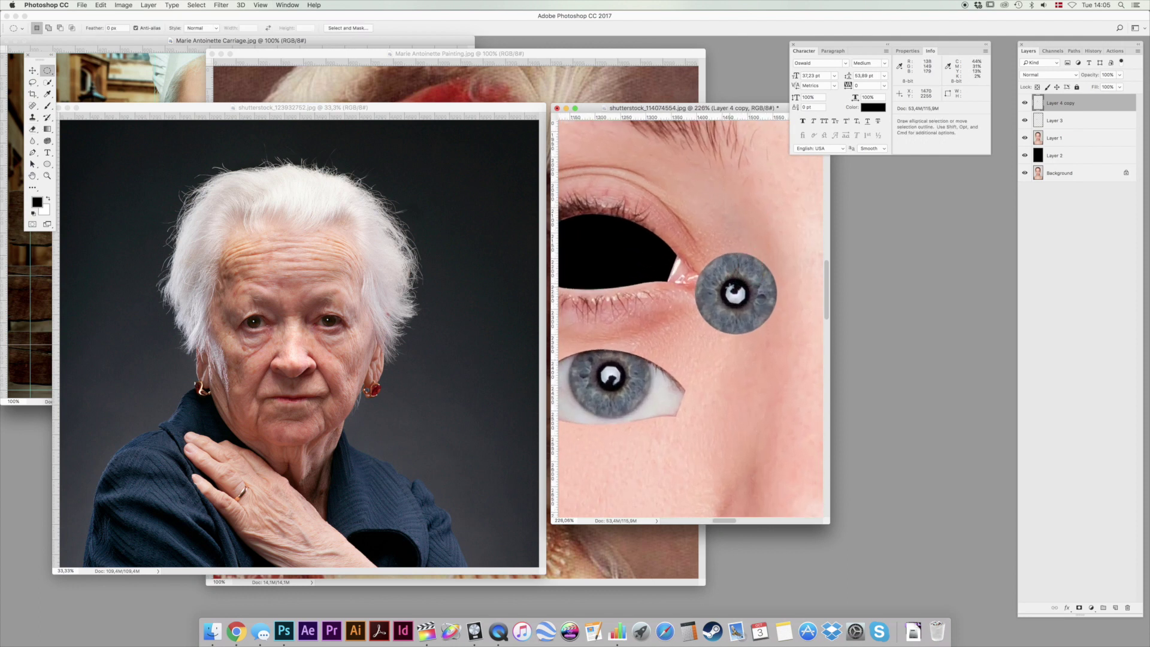
{"action": "mouse_move", "coordinate": [732, 286]}
{"action": "left_mouse_down"}
{"action": "mouse_move", "coordinate": [749, 303]}
{"action": "mouse_move", "coordinate": [740, 298]}
{"action": "left_mouse_up"}
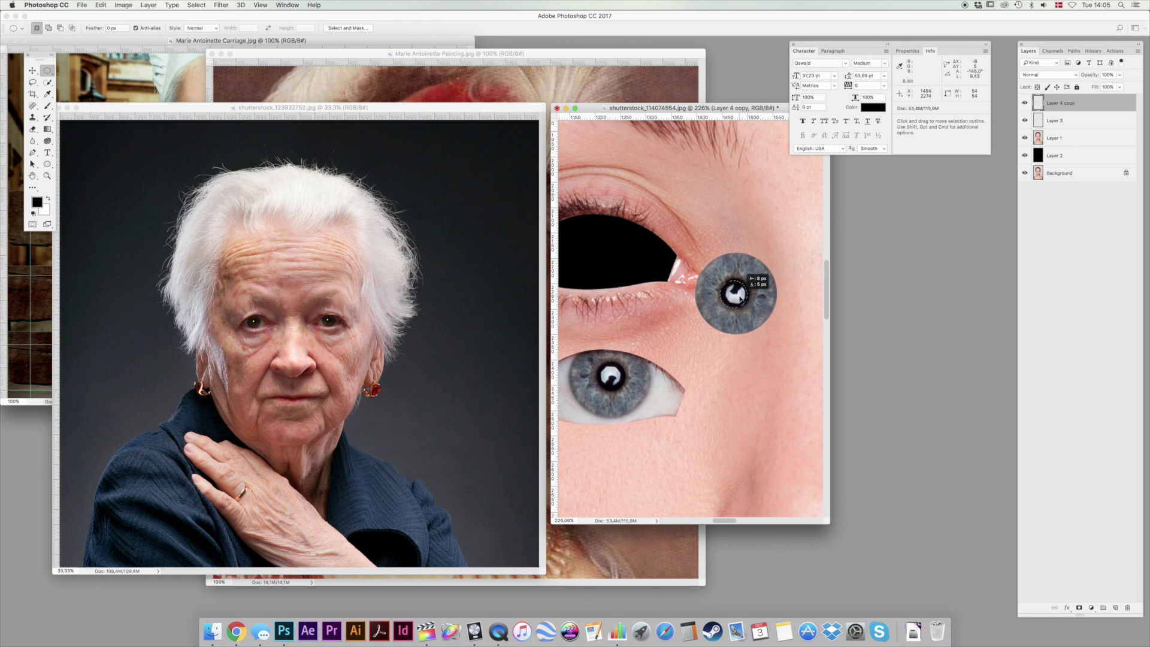
{"action": "key", "text": "b"}
{"action": "key", "text": "alt"}
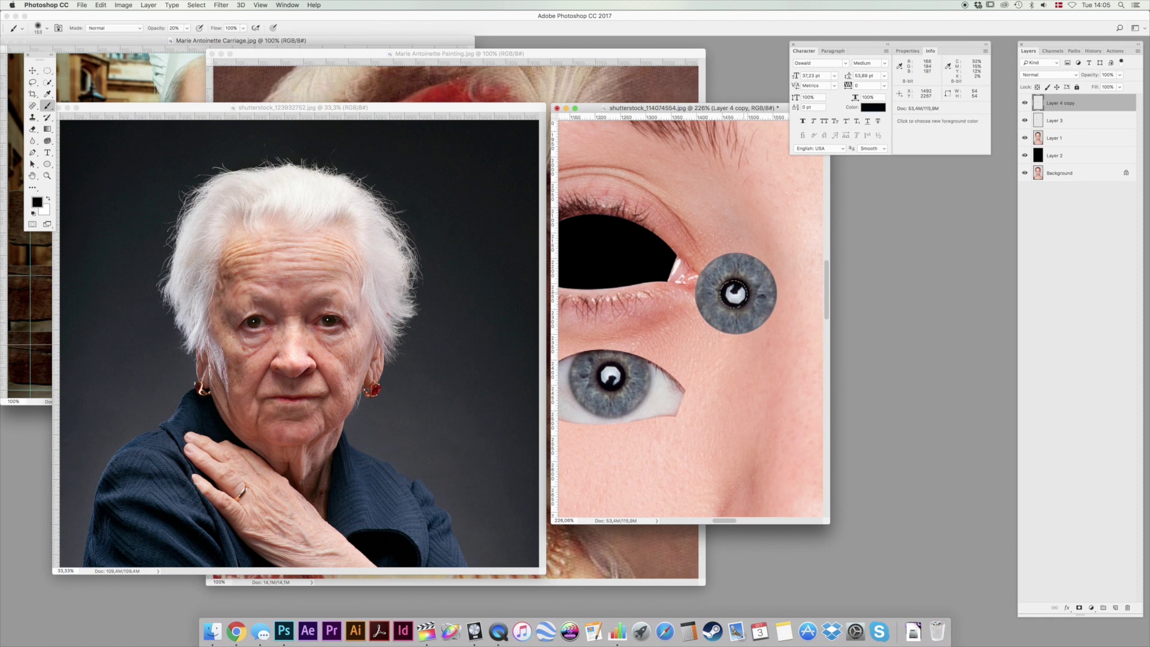
{"action": "left_click_drag", "start_coordinate": [731, 291], "coordinate": [737, 296]}
{"action": "key", "text": "super+d"}
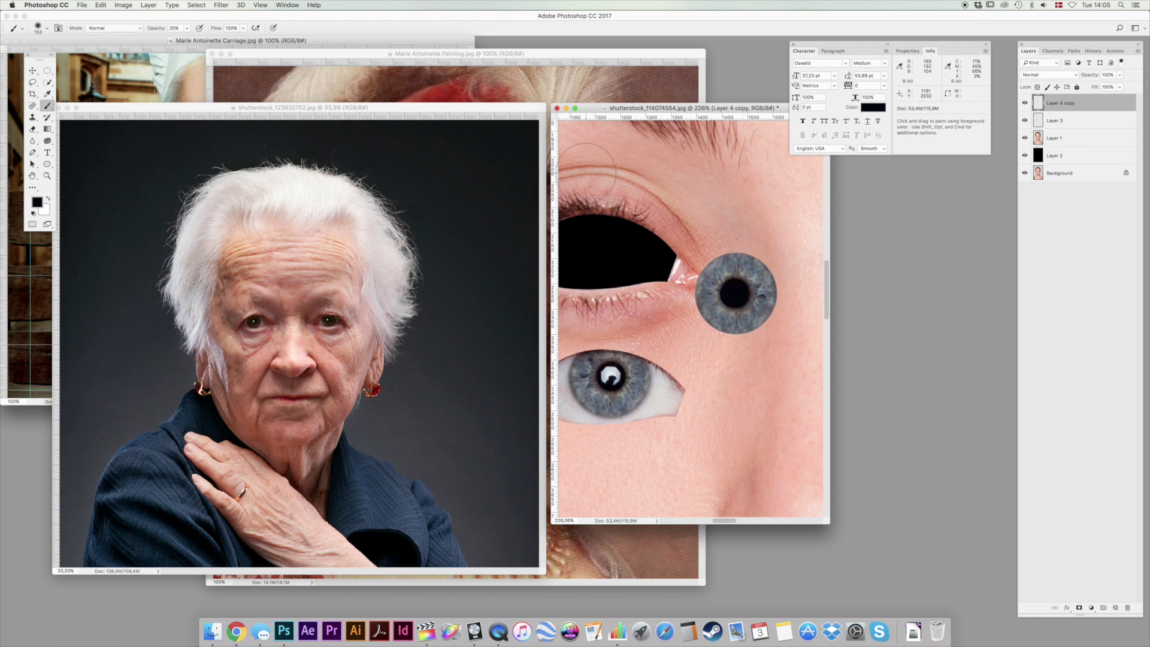
Add a new layer with a small white-filled circle as a highlight at the upper edge of the pupil.
{"action": "key", "text": "super+shift+alt+n"}
{"action": "key", "text": "m"}
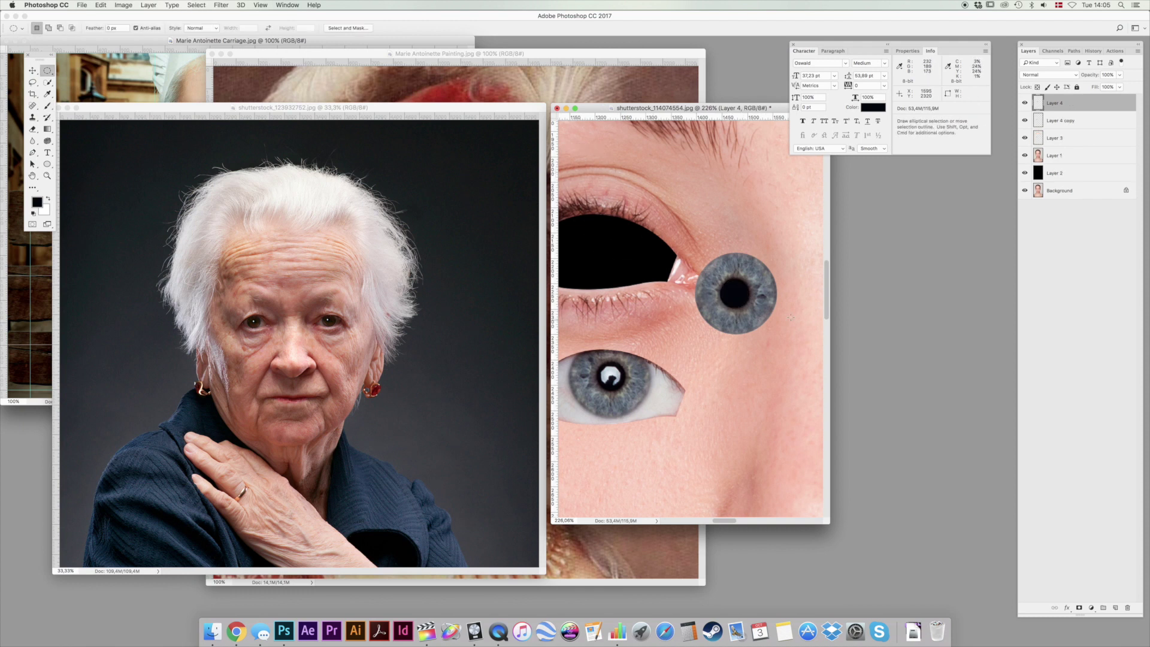
{"action": "left_click_drag", "start_coordinate": [719, 276], "coordinate": [732, 292]}
{"action": "key", "text": "x"}
{"action": "key", "text": "alt+BackSpace"}
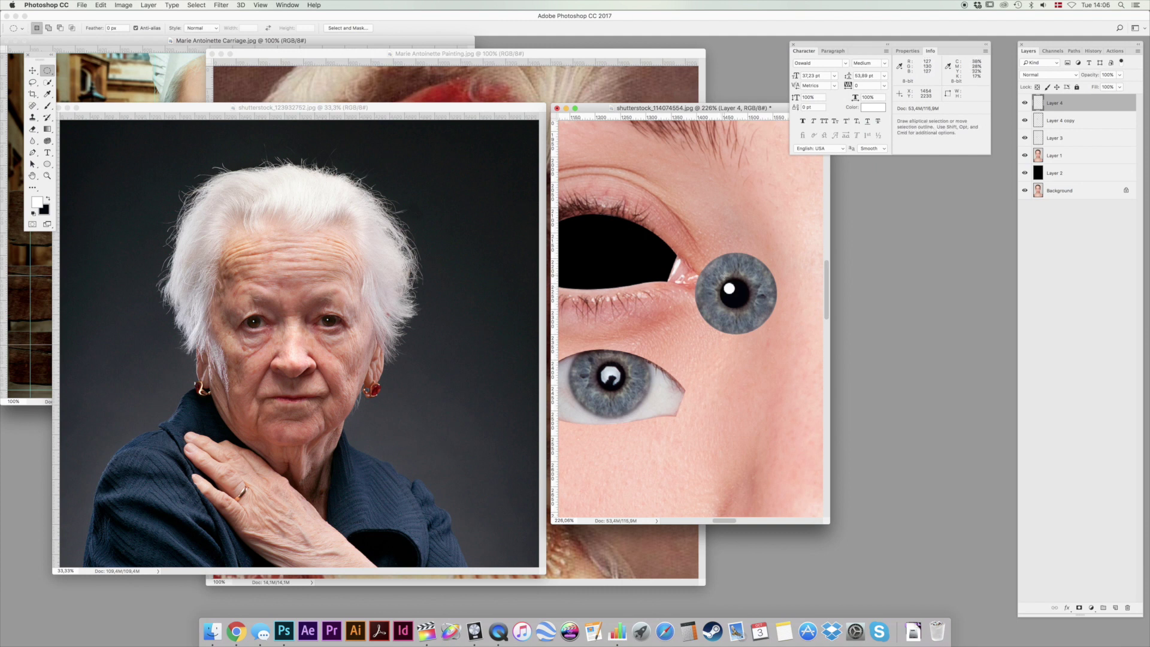
Apply the Blur filter to the white highlight and set its layer opacity to 80%.
{"action": "left_click", "coordinate": [231, 5]}
{"action": "mouse_move", "coordinate": [264, 111]}
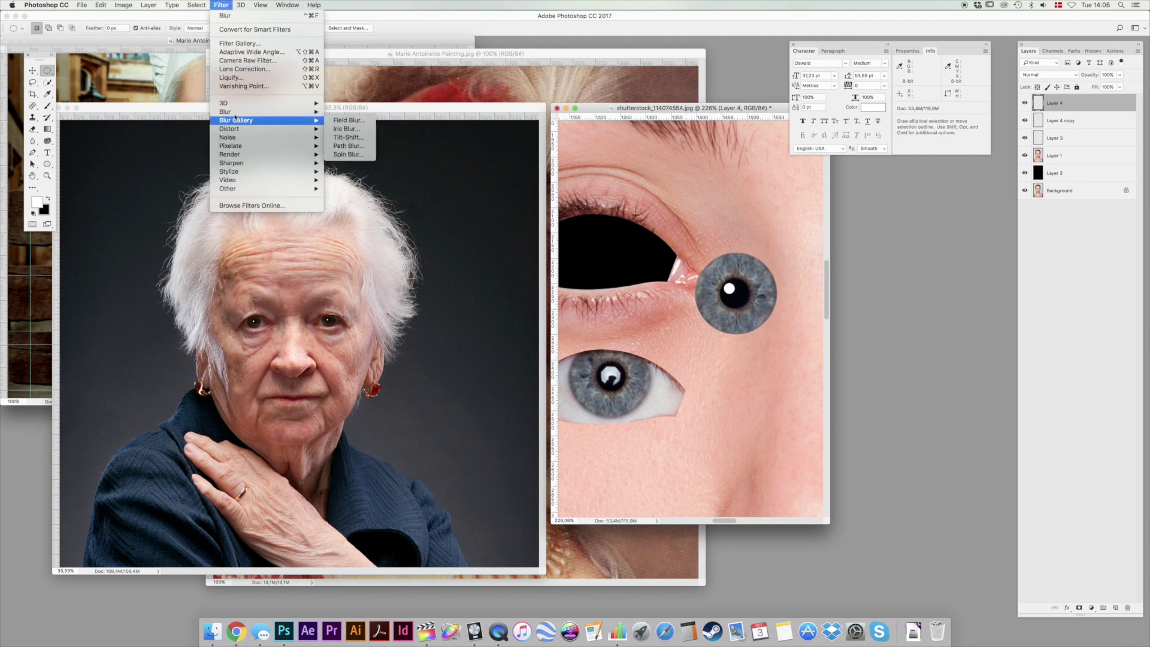
{"action": "left_click", "coordinate": [339, 120]}
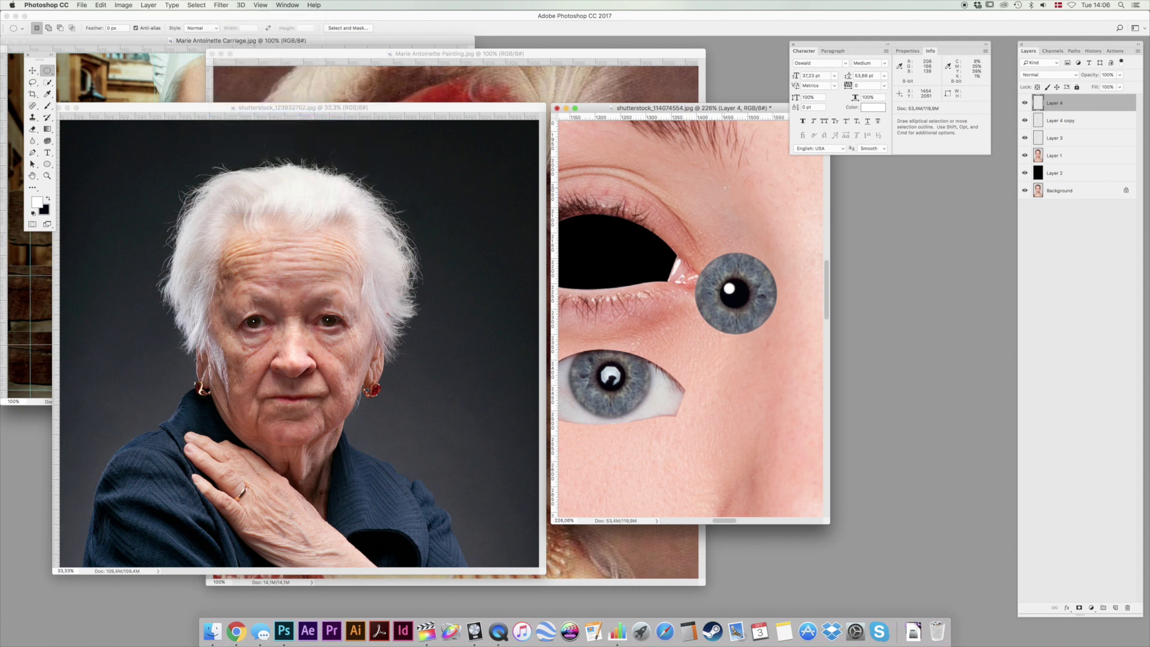
{"action": "key", "text": "v"}
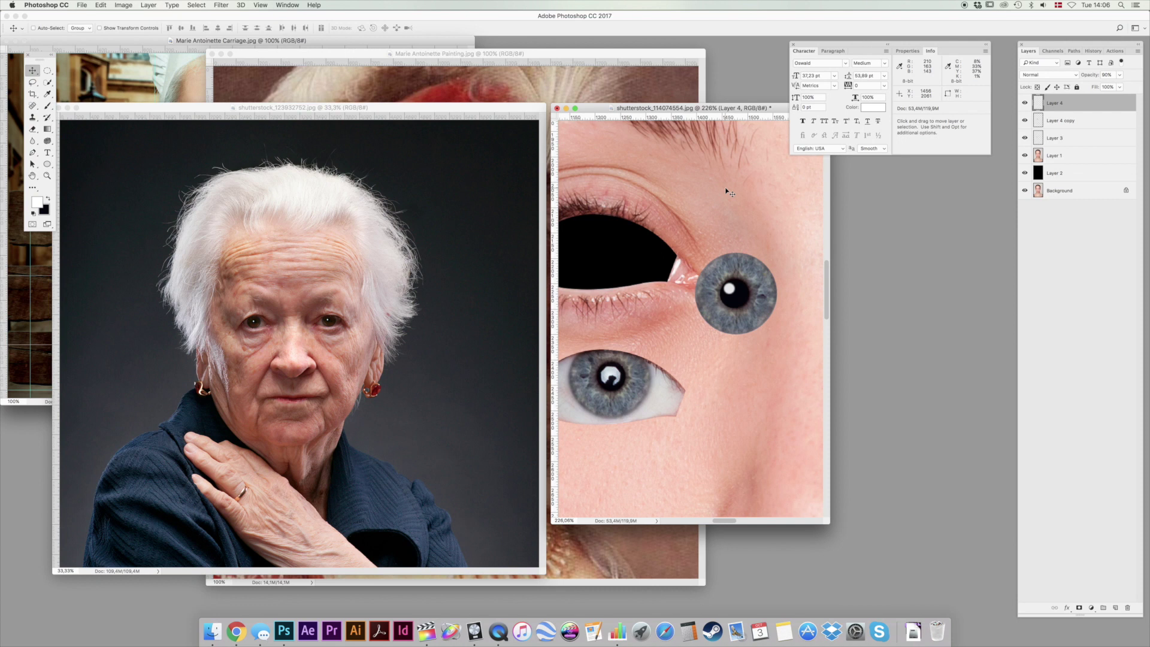
{"action": "key", "text": "8"}
Erase around the outer edge of the iris on Layer 4 copy with a small eraser brush at 0% hardness to soften it.
{"action": "key", "text": "alt+bracketleft"}
{"action": "key", "text": "e"}
{"action": "right_click", "coordinate": [795, 228]}
{"action": "left_click_drag", "start_coordinate": [813, 227], "coordinate": [803, 227]}
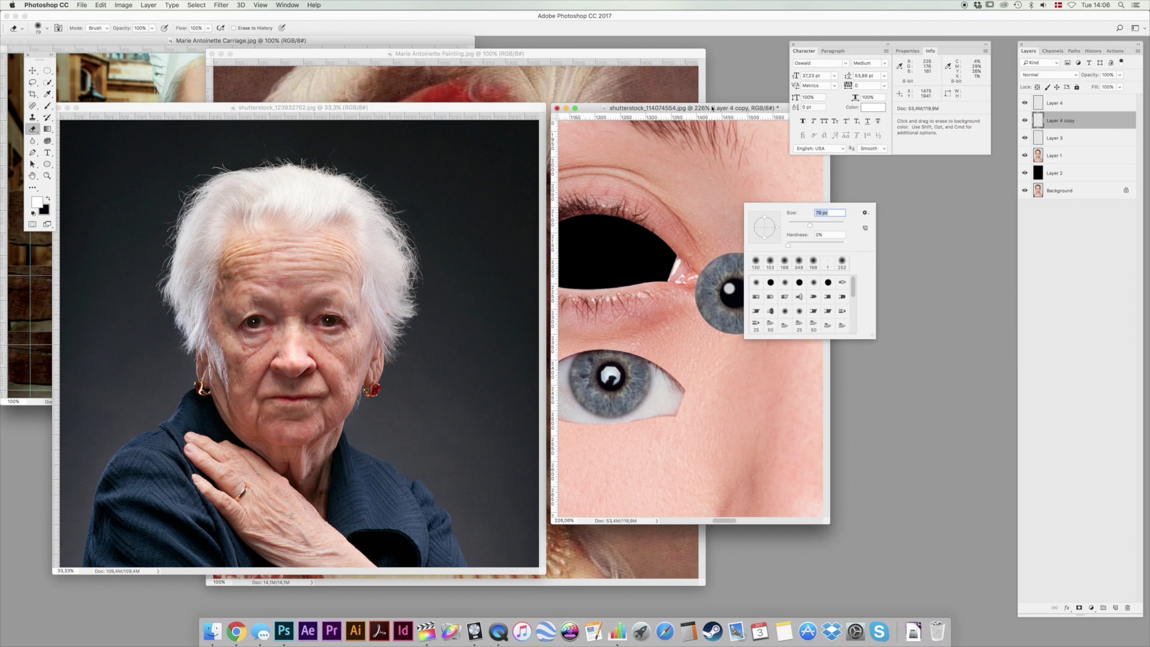
{"action": "key", "text": "Return"}
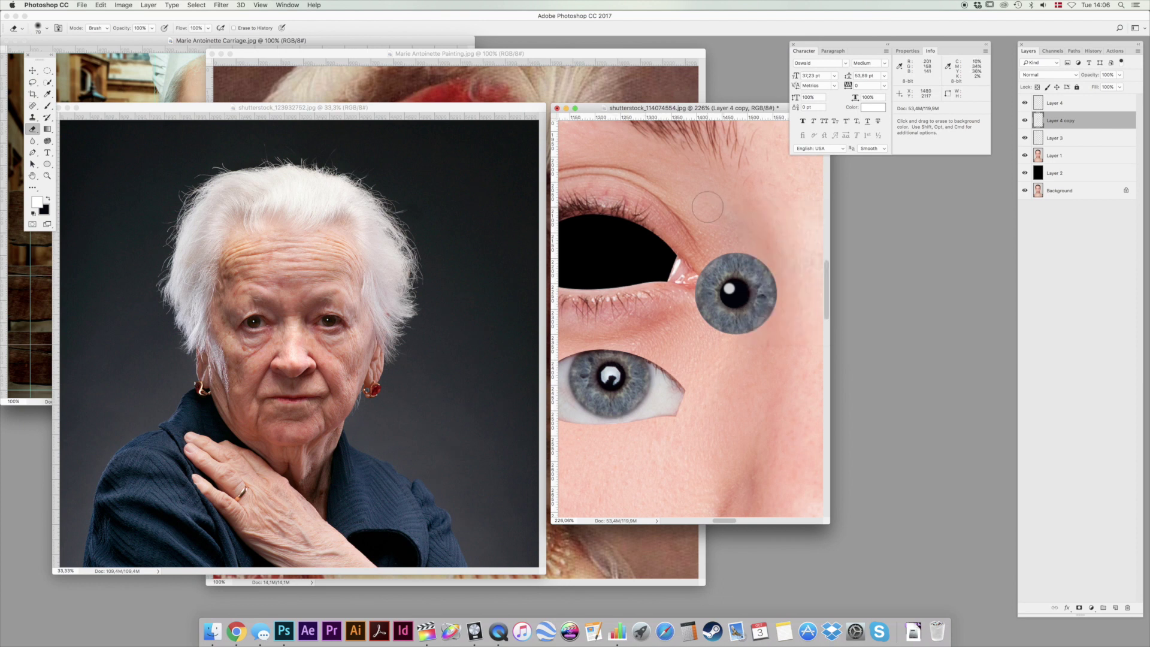
{"action": "right_click", "coordinate": [715, 204]}
{"action": "left_click_drag", "start_coordinate": [772, 222], "coordinate": [768, 222]}
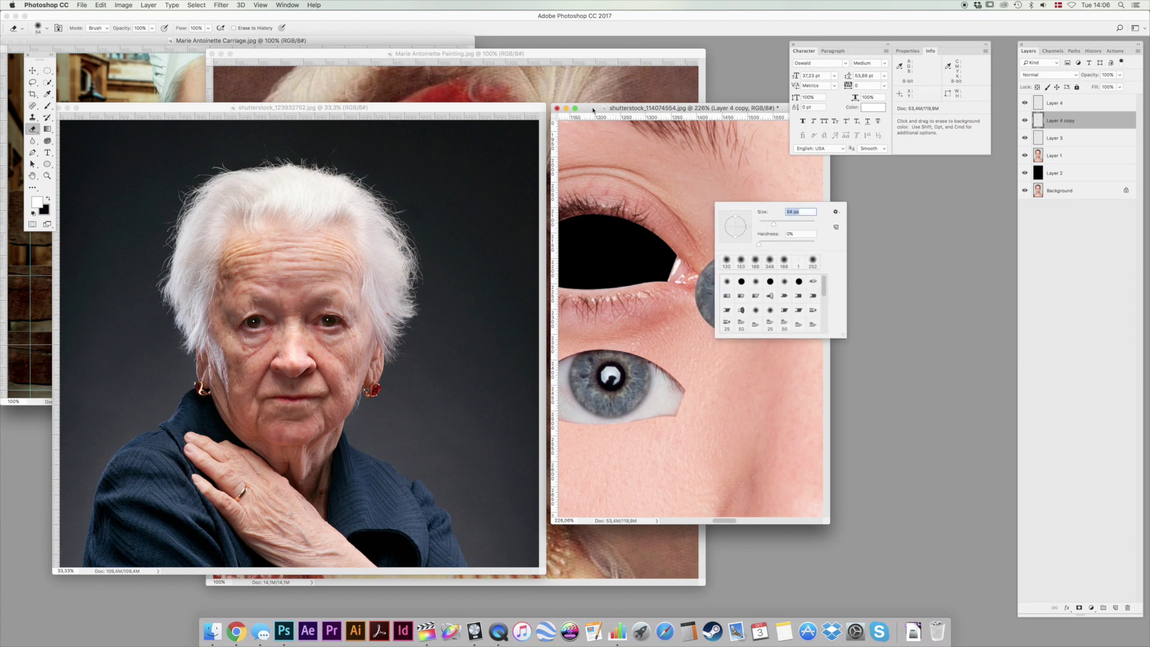
{"action": "key", "text": "Return"}
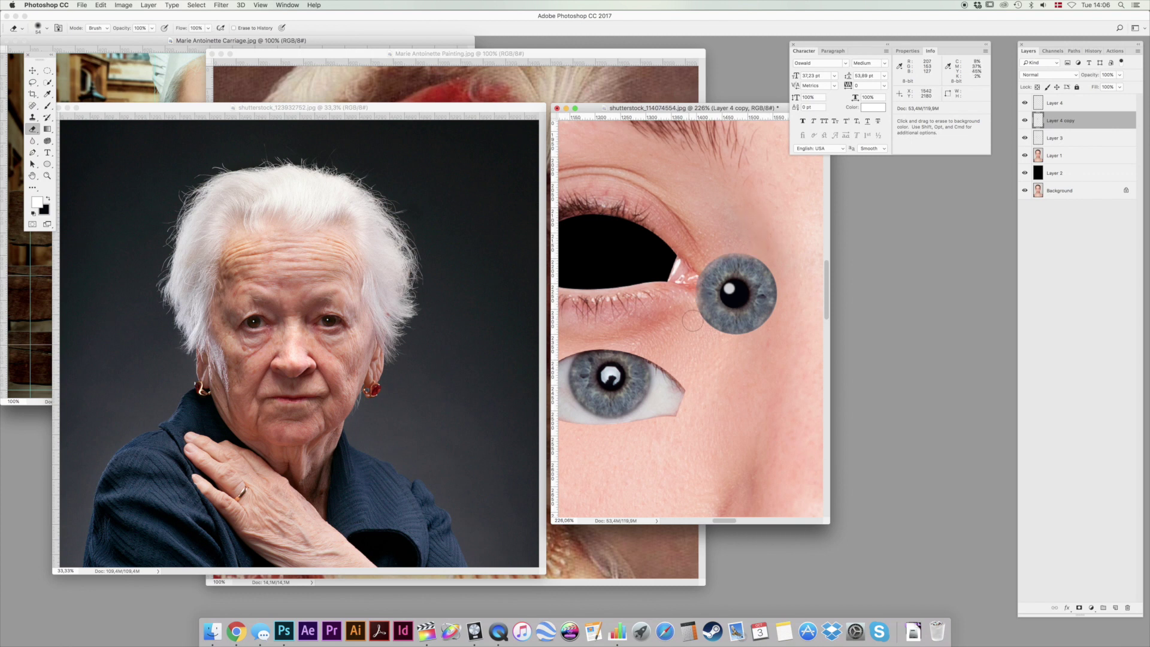
{"action": "left_click_drag", "start_coordinate": [779, 315], "coordinate": [780, 280]}
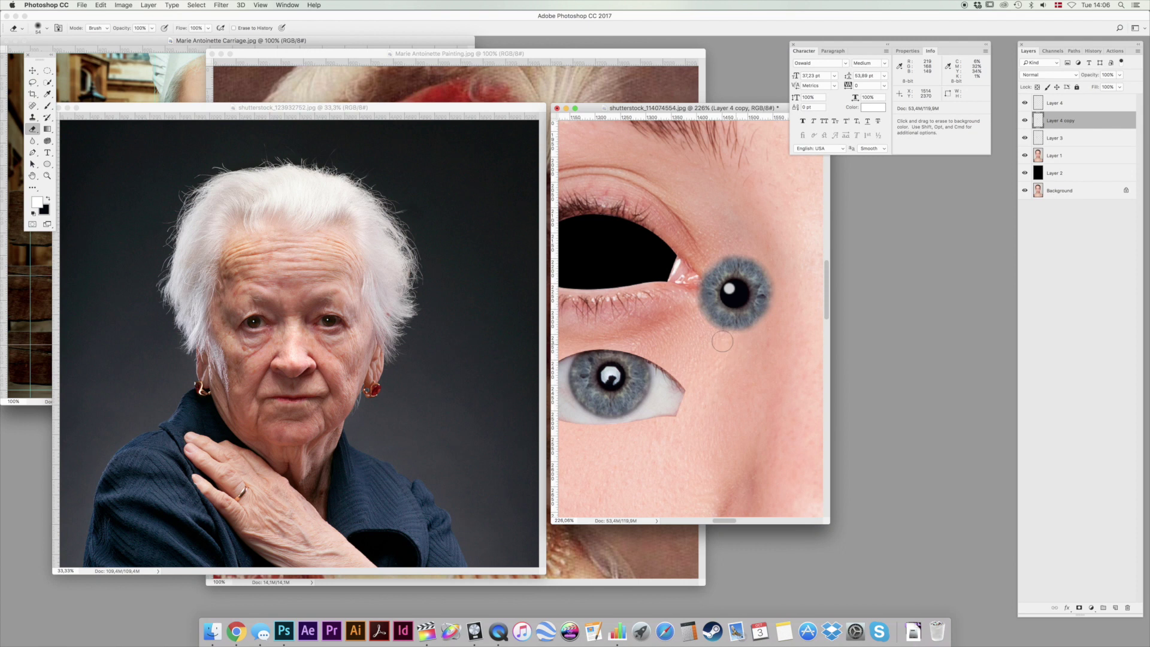
Rename Layer 4 copy as Pupil and Layer 4 as Highlight.
{"action": "left_click", "coordinate": [47, 175]}
{"action": "key", "text": "super+1"}
{"action": "left_click", "coordinate": [32, 71]}
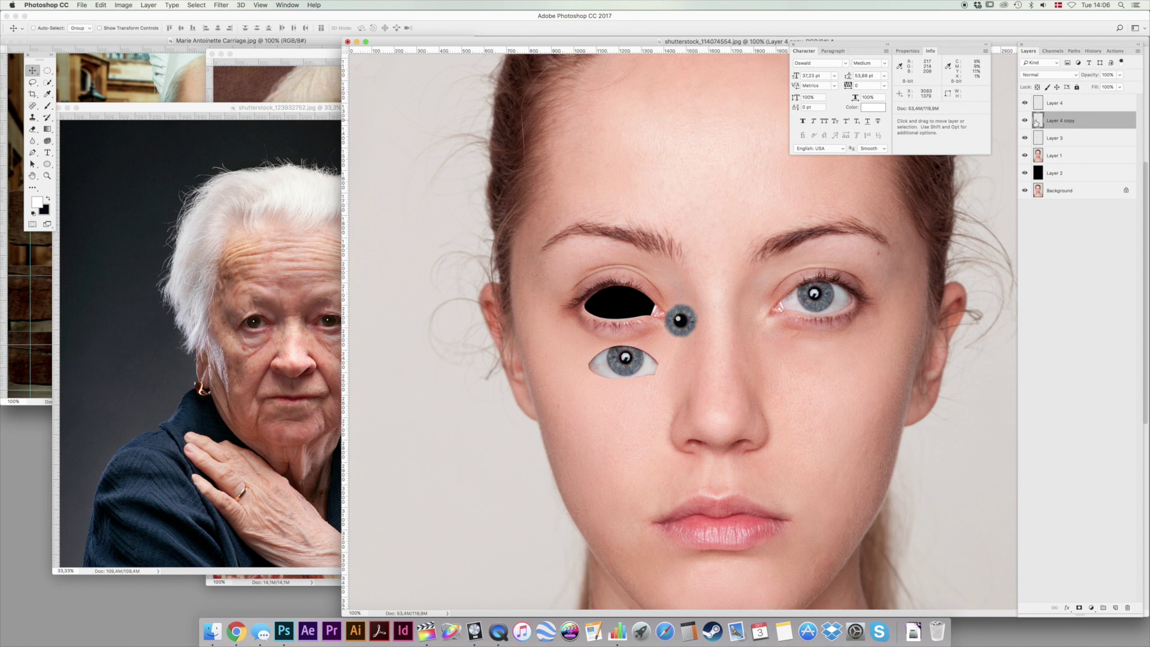
{"action": "double_click", "coordinate": [1059, 121]}
{"action": "type", "text": "e"}
{"action": "key", "text": "Return"}
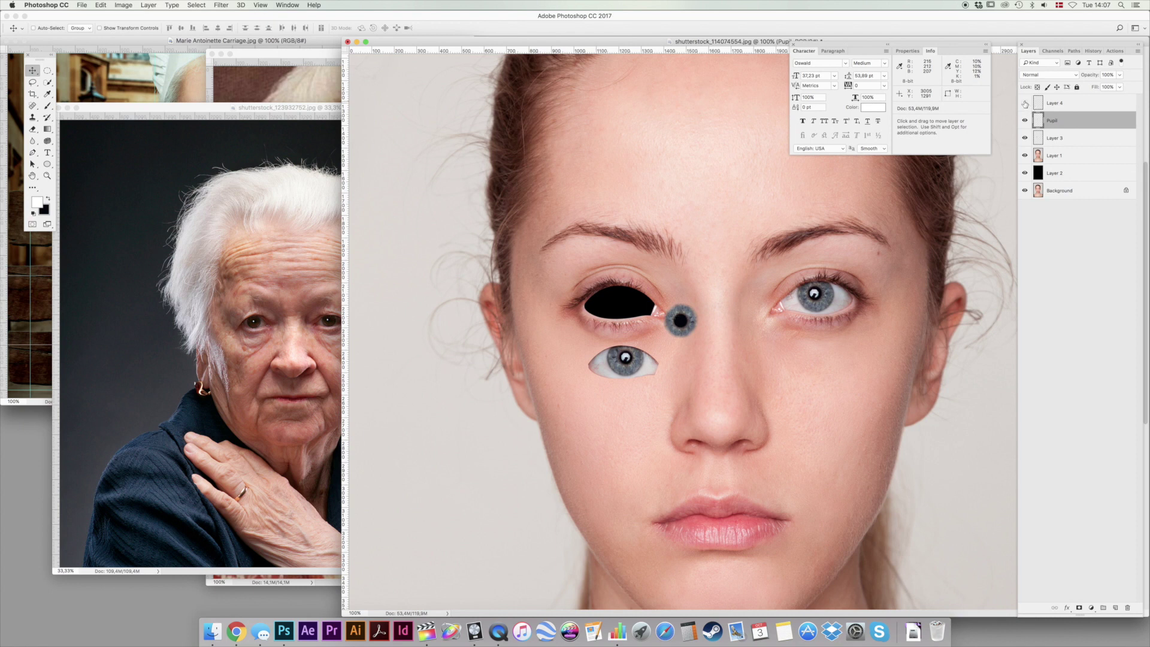
{"action": "double_click", "coordinate": [1053, 102]}
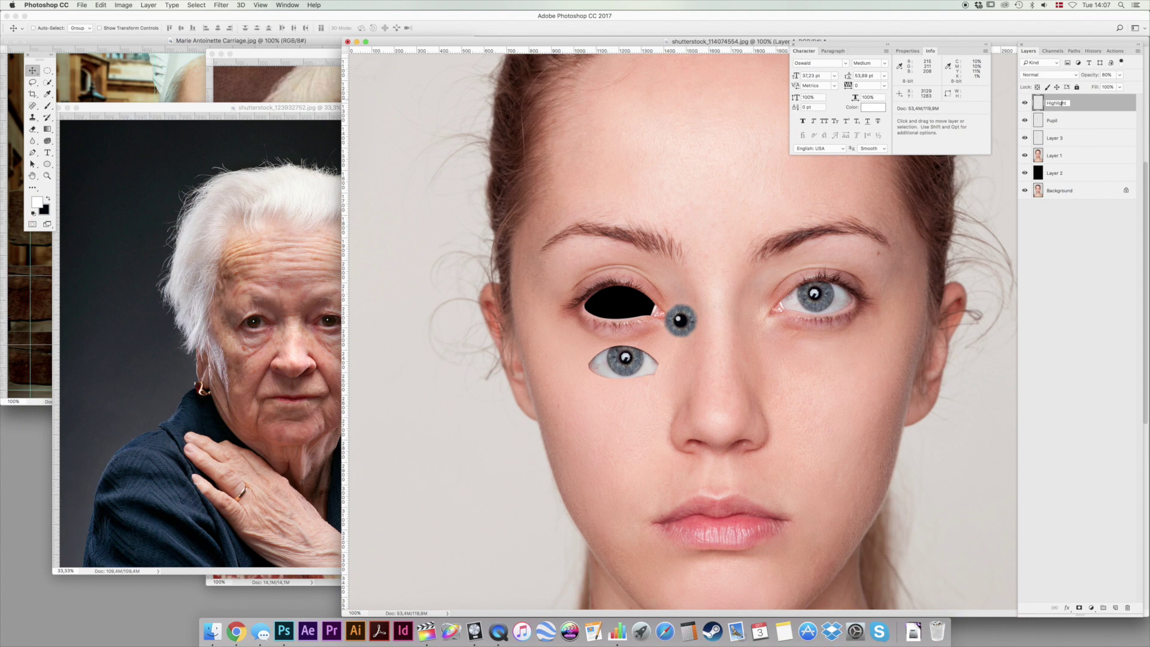
{"action": "key", "text": "Return"}
Link the Highlight and Pupil layers and move the rebuilt iris up onto the eyebrow above the empty eye socket.
{"action": "left_click", "coordinate": [1093, 123], "text": "shift"}
{"action": "right_click", "coordinate": [1089, 101]}
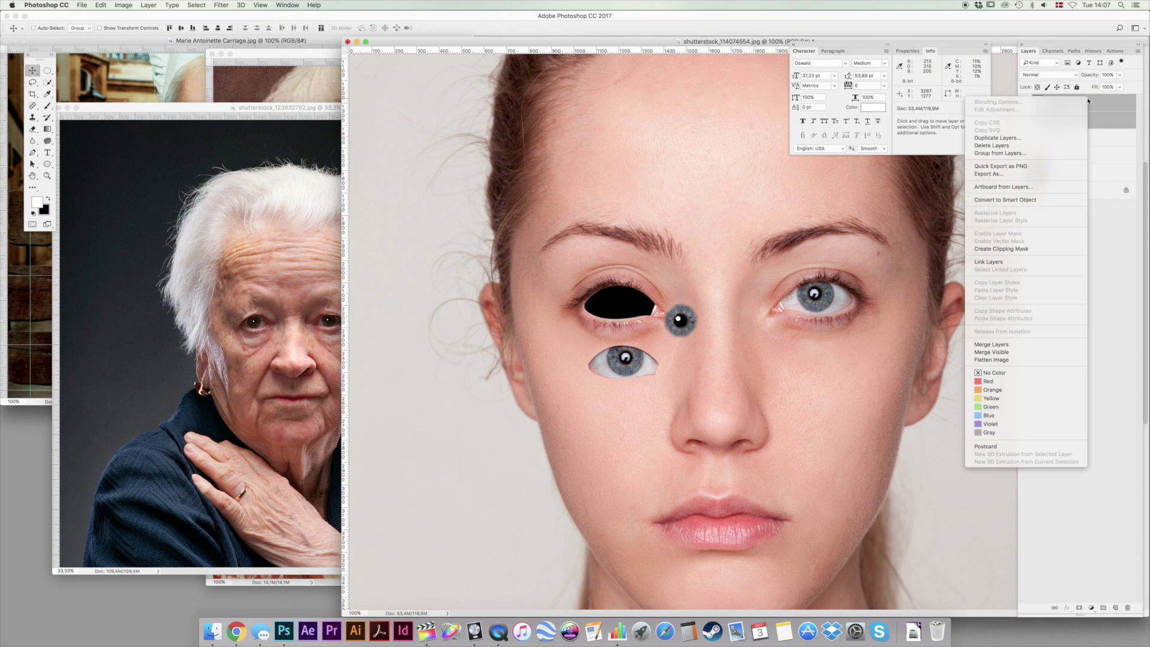
{"action": "left_click", "coordinate": [1038, 262]}
{"action": "left_click_drag", "start_coordinate": [741, 313], "coordinate": [629, 239]}
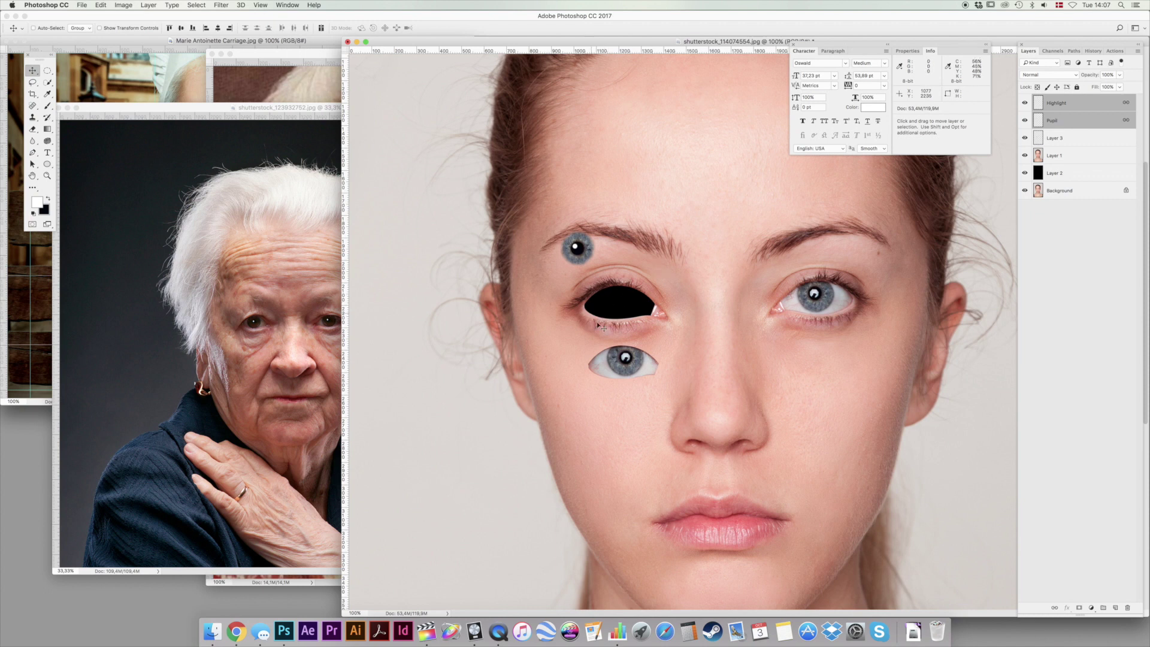
Invert the black Layer 2 to white behind the empty eye socket and make Layer 1 active.
{"action": "key", "text": "super+space"}
{"action": "left_click_drag", "start_coordinate": [594, 295], "coordinate": [663, 238]}
{"action": "scroll", "coordinate": [827, 250], "scroll_direction": "right", "scroll_amount": 3}
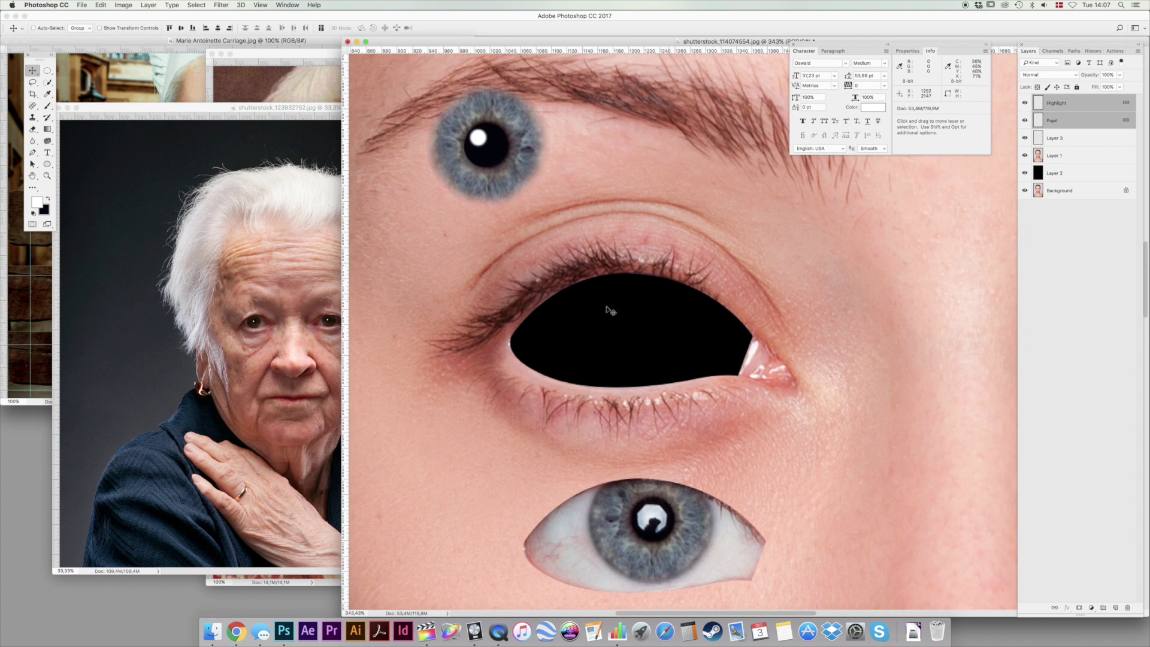
{"action": "left_click", "coordinate": [1078, 175]}
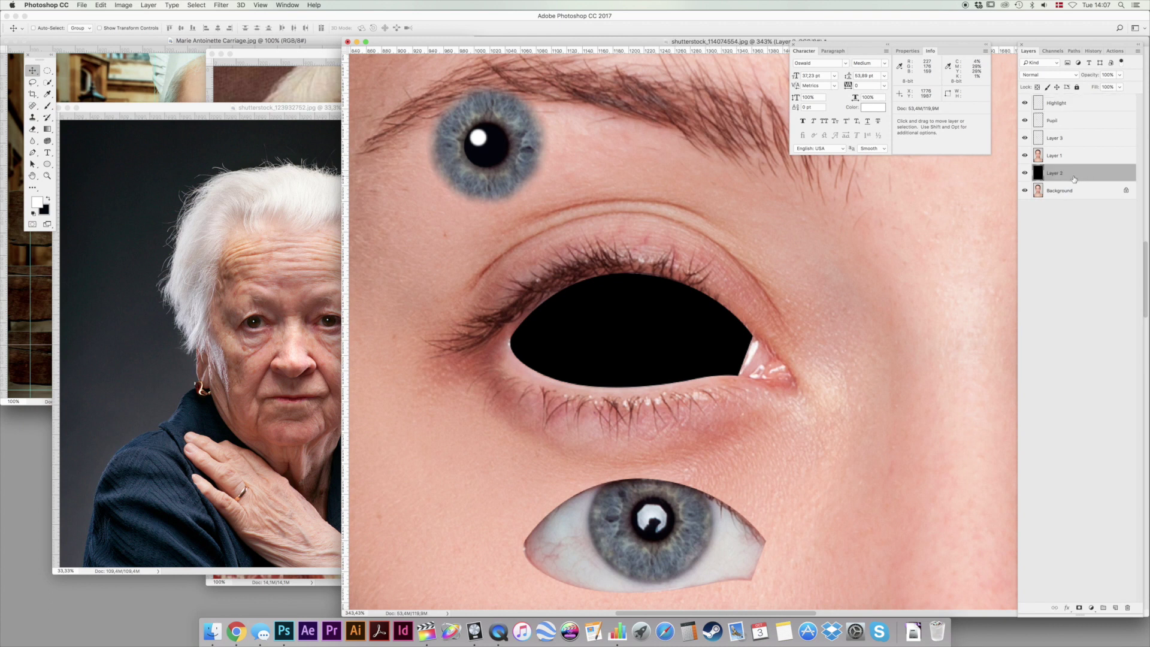
{"action": "key", "text": "super+i"}
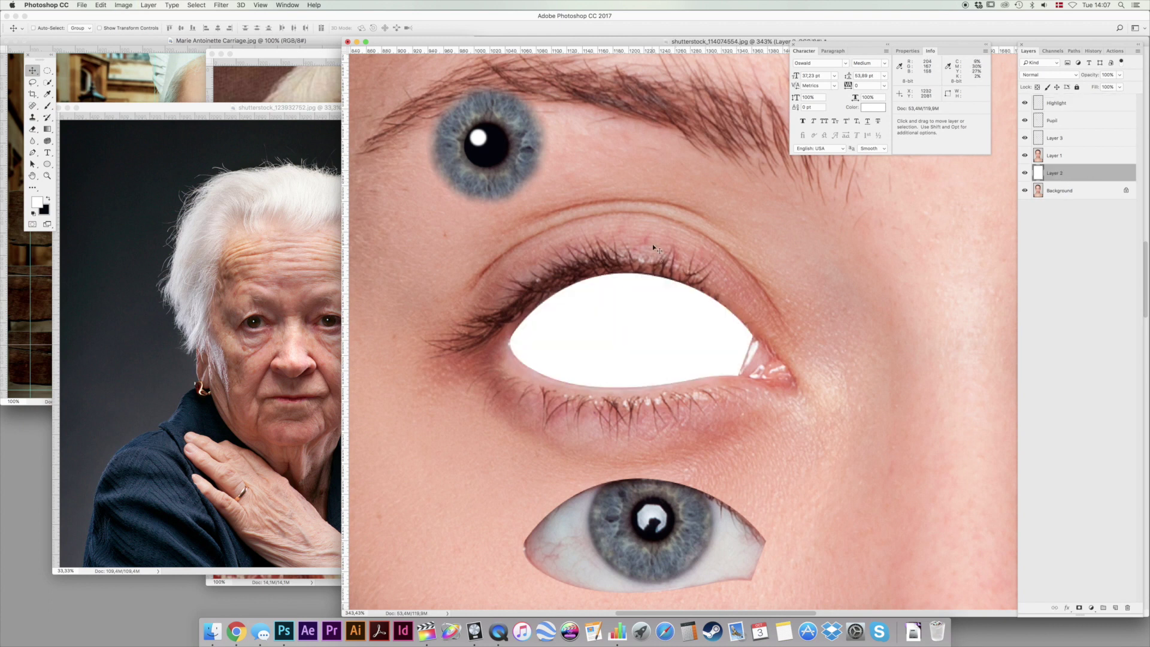
{"action": "left_click", "coordinate": [591, 273]}
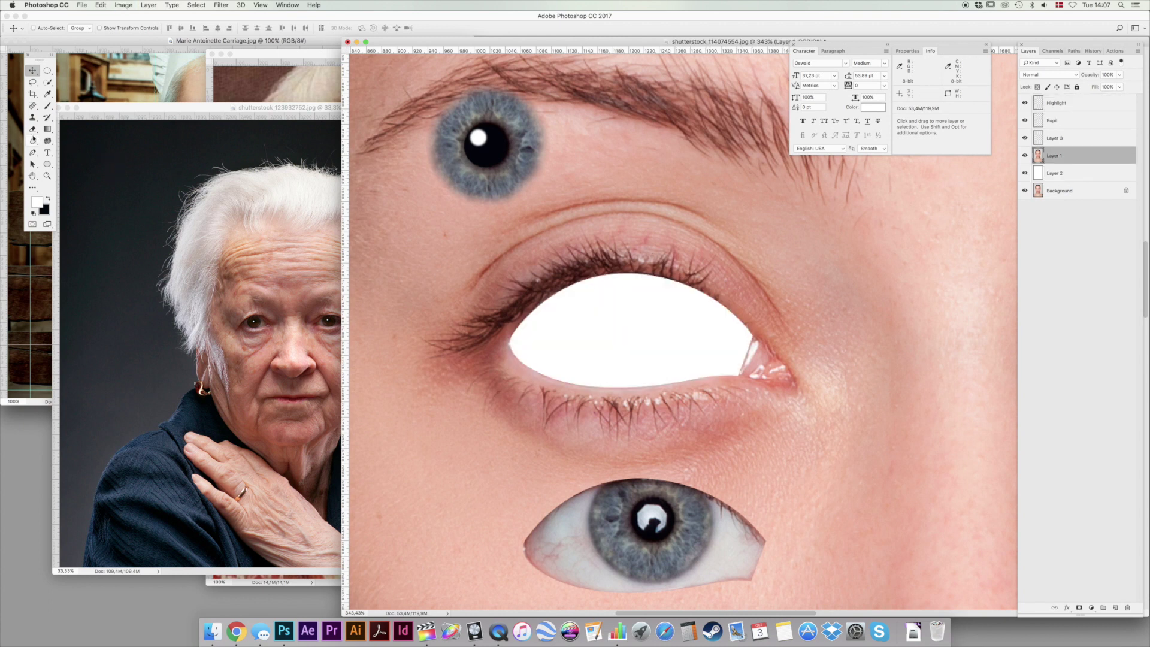
Blur the cut edge of the empty eye socket on Layer 1 using the Blur tool with a 43 px brush at 0% hardness.
{"action": "left_click", "coordinate": [34, 141]}
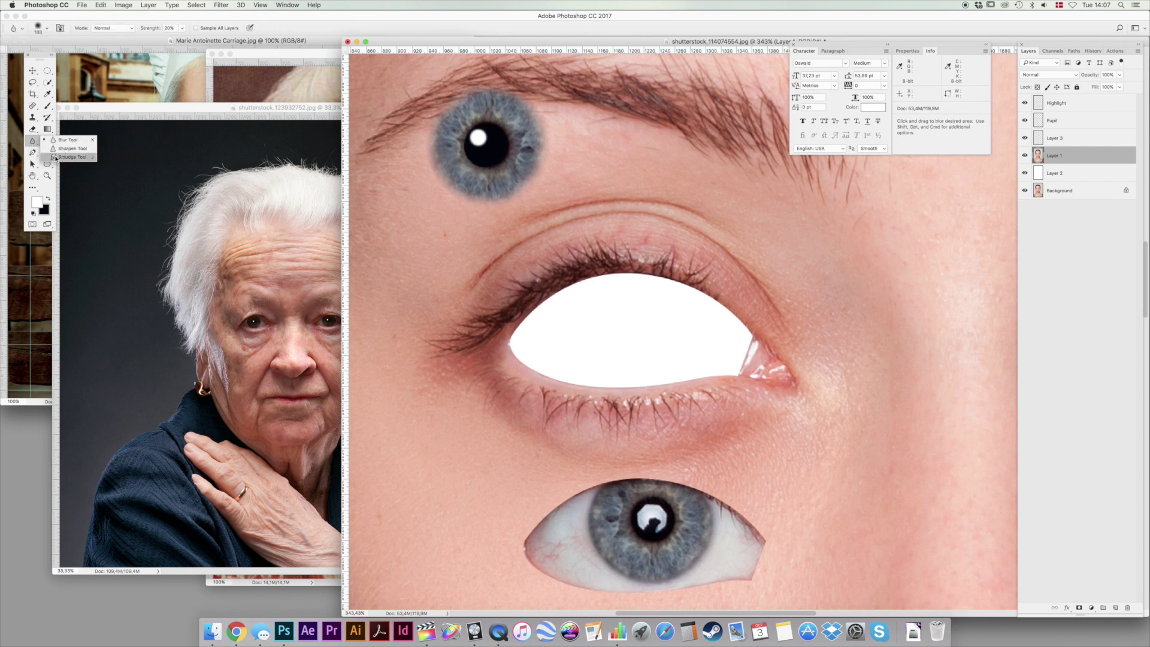
{"action": "left_click", "coordinate": [69, 161]}
{"action": "left_click", "coordinate": [33, 141]}
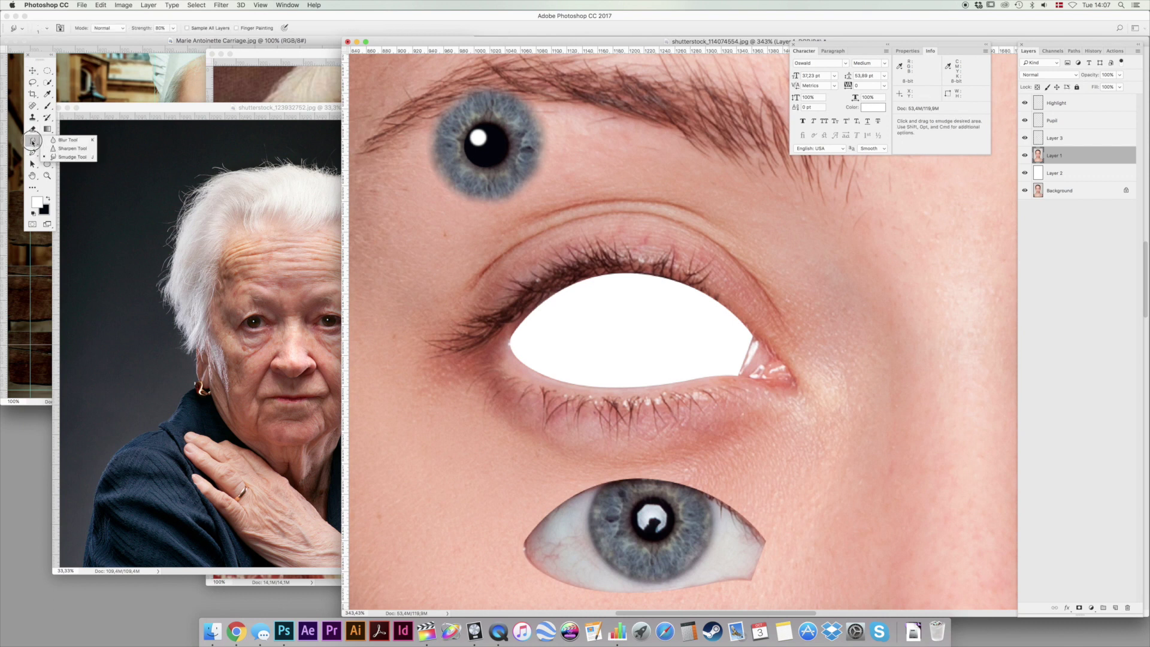
{"action": "left_click", "coordinate": [67, 139]}
{"action": "right_click", "coordinate": [580, 306]}
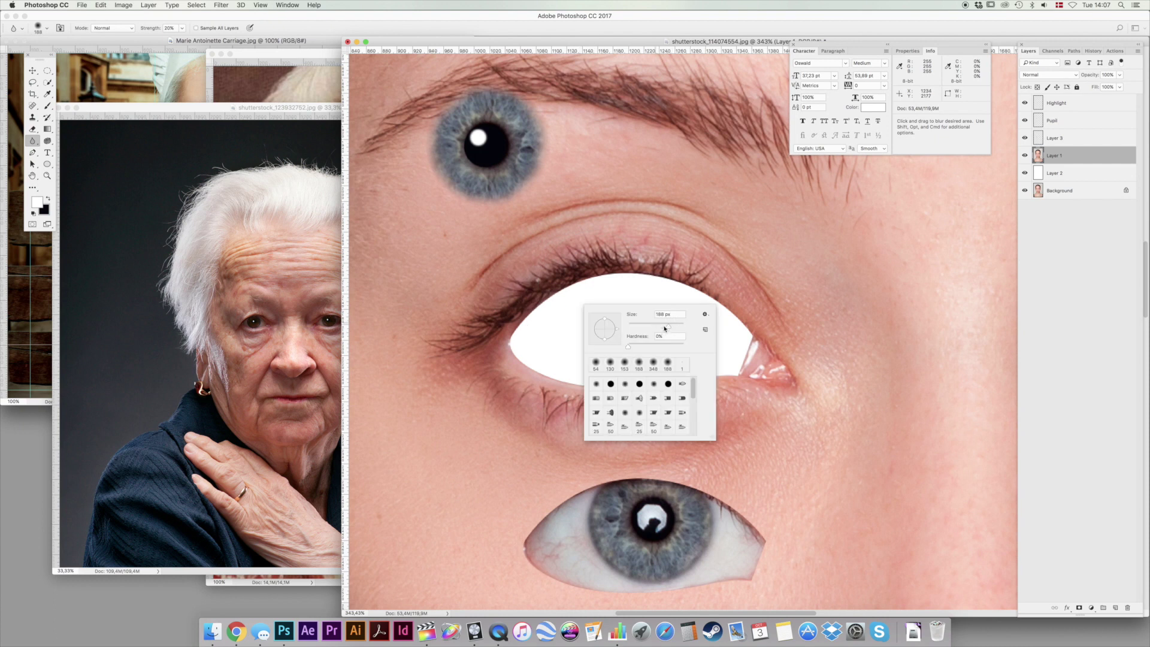
{"action": "left_click", "coordinate": [660, 327]}
{"action": "type", "text": "73"}
{"action": "key", "text": "Return"}
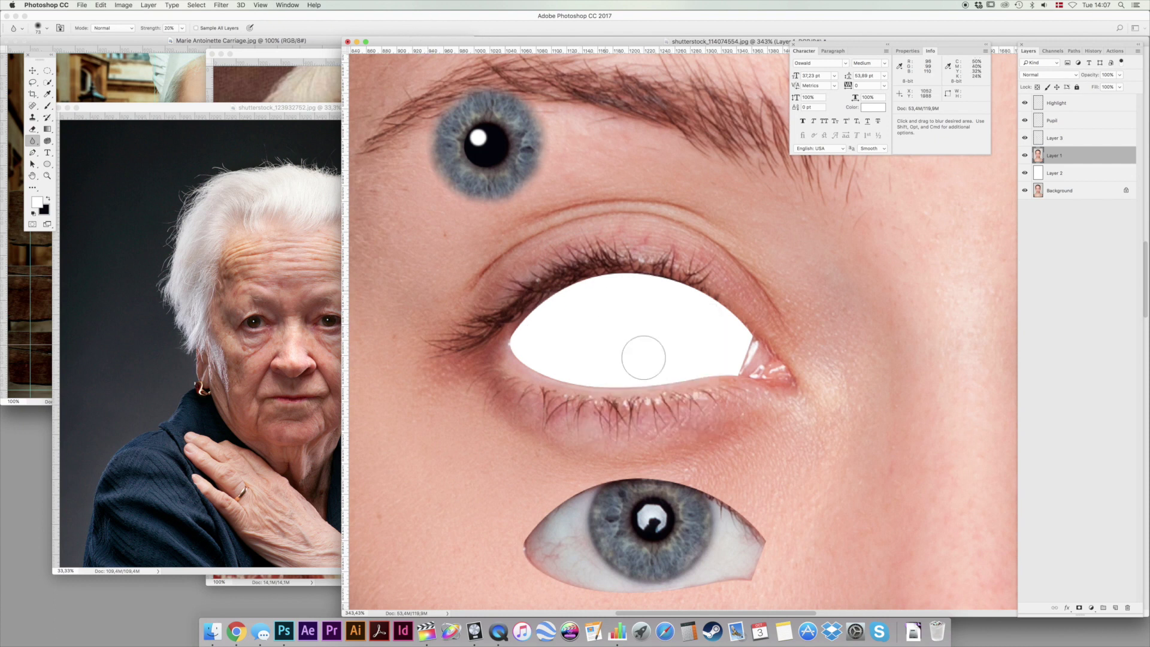
{"action": "right_click", "coordinate": [666, 323]}
{"action": "left_click_drag", "start_coordinate": [727, 346], "coordinate": [722, 346]}
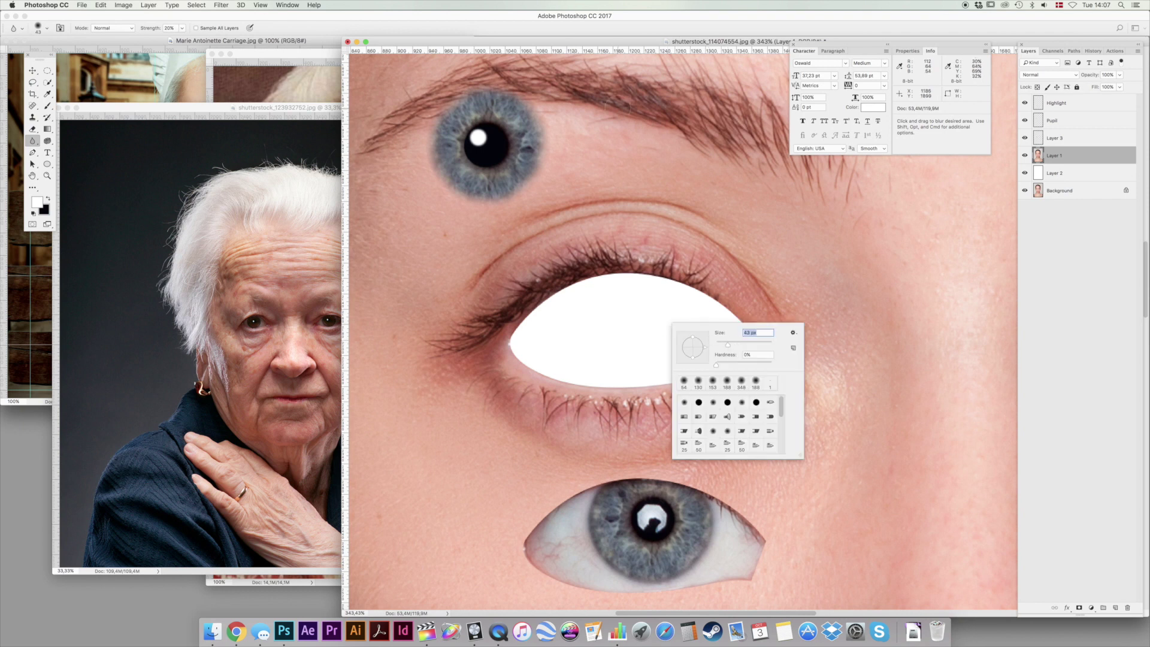
{"action": "key", "text": "Return"}
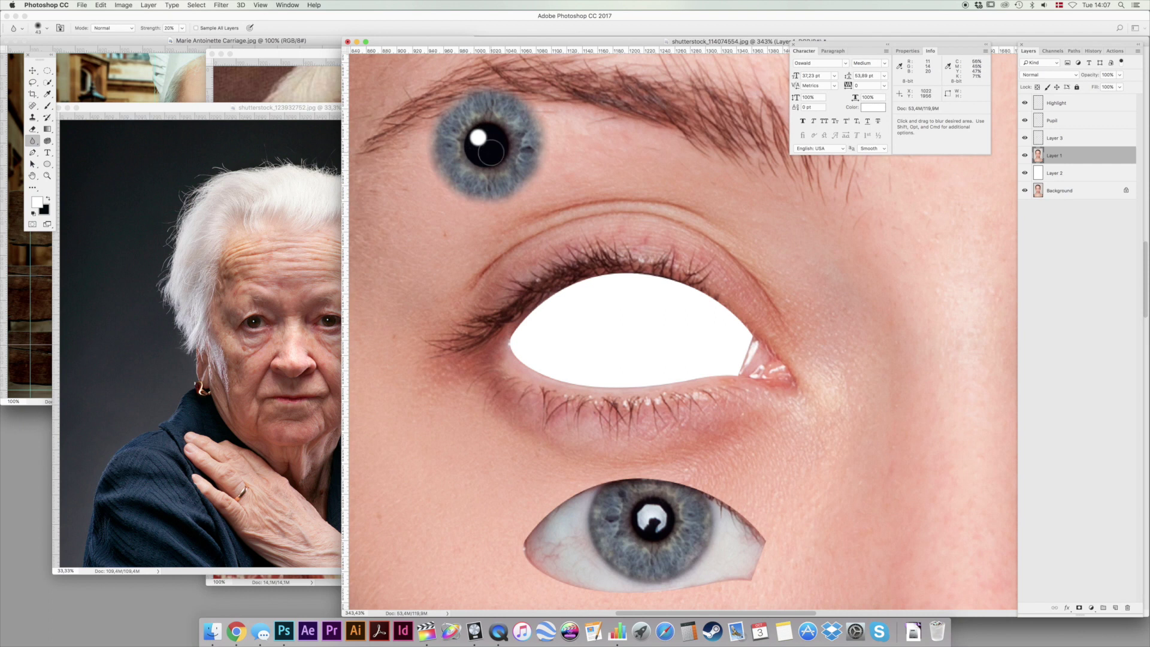
{"action": "key", "text": "4"}
{"action": "mouse_move", "coordinate": [728, 368]}
{"action": "left_mouse_down"}
{"action": "mouse_move", "coordinate": [624, 380]}
{"action": "mouse_move", "coordinate": [527, 363]}
{"action": "mouse_move", "coordinate": [534, 315]}
{"action": "mouse_move", "coordinate": [629, 284]}
{"action": "mouse_move", "coordinate": [735, 318]}
{"action": "mouse_move", "coordinate": [736, 366]}
{"action": "left_mouse_up"}
Smudge fine lashes from the upper eyelid into the empty eye socket with a very small, soft Smudge brush.
{"action": "left_click_drag", "start_coordinate": [31, 144], "coordinate": [63, 164]}
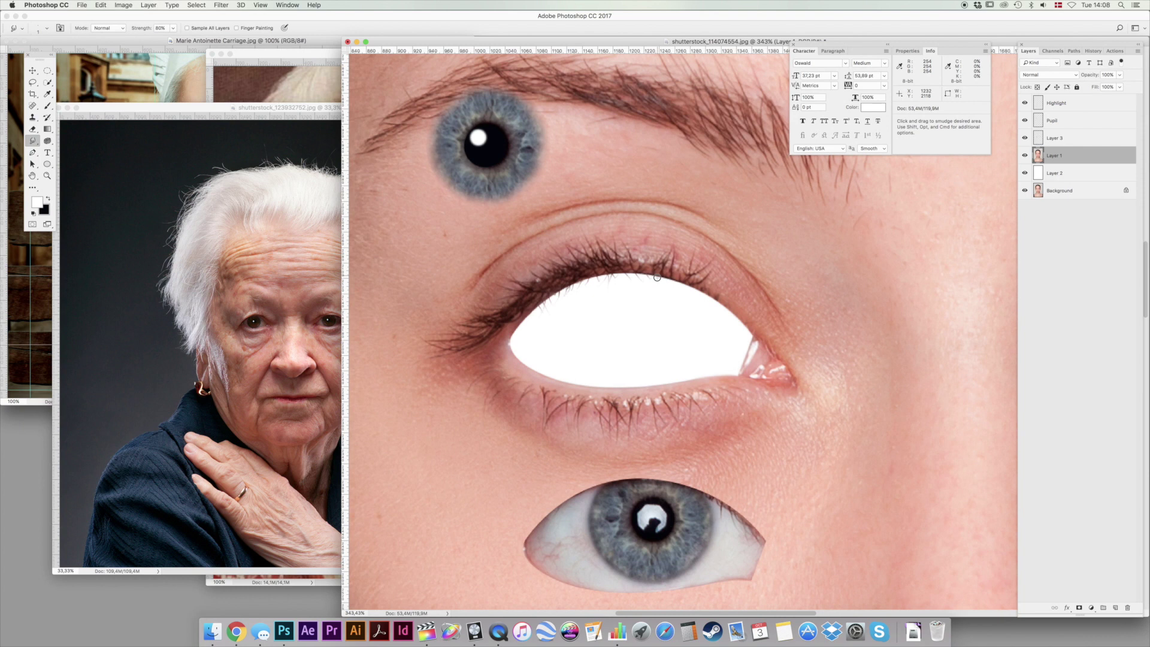
{"action": "scroll", "coordinate": [673, 314], "scroll_direction": "down", "scroll_amount": 3}
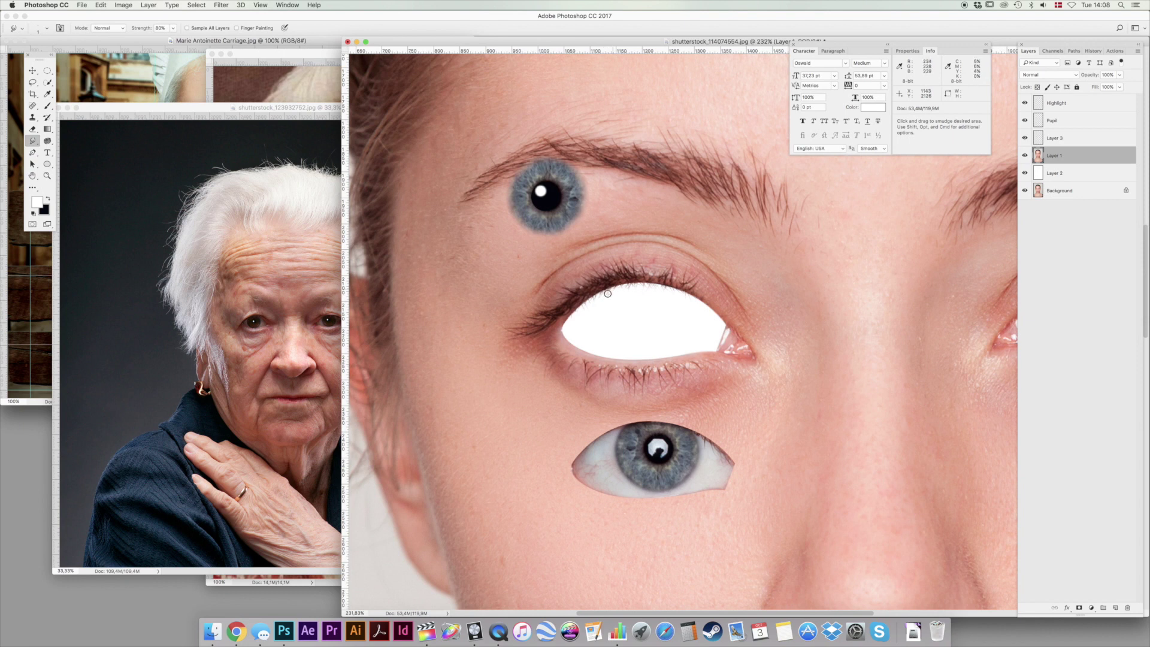
{"action": "right_click", "coordinate": [649, 295]}
{"action": "left_click", "coordinate": [721, 303]}
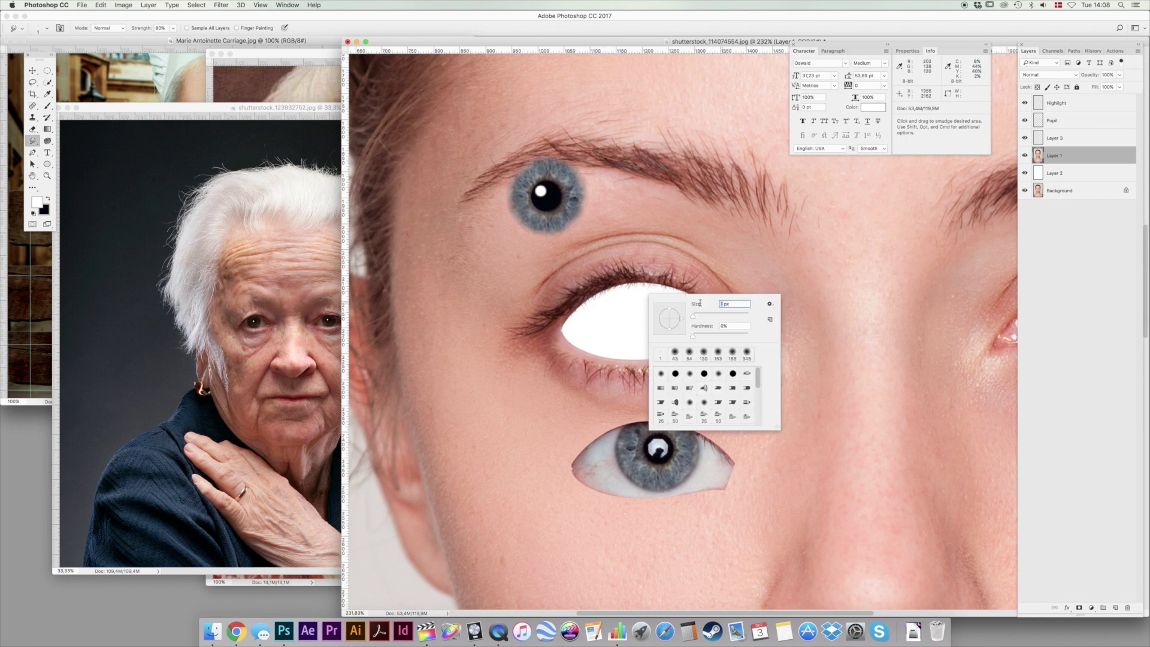
{"action": "key", "text": "Return"}
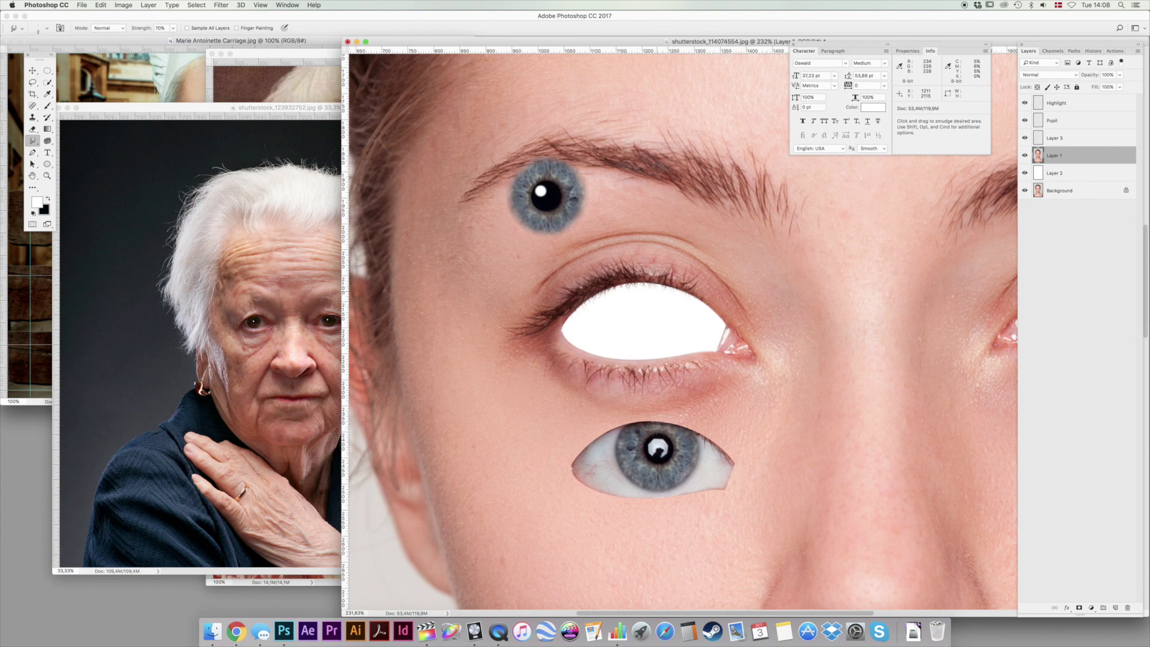
Move the linked Pupil and Highlight layers up onto the forehead, clear of the eyebrow.
{"action": "double_click", "coordinate": [47, 176]}
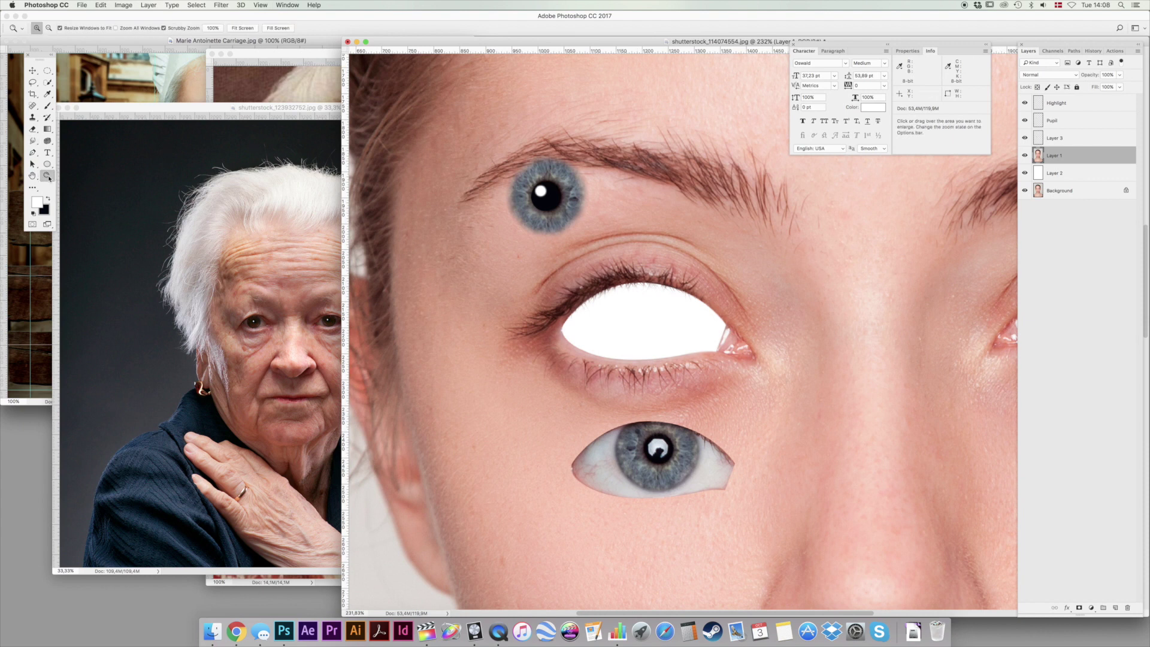
{"action": "left_click", "coordinate": [33, 71]}
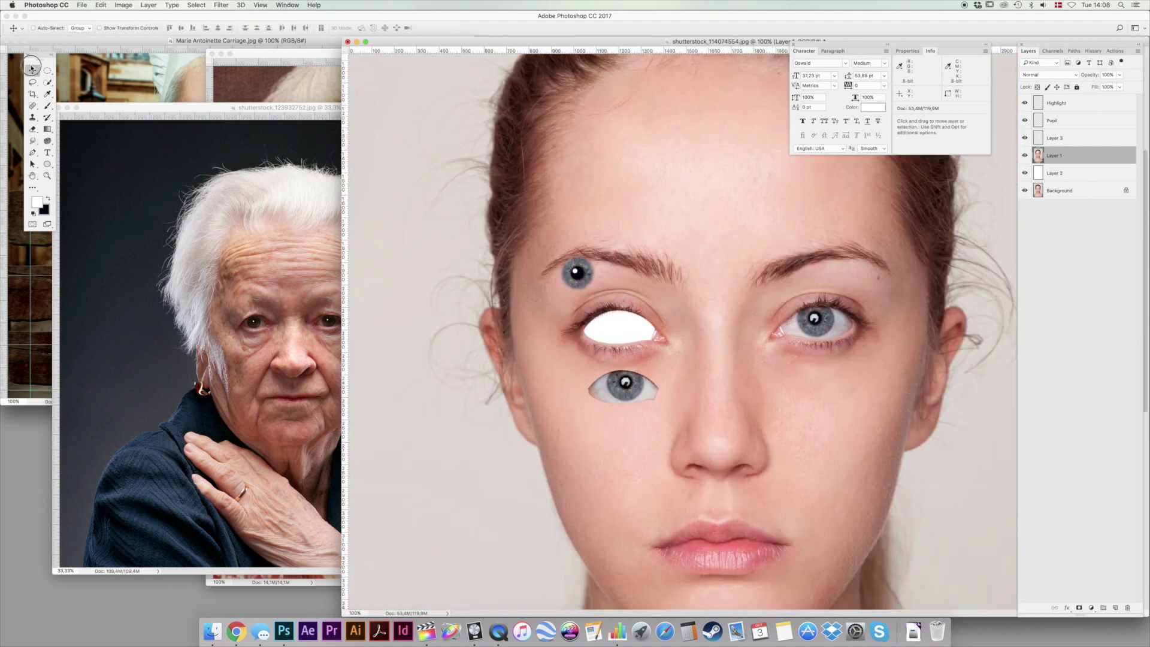
{"action": "left_click", "coordinate": [578, 274], "text": "super"}
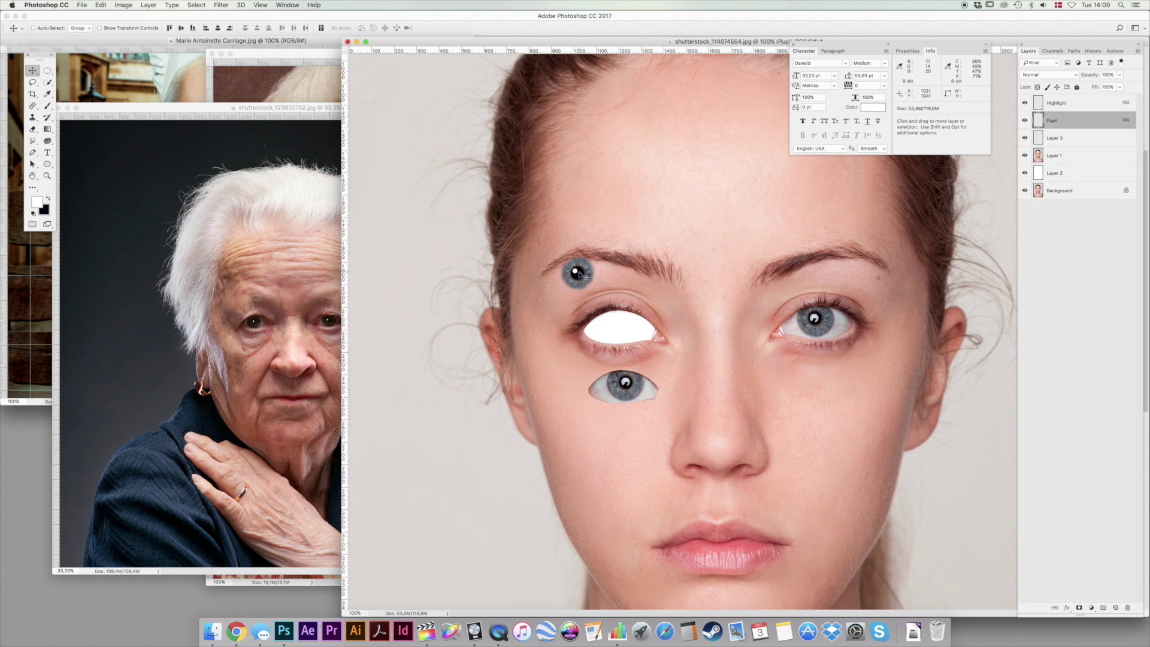
{"action": "left_click_drag", "start_coordinate": [593, 298], "coordinate": [605, 244]}
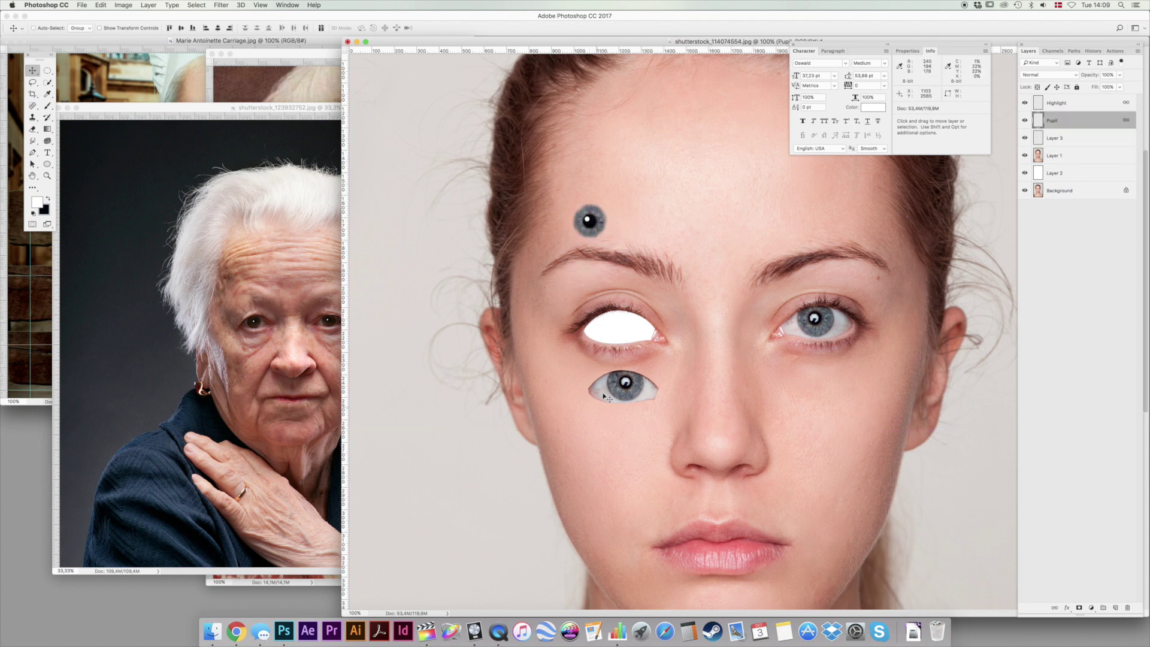
Lasso the white beside the iris of the cut-out eye on Layer 3, copy it to a new layer and move it to the forehead.
{"action": "left_click", "coordinate": [606, 393], "text": "super"}
{"action": "key", "text": "l"}
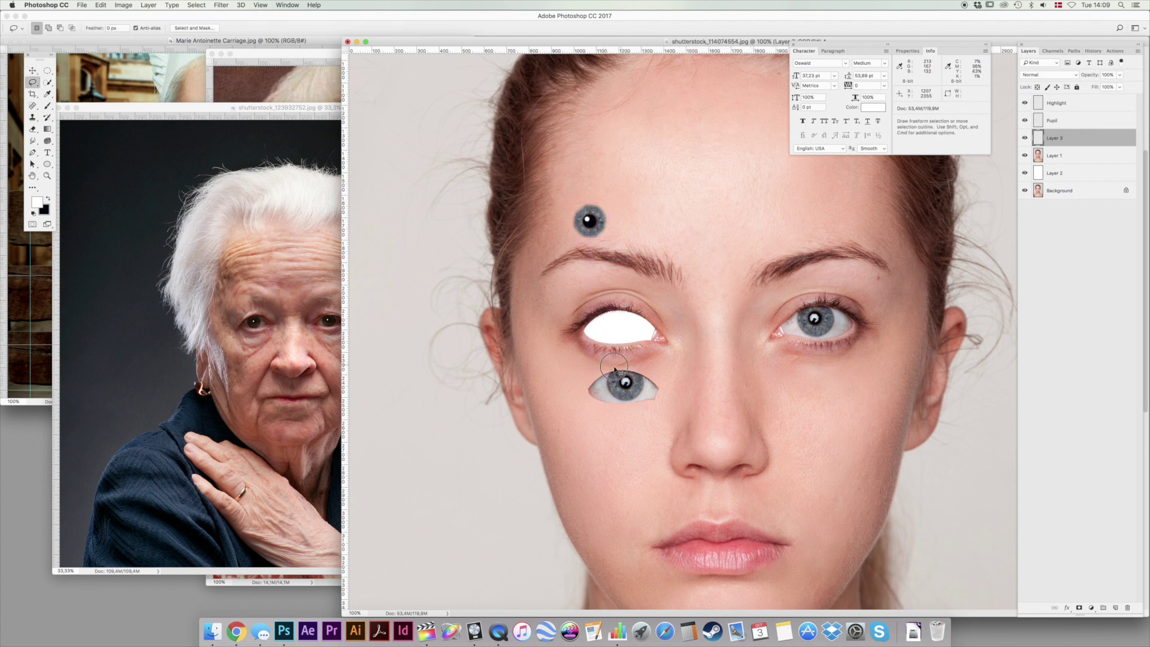
{"action": "mouse_move", "coordinate": [626, 403]}
{"action": "left_mouse_down"}
{"action": "mouse_move", "coordinate": [564, 382]}
{"action": "mouse_move", "coordinate": [584, 349]}
{"action": "left_mouse_up"}
{"action": "key", "text": "super+j"}
{"action": "key", "text": "v"}
{"action": "left_click_drag", "start_coordinate": [660, 380], "coordinate": [689, 236]}
Lasso the white beside the iris of the intact eye on Layer 1, copy it to a new layer and place it beside the first piece.
{"action": "left_click", "coordinate": [843, 327], "text": "super"}
{"action": "key", "text": "l"}
{"action": "mouse_move", "coordinate": [830, 305]}
{"action": "left_mouse_down"}
{"action": "mouse_move", "coordinate": [823, 341]}
{"action": "mouse_move", "coordinate": [854, 335]}
{"action": "mouse_move", "coordinate": [855, 302]}
{"action": "mouse_move", "coordinate": [829, 309]}
{"action": "mouse_move", "coordinate": [850, 331]}
{"action": "mouse_move", "coordinate": [824, 338]}
{"action": "mouse_move", "coordinate": [822, 354]}
{"action": "mouse_move", "coordinate": [887, 329]}
{"action": "mouse_move", "coordinate": [753, 279]}
{"action": "left_mouse_up"}
{"action": "key", "text": "alt"}
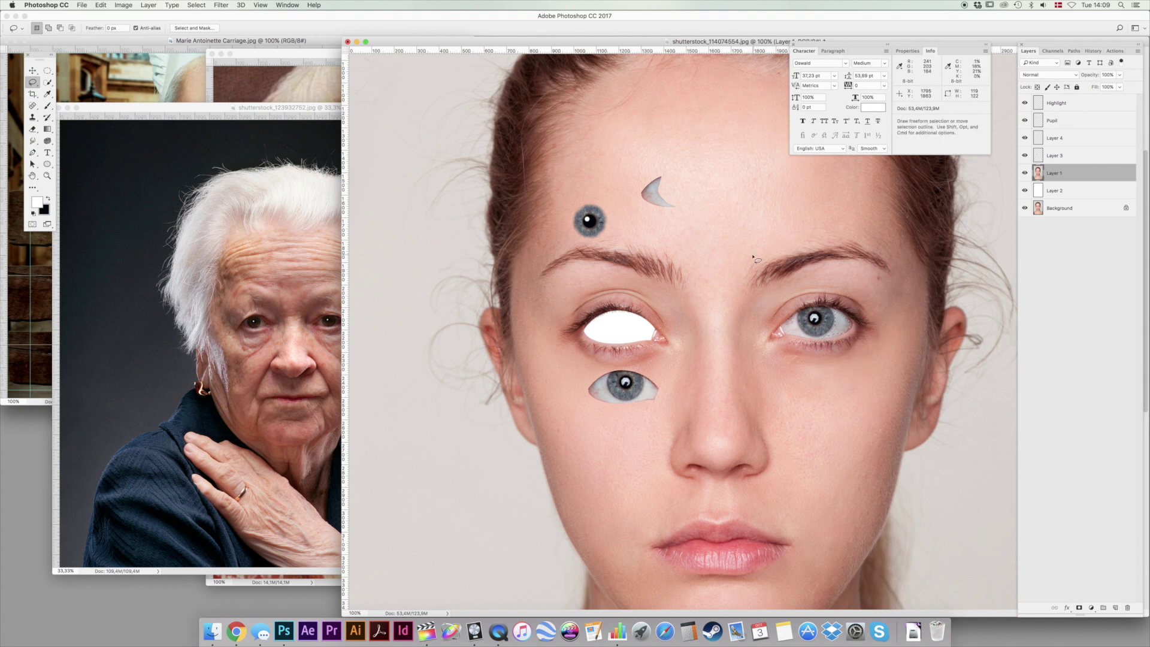
{"action": "key", "text": "super"}
{"action": "key", "text": "super+j"}
{"action": "key", "text": "v"}
{"action": "left_click_drag", "start_coordinate": [844, 339], "coordinate": [683, 195]}
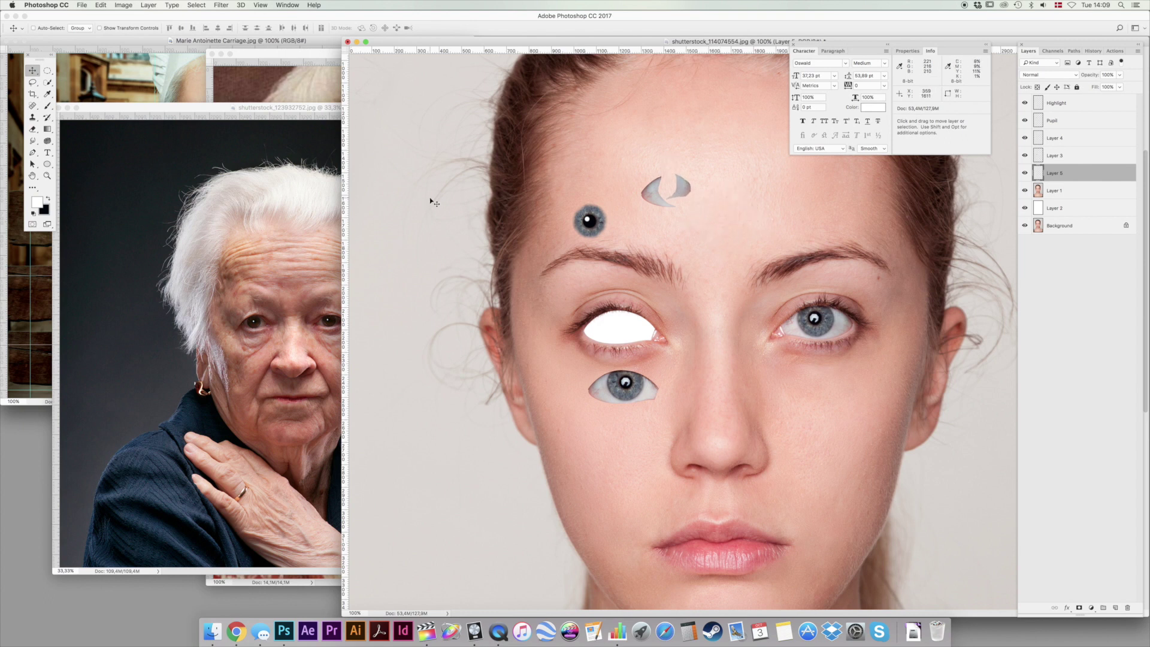
Create a 2048 x 1536 px RGB document at 72 ppi with a white background and place its window between the open images.
{"action": "left_click", "coordinate": [270, 97]}
{"action": "key", "text": "ctrl+Tab"}
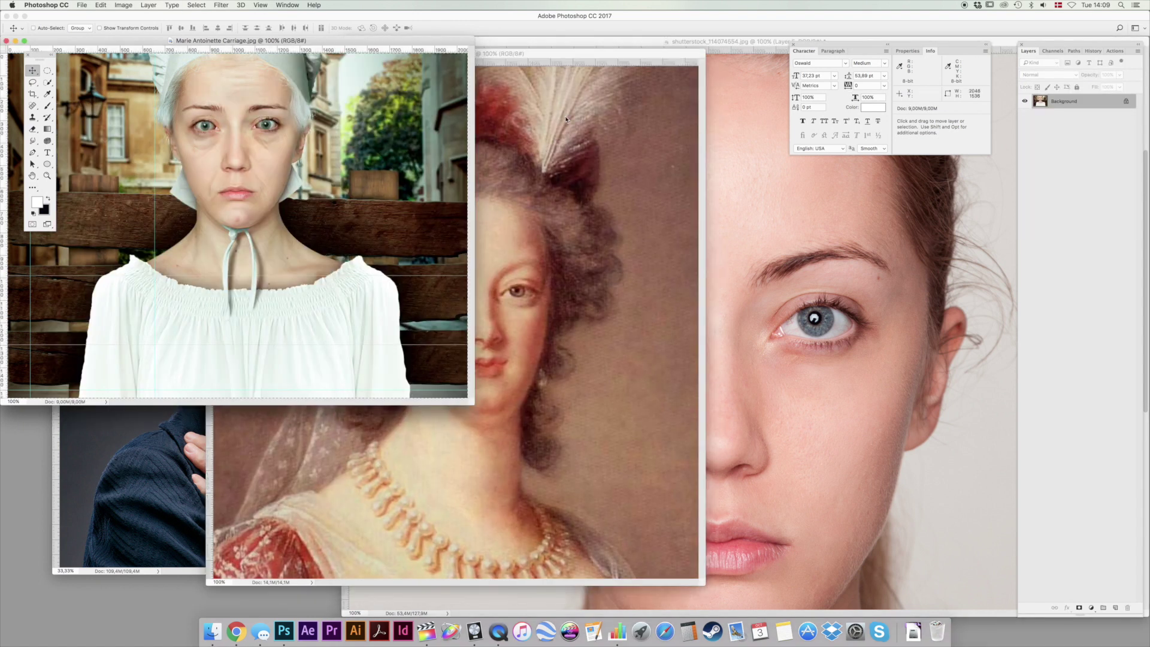
{"action": "key", "text": "super+n"}
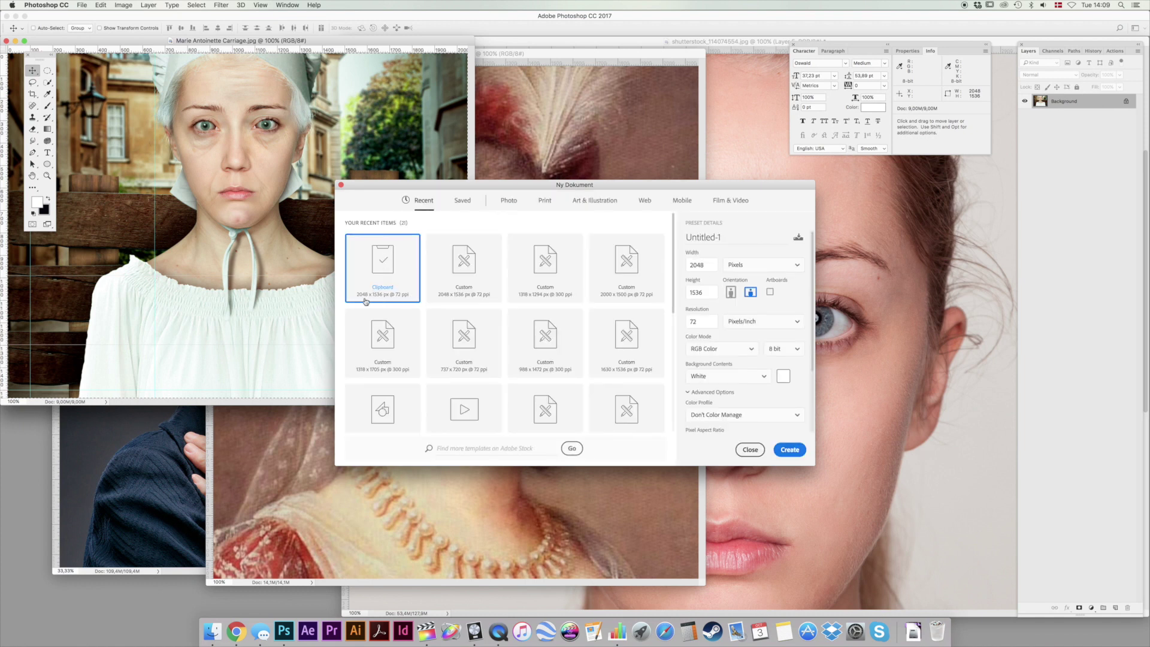
{"action": "left_click", "coordinate": [790, 449]}
{"action": "left_click_drag", "start_coordinate": [151, 90], "coordinate": [420, 159]}
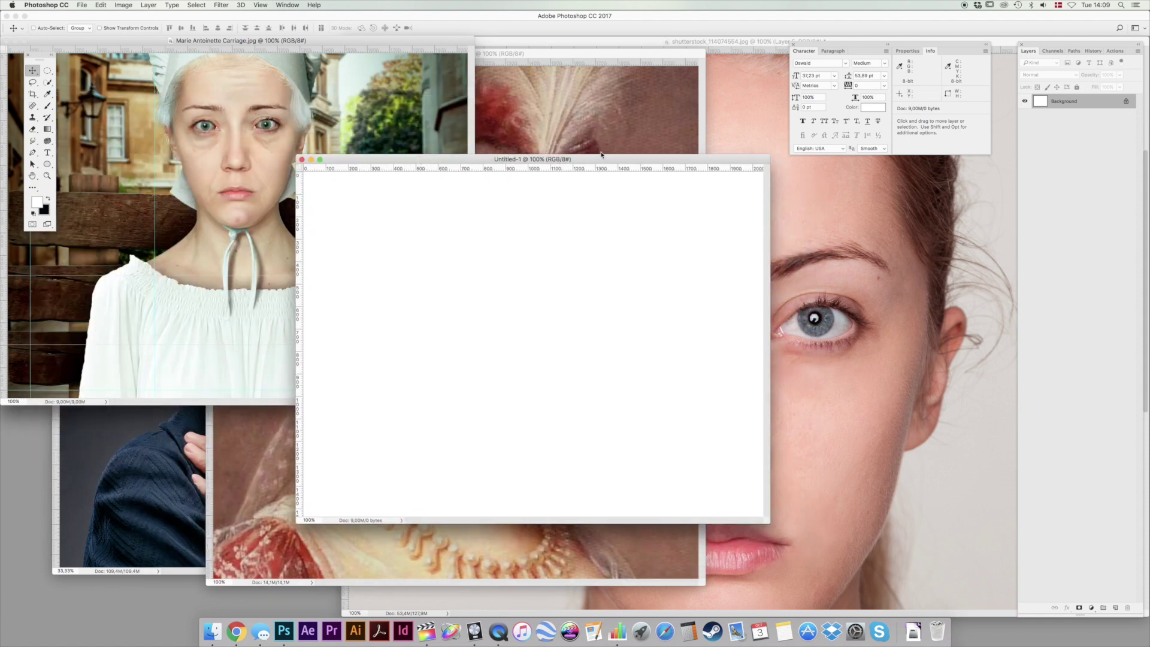
Copy the face on Layer 1 of the portrait into the new document as its own layer.
{"action": "left_click", "coordinate": [822, 206]}
{"action": "left_click_drag", "start_coordinate": [460, 45], "coordinate": [704, 121]}
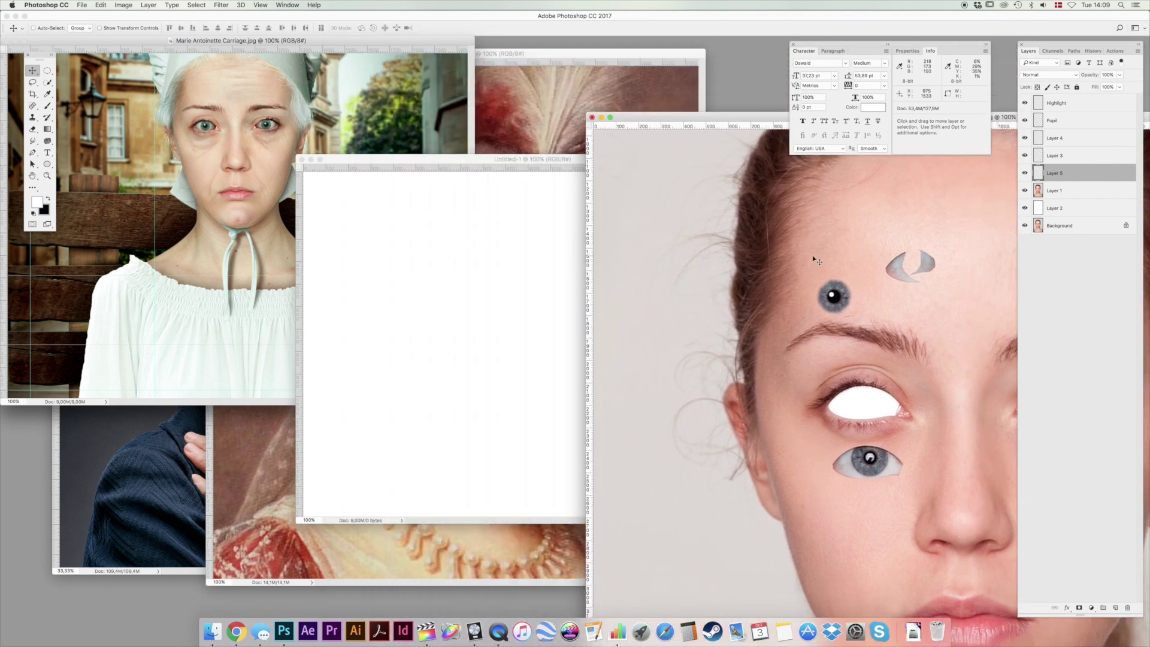
{"action": "left_click", "coordinate": [870, 221], "text": "super"}
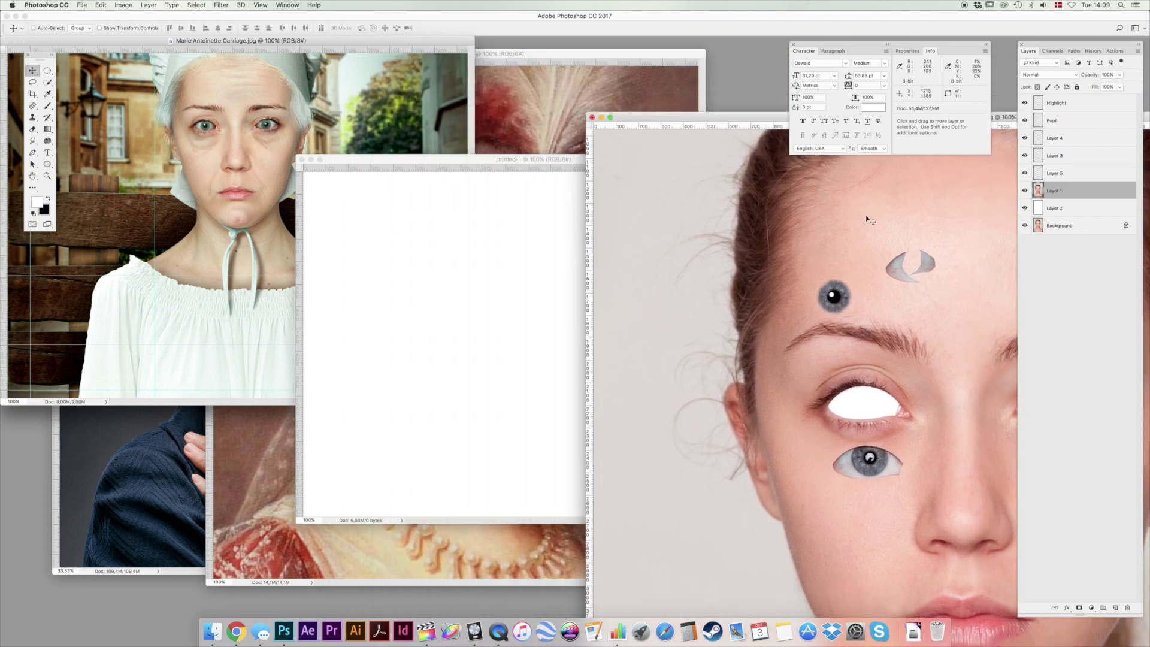
{"action": "left_click", "coordinate": [396, 246]}
{"action": "key", "text": "super+v"}
{"action": "key", "text": "super+0"}
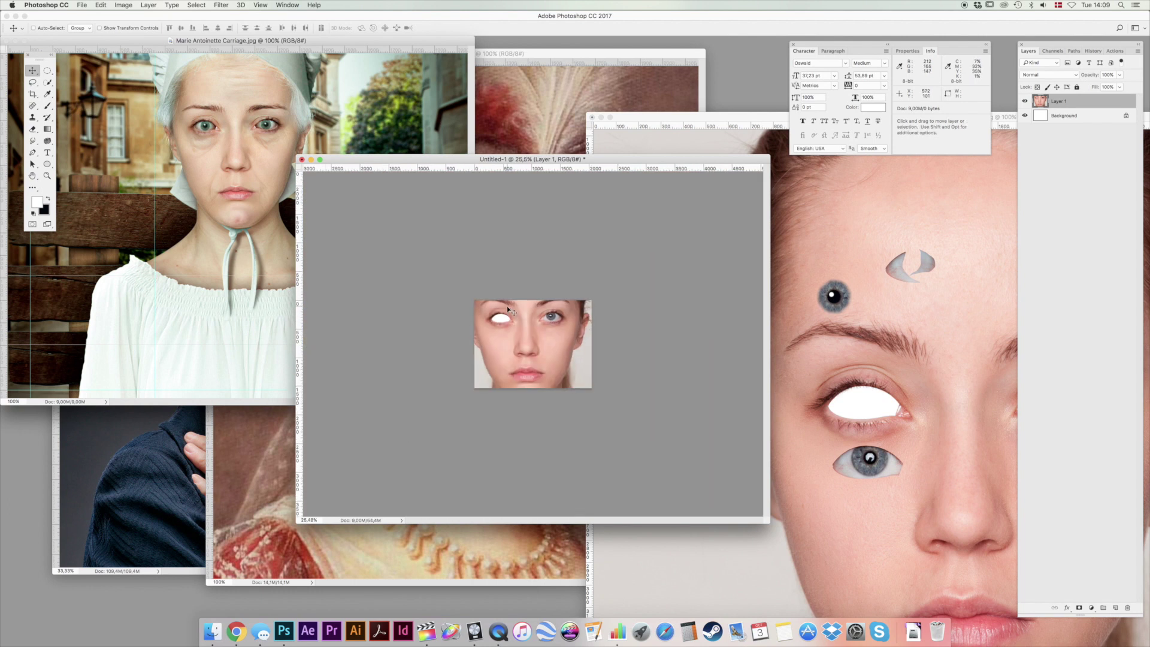
Scale the pasted face down so the whole head fits within the new document's canvas.
{"action": "key", "text": "super+t"}
{"action": "left_click_drag", "start_coordinate": [432, 187], "coordinate": [537, 245]}
{"action": "key", "text": "Return"}
Bring the linked Highlight and Pupil layers into the new document and place them below Layer 1, behind the empty eye socket.
{"action": "left_click", "coordinate": [895, 209]}
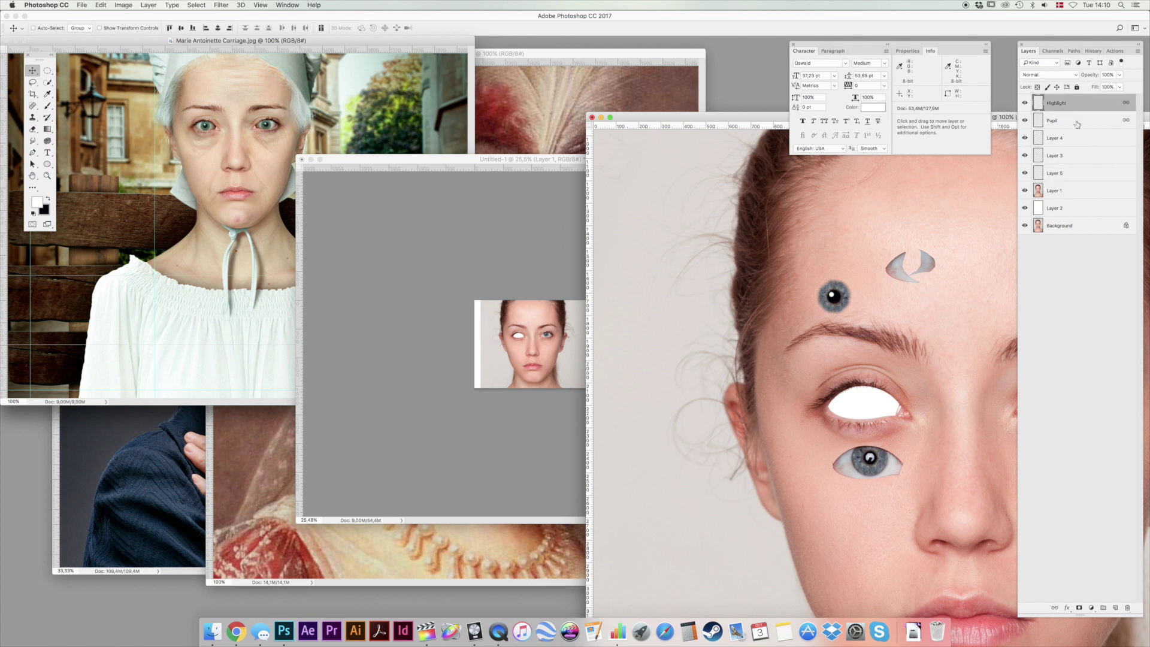
{"action": "left_click_drag", "start_coordinate": [789, 308], "coordinate": [538, 323]}
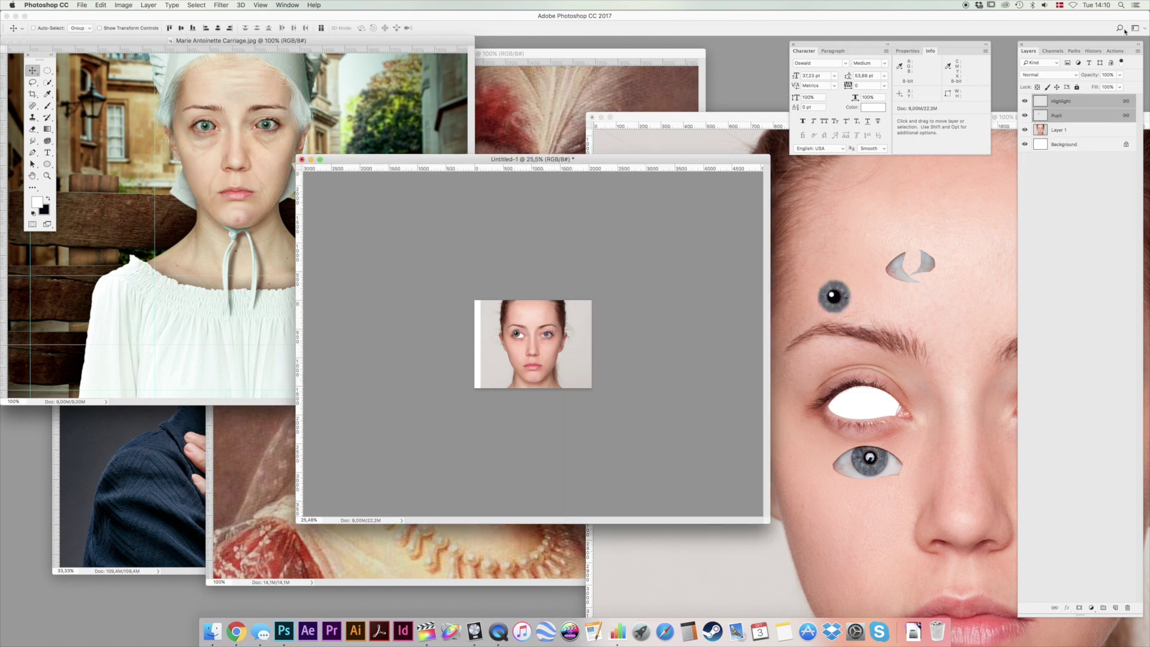
{"action": "left_click_drag", "start_coordinate": [1083, 118], "coordinate": [1083, 138]}
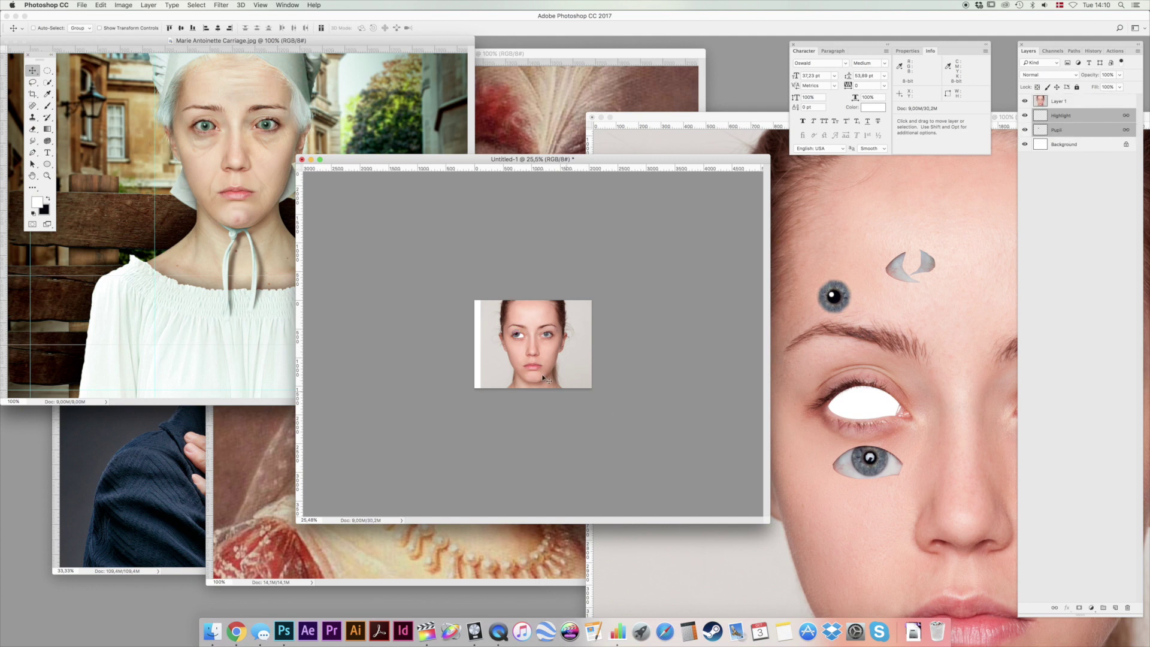
{"action": "left_click_drag", "start_coordinate": [501, 299], "coordinate": [516, 314]}
Scale the linked Pupil and Highlight down to fit the eye opening at the new face size.
{"action": "double_click", "coordinate": [47, 175]}
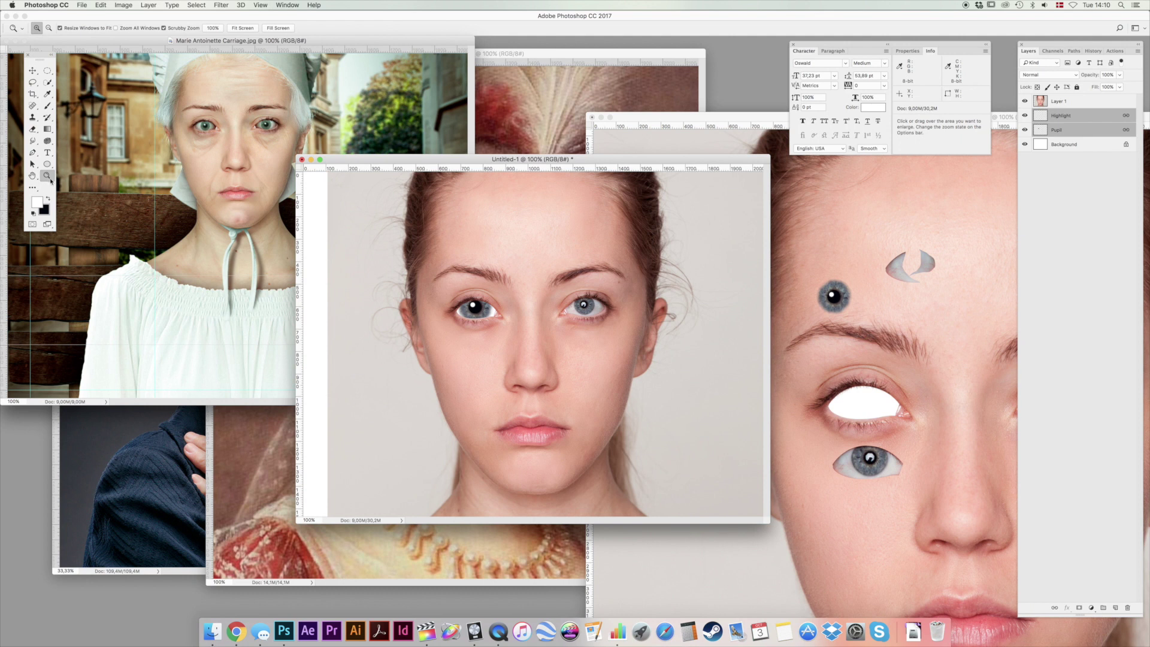
{"action": "key", "text": "v"}
{"action": "key", "text": "super+t"}
{"action": "left_click_drag", "start_coordinate": [493, 290], "coordinate": [880, 299]}
{"action": "key", "text": "Return"}
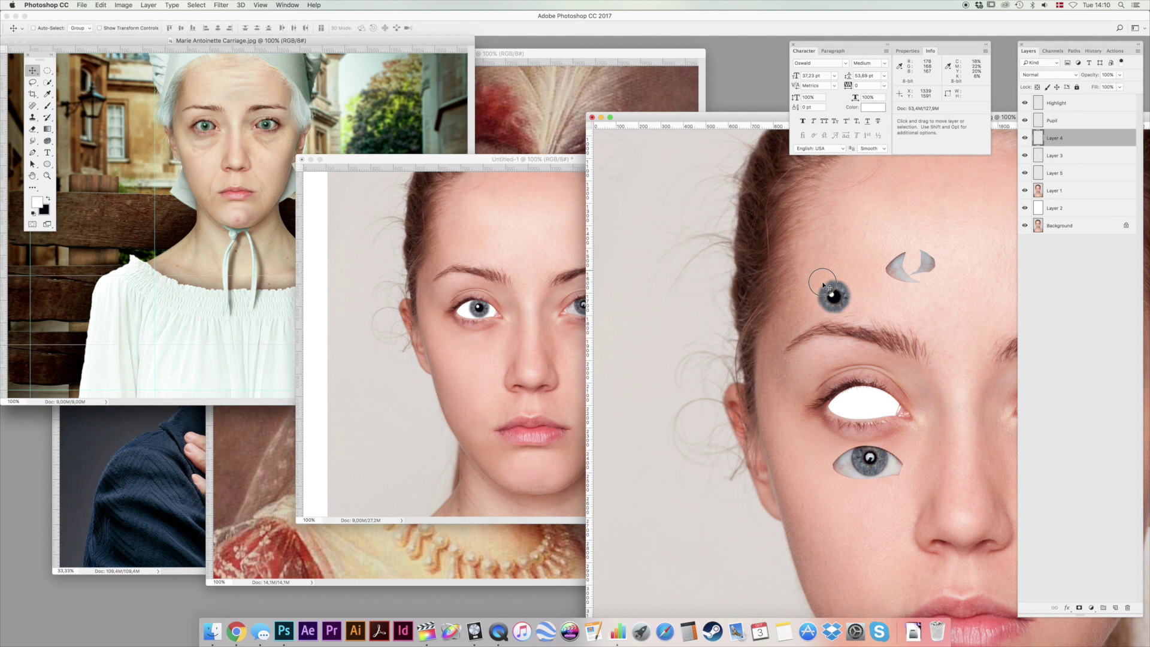
Bring the two eye-white pieces, Layer 4 and Layer 5, into the new document and place them beneath Pupil, inside the eye opening.
{"action": "left_click", "coordinate": [506, 301]}
{"action": "left_click_drag", "start_coordinate": [506, 301], "coordinate": [564, 280]}
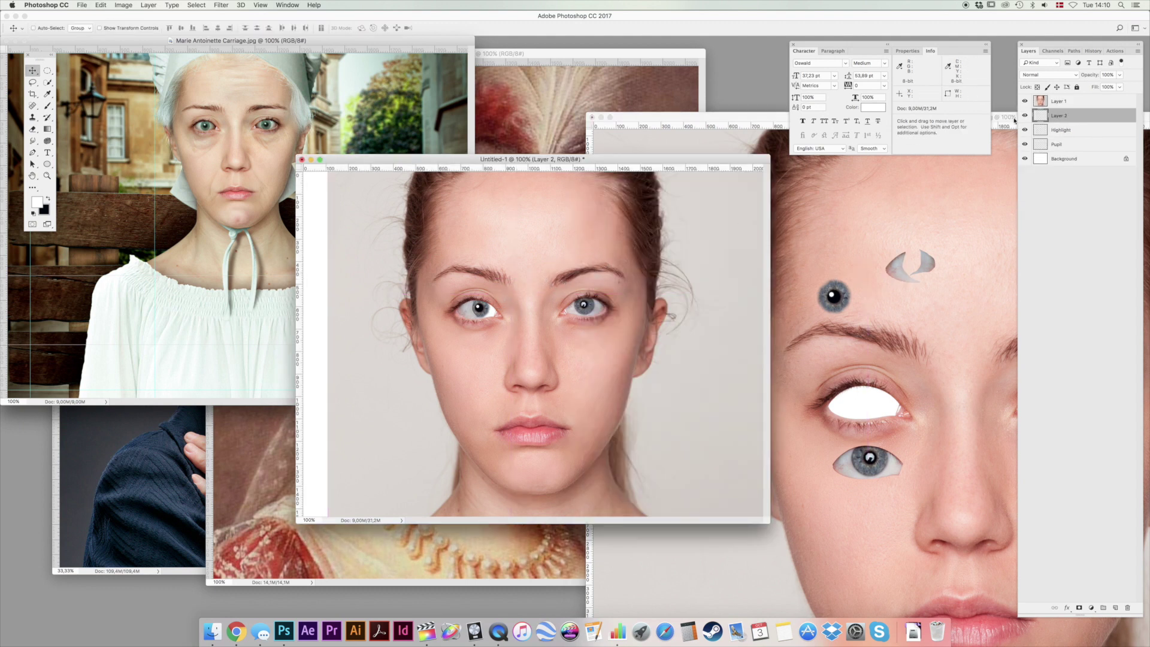
{"action": "left_click_drag", "start_coordinate": [1078, 115], "coordinate": [927, 263]}
{"action": "left_click", "coordinate": [500, 271]}
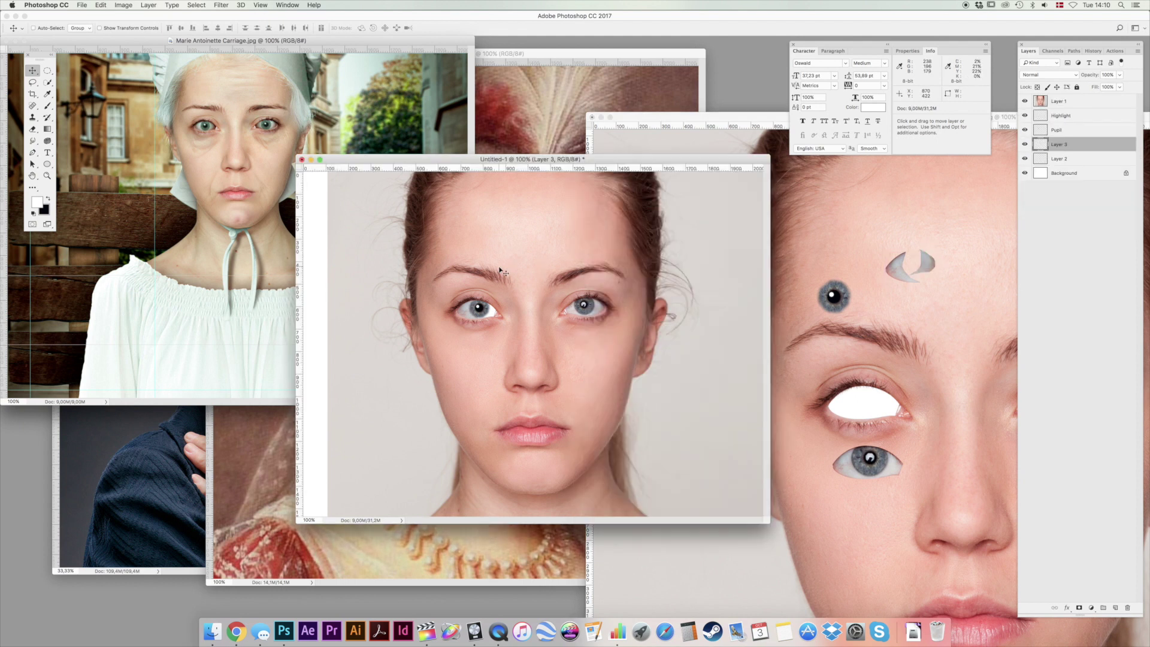
{"action": "mouse_move", "coordinate": [564, 258]}
{"action": "left_mouse_down"}
{"action": "mouse_move", "coordinate": [585, 225]}
{"action": "mouse_move", "coordinate": [581, 266]}
{"action": "left_mouse_up"}
Hide the Pupil and Highlight layers and transform the eye-white piece on Layer 2 to fill the outer part of the eye opening.
{"action": "left_click", "coordinate": [1025, 129]}
{"action": "left_click", "coordinate": [1025, 115]}
{"action": "scroll", "coordinate": [478, 308], "scroll_direction": "up", "scroll_amount": 5}
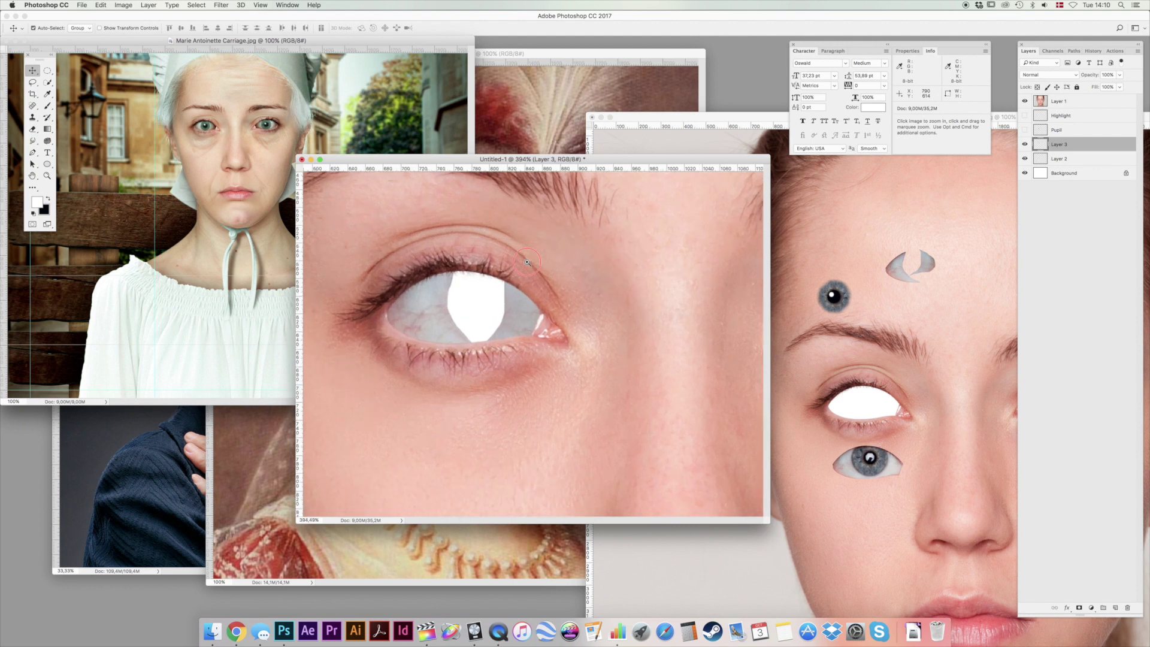
{"action": "key", "text": "alt+bracketleft"}
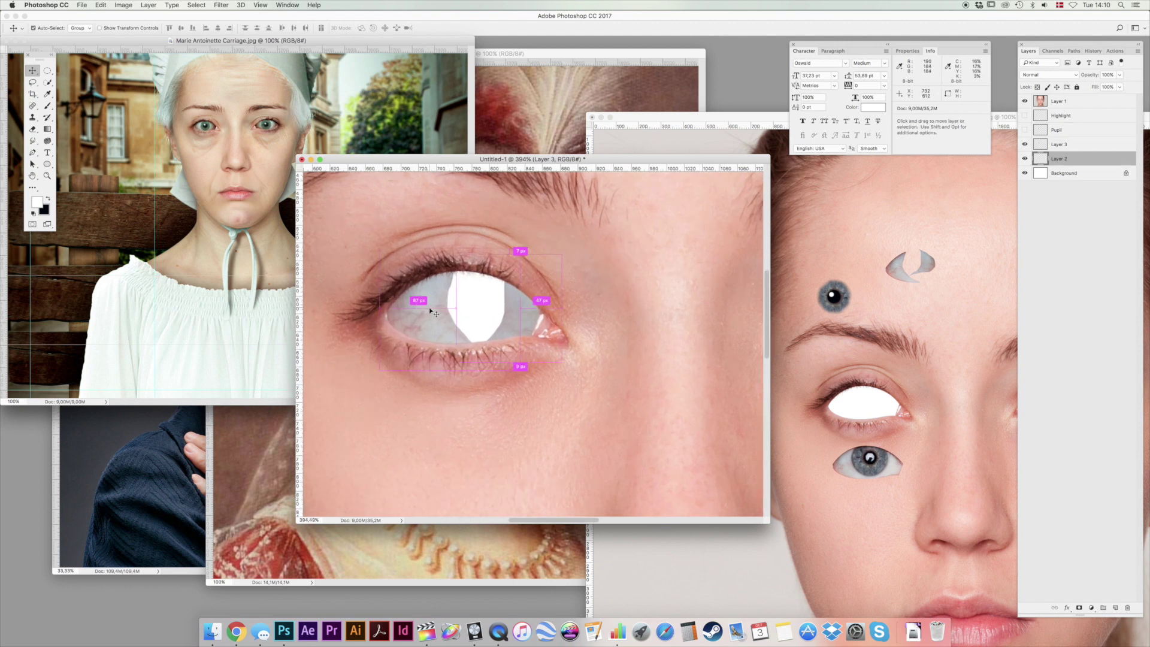
{"action": "key", "text": "super+t"}
{"action": "left_click_drag", "start_coordinate": [519, 248], "coordinate": [624, 264]}
{"action": "key", "text": "Return"}
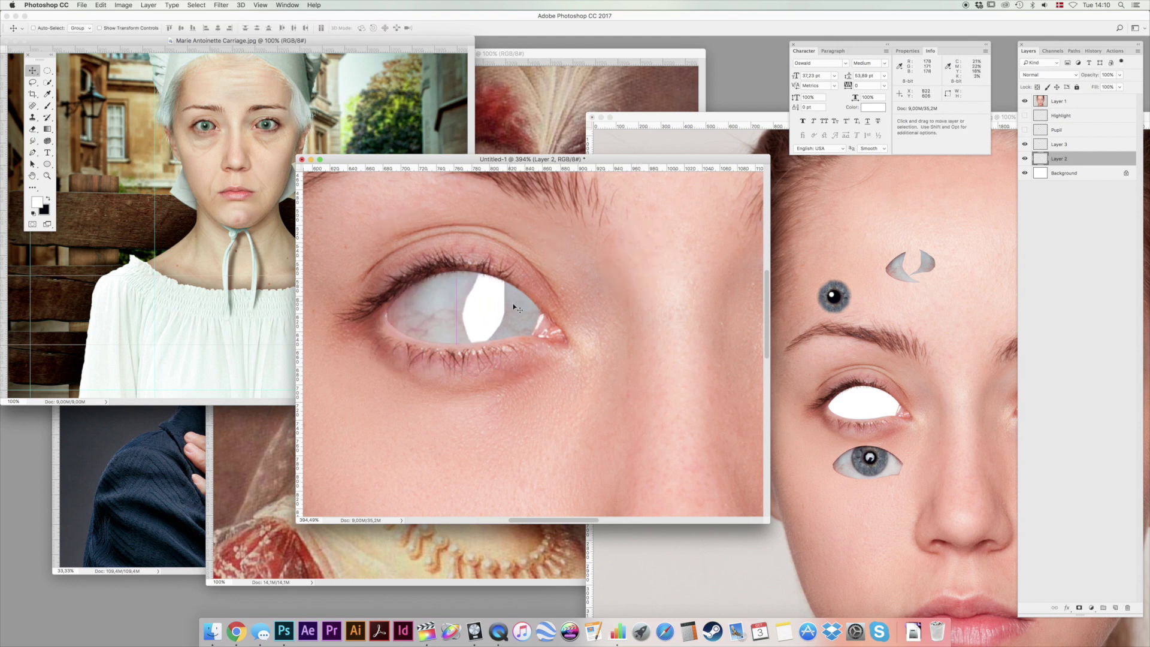
Rotate, enlarge and position the eye-white piece on Layer 3 to fill the inner part of the eye opening.
{"action": "key", "text": "alt+bracketright"}
{"action": "key", "text": "super+t"}
{"action": "left_click_drag", "start_coordinate": [542, 236], "coordinate": [557, 180]}
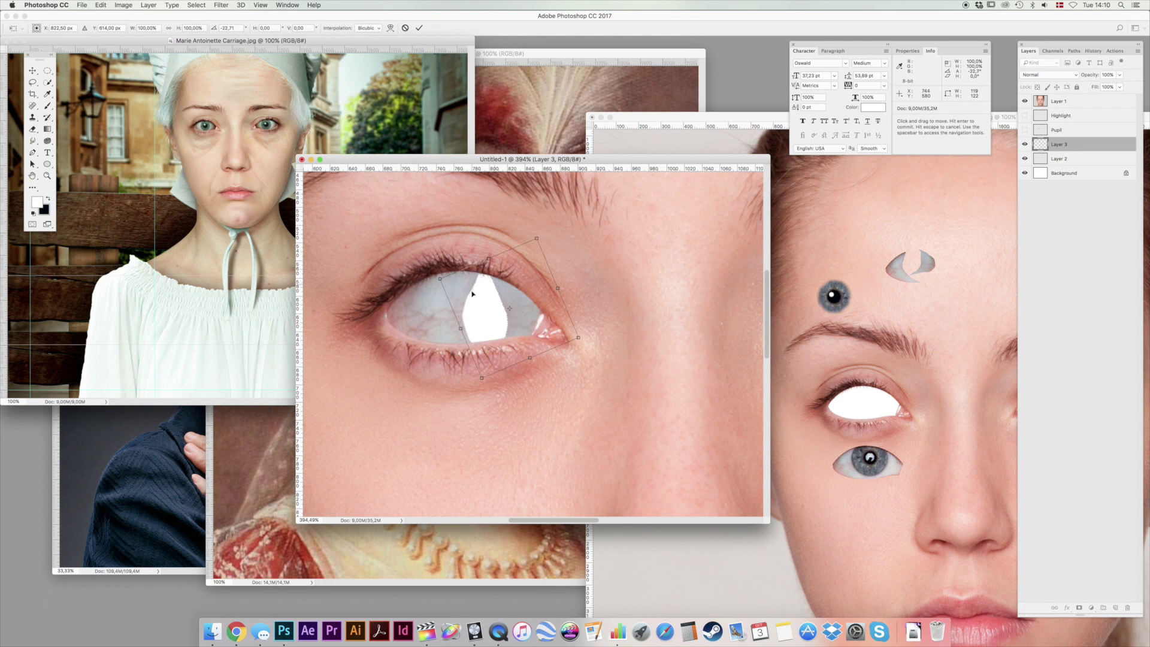
{"action": "left_click_drag", "start_coordinate": [440, 279], "coordinate": [404, 262]}
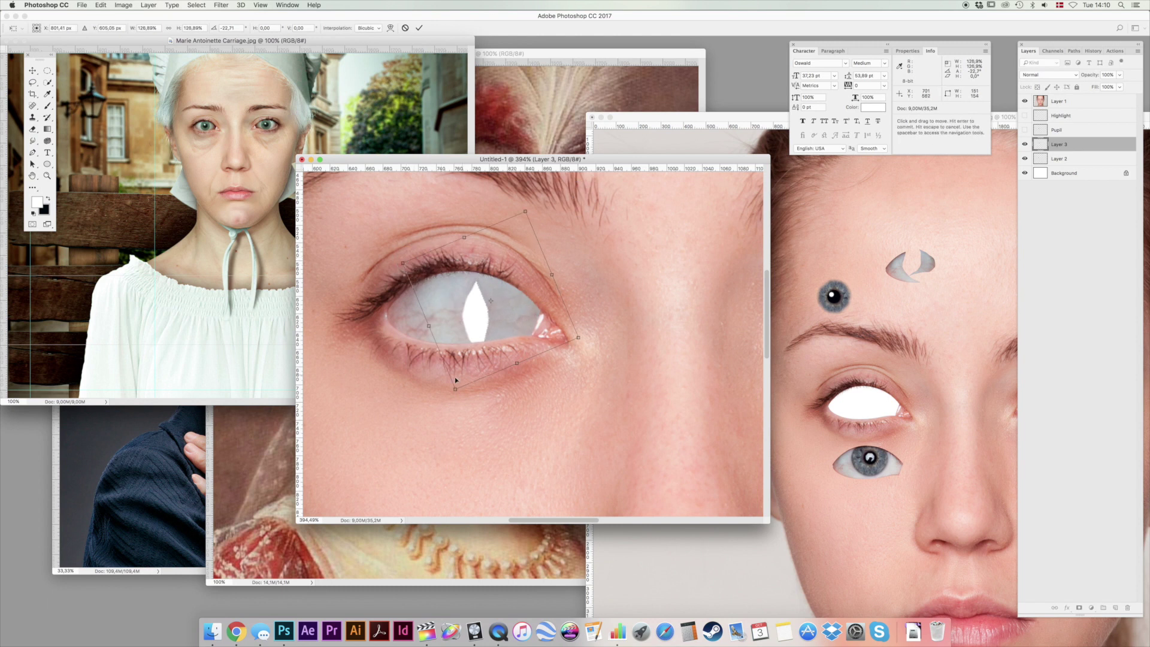
{"action": "left_click_drag", "start_coordinate": [455, 389], "coordinate": [453, 388]}
{"action": "key", "text": "Return"}
{"action": "key", "text": "super+z"}
{"action": "key", "text": "super+t"}
{"action": "mouse_move", "coordinate": [649, 305]}
{"action": "left_mouse_down"}
{"action": "mouse_move", "coordinate": [655, 321]}
{"action": "mouse_move", "coordinate": [644, 318]}
{"action": "left_mouse_up"}
{"action": "key", "text": "Return"}
Enlarge and position the Layer 2 eye-white piece to close the remaining gap, and place Layer 2 above Layer 3.
{"action": "left_click", "coordinate": [500, 333], "text": "super"}
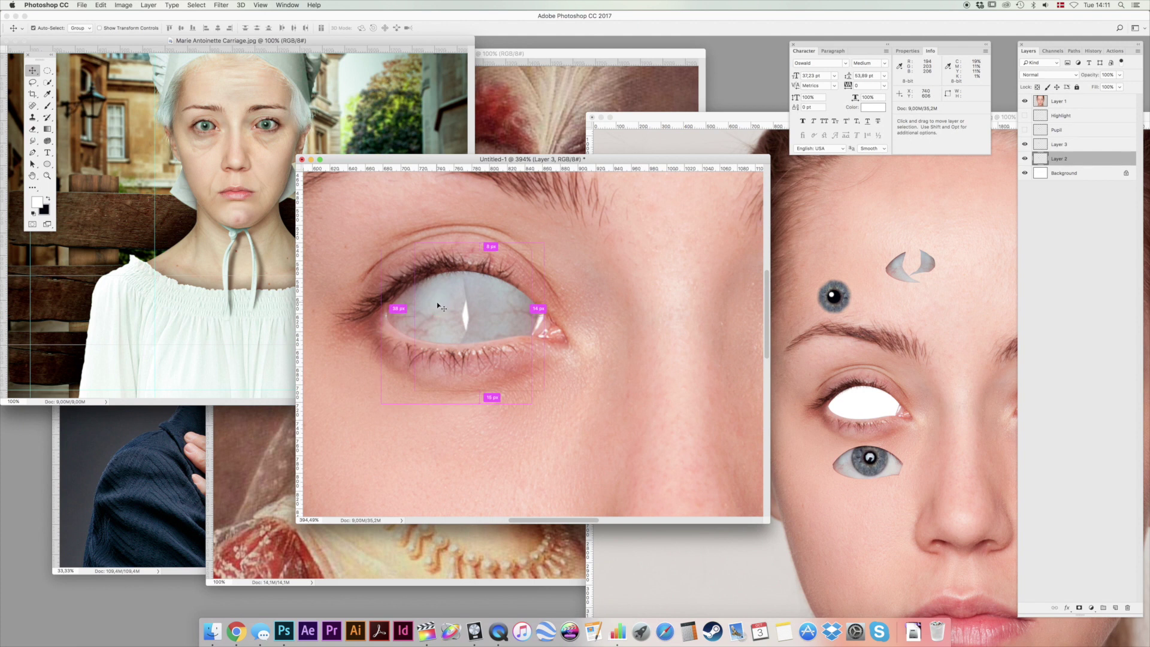
{"action": "key", "text": "super+t"}
{"action": "left_click_drag", "start_coordinate": [532, 404], "coordinate": [574, 424]}
{"action": "key", "text": "Return"}
{"action": "left_click_drag", "start_coordinate": [579, 357], "coordinate": [576, 336]}
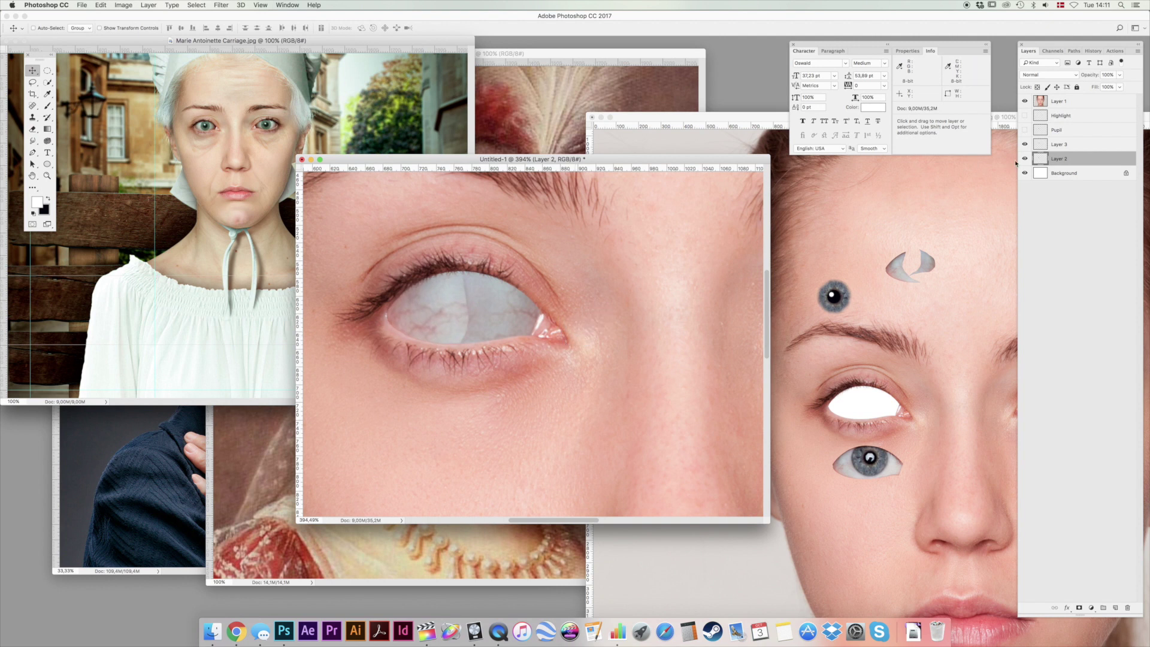
{"action": "left_click_drag", "start_coordinate": [1061, 162], "coordinate": [1059, 138]}
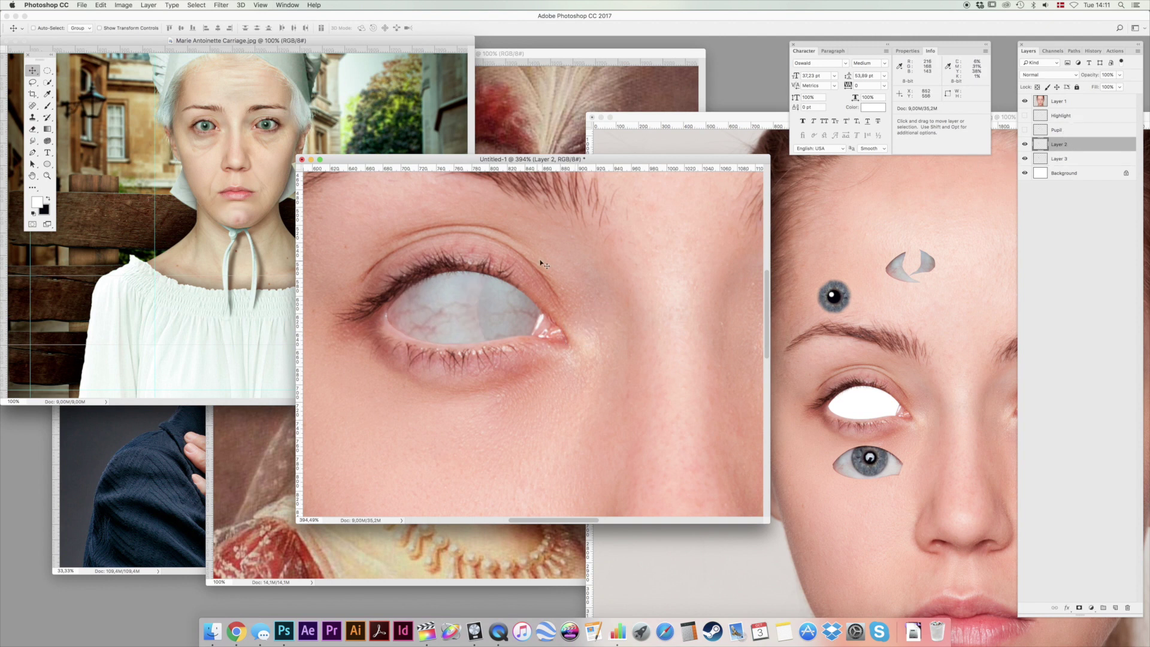
Soften the seam of the Layer 2 eye-white piece with the Eraser, then duplicate the layer and delete the original.
{"action": "key", "text": "e"}
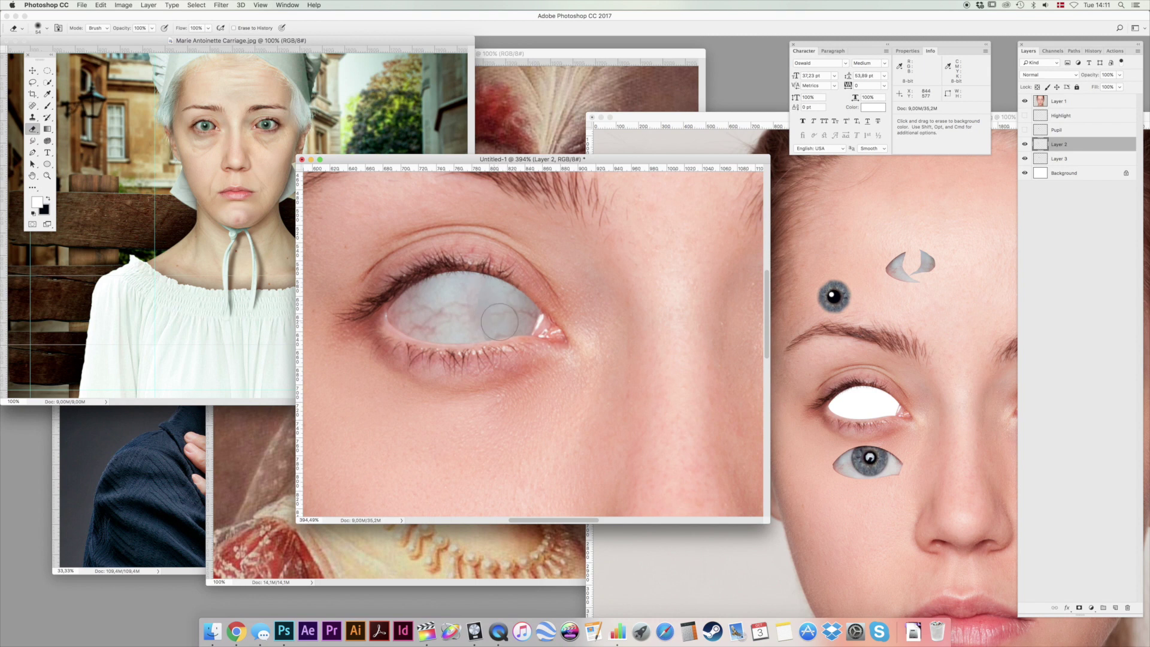
{"action": "key", "text": "super+j"}
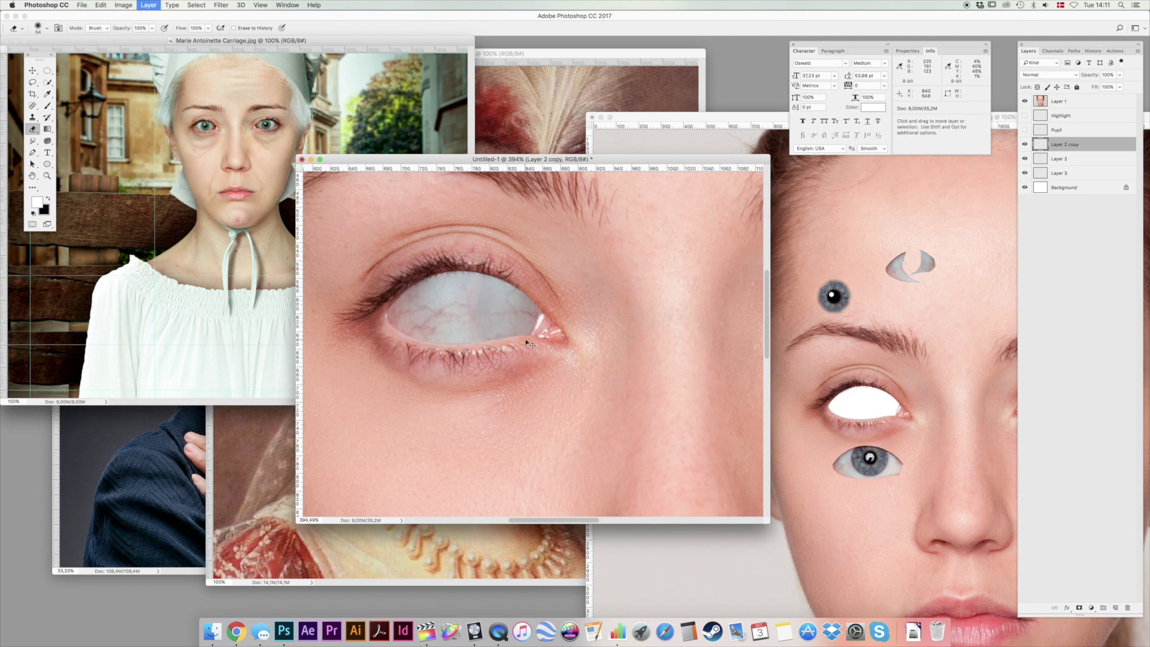
{"action": "left_click", "coordinate": [1092, 163]}
{"action": "key", "text": "BackSpace"}
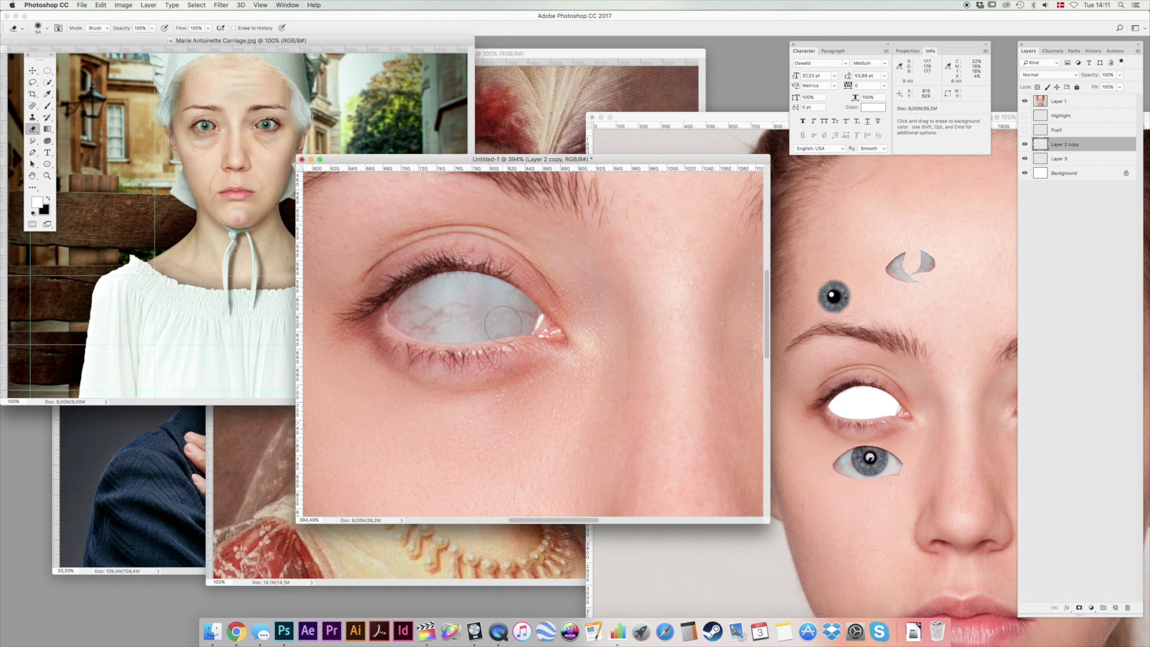
Brighten the Layer 3 eye-white piece with Levels, setting the midtone input to 1.23.
{"action": "key", "text": "v"}
{"action": "left_click", "coordinate": [510, 307], "text": "super"}
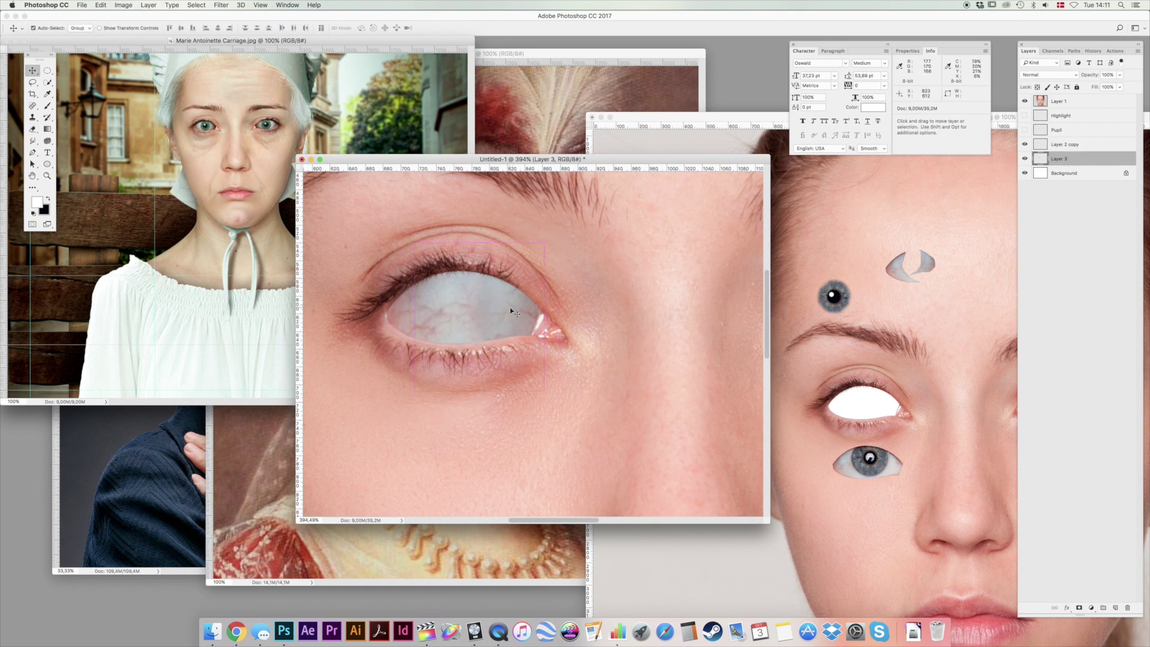
{"action": "key", "text": "super+l"}
{"action": "left_click_drag", "start_coordinate": [781, 412], "coordinate": [772, 412]}
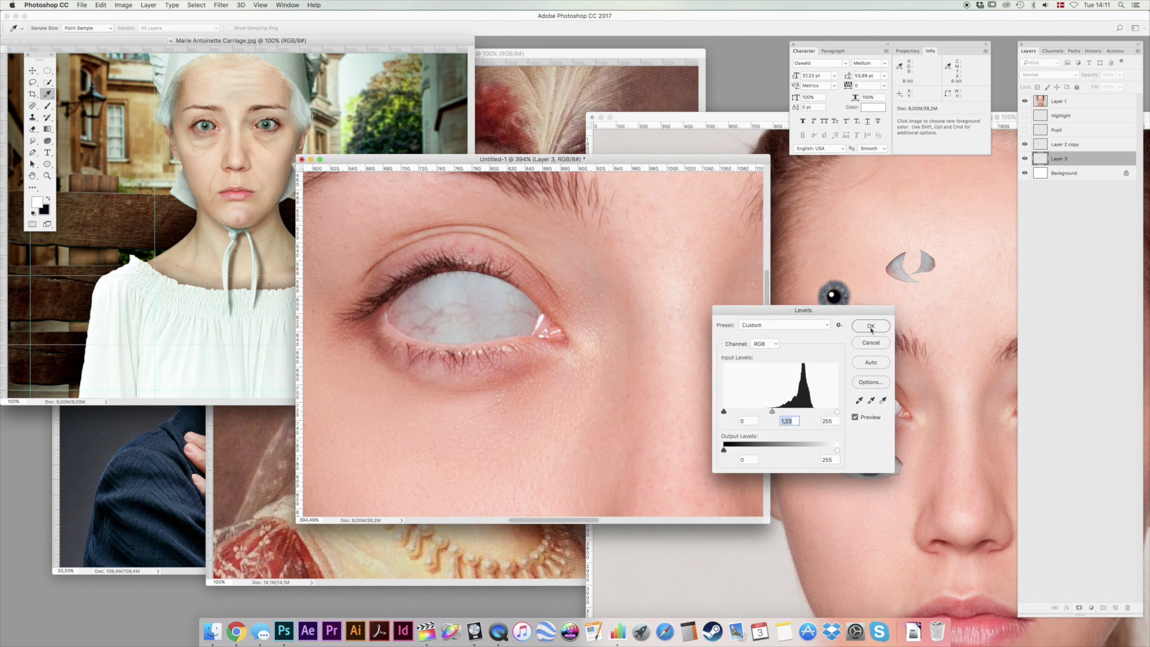
{"action": "key", "text": "Return"}
Merge Layer 2 copy and Layer 3 into one eye-white layer and rename it White.
{"action": "double_click", "coordinate": [51, 175]}
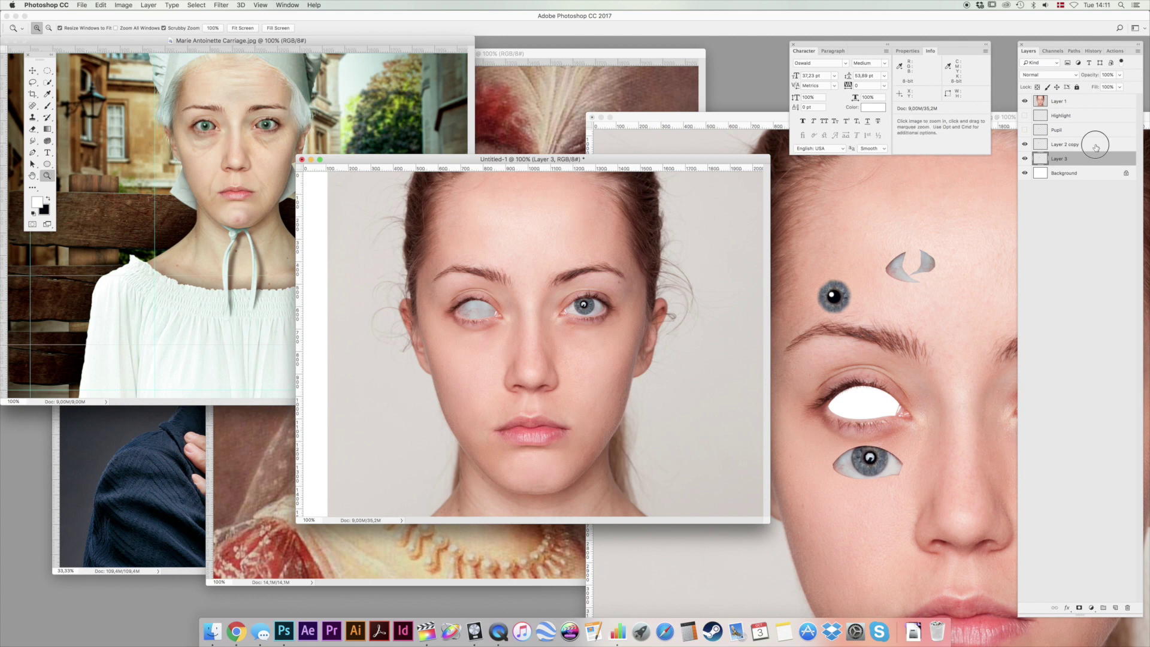
{"action": "key", "text": "super+e"}
{"action": "double_click", "coordinate": [1070, 146]}
{"action": "type", "text": "White"}
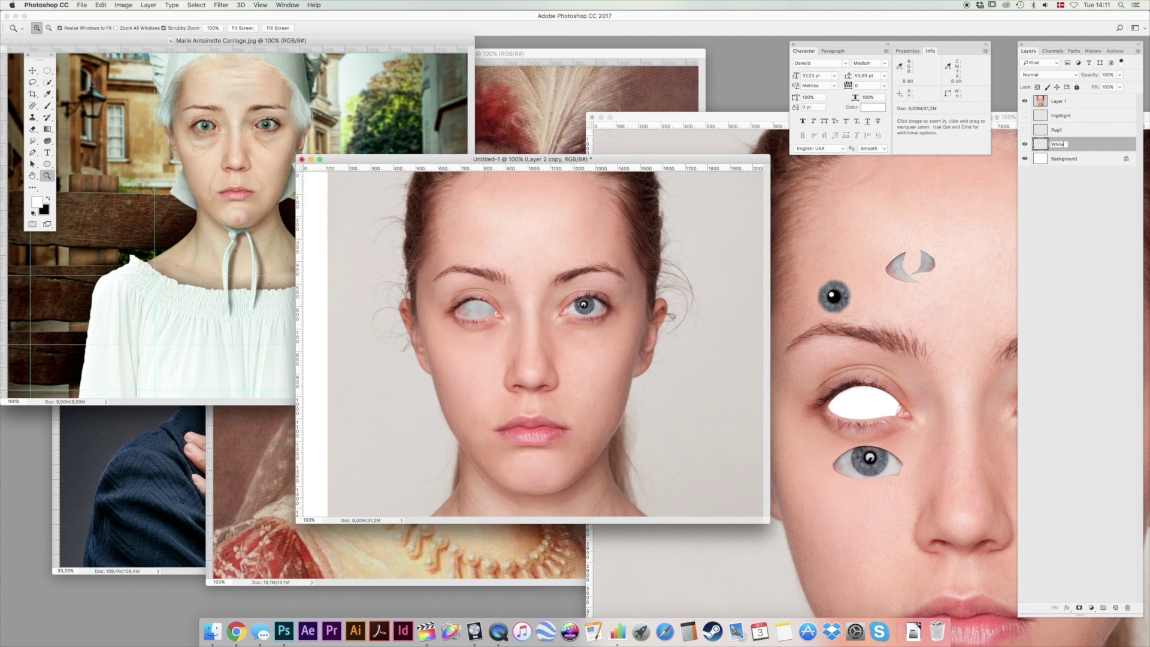
{"action": "key", "text": "Return"}
Brighten the White layer with Levels by lowering the white input level.
{"action": "key", "text": "super+l"}
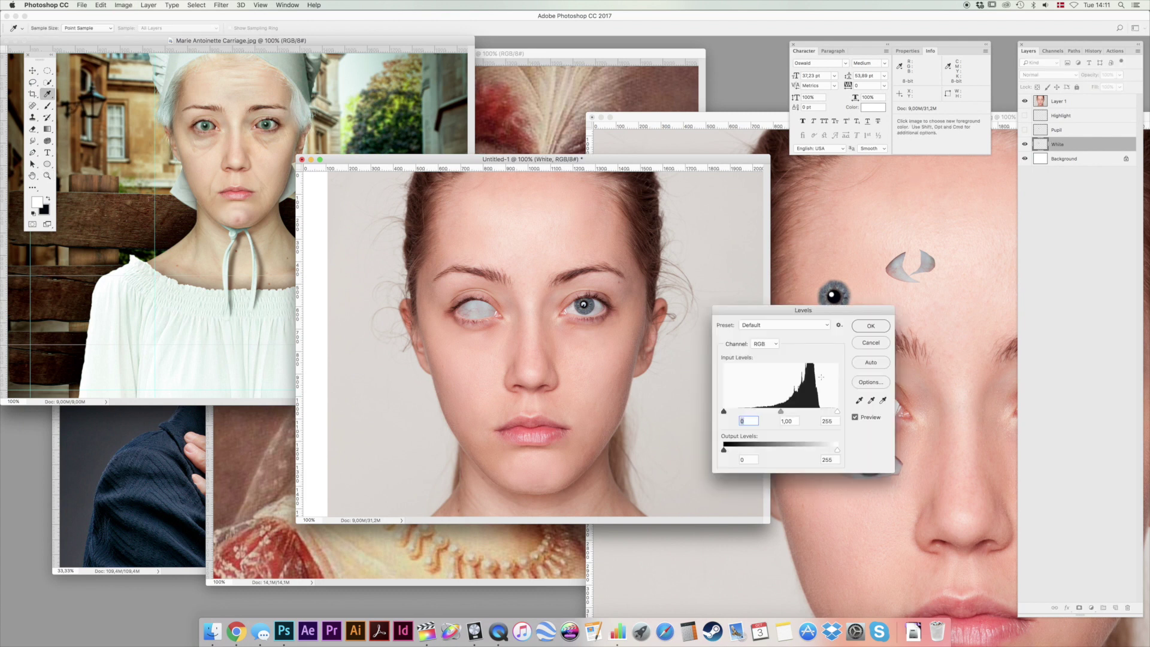
{"action": "left_click_drag", "start_coordinate": [836, 412], "coordinate": [827, 415]}
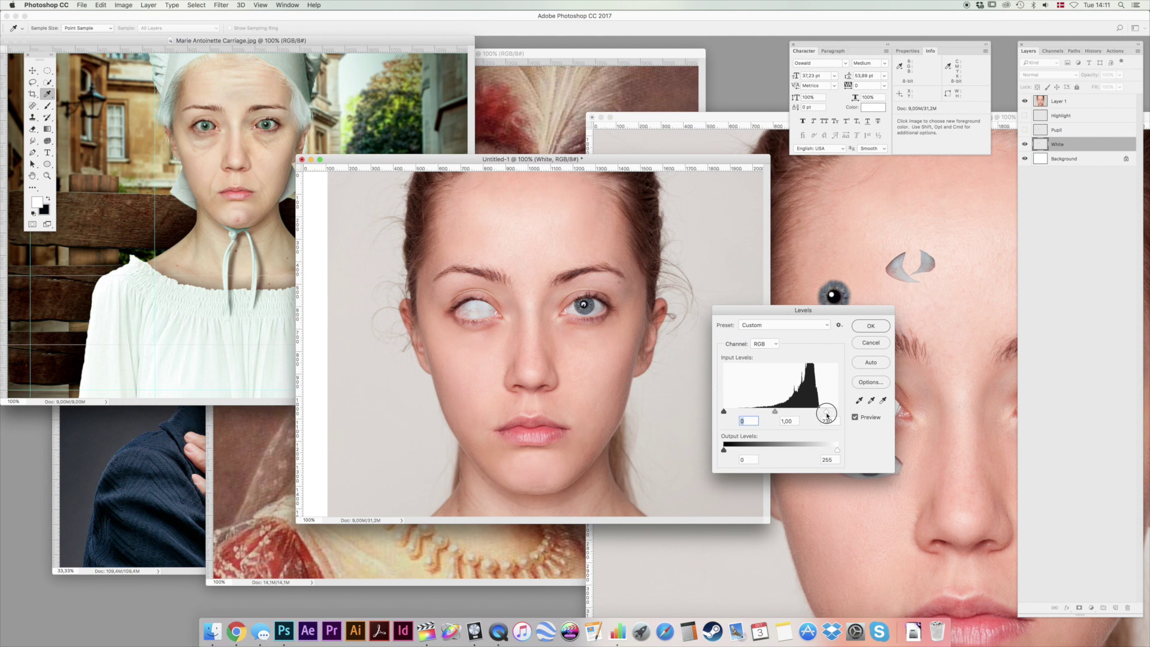
{"action": "left_click", "coordinate": [870, 326]}
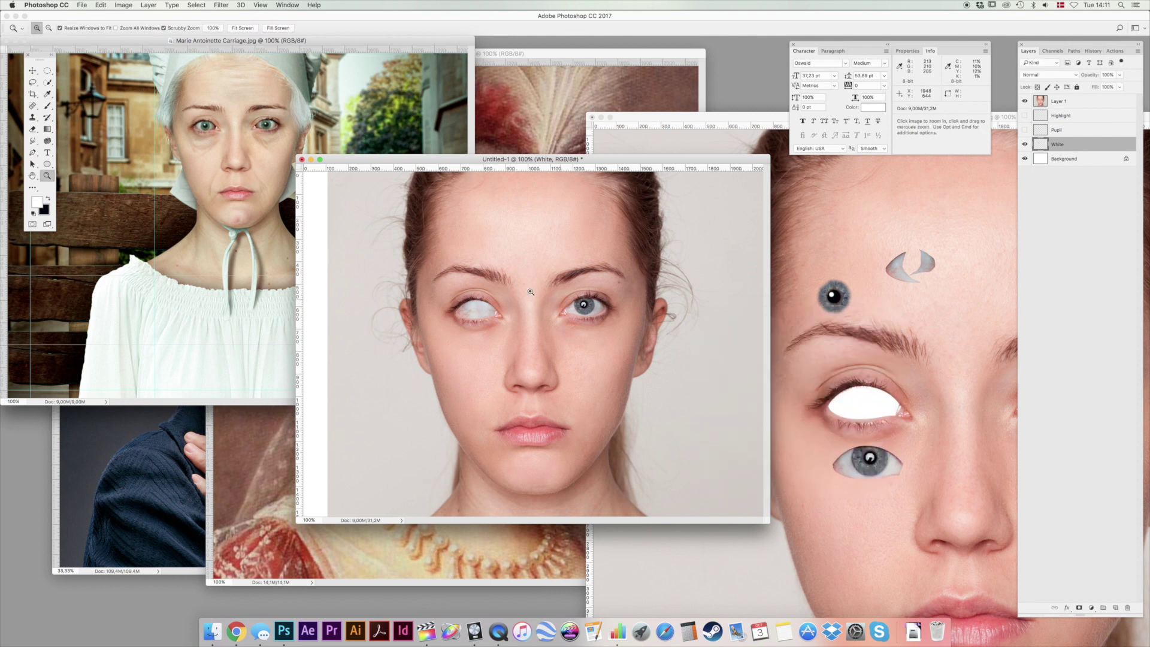
{"action": "left_click", "coordinate": [32, 71]}
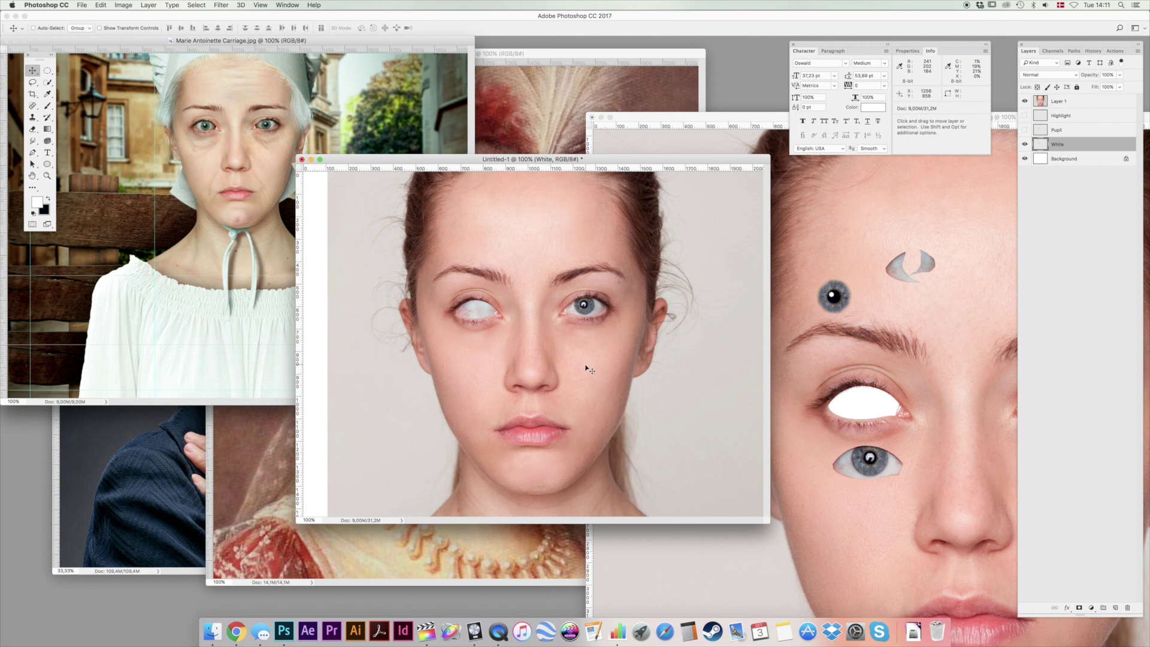
Show the Pupil and Highlight layers again and position the linked pair inside the eye opening.
{"action": "left_click", "coordinate": [1024, 129]}
{"action": "left_click", "coordinate": [1024, 115]}
{"action": "left_click", "coordinate": [1078, 116]}
{"action": "left_click_drag", "start_coordinate": [545, 338], "coordinate": [536, 349]}
{"action": "left_click_drag", "start_coordinate": [480, 309], "coordinate": [519, 270]}
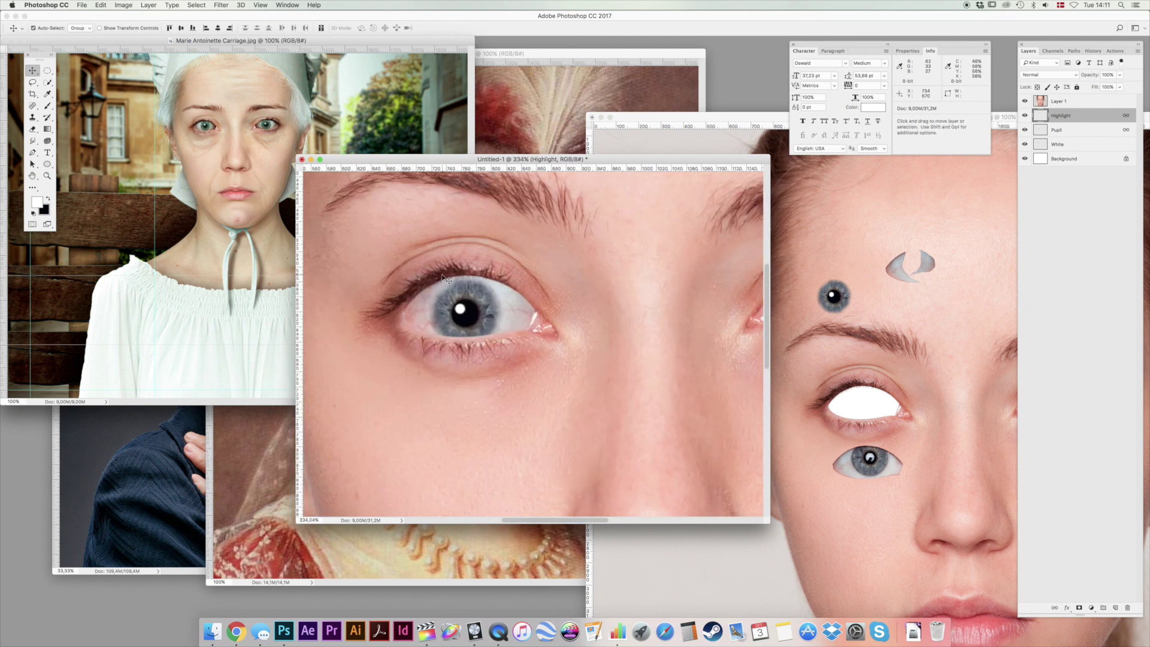
Smudge the lash edge around the eye opening on Layer 1 with a 1 px Smudge brush.
{"action": "key", "text": "alt+bracketright"}
{"action": "left_click", "coordinate": [33, 140]}
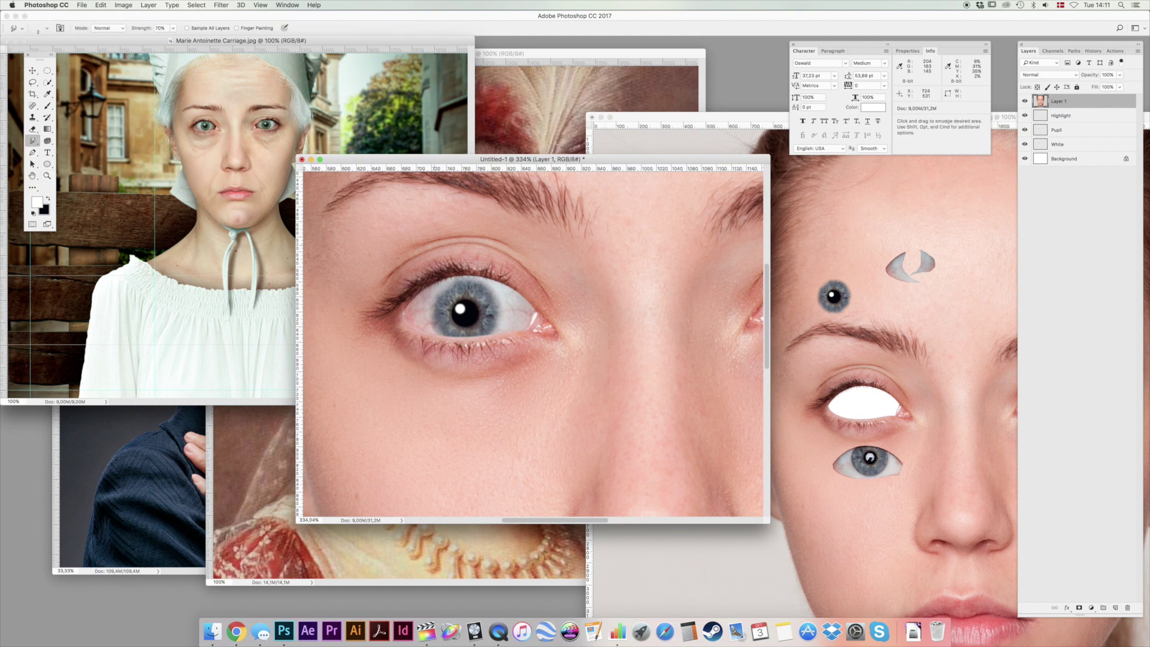
{"action": "right_click", "coordinate": [680, 264]}
{"action": "double_click", "coordinate": [704, 261]}
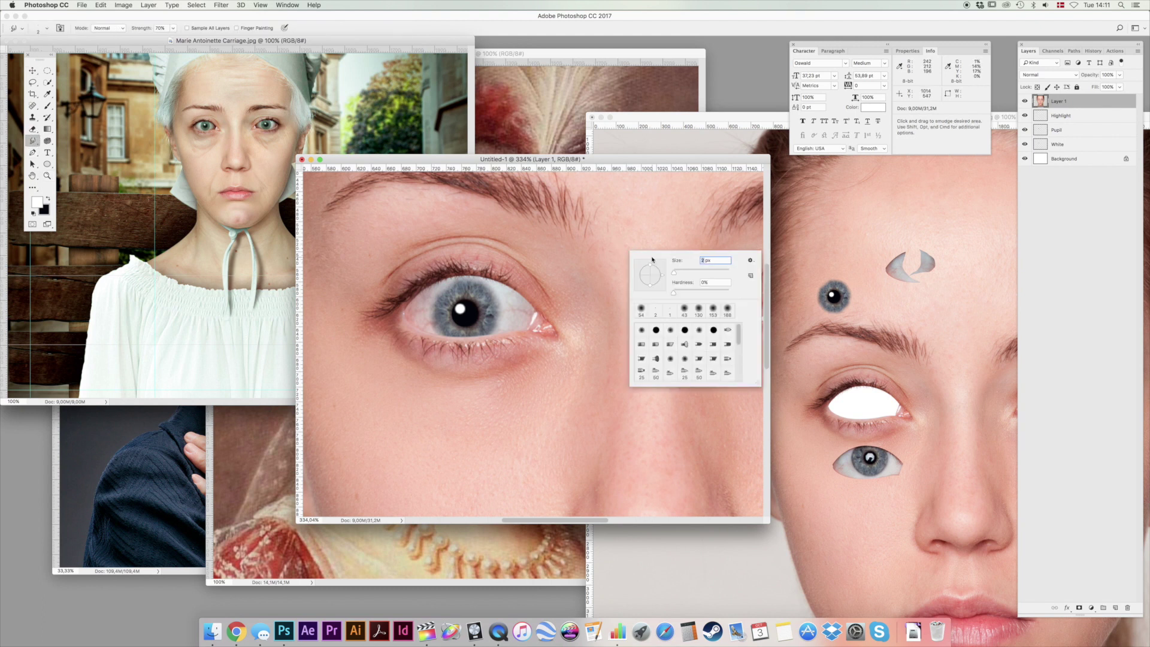
{"action": "type", "text": "1"}
{"action": "key", "text": "Return"}
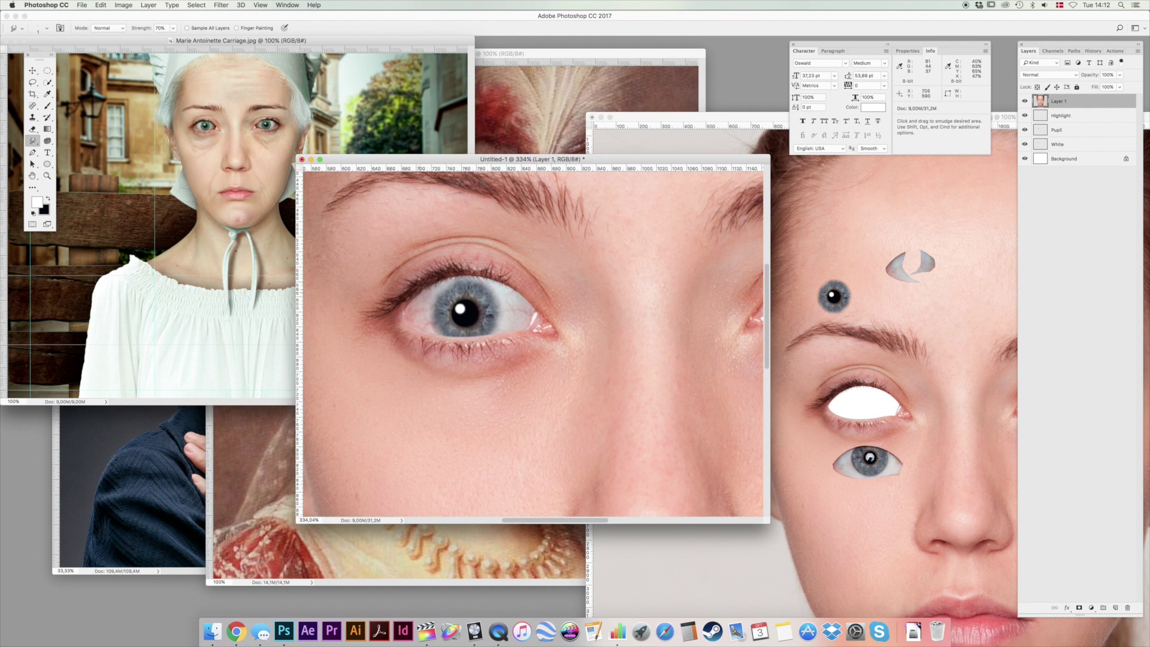
{"action": "double_click", "coordinate": [48, 176]}
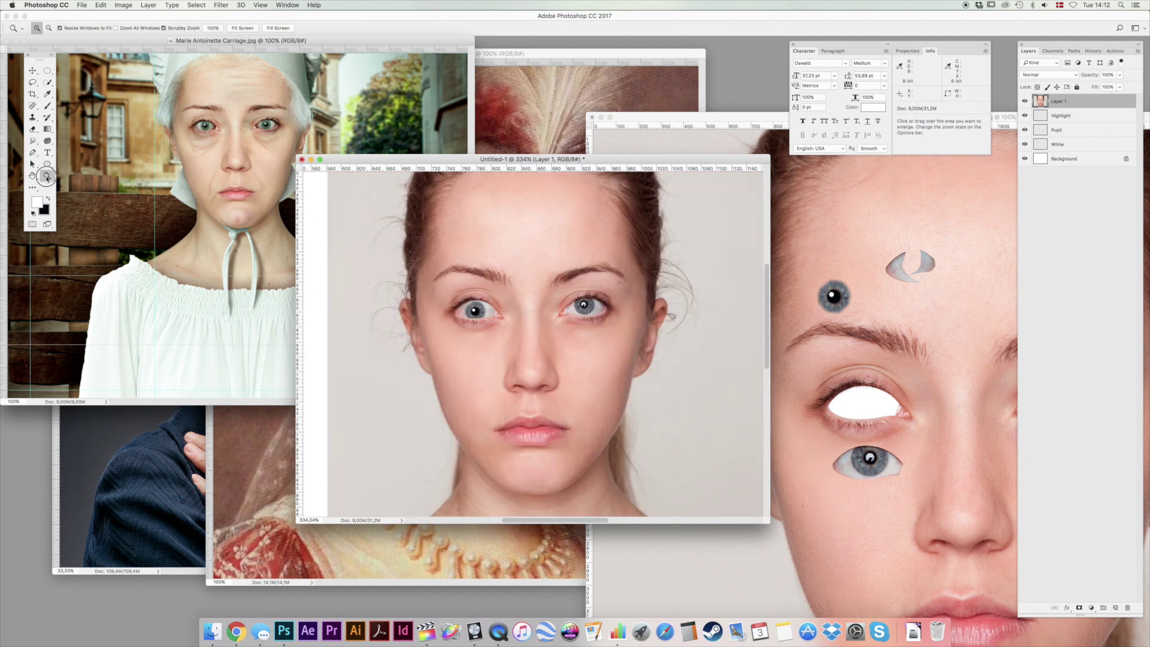
Nudge the linked Highlight and Pupil layers to match the gaze of the other eye.
{"action": "left_click", "coordinate": [32, 70]}
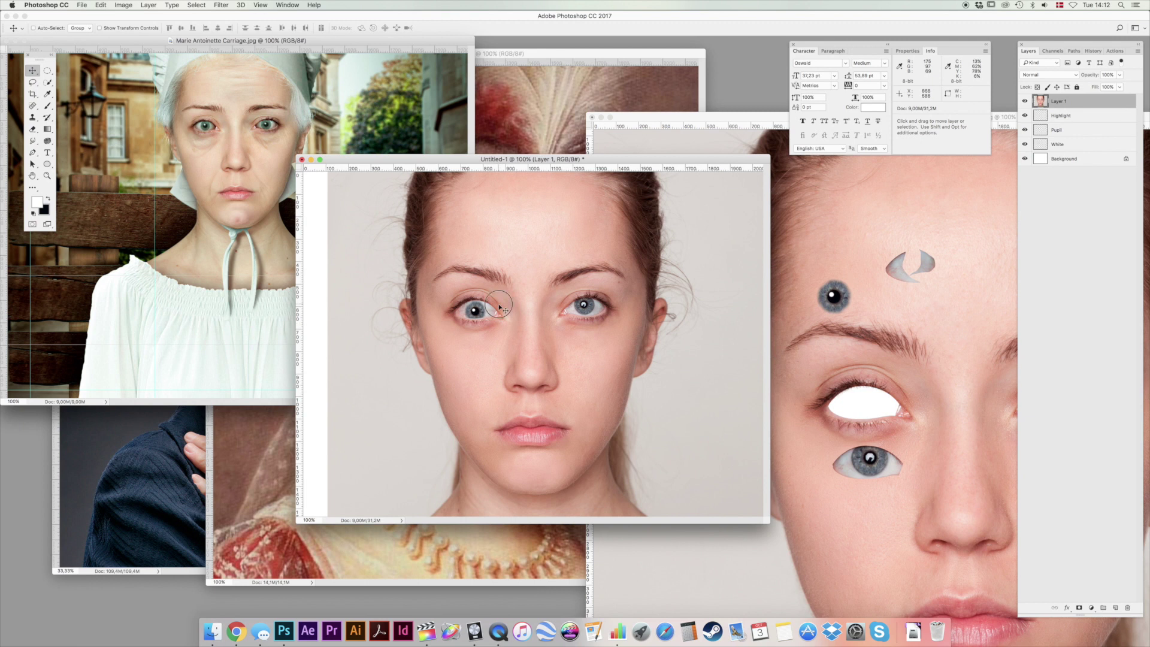
{"action": "left_click", "coordinate": [1060, 115]}
{"action": "left_click_drag", "start_coordinate": [596, 312], "coordinate": [542, 293]}
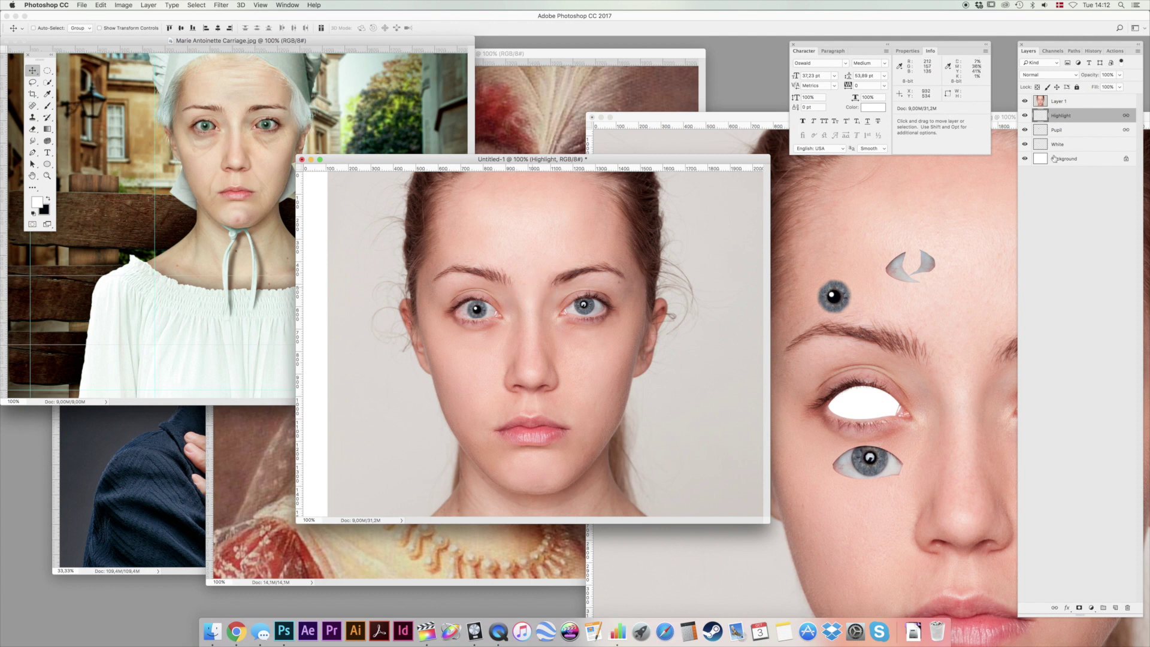
Add a new layer above Highlight and paint a soft black shadow along the eye opening with a smaller brush at 100% opacity.
{"action": "key", "text": "super+alt+shift+n"}
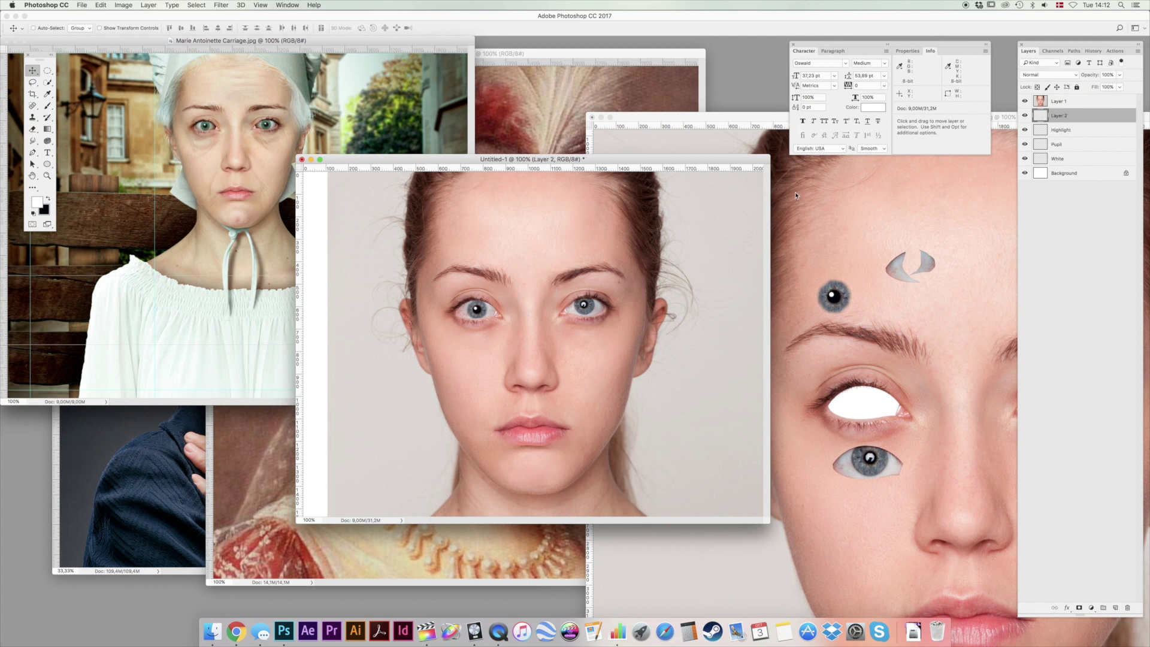
{"action": "key", "text": "b"}
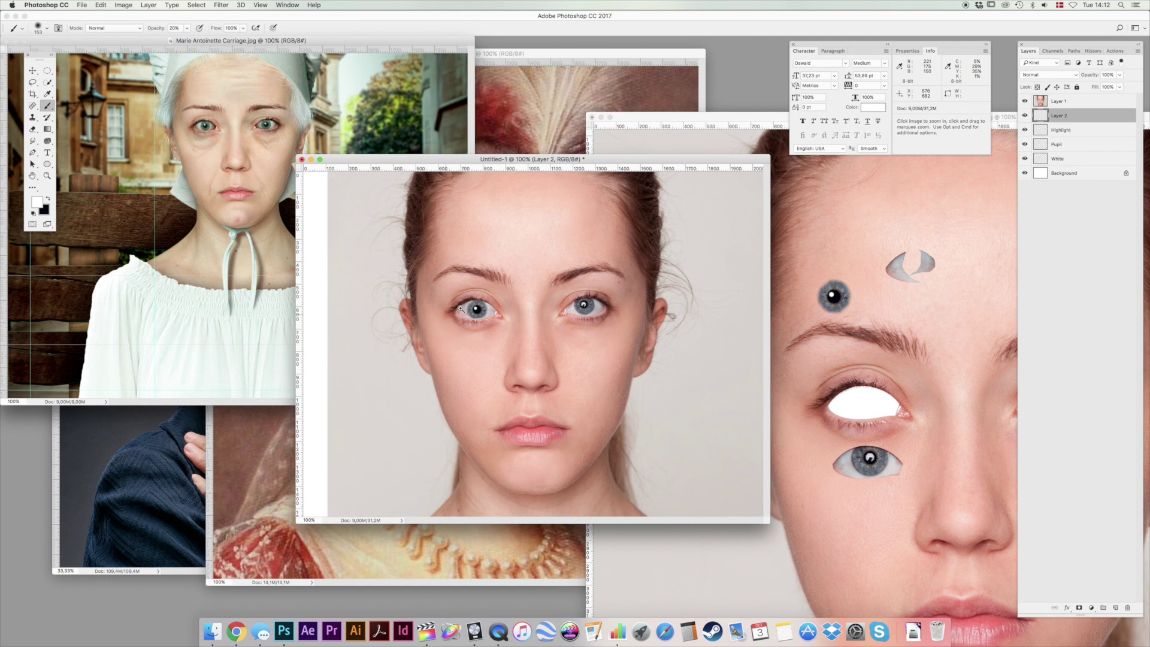
{"action": "scroll", "coordinate": [465, 305], "scroll_direction": "up", "scroll_amount": 5}
{"action": "right_click", "coordinate": [507, 255]}
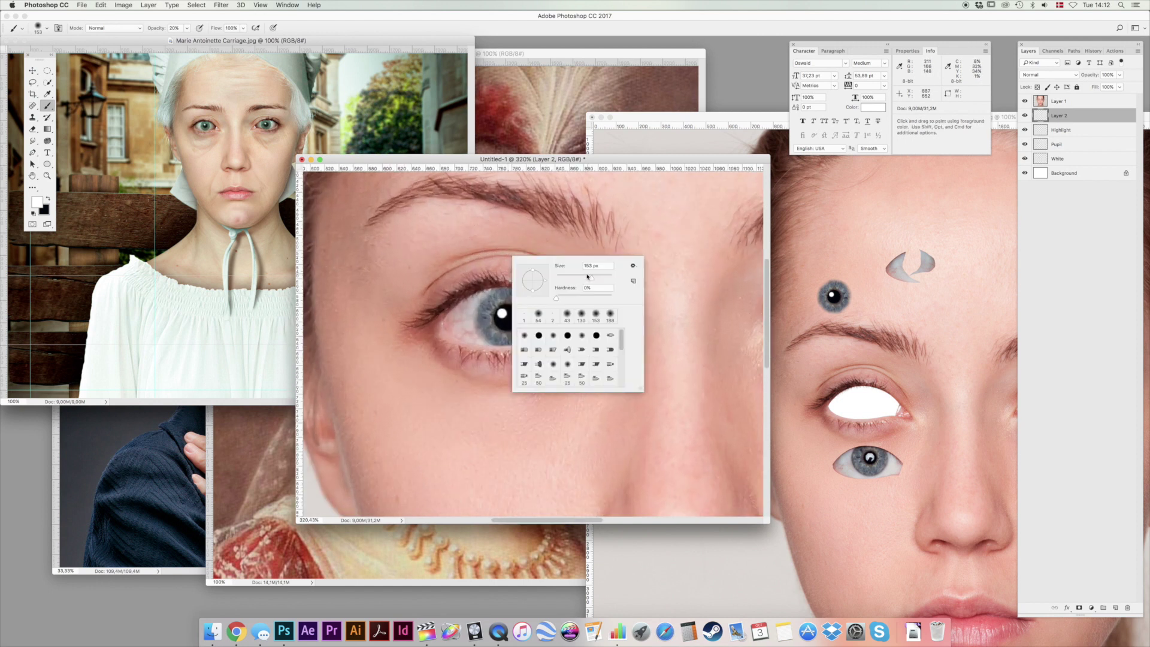
{"action": "left_click_drag", "start_coordinate": [592, 277], "coordinate": [580, 277]}
{"action": "left_click", "coordinate": [438, 162]}
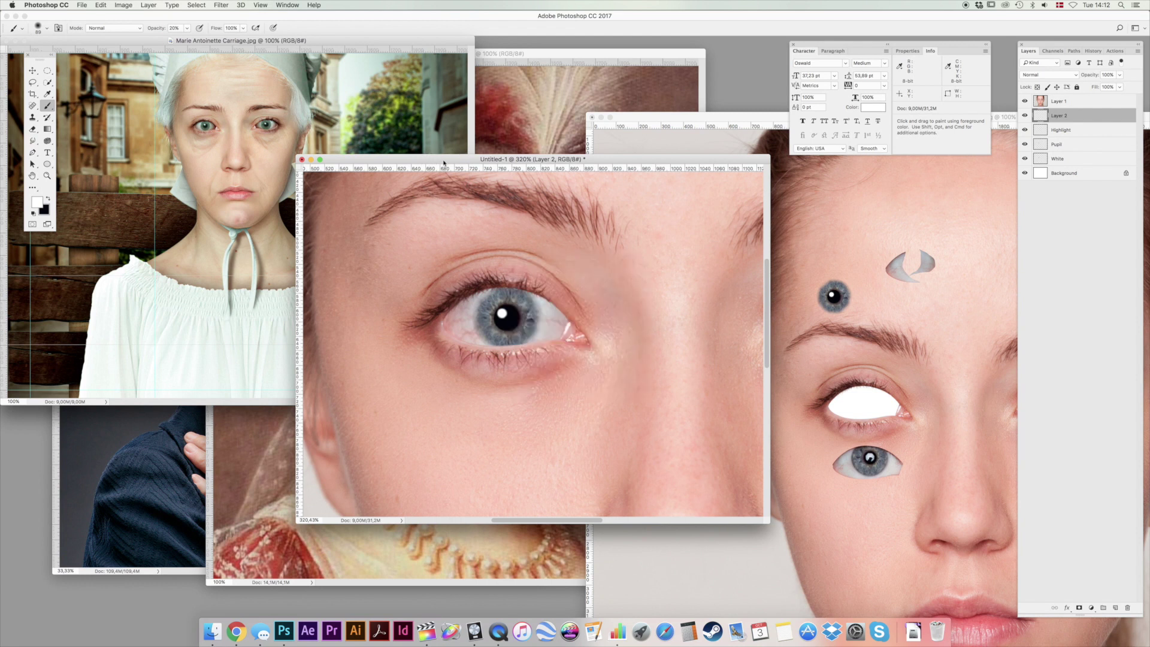
{"action": "key", "text": "x"}
{"action": "key", "text": "0"}
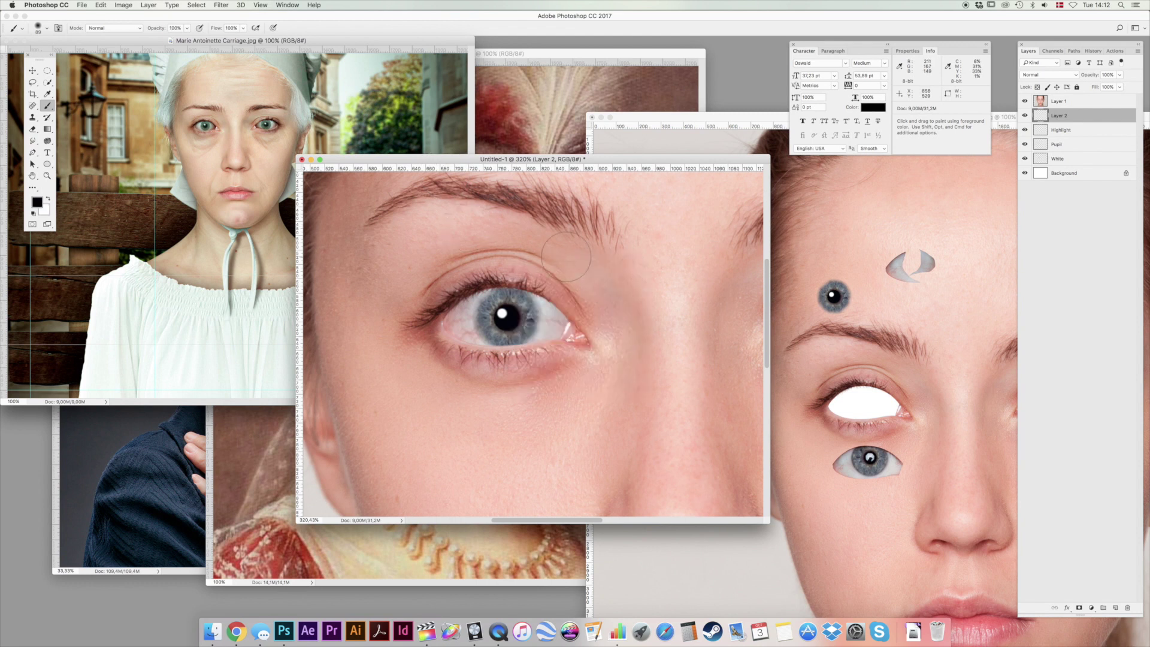
{"action": "mouse_move", "coordinate": [443, 271]}
{"action": "left_mouse_down"}
{"action": "mouse_move", "coordinate": [414, 314]}
{"action": "mouse_move", "coordinate": [418, 336]}
{"action": "mouse_move", "coordinate": [464, 370]}
{"action": "mouse_move", "coordinate": [577, 367]}
{"action": "mouse_move", "coordinate": [599, 342]}
{"action": "mouse_move", "coordinate": [591, 295]}
{"action": "mouse_move", "coordinate": [566, 276]}
{"action": "mouse_move", "coordinate": [481, 254]}
{"action": "mouse_move", "coordinate": [559, 260]}
{"action": "mouse_move", "coordinate": [584, 287]}
{"action": "mouse_move", "coordinate": [516, 259]}
{"action": "mouse_move", "coordinate": [612, 303]}
{"action": "mouse_move", "coordinate": [608, 332]}
{"action": "left_mouse_up"}
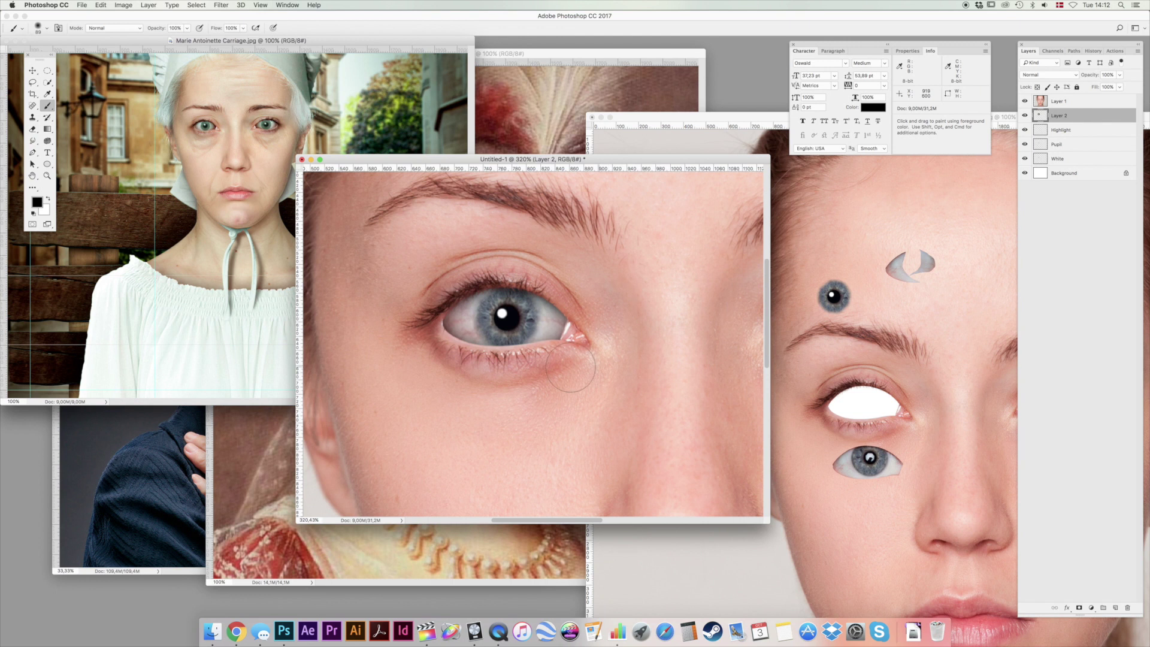
Reduce the opacity of the eye shadow on Layer 2 to 50%.
{"action": "key", "text": "1"}
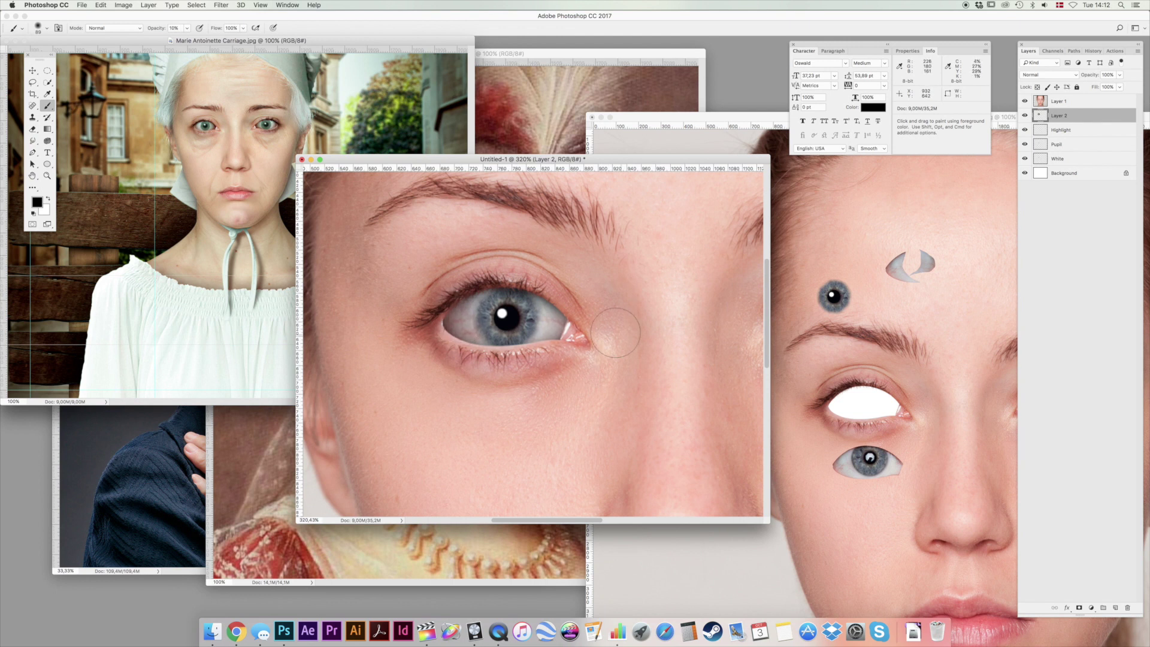
{"action": "key", "text": "v"}
{"action": "key", "text": "5"}
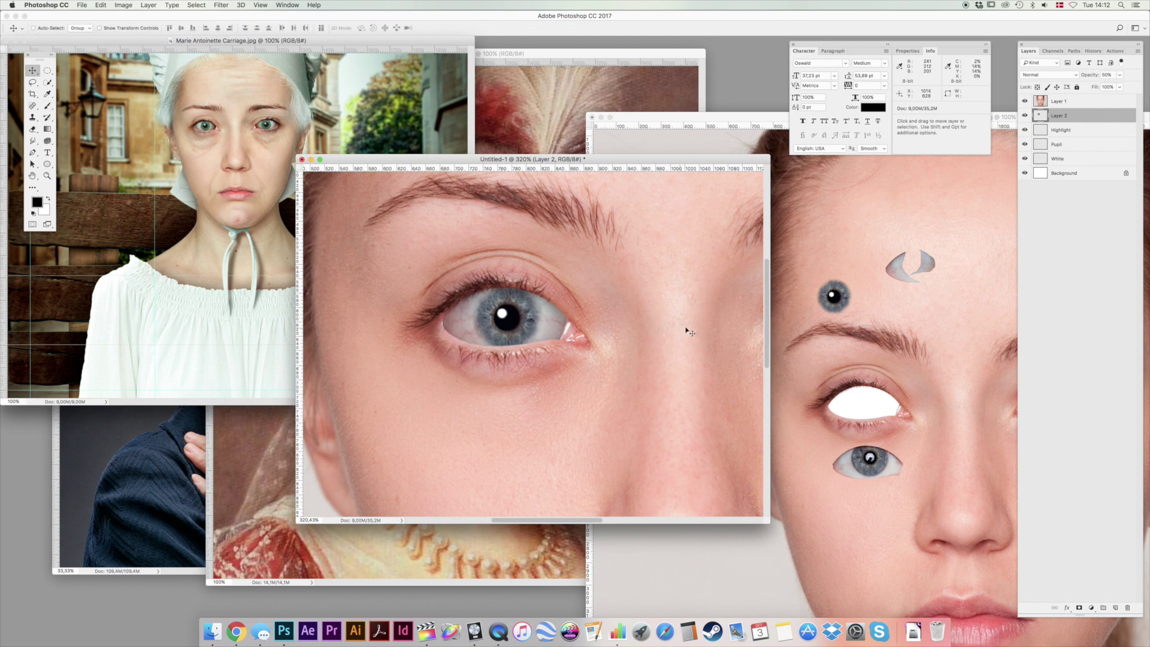
{"action": "key", "text": "b"}
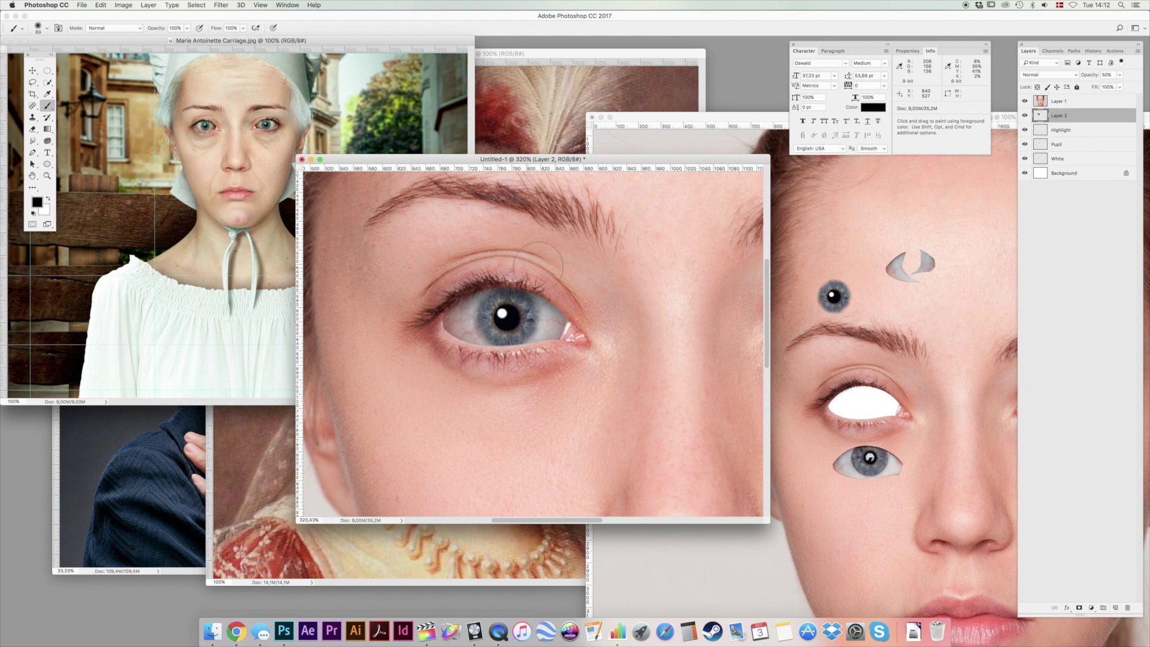
{"action": "double_click", "coordinate": [47, 176]}
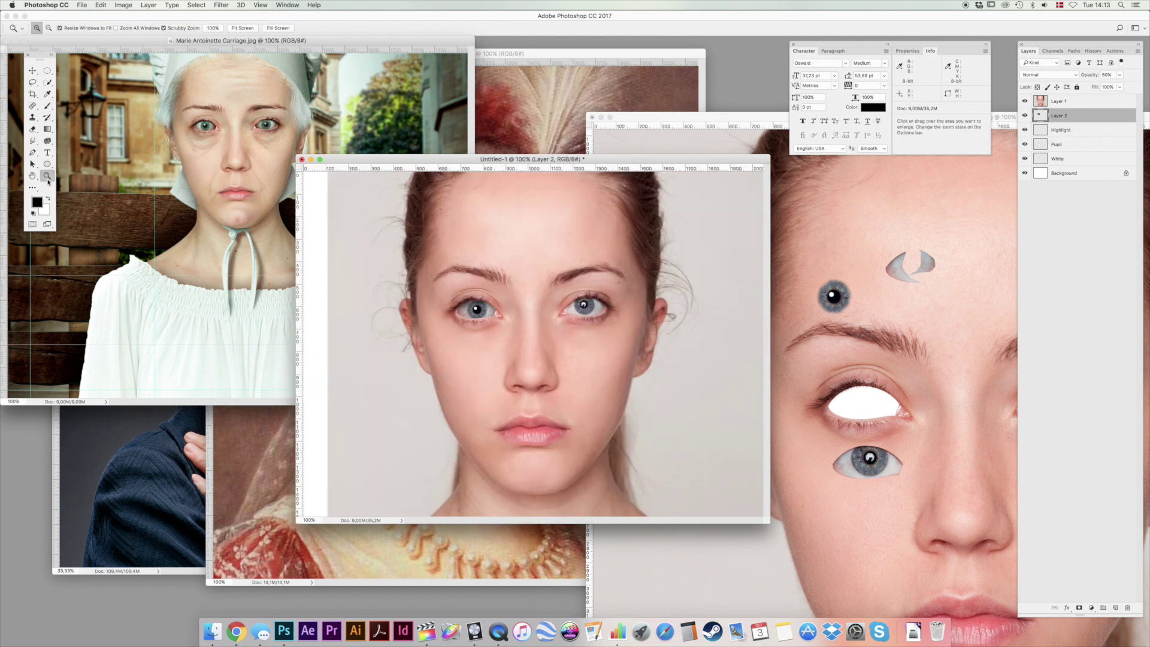
Adjust the size of the soft 0% hardness Eraser for cleaning up the eye shadow on Layer 2.
{"action": "key", "text": "e"}
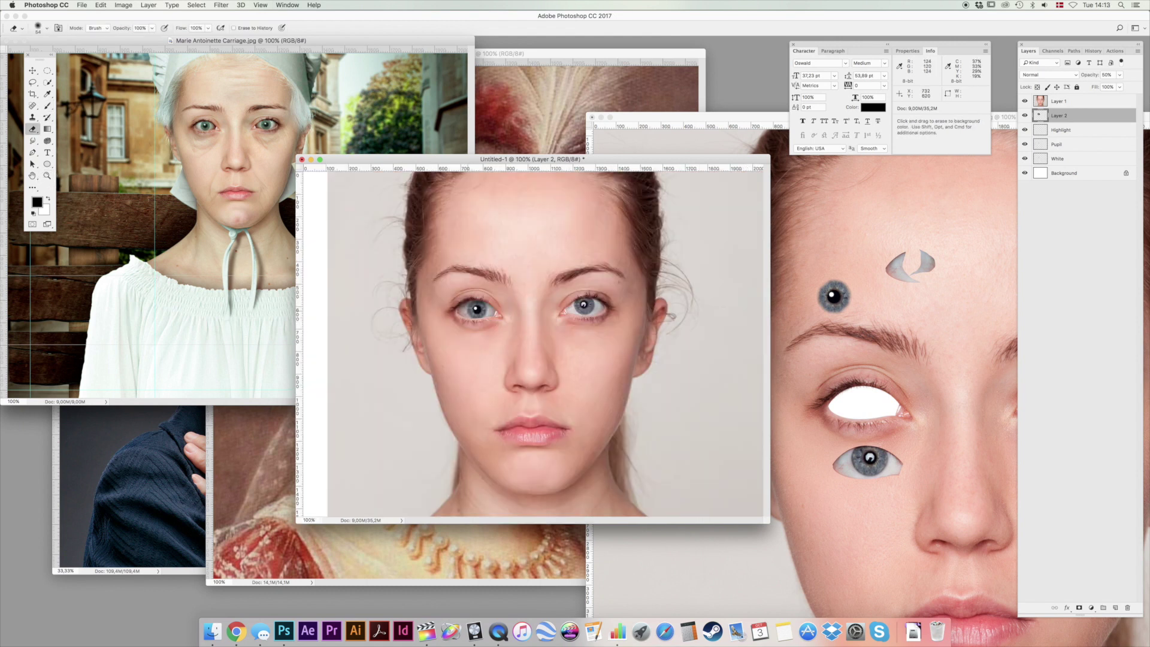
{"action": "right_click", "coordinate": [473, 310]}
{"action": "left_click_drag", "start_coordinate": [535, 331], "coordinate": [545, 333]}
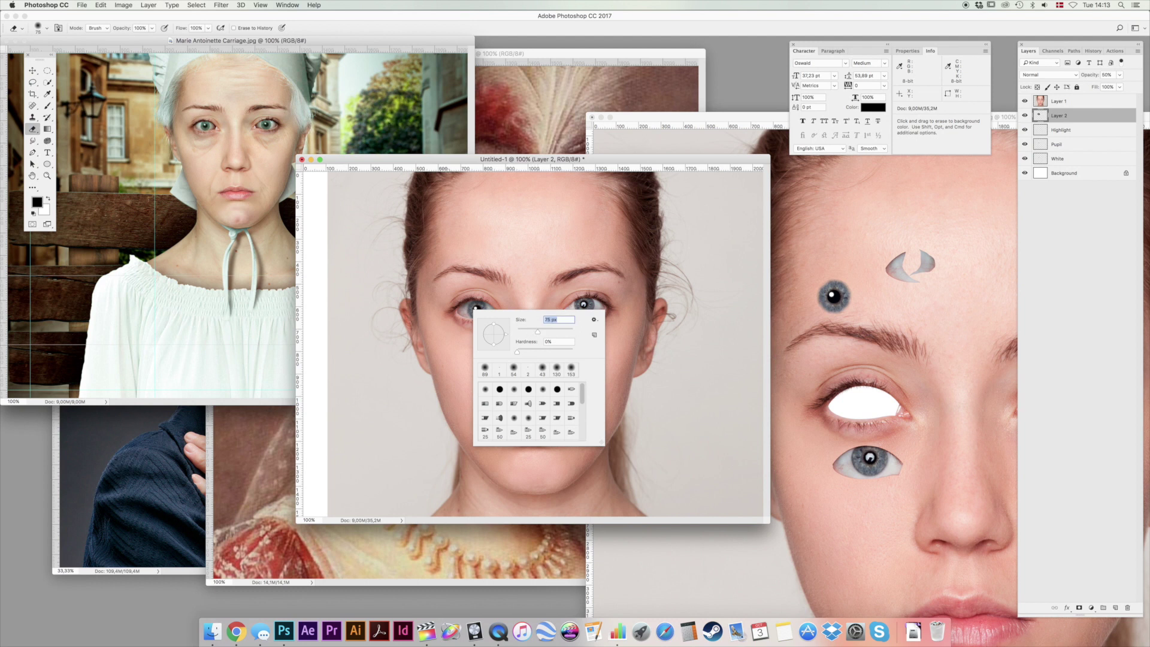
{"action": "key", "text": "Return"}
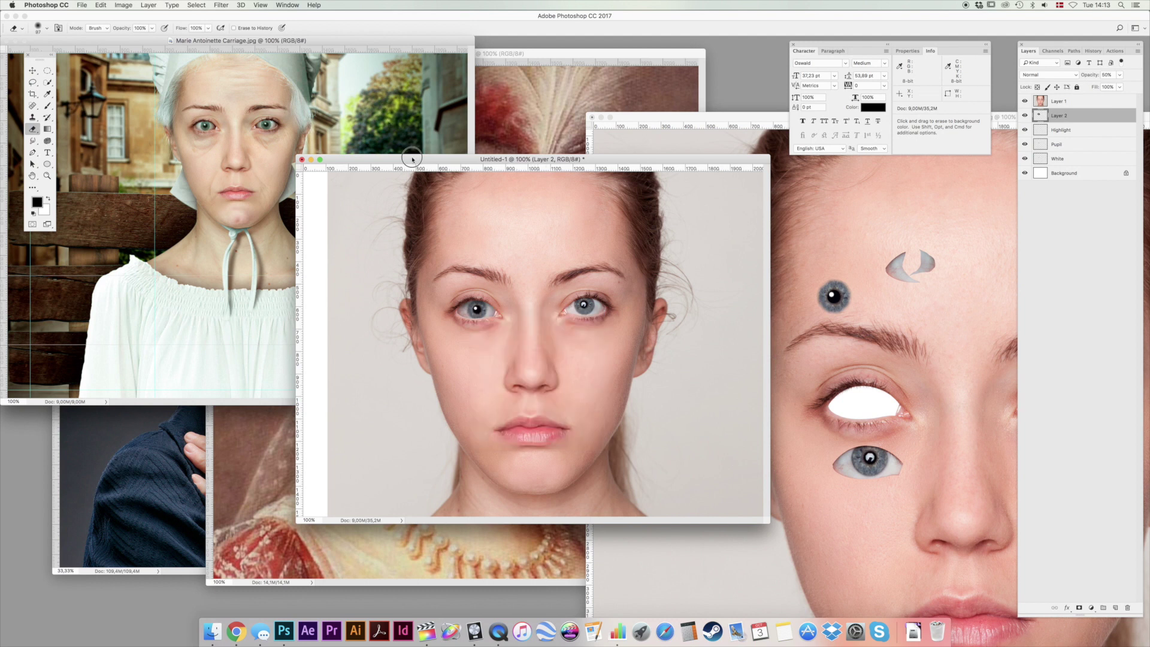
{"action": "scroll", "coordinate": [482, 278], "scroll_direction": "up", "scroll_amount": 3}
{"action": "scroll", "coordinate": [483, 277], "scroll_direction": "up", "scroll_amount": 2}
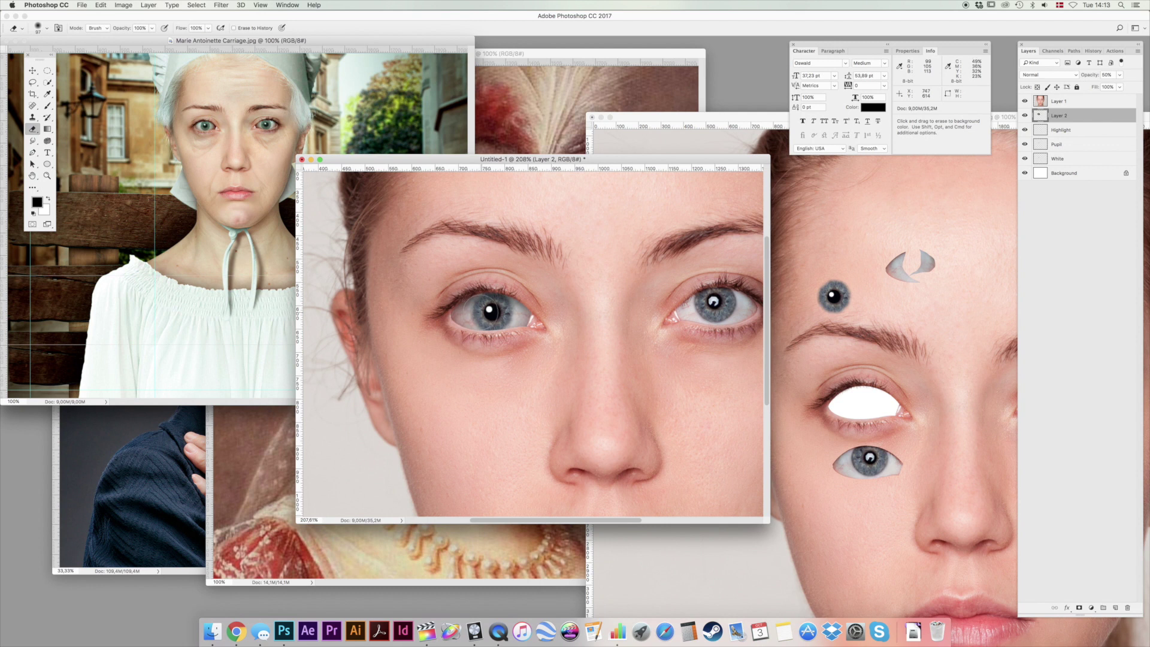
{"action": "right_click", "coordinate": [486, 312]}
{"action": "left_click_drag", "start_coordinate": [546, 333], "coordinate": [541, 333]}
{"action": "key", "text": "Return"}
{"action": "key", "text": "z"}
{"action": "key", "text": "super+1"}
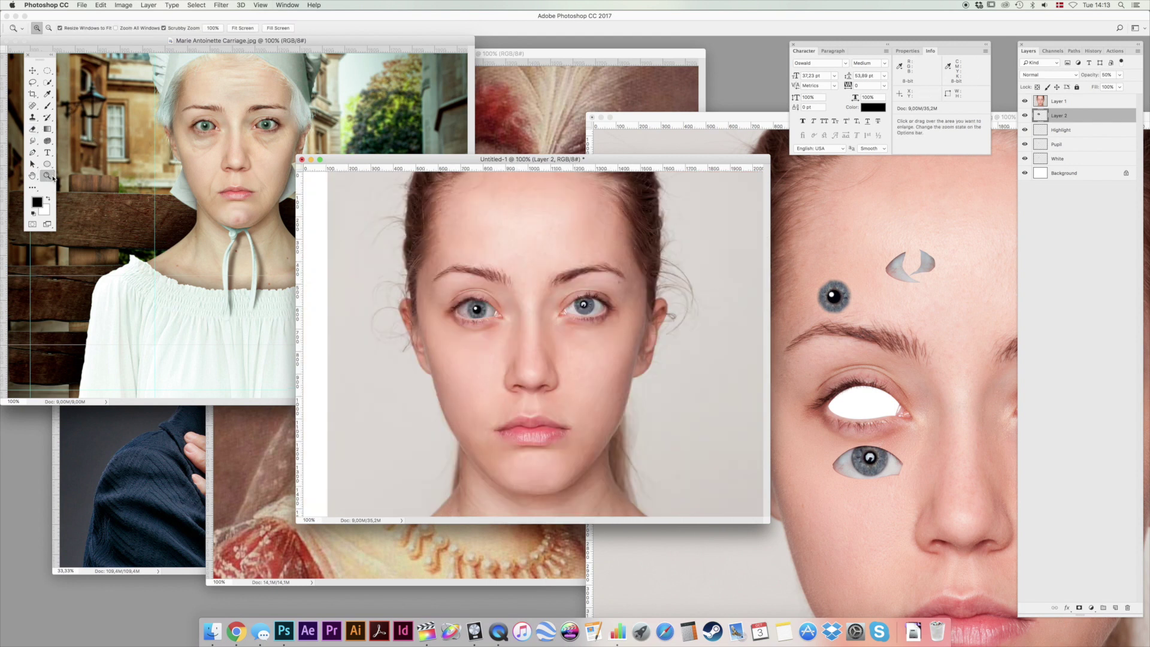
Nudge the linked Highlight and Pupil layers slightly within the finished eye to refine the gaze.
{"action": "left_click", "coordinate": [32, 71]}
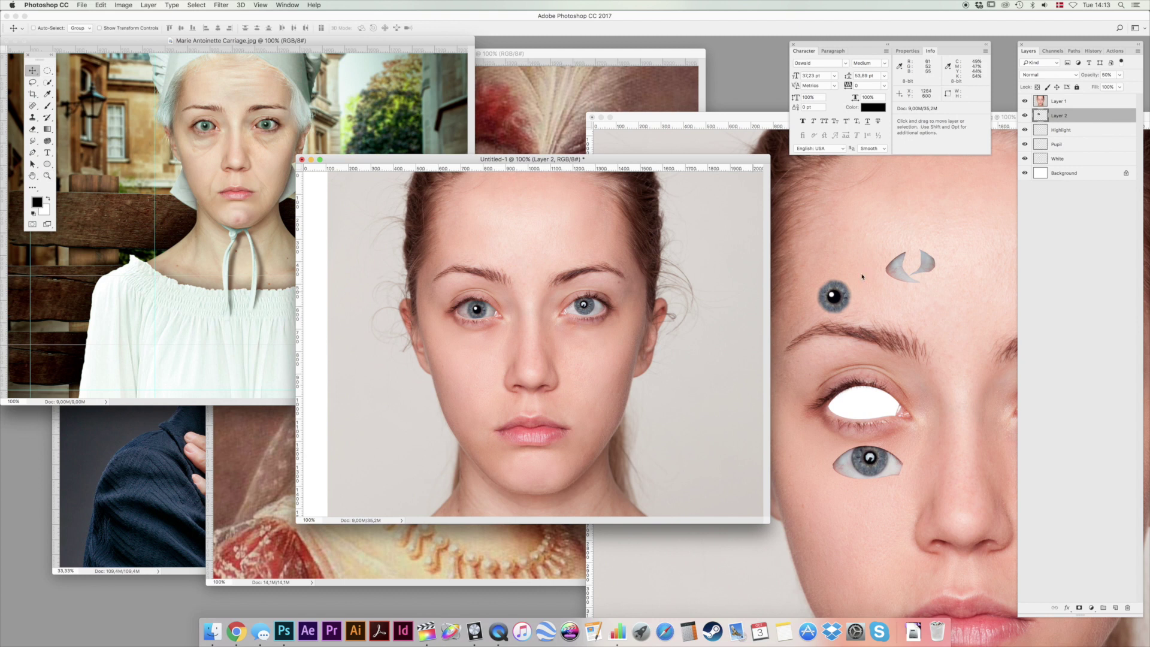
{"action": "left_click", "coordinate": [1096, 133]}
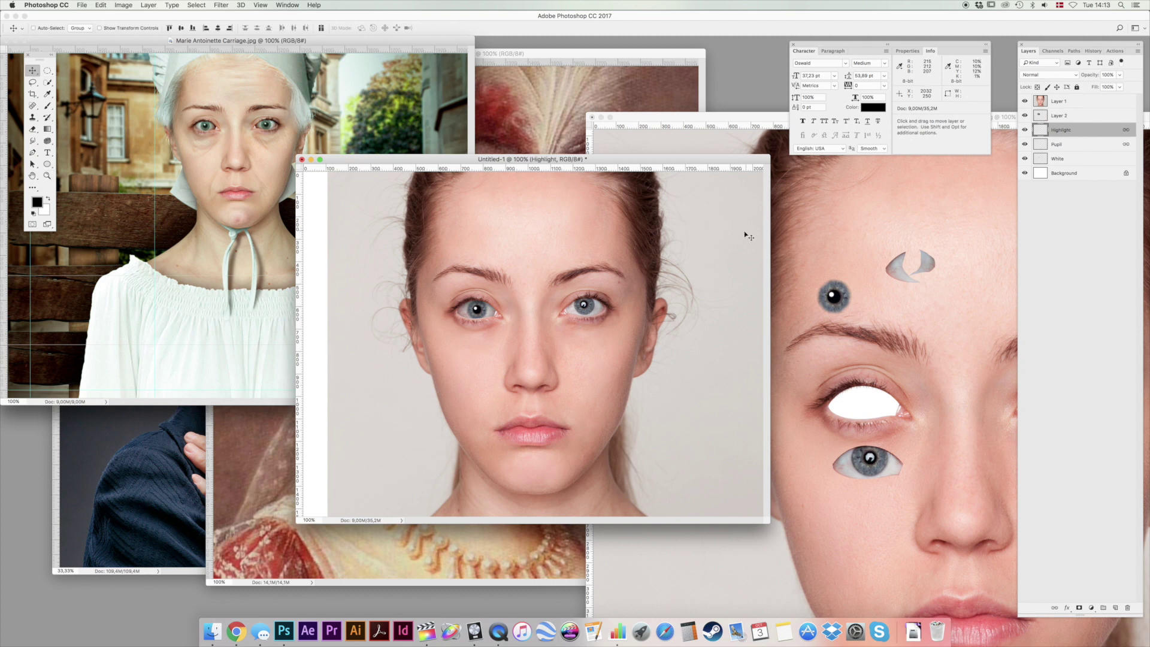
{"action": "left_click_drag", "start_coordinate": [685, 283], "coordinate": [683, 285]}
Trace the opening of the untouched eye on Layer 1 with a closed Pen path along the lids and inner corner.
{"action": "left_click", "coordinate": [584, 307], "text": "super"}
{"action": "left_click_drag", "start_coordinate": [566, 311], "coordinate": [621, 263]}
{"action": "scroll", "coordinate": [622, 263], "scroll_direction": "right", "scroll_amount": 5}
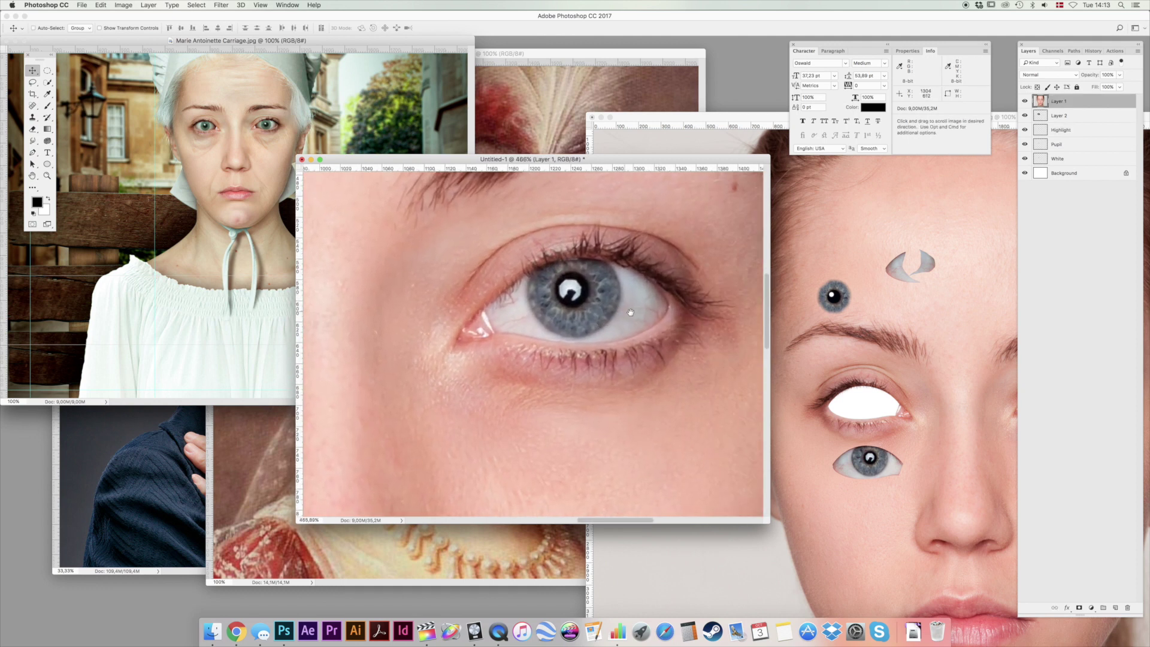
{"action": "key", "text": "p"}
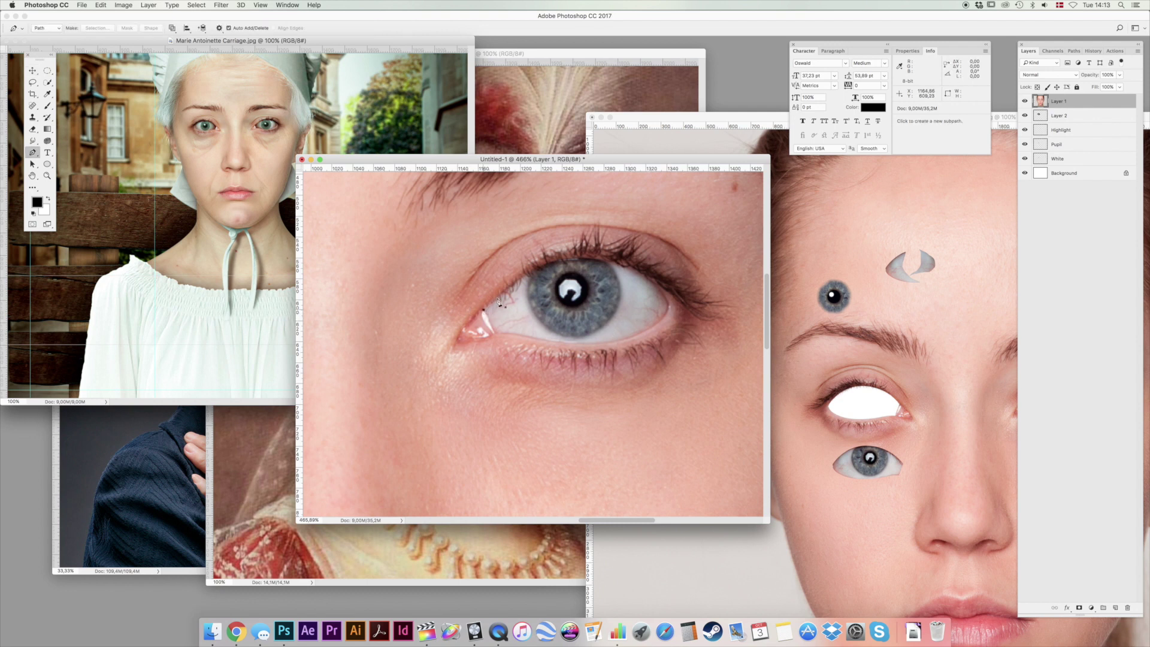
{"action": "left_click_drag", "start_coordinate": [582, 257], "coordinate": [633, 258]}
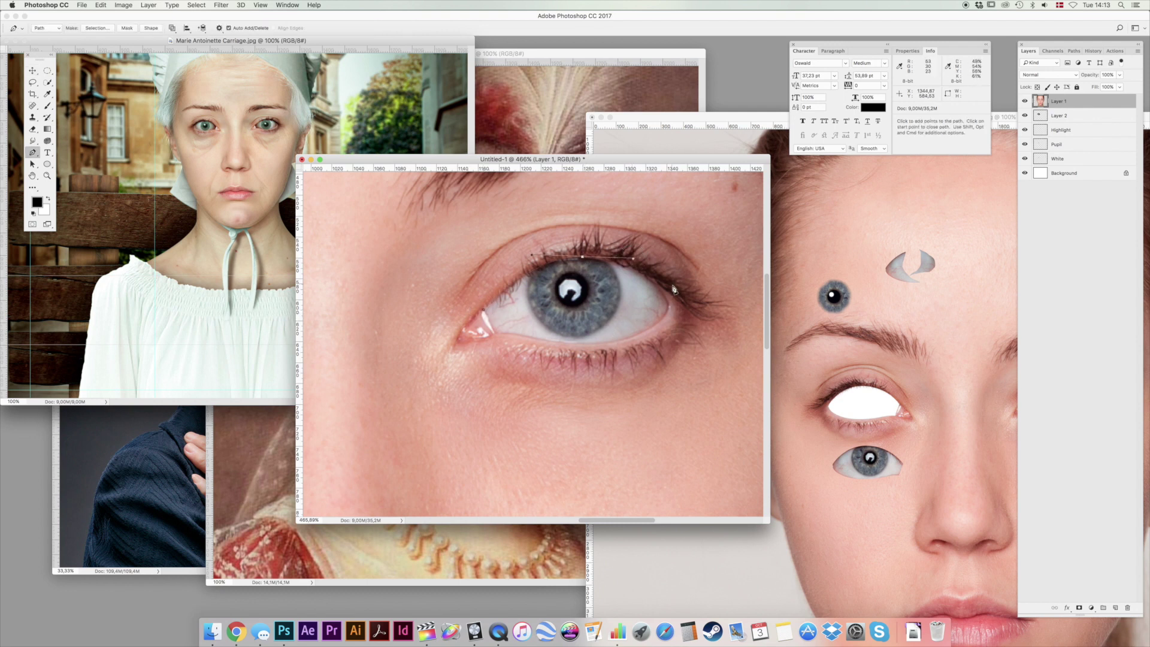
{"action": "mouse_move", "coordinate": [669, 308]}
{"action": "left_mouse_down"}
{"action": "mouse_move", "coordinate": [689, 336]}
{"action": "mouse_move", "coordinate": [677, 319]}
{"action": "left_mouse_up"}
{"action": "left_click", "coordinate": [669, 308]}
{"action": "left_click_drag", "start_coordinate": [597, 345], "coordinate": [482, 300]}
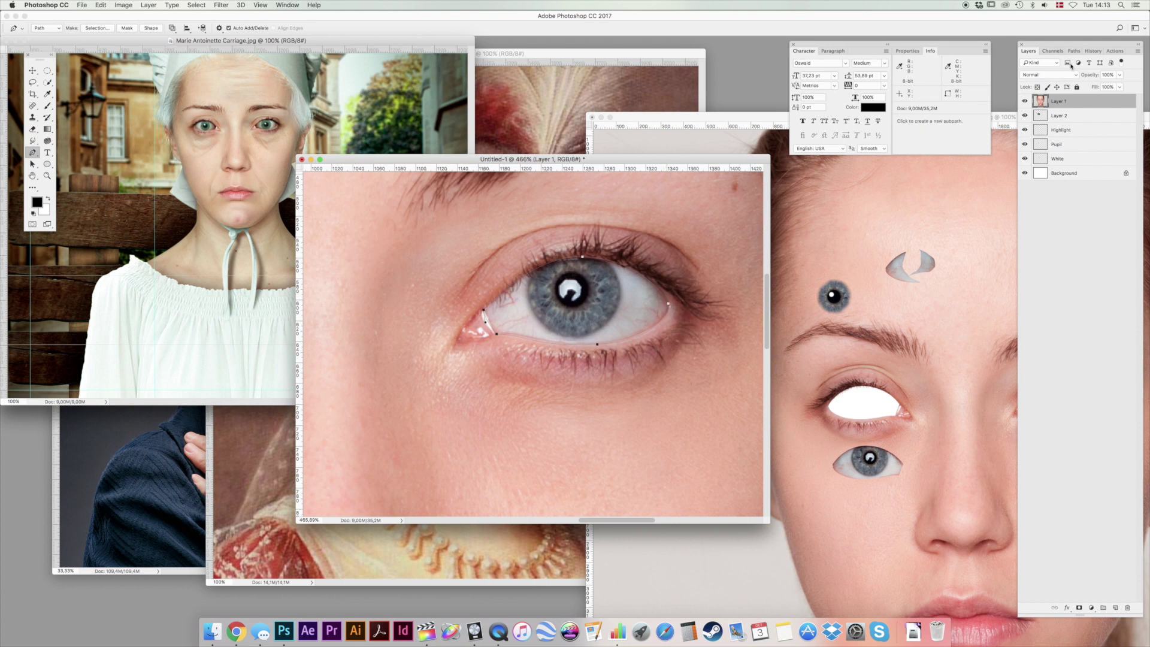
Load the eye path as a selection, delete the eye from Layer 1 and deselect.
{"action": "left_click", "coordinate": [1073, 51]}
{"action": "left_click", "coordinate": [1029, 65], "text": "super"}
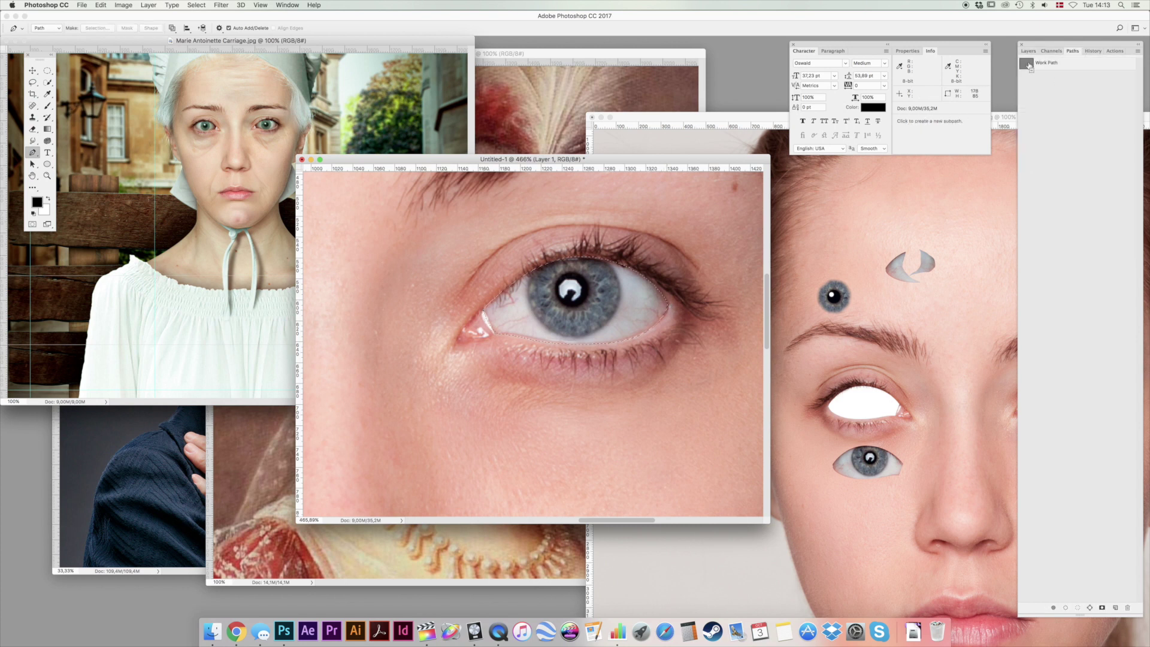
{"action": "left_click", "coordinate": [1029, 50]}
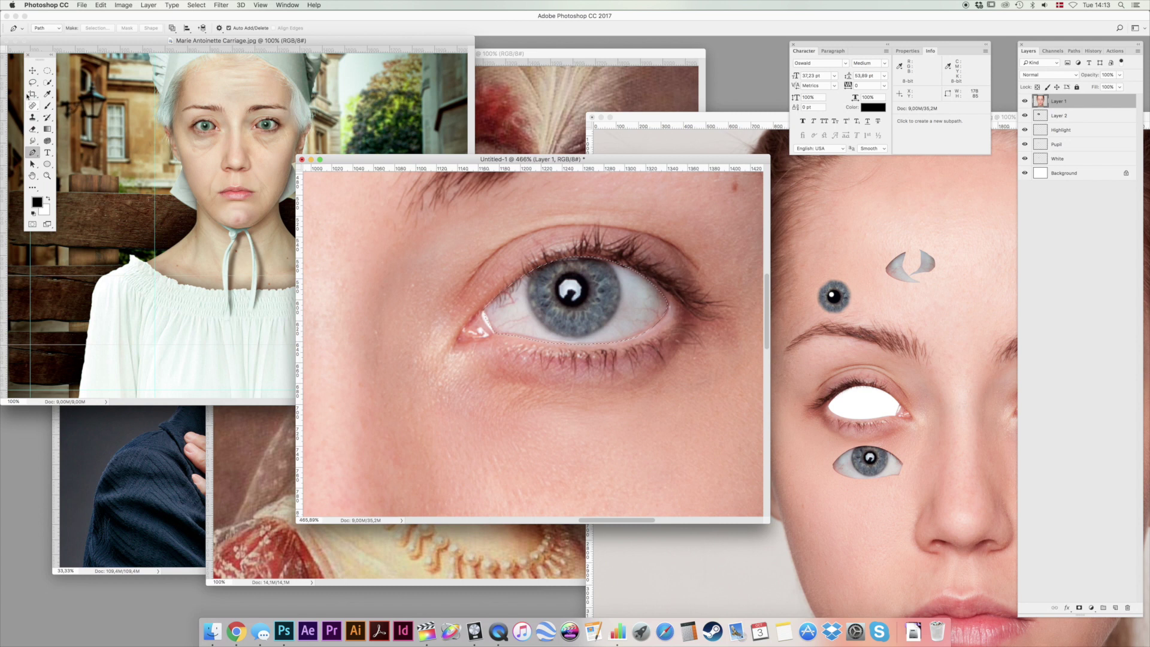
{"action": "left_click", "coordinate": [47, 70]}
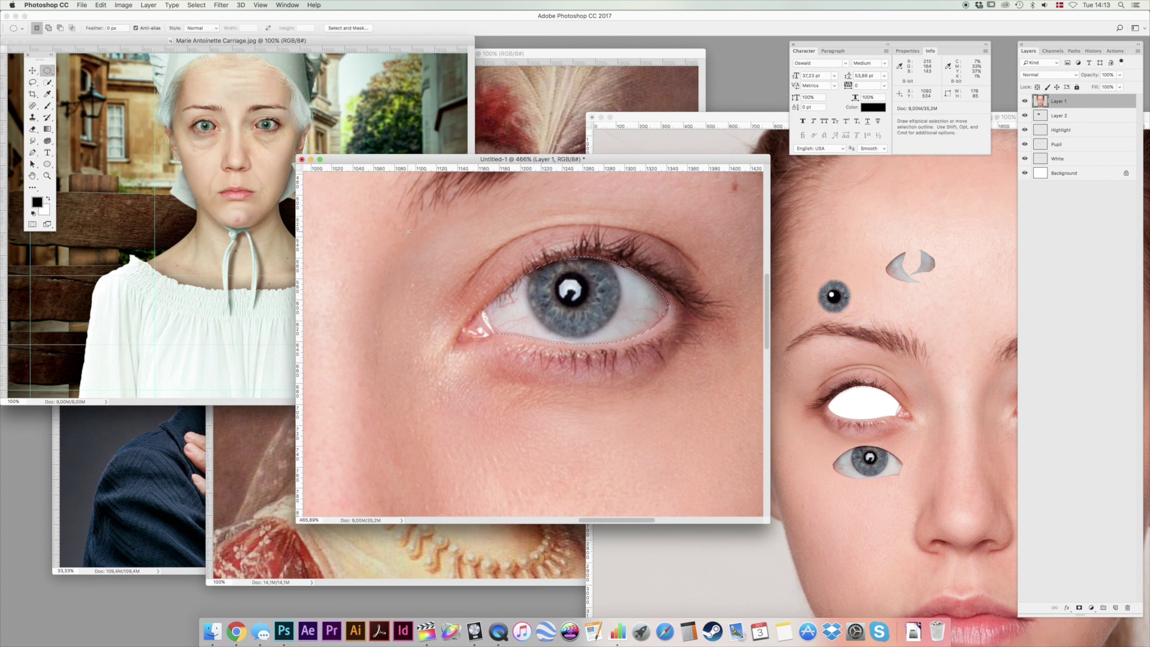
{"action": "key", "text": "BackSpace"}
{"action": "key", "text": "super+d"}
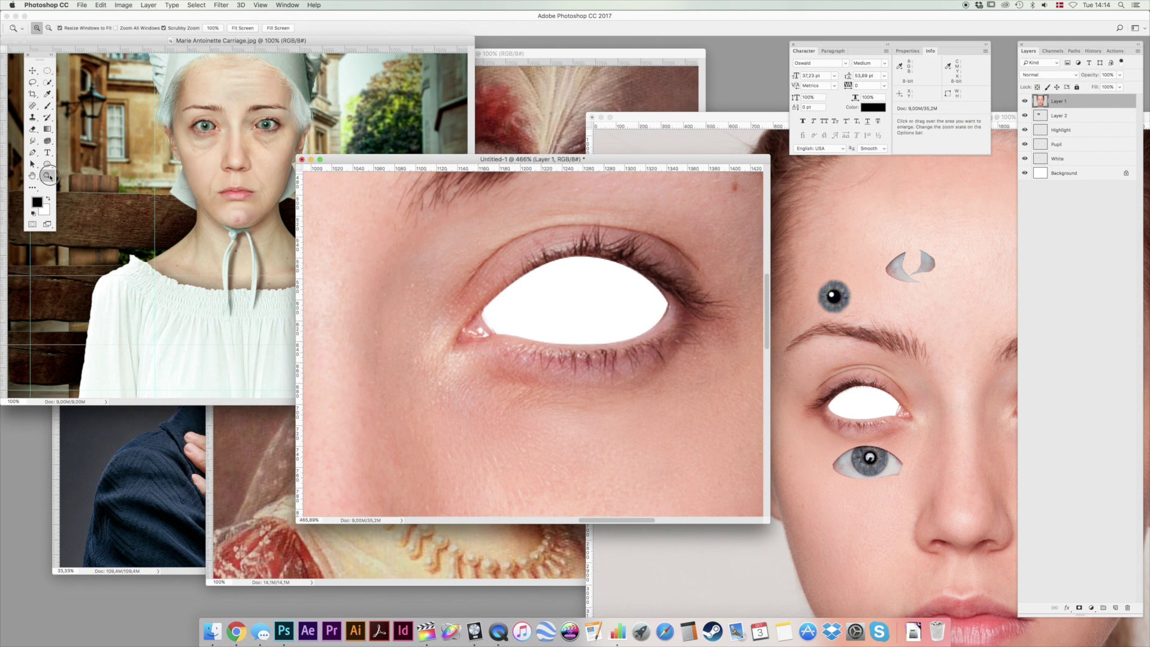
Duplicate the eye white on the White layer into the empty eye opening and rotate it to fill the opening.
{"action": "key", "text": "super+1"}
{"action": "key", "text": "v"}
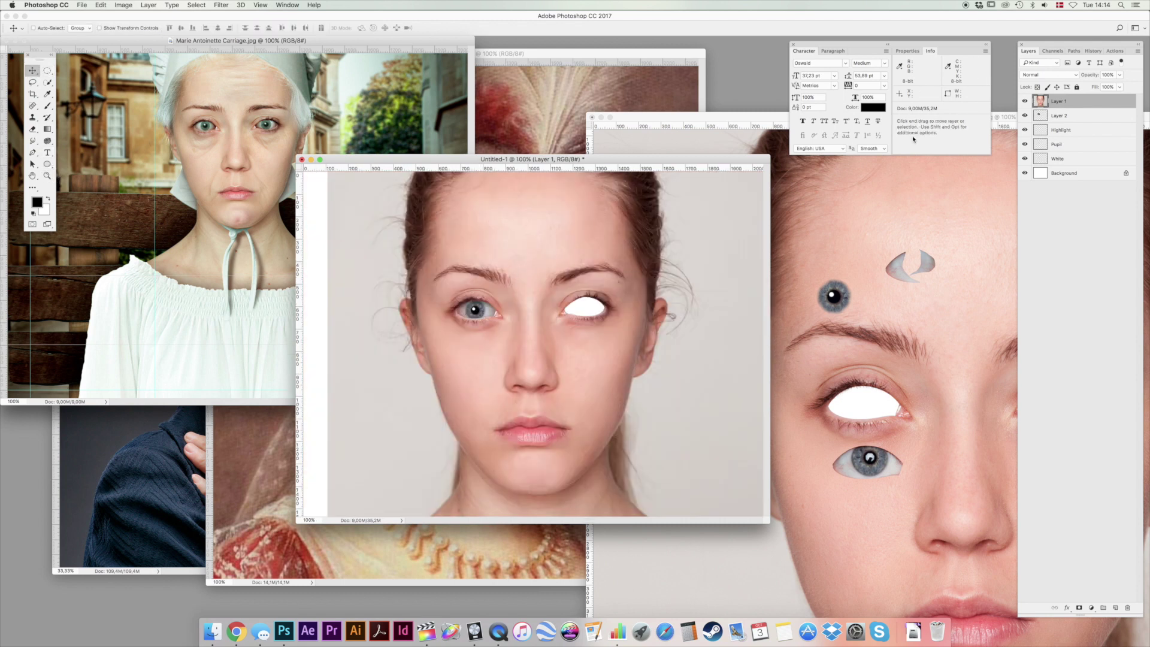
{"action": "left_click", "coordinate": [1083, 162]}
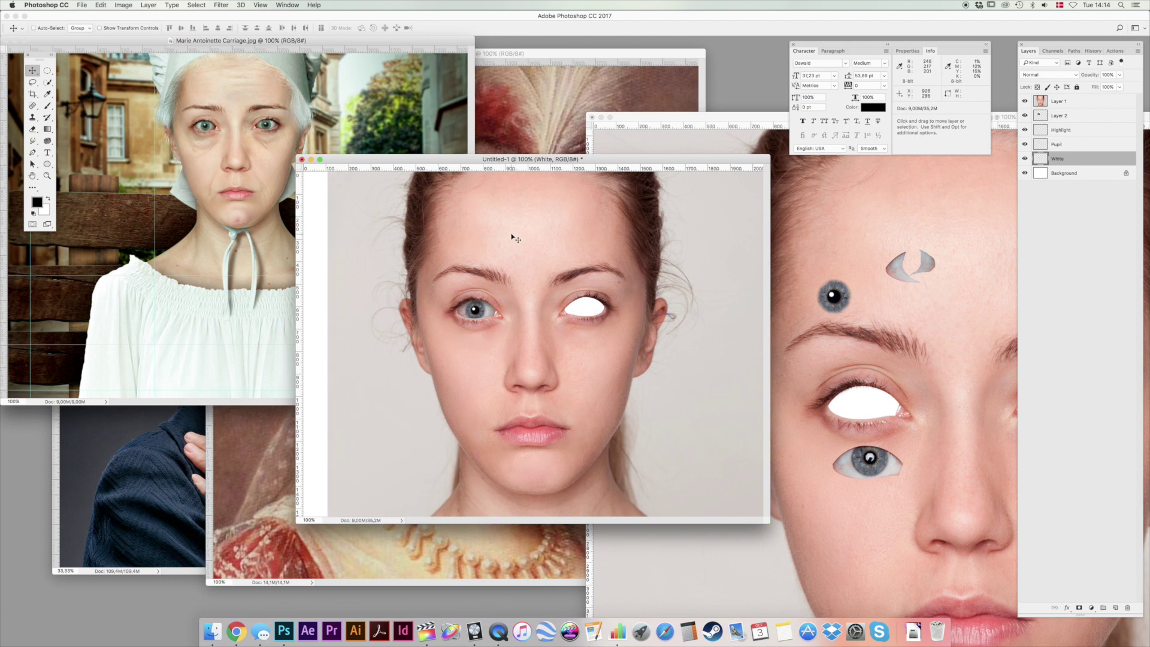
{"action": "key", "text": "m"}
{"action": "left_click_drag", "start_coordinate": [517, 347], "coordinate": [592, 312]}
{"action": "key", "text": "super+t"}
{"action": "left_click_drag", "start_coordinate": [643, 255], "coordinate": [546, 348]}
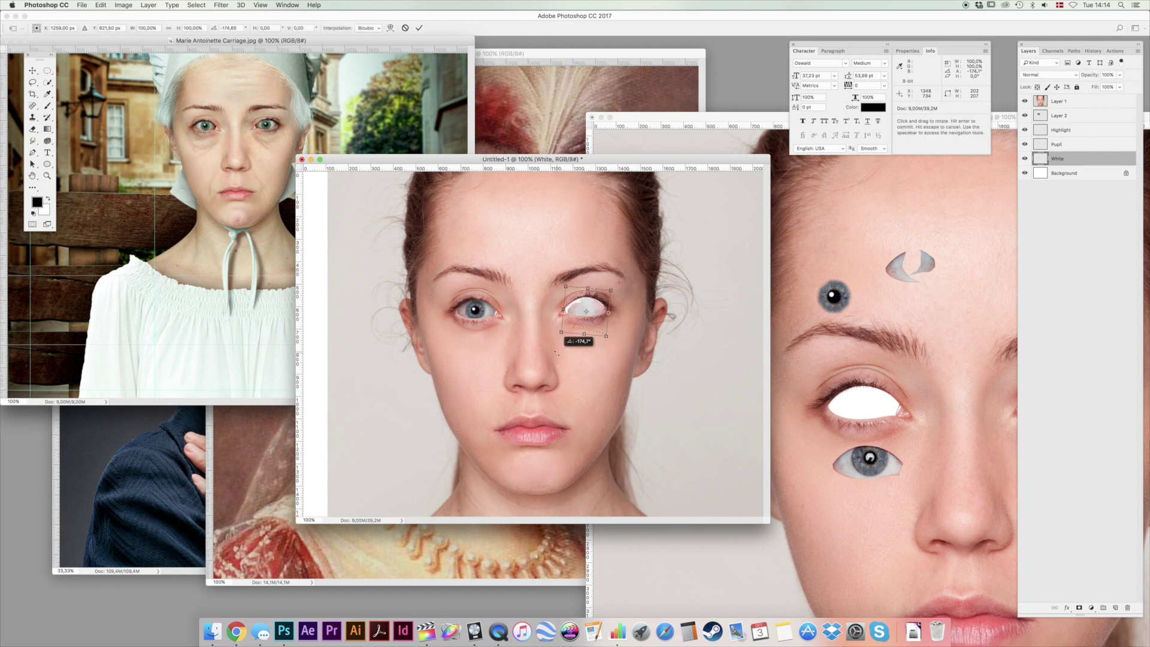
{"action": "key", "text": "Return"}
{"action": "left_click_drag", "start_coordinate": [596, 322], "coordinate": [585, 304]}
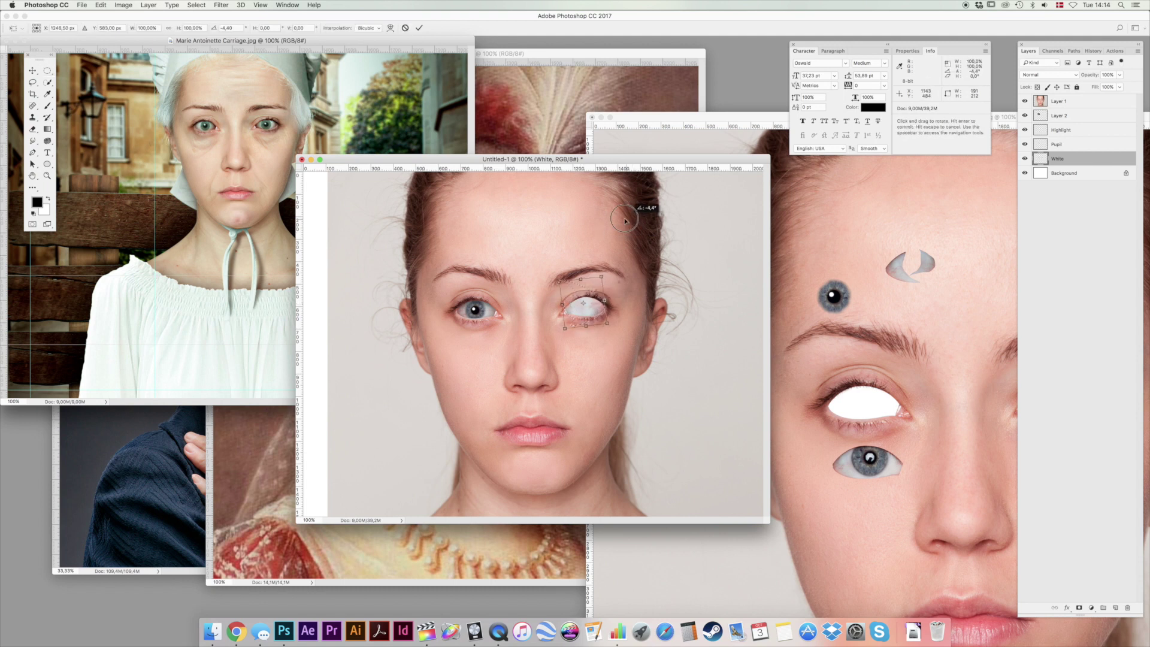
{"action": "left_click_drag", "start_coordinate": [590, 302], "coordinate": [590, 309]}
{"action": "key", "text": "super+d"}
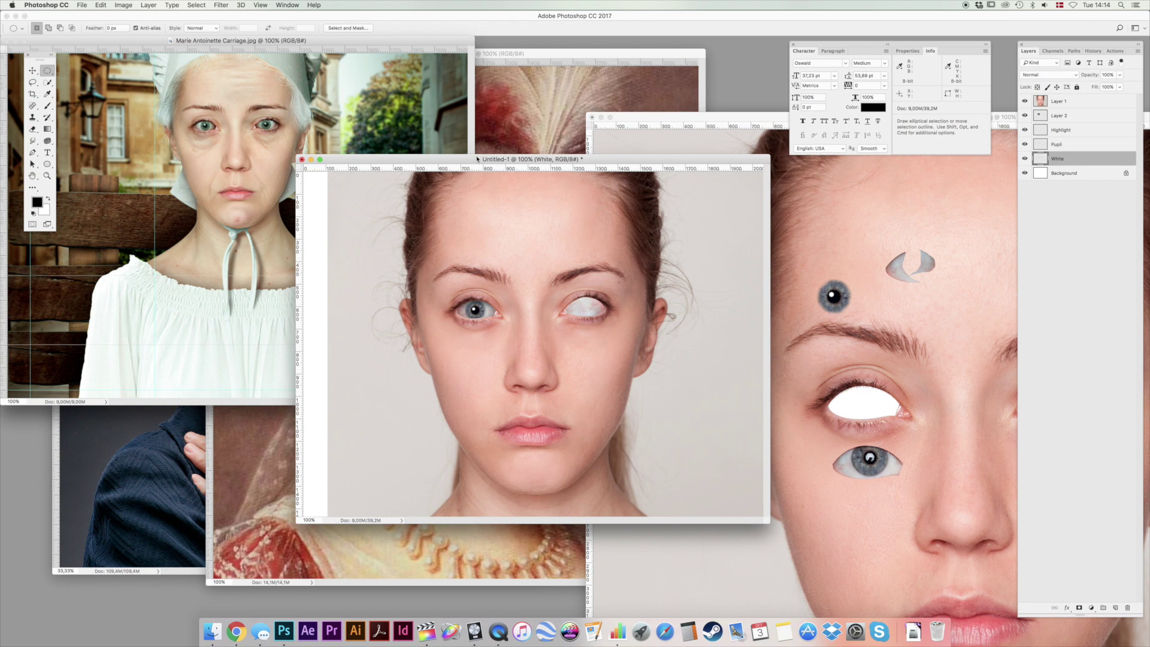
Smudge the lash edge of the newly cut eye opening on Layer 1 with the Smudge tool.
{"action": "left_click_drag", "start_coordinate": [475, 154], "coordinate": [476, 133]}
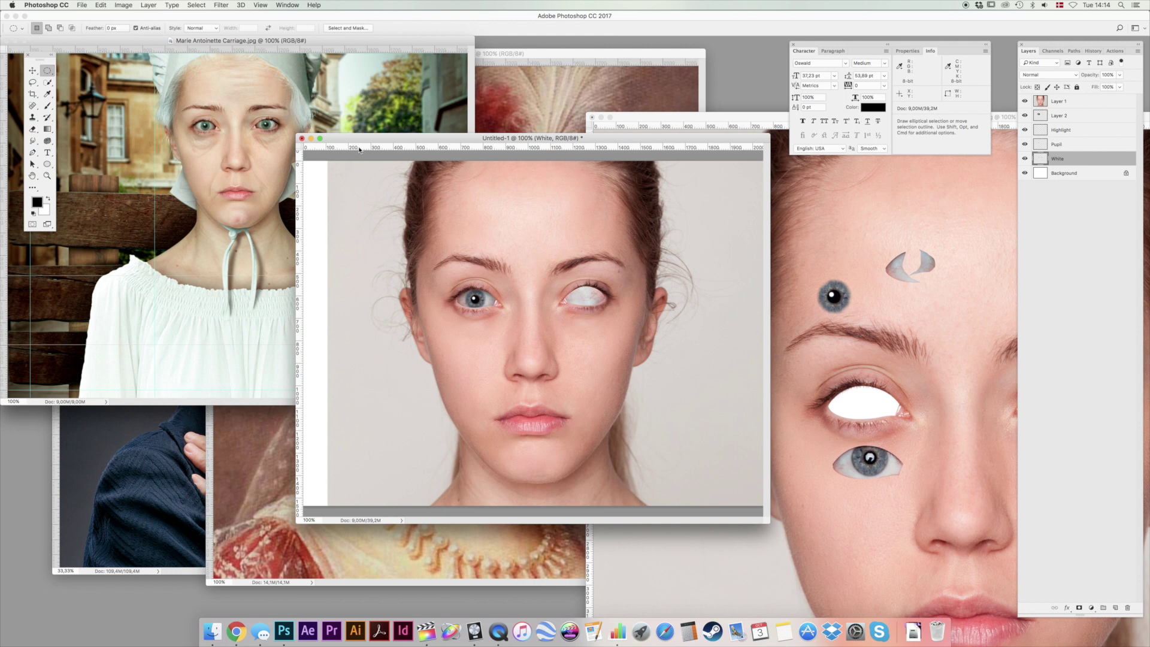
{"action": "left_click_drag", "start_coordinate": [365, 141], "coordinate": [336, 142]}
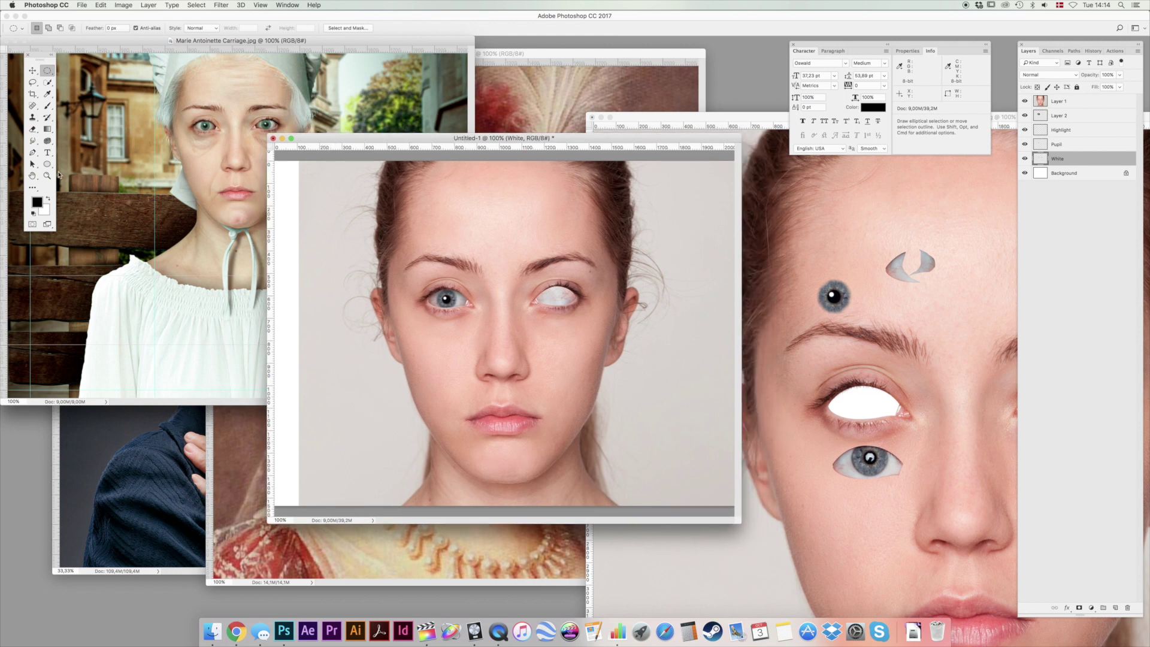
{"action": "left_click", "coordinate": [47, 175]}
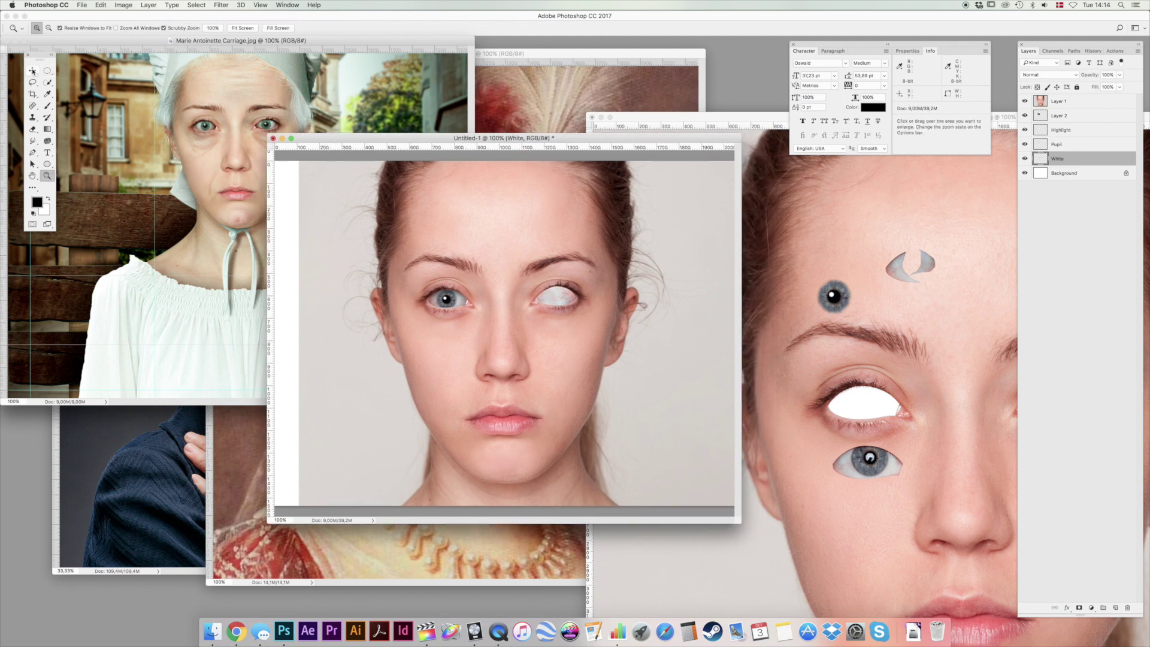
{"action": "left_click_drag", "start_coordinate": [559, 294], "coordinate": [595, 231]}
{"action": "key", "text": "v"}
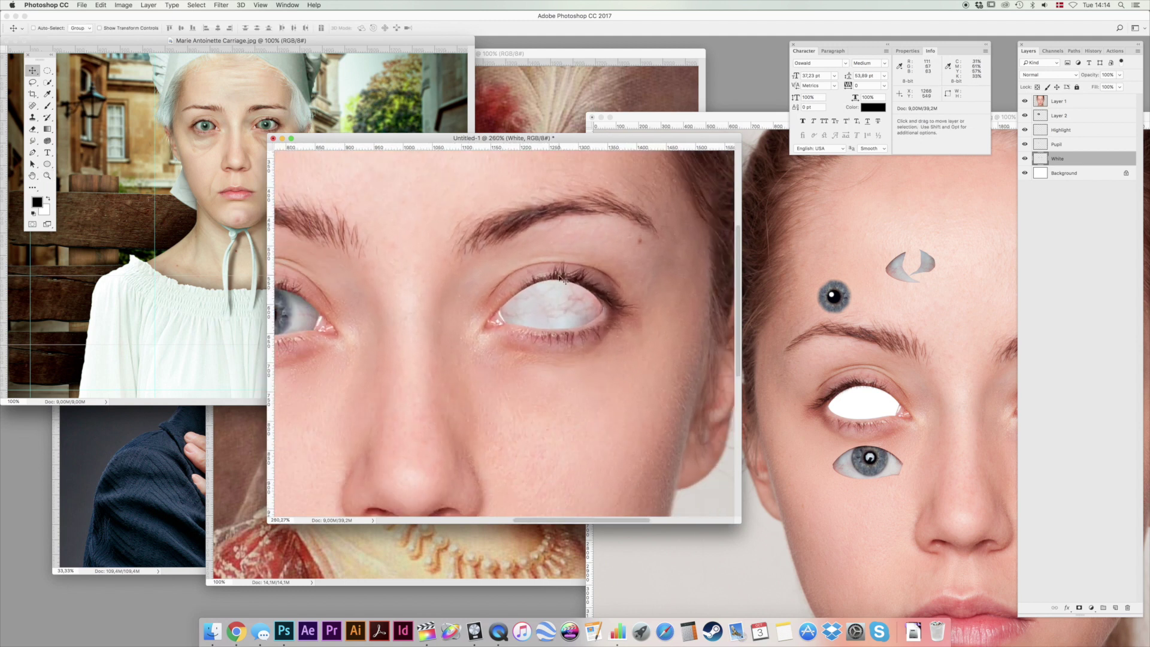
{"action": "left_click", "coordinate": [562, 279], "text": "super"}
{"action": "left_click", "coordinate": [32, 140]}
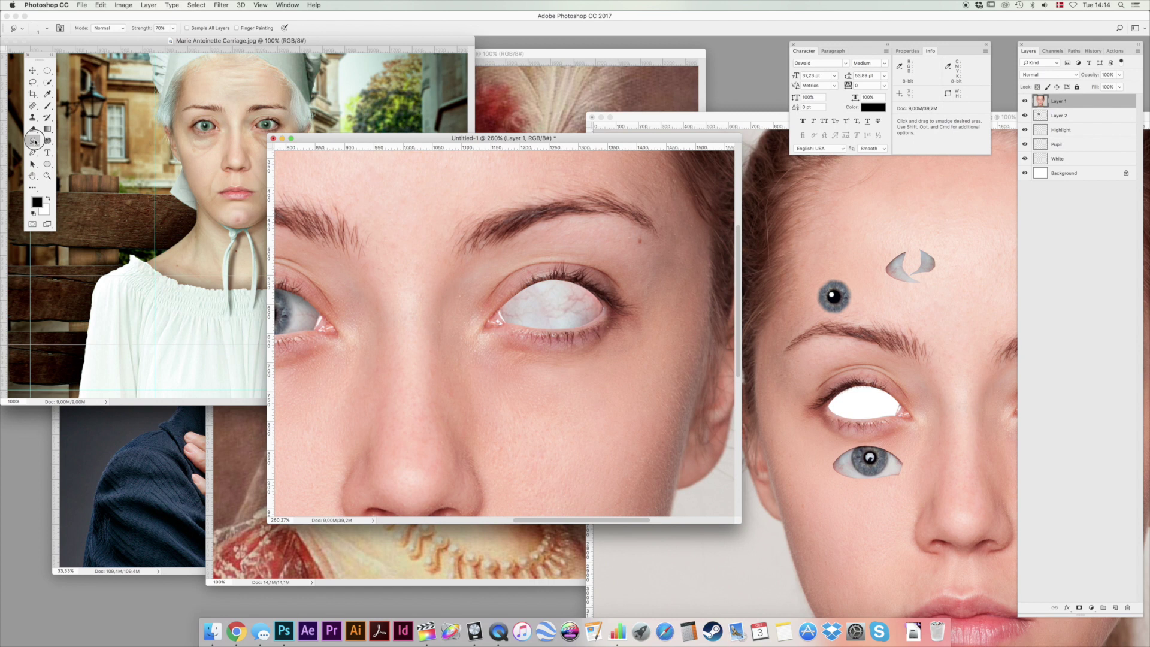
{"action": "left_click", "coordinate": [67, 157]}
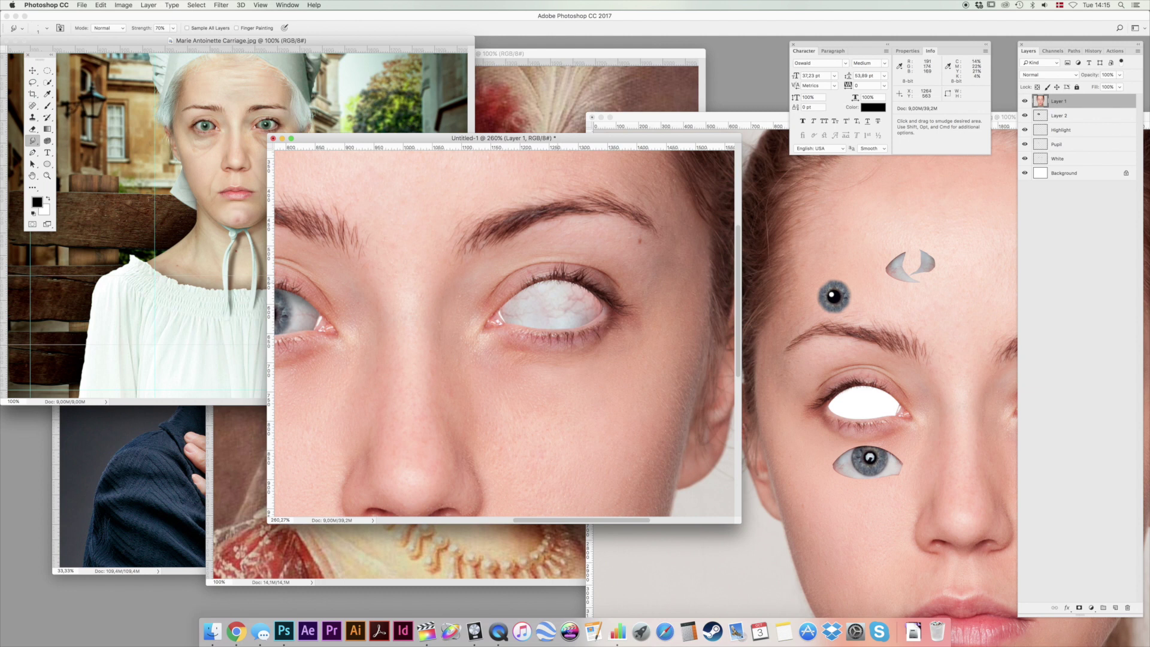
Duplicate the Highlight and Pupil layers together and place the copies in the empty eye opening.
{"action": "key", "text": "v"}
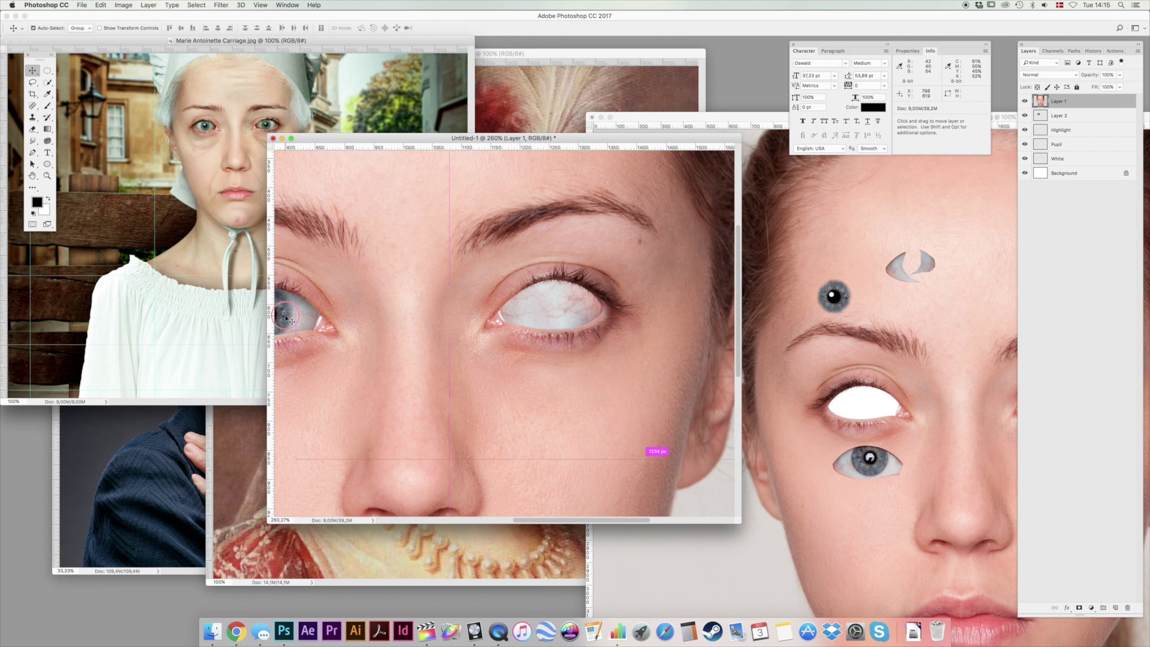
{"action": "key", "text": "alt+bracketleft"}
{"action": "key", "text": "alt+bracketleft"}
{"action": "key", "text": "alt+bracketleft"}
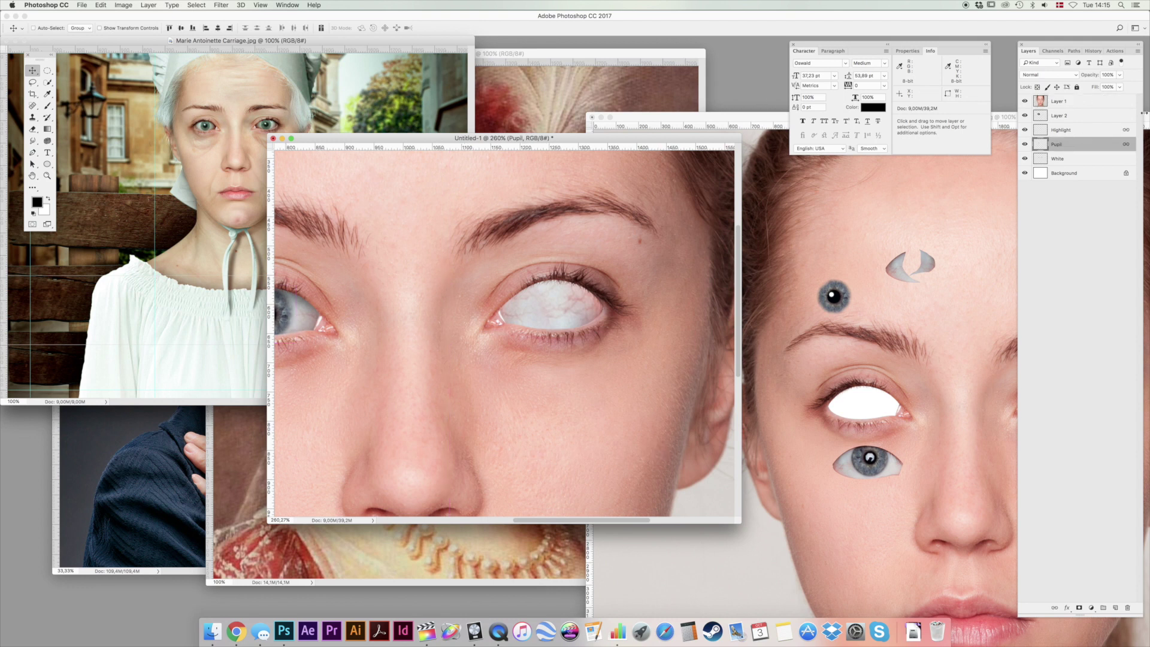
{"action": "left_click", "coordinate": [1100, 130], "text": "shift"}
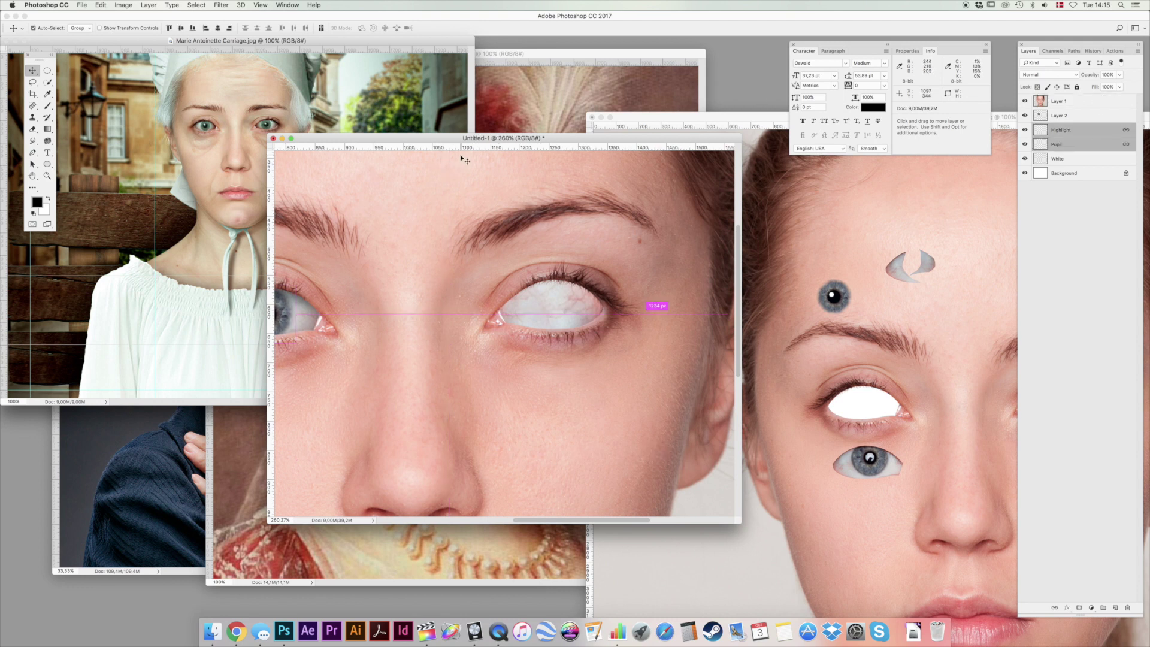
{"action": "left_click_drag", "start_coordinate": [324, 320], "coordinate": [619, 313]}
{"action": "left_click_drag", "start_coordinate": [380, 344], "coordinate": [436, 351]}
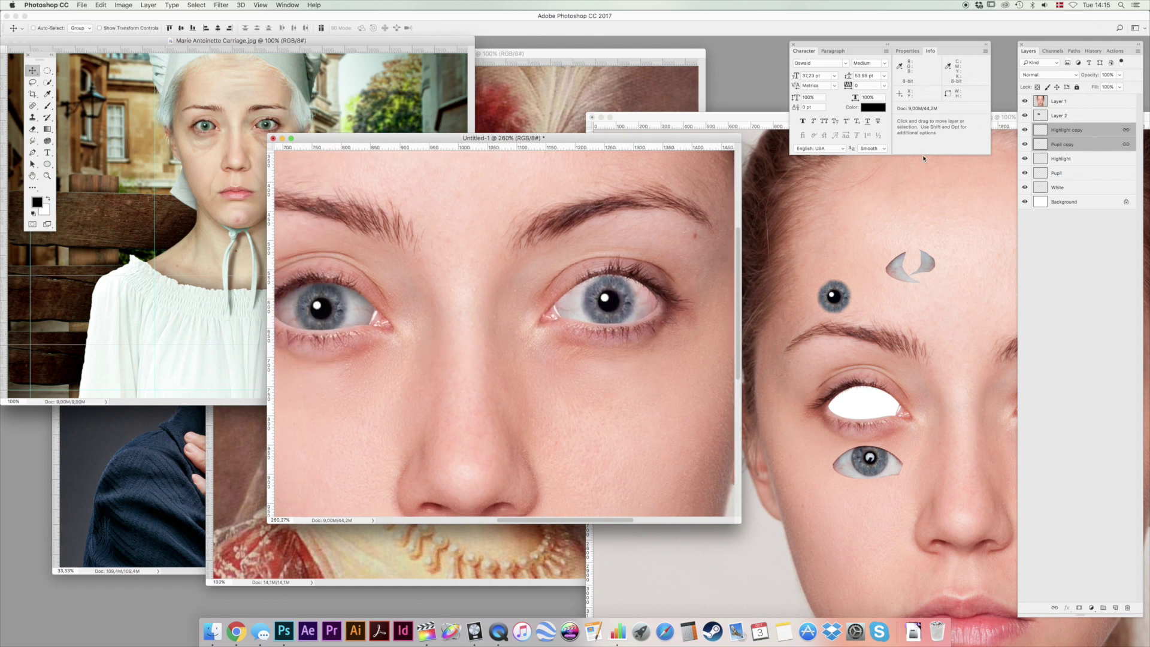
Rename the eye shadow layer Layer 2 as Shadow, keeping its opacity at 50%.
{"action": "left_click", "coordinate": [1055, 115]}
{"action": "key", "text": "5"}
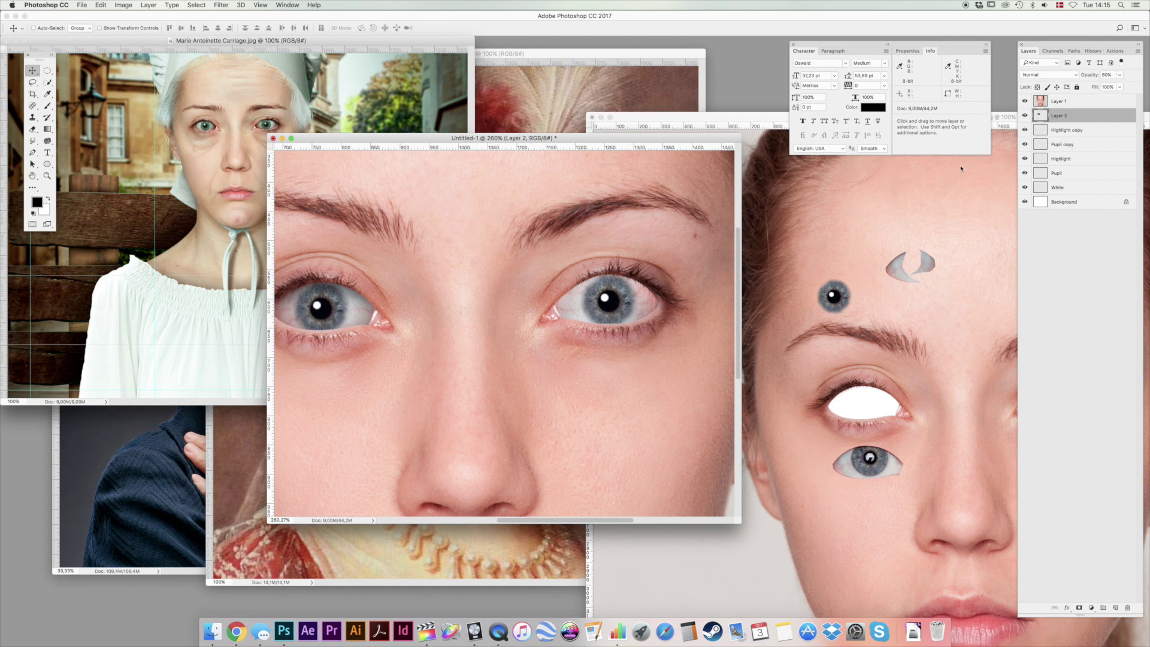
{"action": "double_click", "coordinate": [1054, 115]}
{"action": "key", "text": "Return"}
Paint a soft black shadow around the second eye opening on the Shadow layer, lowering the brush opacity to 20%.
{"action": "key", "text": "b"}
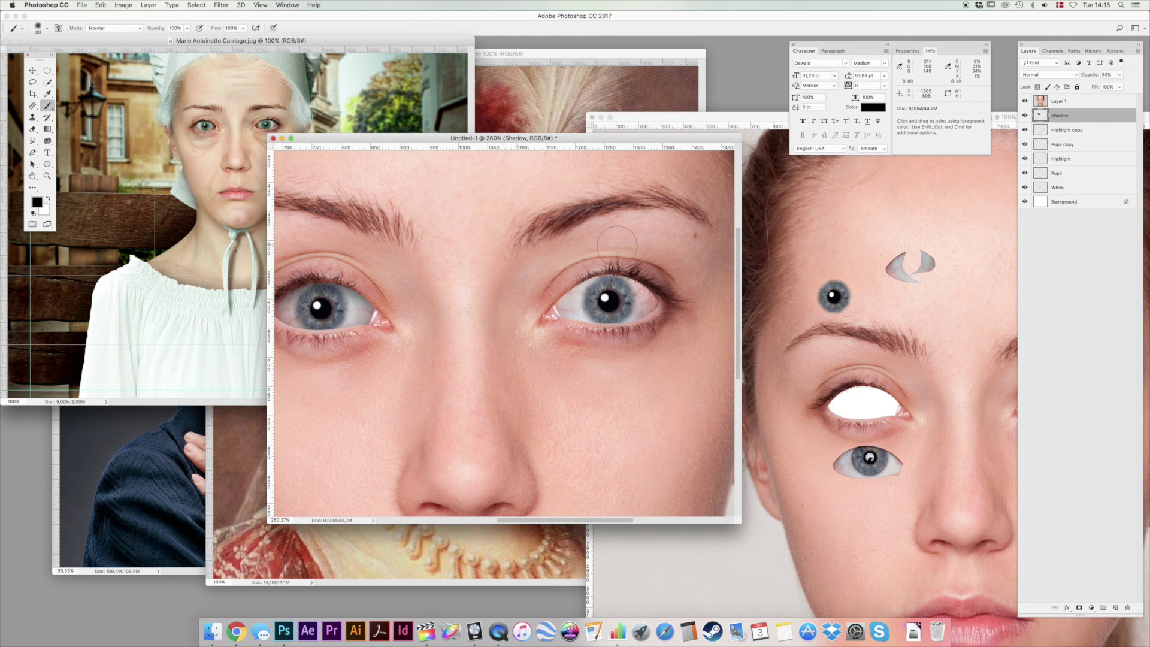
{"action": "left_click_drag", "start_coordinate": [557, 336], "coordinate": [645, 347]}
{"action": "mouse_move", "coordinate": [638, 246]}
{"action": "left_mouse_down"}
{"action": "mouse_move", "coordinate": [677, 265]}
{"action": "mouse_move", "coordinate": [608, 248]}
{"action": "mouse_move", "coordinate": [561, 259]}
{"action": "mouse_move", "coordinate": [605, 254]}
{"action": "mouse_move", "coordinate": [559, 273]}
{"action": "mouse_move", "coordinate": [595, 257]}
{"action": "mouse_move", "coordinate": [681, 270]}
{"action": "left_mouse_up"}
{"action": "key", "text": "2"}
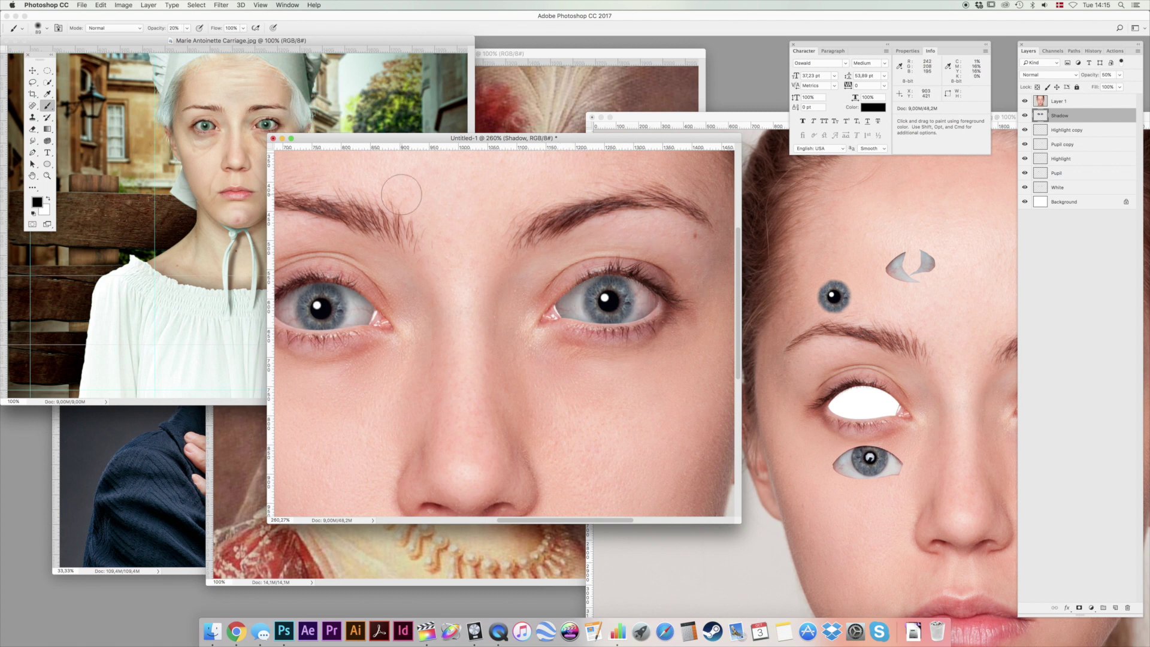
Nudge the linked Highlight copy and Pupil copy layers slightly to match the gaze of the first eye.
{"action": "double_click", "coordinate": [48, 176]}
{"action": "left_click", "coordinate": [27, 68]}
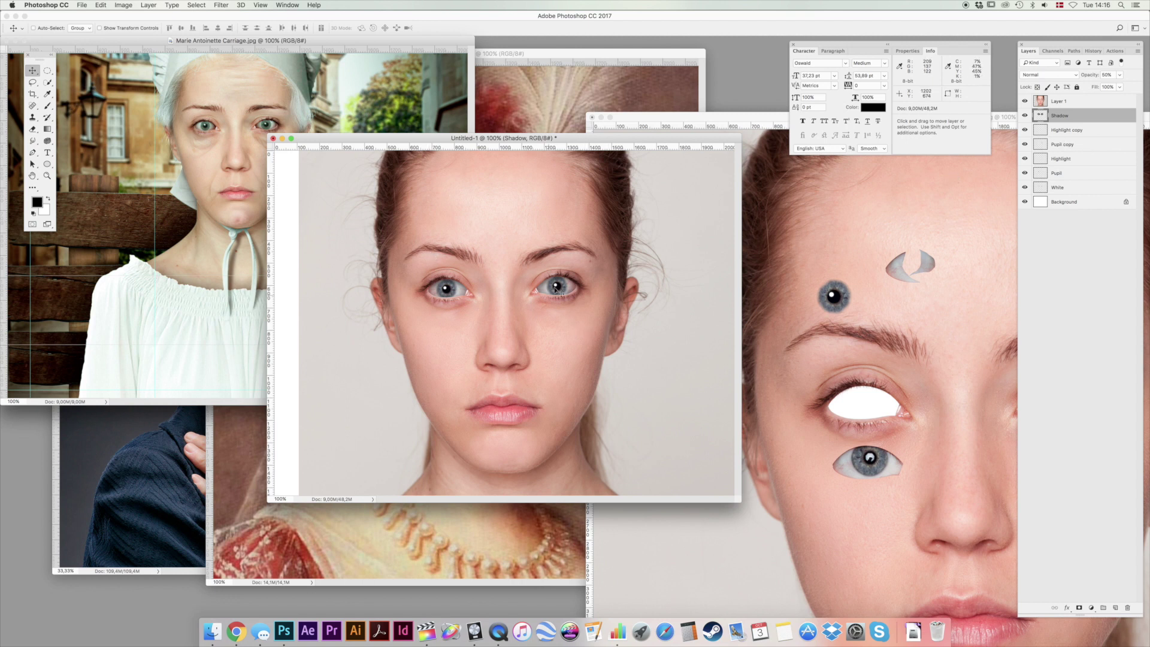
{"action": "left_click", "coordinate": [1075, 130]}
{"action": "left_click_drag", "start_coordinate": [571, 312], "coordinate": [572, 311]}
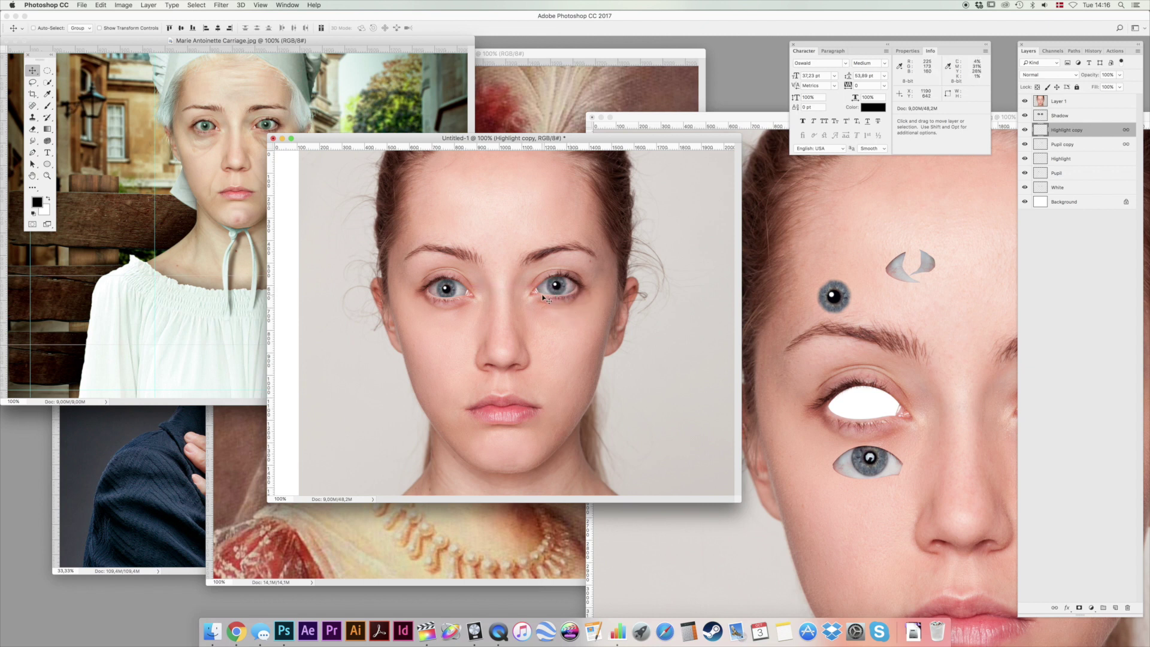
Soften the cut edge of the second eye opening on Layer 1 with the Blur tool.
{"action": "left_click", "coordinate": [542, 295], "text": "super"}
{"action": "left_click_drag", "start_coordinate": [542, 296], "coordinate": [603, 229]}
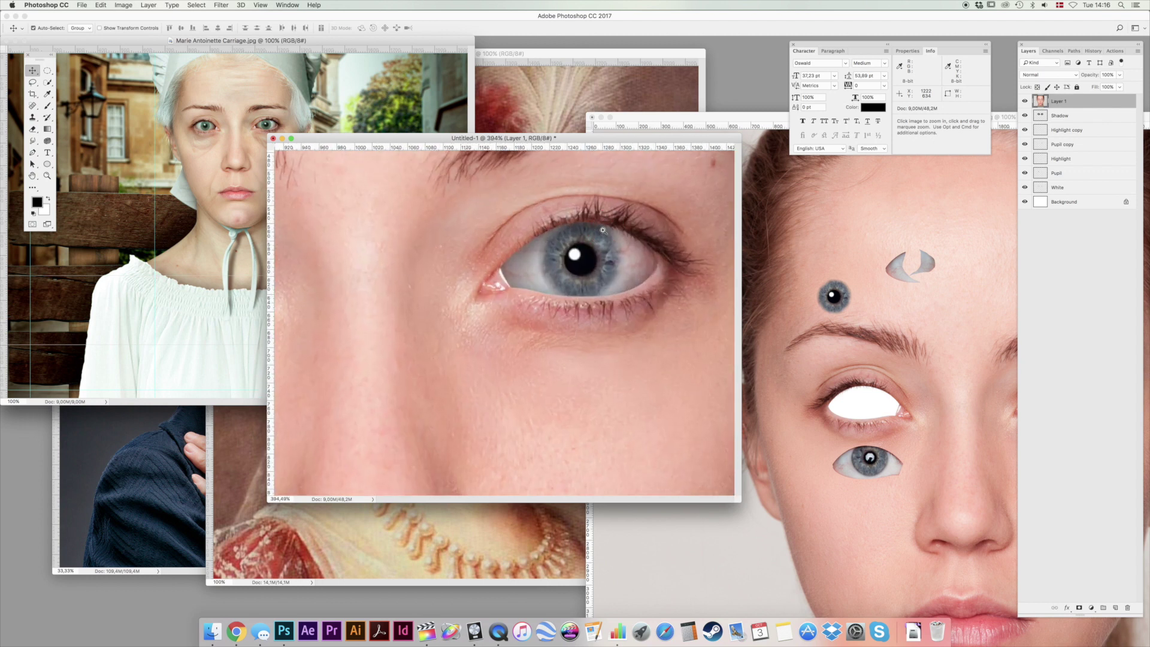
{"action": "left_click", "coordinate": [33, 141]}
{"action": "left_click", "coordinate": [64, 140]}
{"action": "left_click_drag", "start_coordinate": [521, 267], "coordinate": [524, 281]}
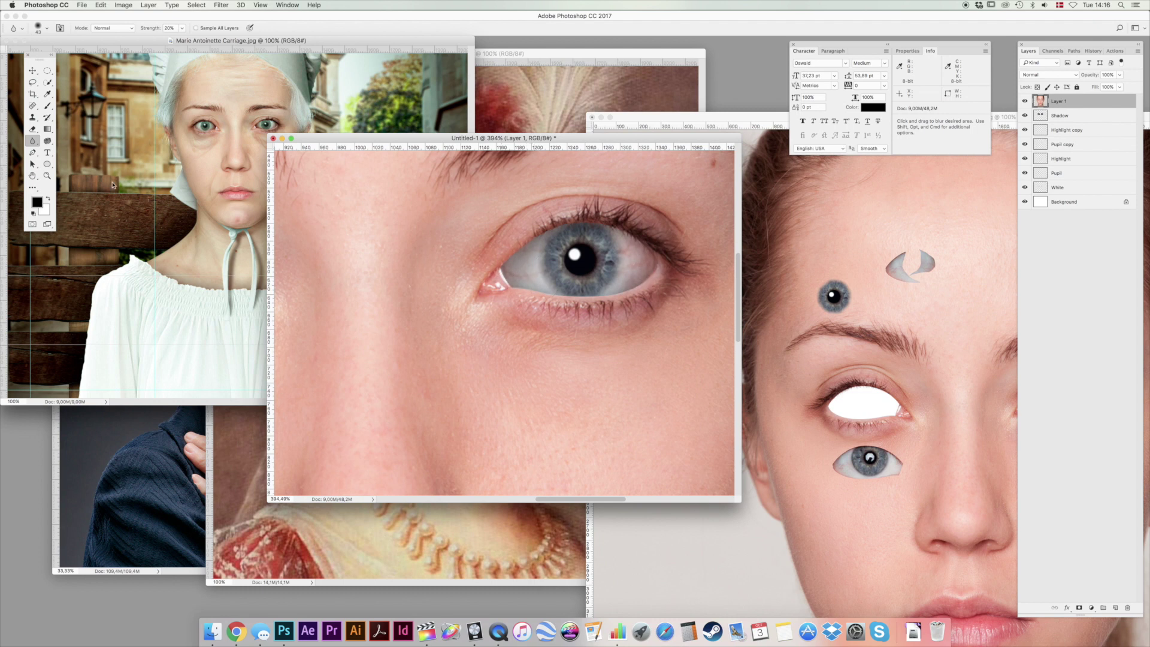
{"action": "key", "text": "z"}
{"action": "key", "text": "super+1"}
{"action": "key", "text": "v"}
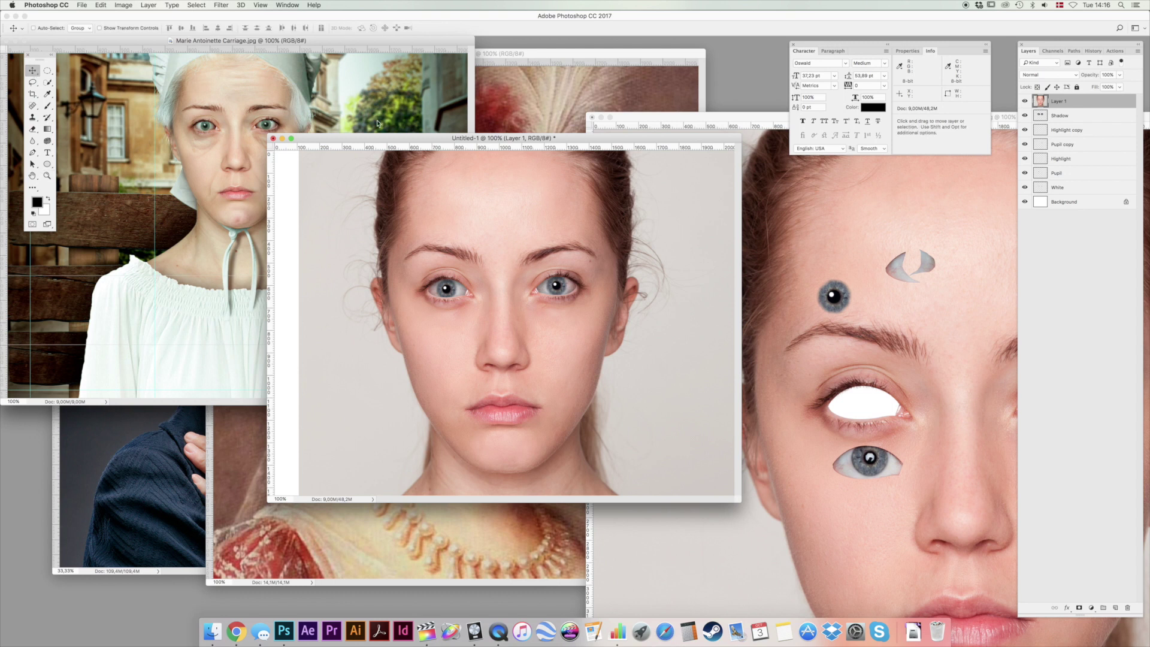
Nudge the linked Pupil copy and Highlight copy layers within the second eye opening to fine-tune the gaze.
{"action": "left_click_drag", "start_coordinate": [352, 141], "coordinate": [362, 136]}
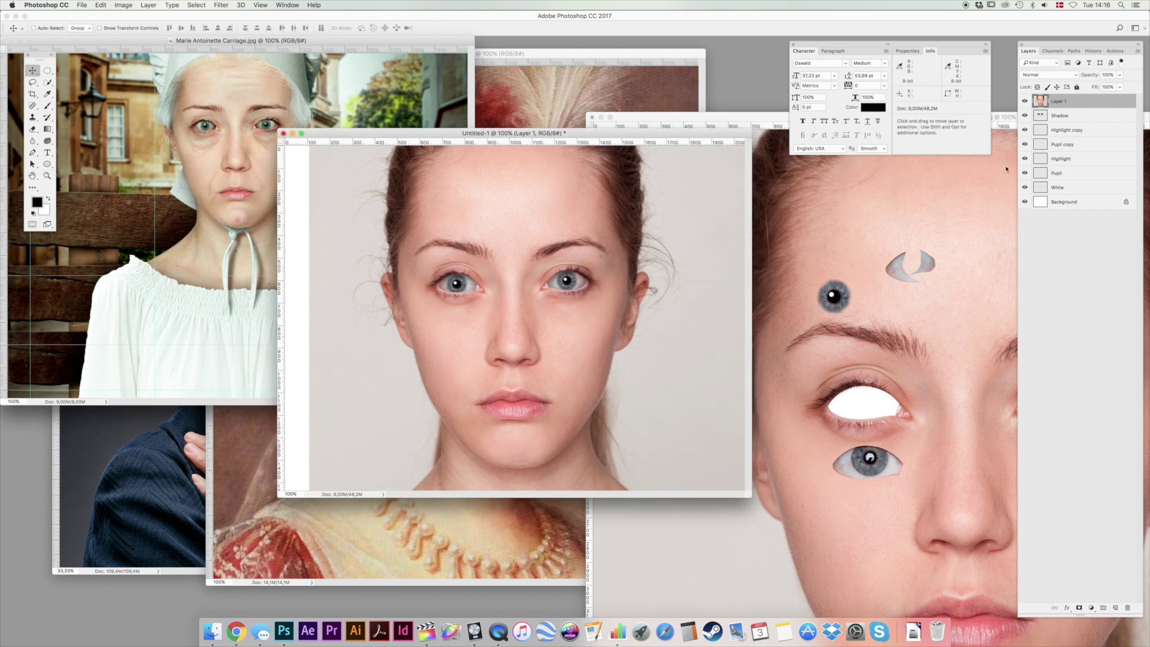
{"action": "left_click", "coordinate": [568, 283], "text": "super"}
{"action": "left_click_drag", "start_coordinate": [569, 282], "coordinate": [568, 288]}
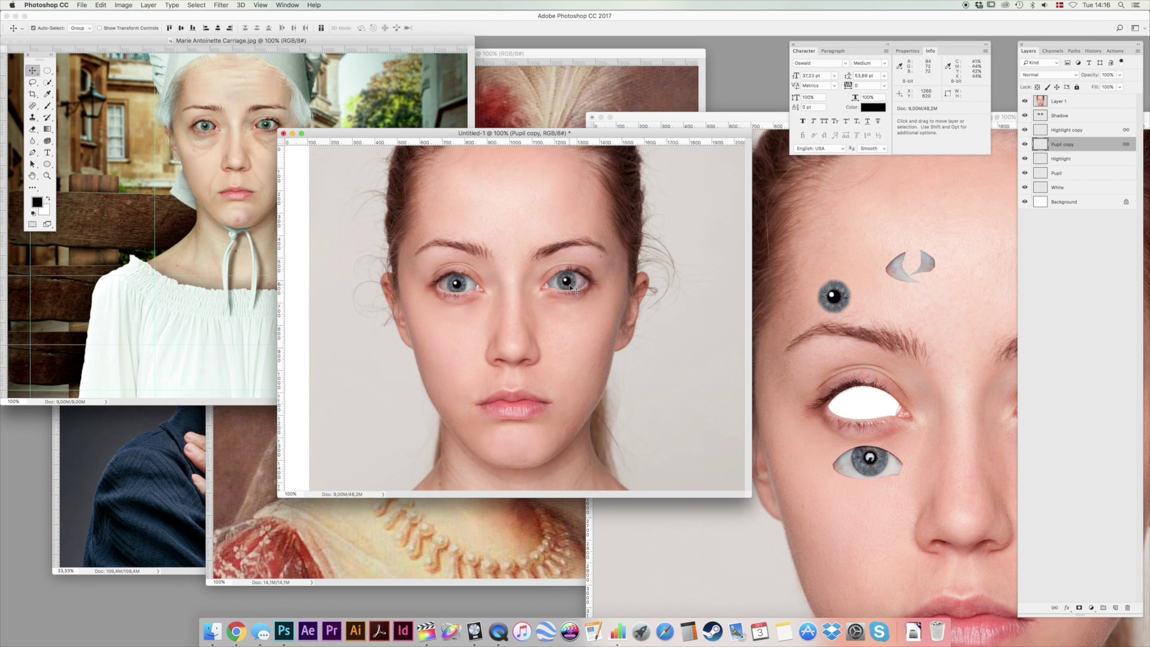
{"action": "left_click_drag", "start_coordinate": [604, 246], "coordinate": [604, 247]}
In the elderly woman's photo, lasso the whole wrinkled forehead from hairline to brows and copy it.
{"action": "left_click", "coordinate": [146, 474]}
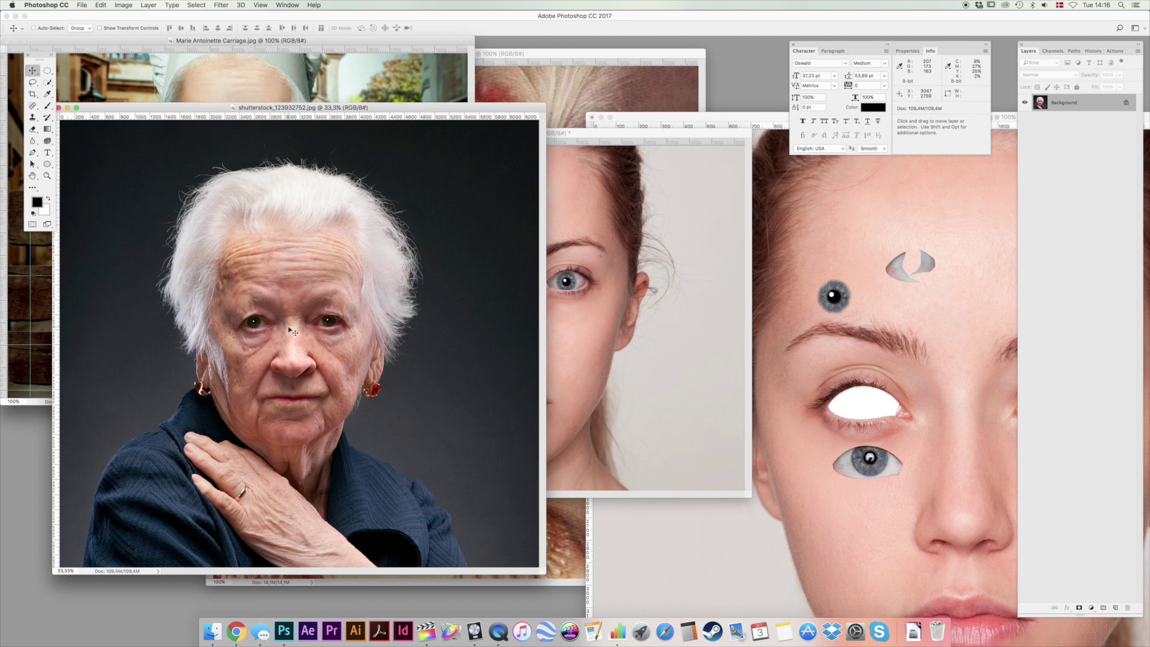
{"action": "key", "text": "l"}
{"action": "mouse_move", "coordinate": [349, 237]}
{"action": "left_mouse_down"}
{"action": "mouse_move", "coordinate": [247, 226]}
{"action": "mouse_move", "coordinate": [210, 263]}
{"action": "mouse_move", "coordinate": [220, 294]}
{"action": "mouse_move", "coordinate": [244, 309]}
{"action": "mouse_move", "coordinate": [341, 317]}
{"action": "mouse_move", "coordinate": [363, 293]}
{"action": "mouse_move", "coordinate": [350, 238]}
{"action": "left_mouse_up"}
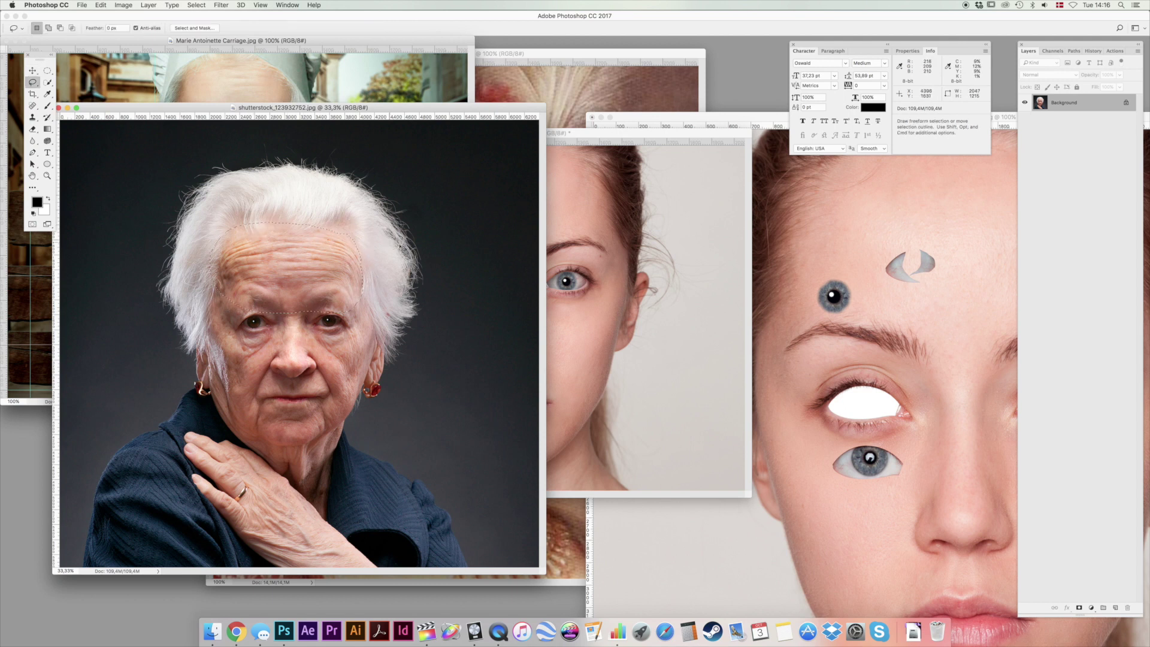
In Untitled-1, select the layers from Layer 1 through White and move them down to show the full forehead.
{"action": "left_click", "coordinate": [654, 250]}
{"action": "left_click", "coordinate": [1078, 102]}
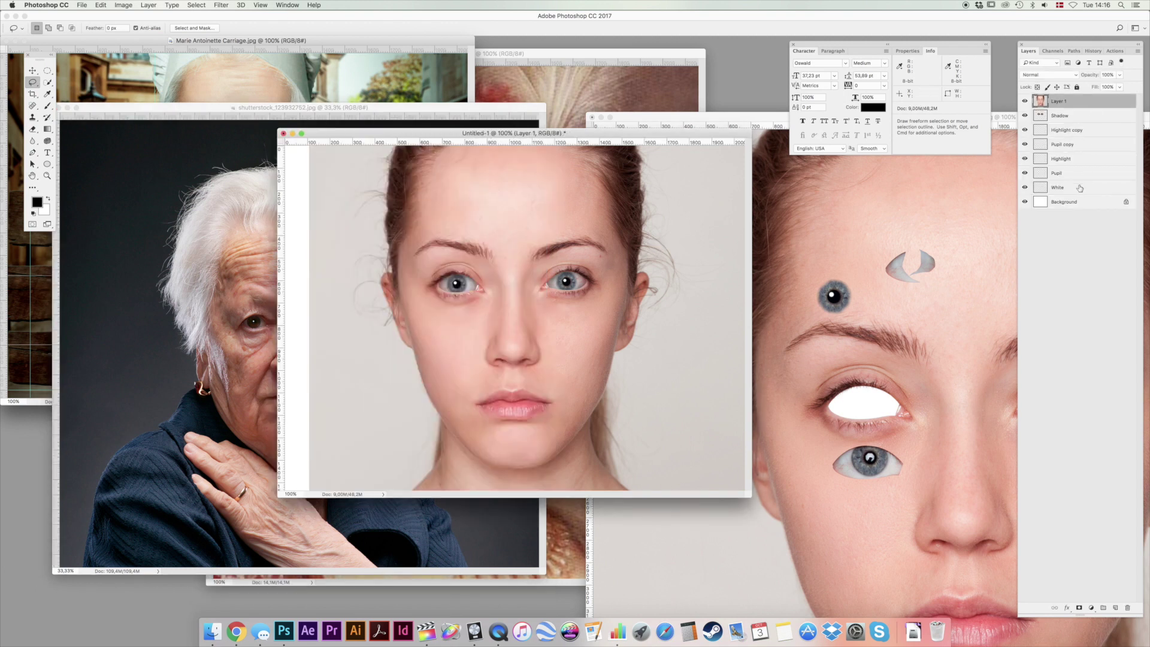
{"action": "left_click", "coordinate": [1081, 188], "text": "shift"}
{"action": "key", "text": "v"}
{"action": "left_click_drag", "start_coordinate": [542, 200], "coordinate": [544, 270]}
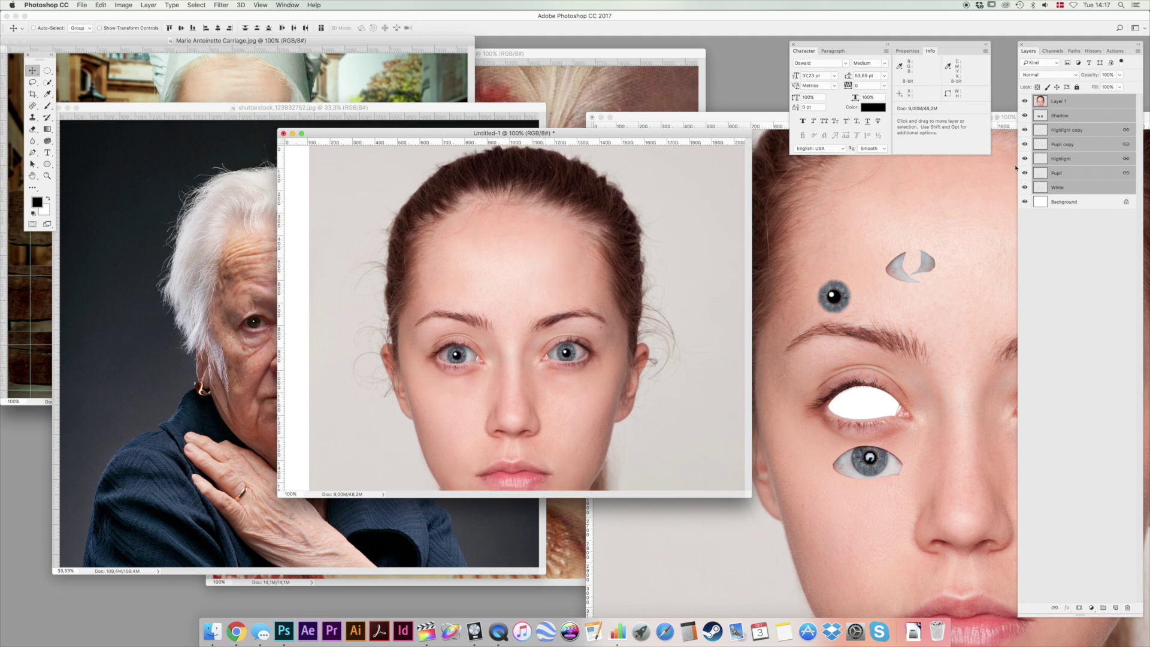
Paste the wrinkled forehead, scale it to about 53%, and place it over the young woman's forehead.
{"action": "left_click", "coordinate": [532, 218]}
{"action": "key", "text": "super+v"}
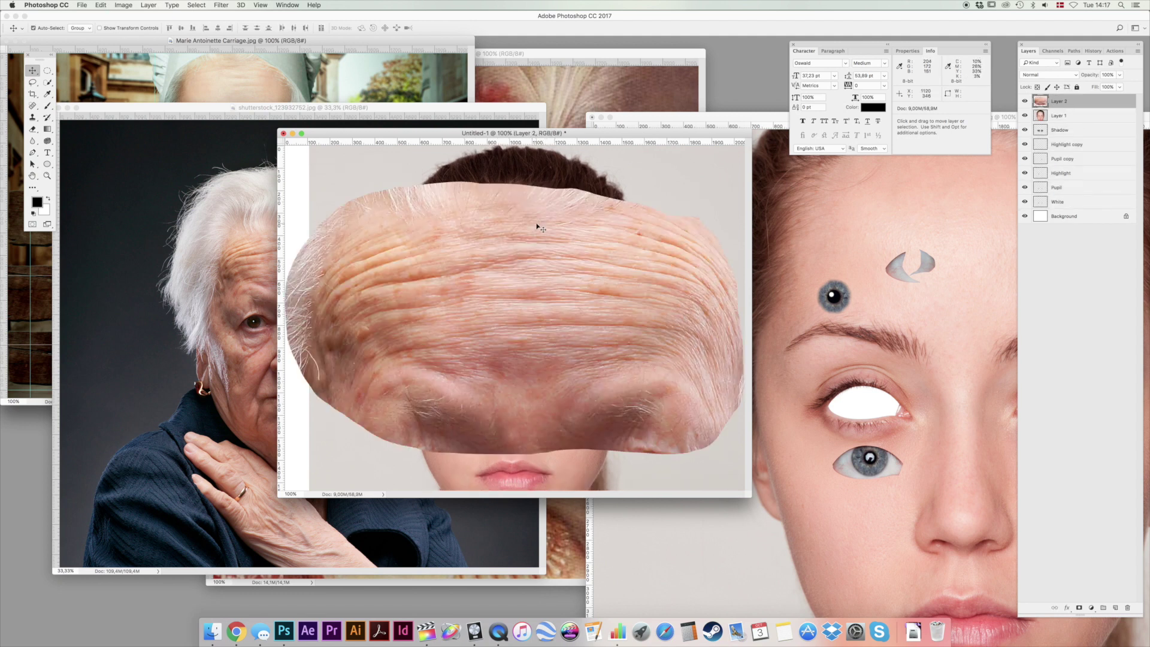
{"action": "key", "text": "super+t"}
{"action": "left_click_drag", "start_coordinate": [283, 179], "coordinate": [406, 230]}
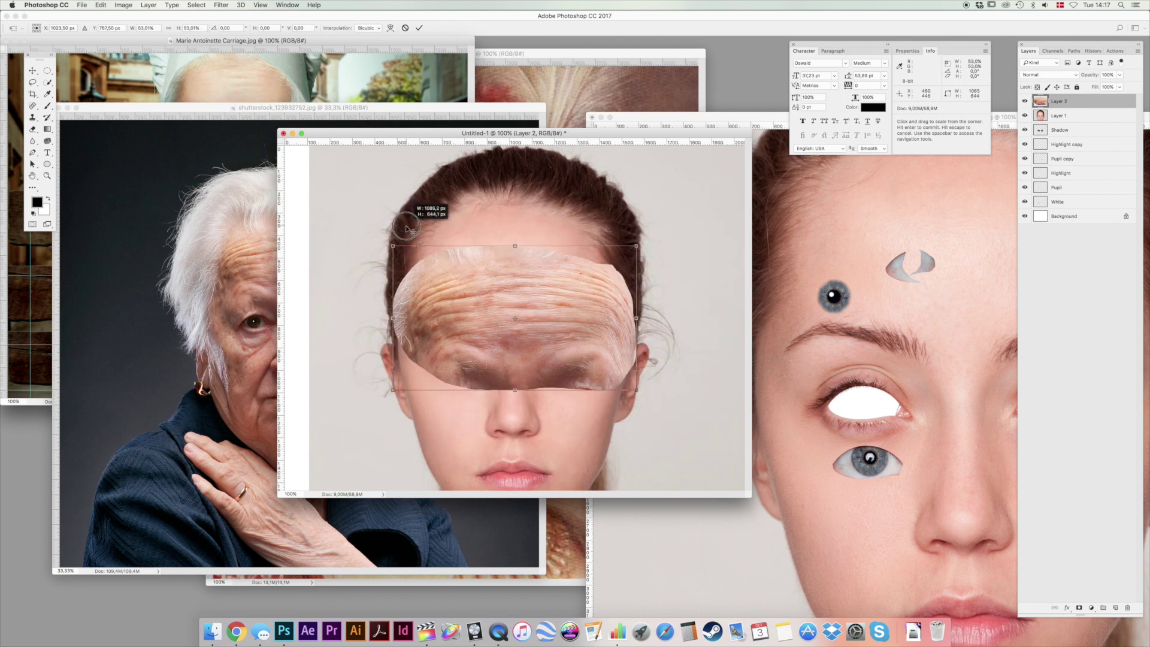
{"action": "key", "text": "Return"}
{"action": "mouse_move", "coordinate": [505, 279]}
{"action": "left_mouse_down"}
{"action": "mouse_move", "coordinate": [506, 226]}
{"action": "mouse_move", "coordinate": [503, 240]}
{"action": "left_mouse_up"}
Blend the forehead patch into the skin with a 300 px eraser, at 100% opacity around the edges and at 20% nearer the wrinkles.
{"action": "key", "text": "e"}
{"action": "right_click", "coordinate": [447, 217]}
{"action": "double_click", "coordinate": [461, 205]}
{"action": "type", "text": "300"}
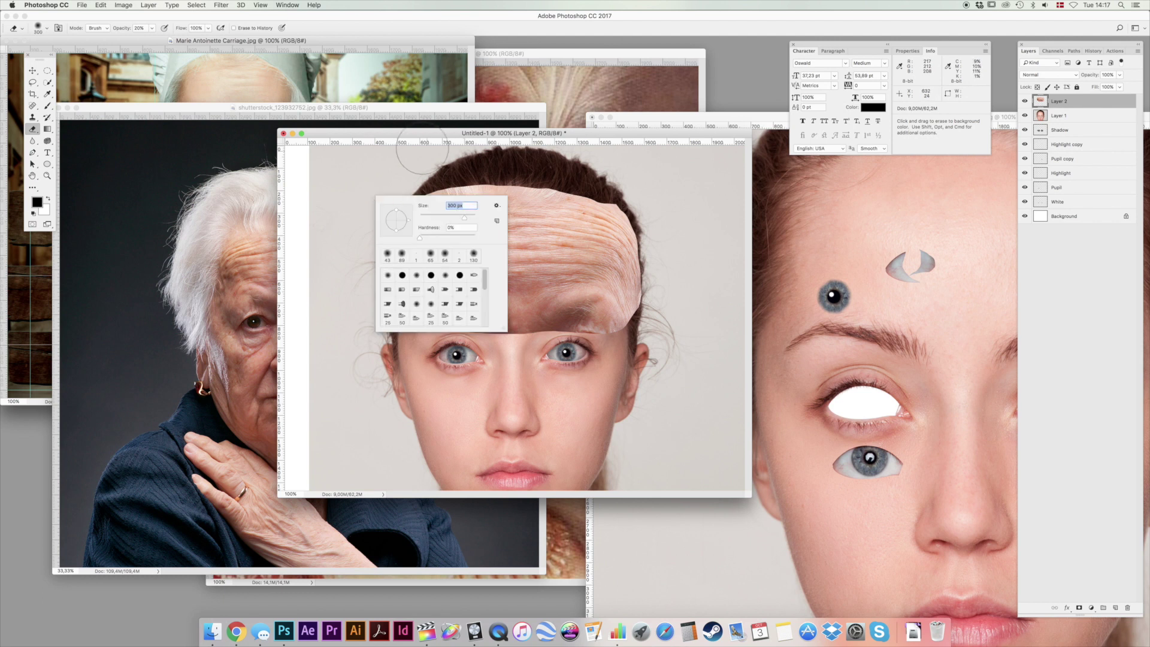
{"action": "key", "text": "Return"}
{"action": "key", "text": "0"}
{"action": "mouse_move", "coordinate": [648, 196]}
{"action": "left_mouse_down"}
{"action": "mouse_move", "coordinate": [575, 185]}
{"action": "mouse_move", "coordinate": [673, 218]}
{"action": "mouse_move", "coordinate": [647, 252]}
{"action": "mouse_move", "coordinate": [669, 289]}
{"action": "mouse_move", "coordinate": [629, 305]}
{"action": "mouse_move", "coordinate": [437, 341]}
{"action": "mouse_move", "coordinate": [422, 303]}
{"action": "mouse_move", "coordinate": [365, 272]}
{"action": "mouse_move", "coordinate": [372, 192]}
{"action": "mouse_move", "coordinate": [452, 157]}
{"action": "mouse_move", "coordinate": [548, 154]}
{"action": "mouse_move", "coordinate": [629, 180]}
{"action": "mouse_move", "coordinate": [628, 192]}
{"action": "left_mouse_up"}
{"action": "key", "text": "2"}
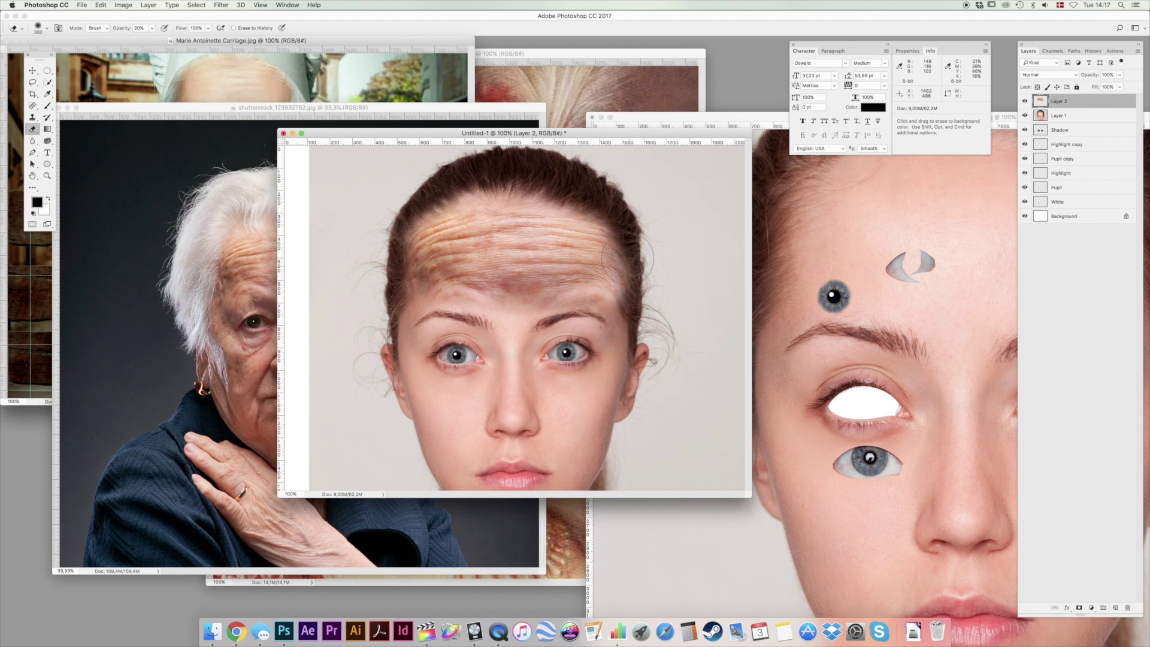
{"action": "mouse_move", "coordinate": [605, 288]}
{"action": "left_mouse_down"}
{"action": "mouse_move", "coordinate": [579, 215]}
{"action": "mouse_move", "coordinate": [496, 203]}
{"action": "mouse_move", "coordinate": [456, 219]}
{"action": "mouse_move", "coordinate": [435, 247]}
{"action": "mouse_move", "coordinate": [461, 287]}
{"action": "mouse_move", "coordinate": [481, 280]}
{"action": "mouse_move", "coordinate": [535, 300]}
{"action": "mouse_move", "coordinate": [517, 277]}
{"action": "mouse_move", "coordinate": [449, 290]}
{"action": "mouse_move", "coordinate": [571, 284]}
{"action": "mouse_move", "coordinate": [600, 292]}
{"action": "mouse_move", "coordinate": [600, 312]}
{"action": "mouse_move", "coordinate": [564, 214]}
{"action": "mouse_move", "coordinate": [460, 221]}
{"action": "mouse_move", "coordinate": [432, 232]}
{"action": "mouse_move", "coordinate": [427, 263]}
{"action": "left_mouse_up"}
{"action": "key", "text": "1"}
Set the forehead patch's layer opacity to 60% and scale it to about 93%.
{"action": "key", "text": "v"}
{"action": "key", "text": "6"}
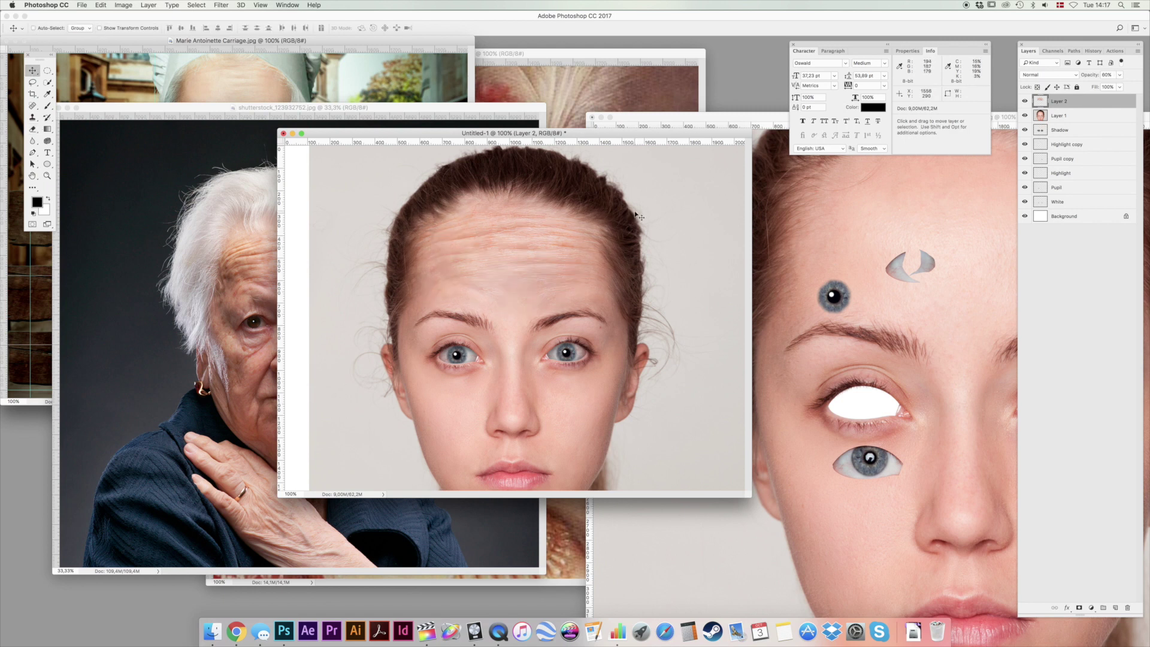
{"action": "key", "text": "ctrl+t"}
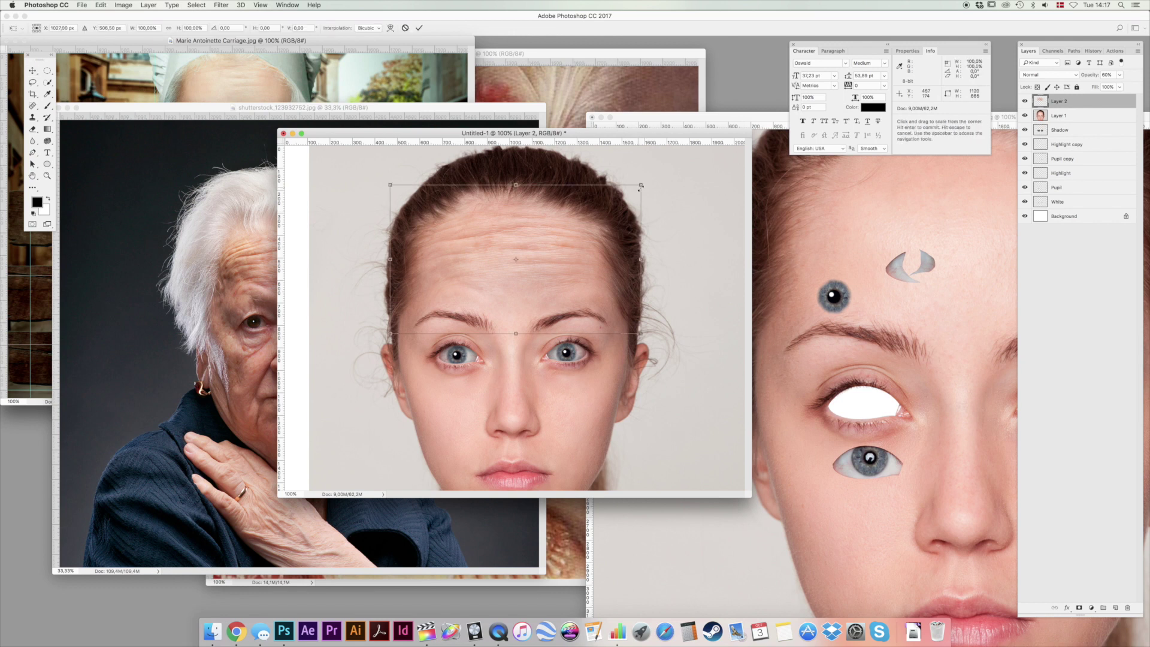
{"action": "left_click_drag", "start_coordinate": [642, 182], "coordinate": [634, 191]}
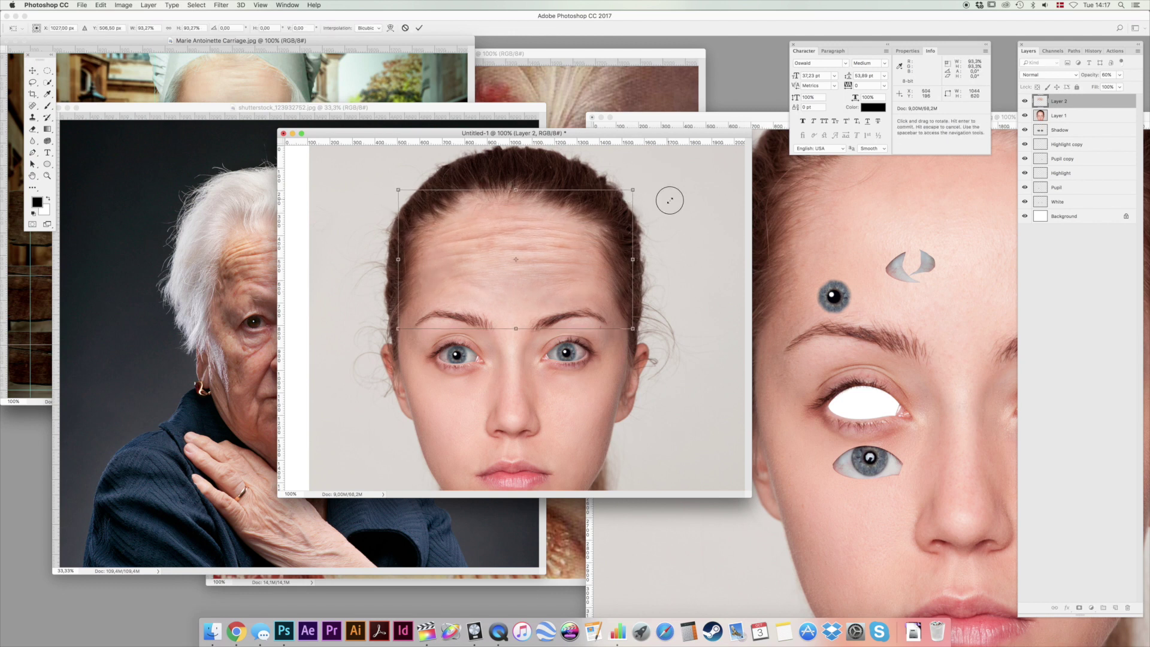
{"action": "key", "text": "Return"}
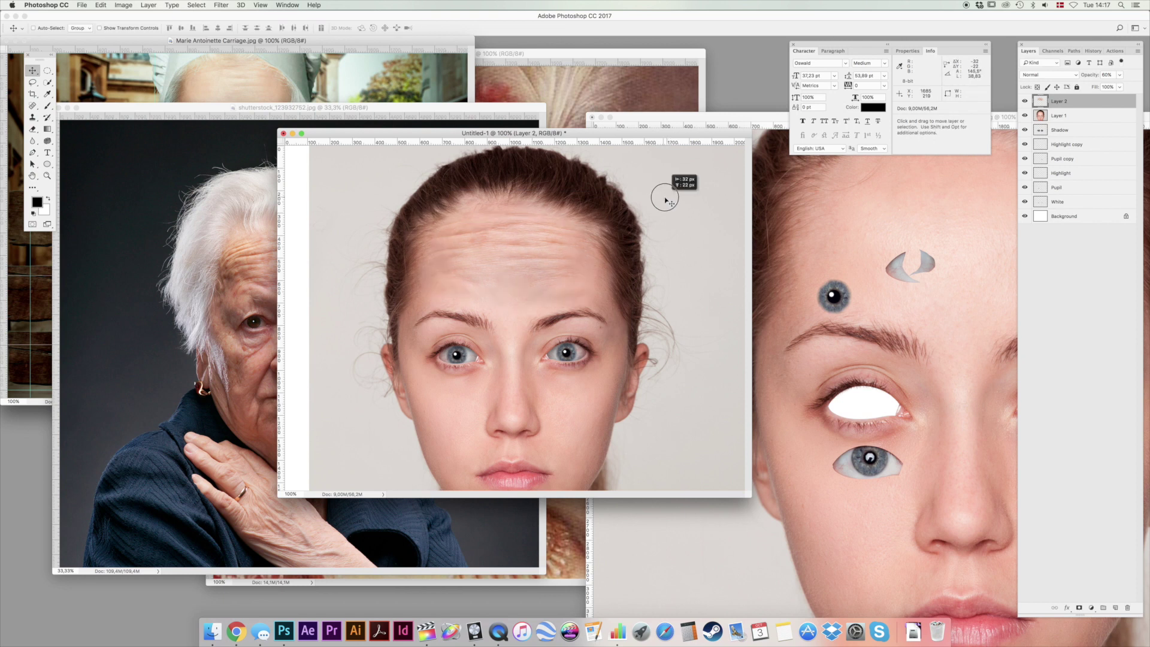
Erase the remaining hard areas of the forehead patch above the brow and along the hairline.
{"action": "key", "text": "e"}
{"action": "mouse_move", "coordinate": [578, 286]}
{"action": "left_mouse_down"}
{"action": "mouse_move", "coordinate": [577, 274]}
{"action": "mouse_move", "coordinate": [491, 293]}
{"action": "mouse_move", "coordinate": [452, 278]}
{"action": "mouse_move", "coordinate": [458, 239]}
{"action": "mouse_move", "coordinate": [622, 237]}
{"action": "left_mouse_up"}
{"action": "key", "text": "v"}
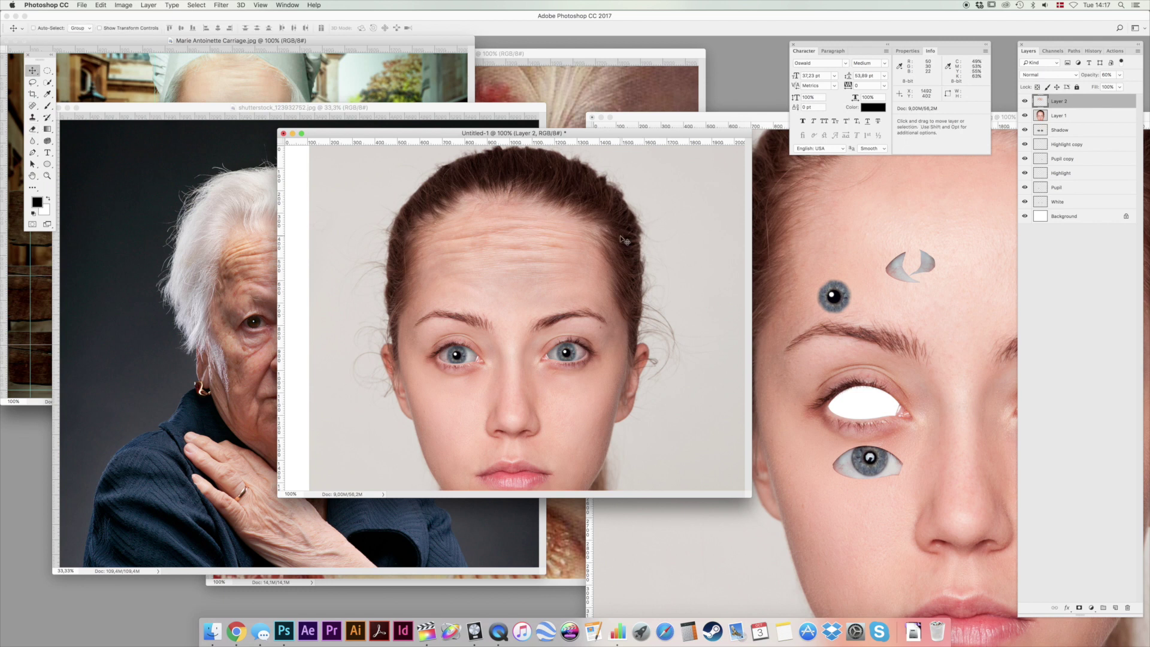
Brighten the forehead patch with Levels, setting the midtone input to 1.37.
{"action": "key", "text": "super+l"}
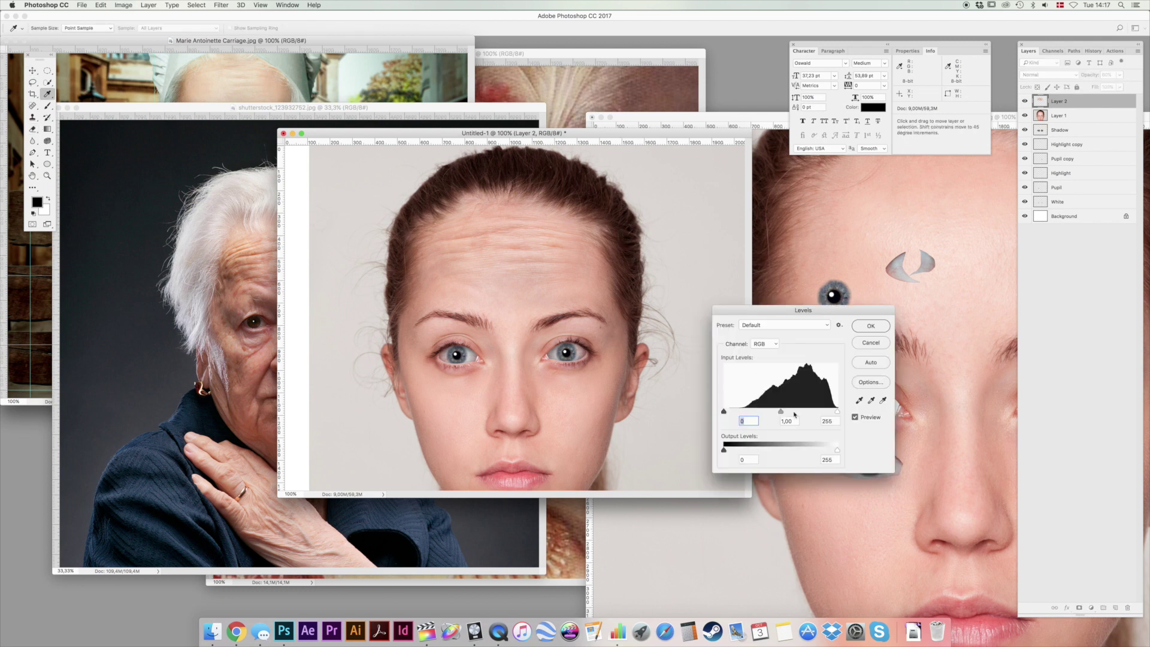
{"action": "left_click_drag", "start_coordinate": [780, 413], "coordinate": [768, 413]}
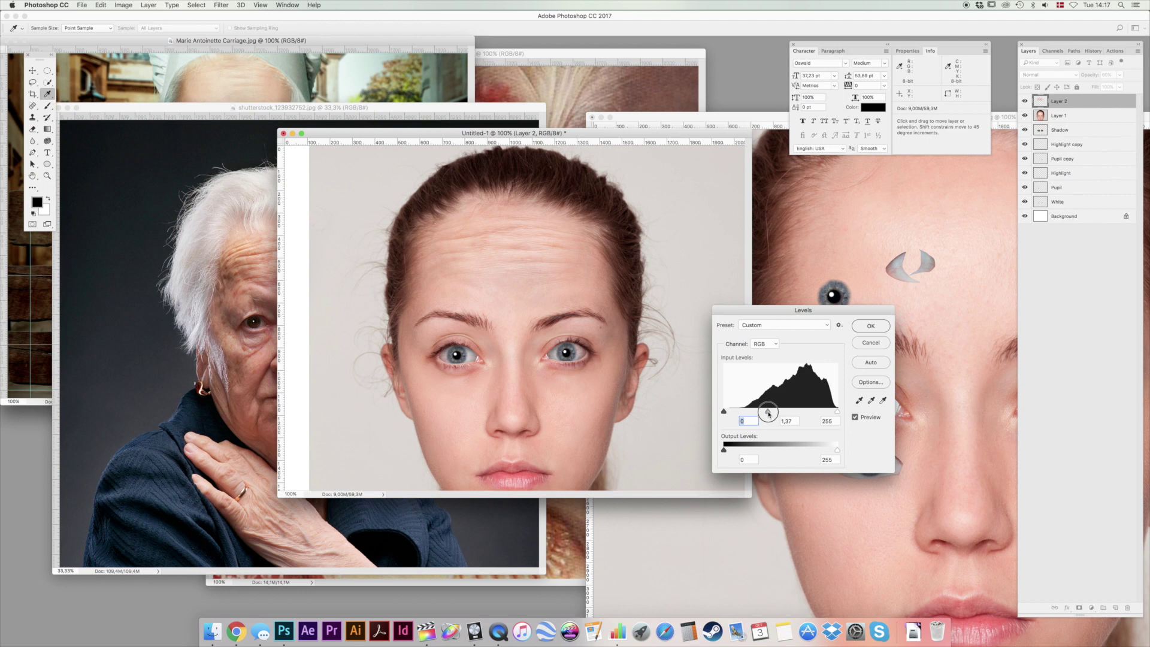
{"action": "key", "text": "Return"}
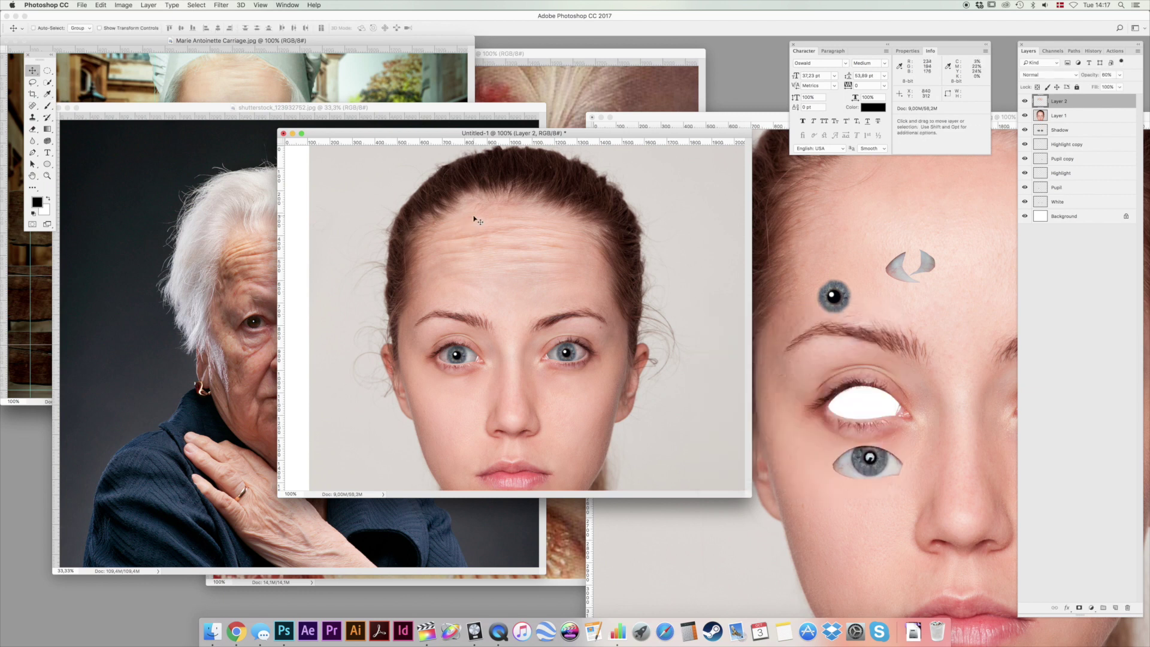
Rename the forehead patch layer as Forehead.
{"action": "double_click", "coordinate": [1060, 101]}
{"action": "type", "text": "Forehead"}
{"action": "key", "text": "Return"}
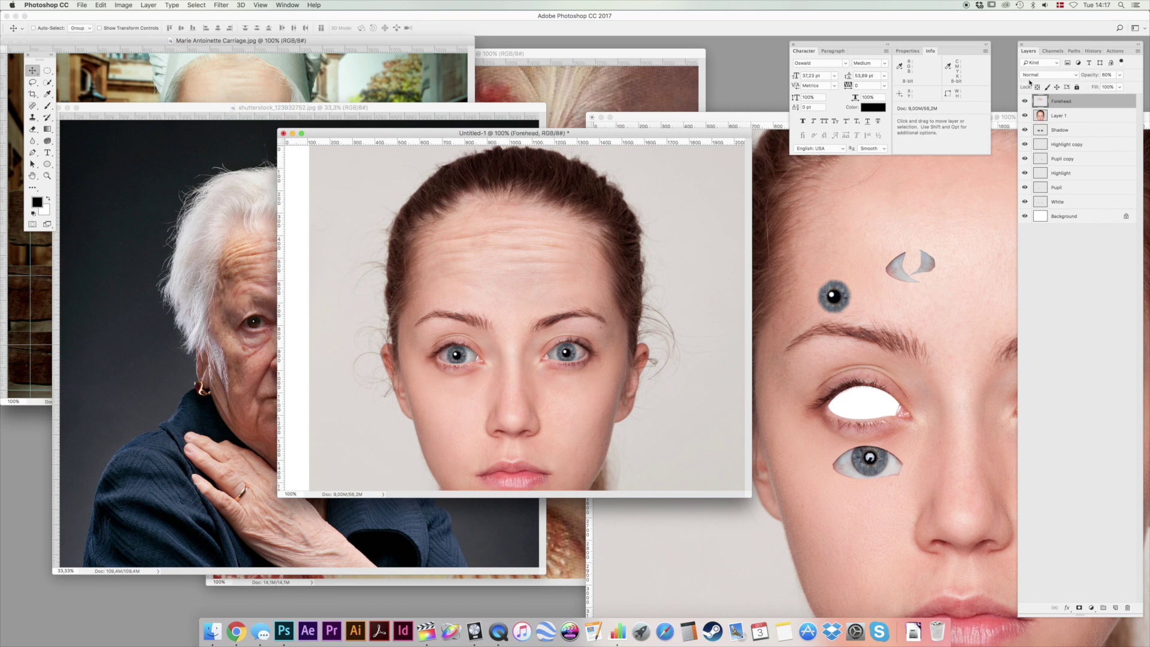
Compare the face with and without the Forehead layer, and move all layers above the Background up to show the whole face.
{"action": "left_click", "coordinate": [1024, 101]}
{"action": "left_click", "coordinate": [1025, 101]}
{"action": "key", "text": "super+alt+a"}
{"action": "left_click_drag", "start_coordinate": [557, 364], "coordinate": [554, 276]}
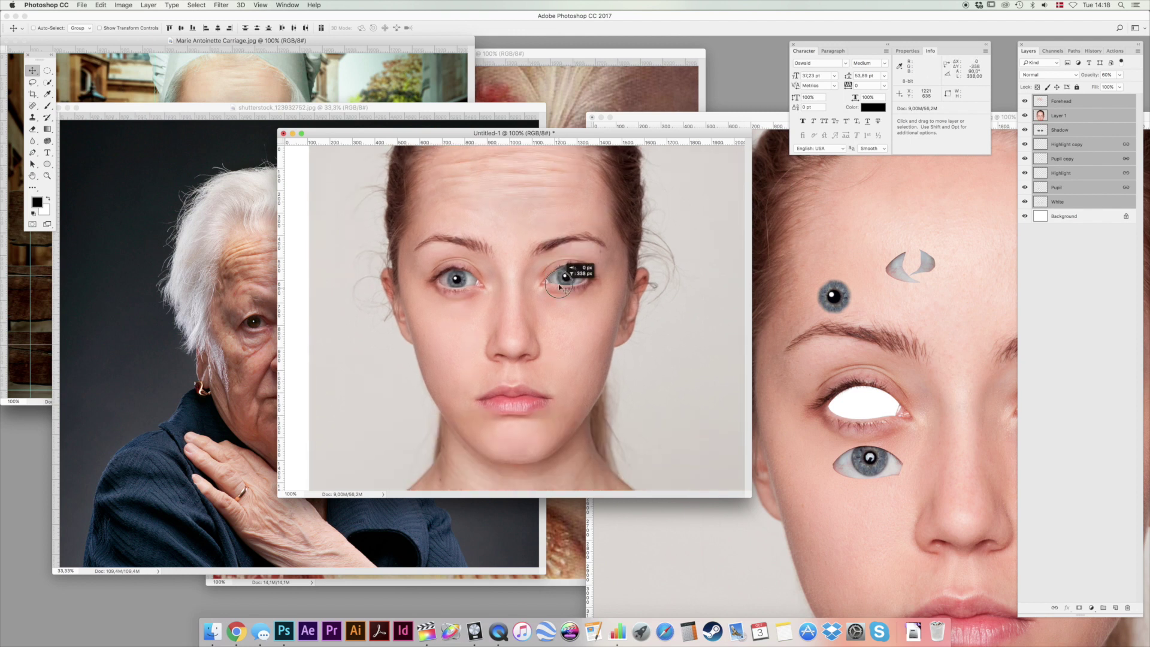
In the elderly woman's photo, lasso the under-eye bag and cheek on the image's left side and copy them.
{"action": "left_click", "coordinate": [152, 258]}
{"action": "key", "text": "l"}
{"action": "mouse_move", "coordinate": [274, 326]}
{"action": "left_mouse_down"}
{"action": "mouse_move", "coordinate": [218, 332]}
{"action": "mouse_move", "coordinate": [211, 346]}
{"action": "mouse_move", "coordinate": [214, 370]}
{"action": "mouse_move", "coordinate": [240, 395]}
{"action": "left_mouse_up"}
{"action": "left_click_drag", "start_coordinate": [271, 374], "coordinate": [286, 330]}
{"action": "key", "text": "super+c"}
{"action": "key", "text": "super+grave"}
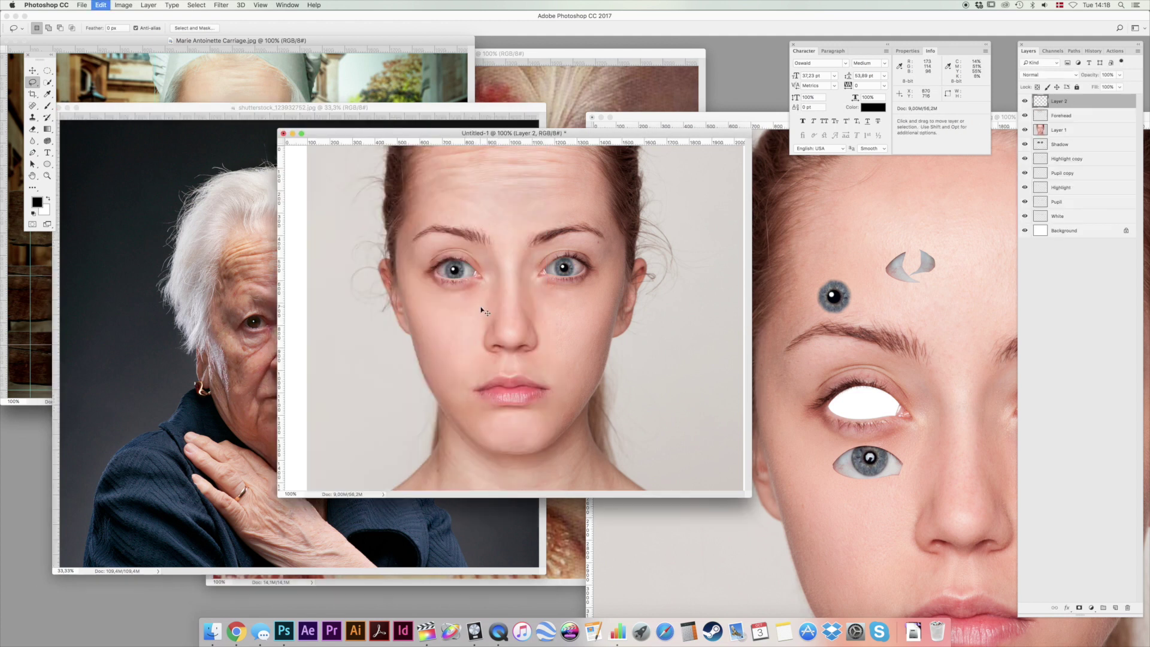
Paste the copied cheek patch into Untitled-1 and scale it to about 61%.
{"action": "key", "text": "super+v"}
{"action": "key", "text": "super+t"}
{"action": "mouse_move", "coordinate": [622, 216]}
{"action": "left_mouse_down"}
{"action": "mouse_move", "coordinate": [513, 284]}
{"action": "mouse_move", "coordinate": [530, 288]}
{"action": "left_mouse_up"}
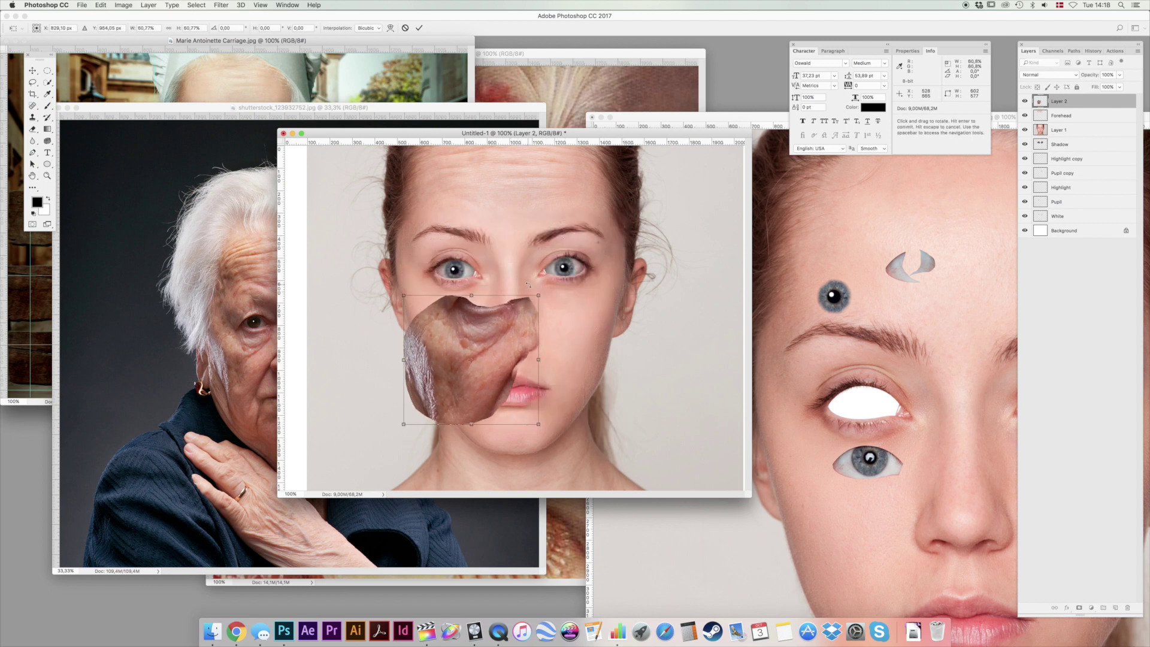
{"action": "key", "text": "Return"}
Brighten the pasted cheek patch with Levels, setting the midtone input to 1.53.
{"action": "key", "text": "l"}
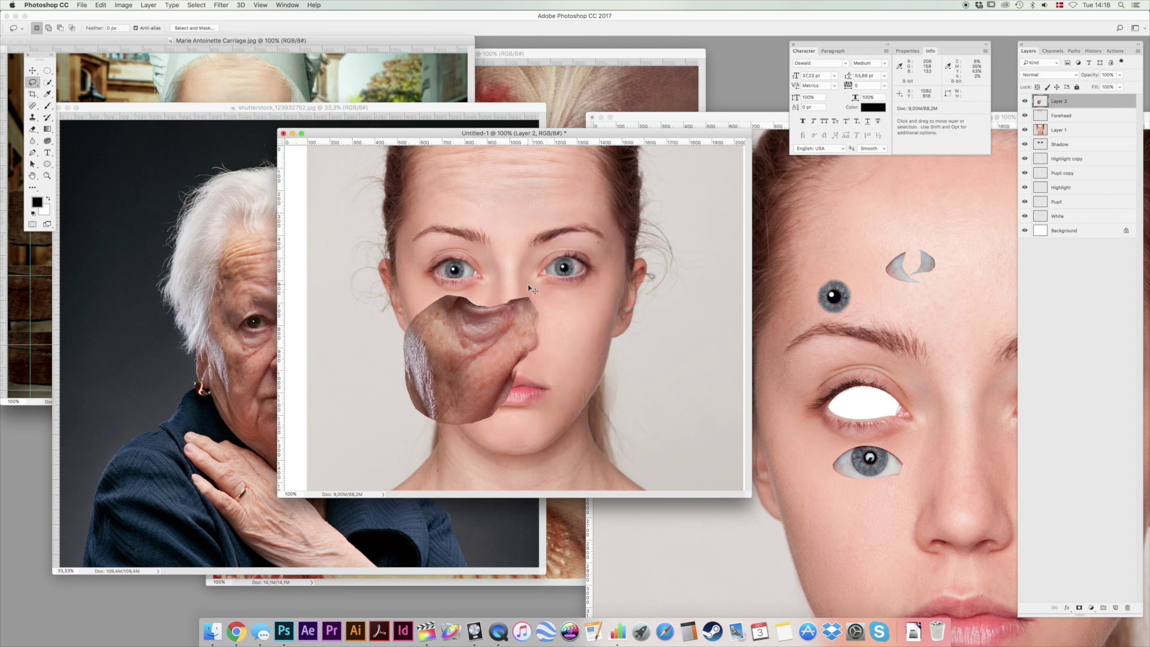
{"action": "key", "text": "super+l"}
{"action": "left_click_drag", "start_coordinate": [781, 413], "coordinate": [763, 413]}
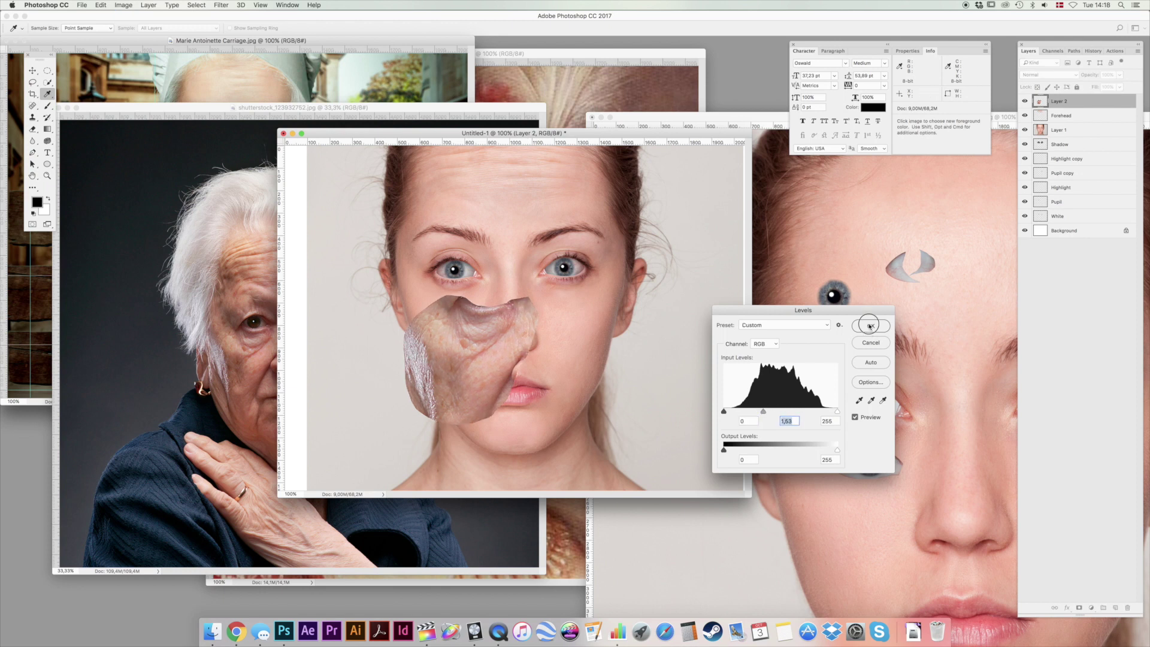
{"action": "left_click", "coordinate": [869, 326]}
Move the cheek patch under the eye on the image's left side and scale it down slightly to fit.
{"action": "key", "text": "v"}
{"action": "left_click_drag", "start_coordinate": [511, 341], "coordinate": [485, 308]}
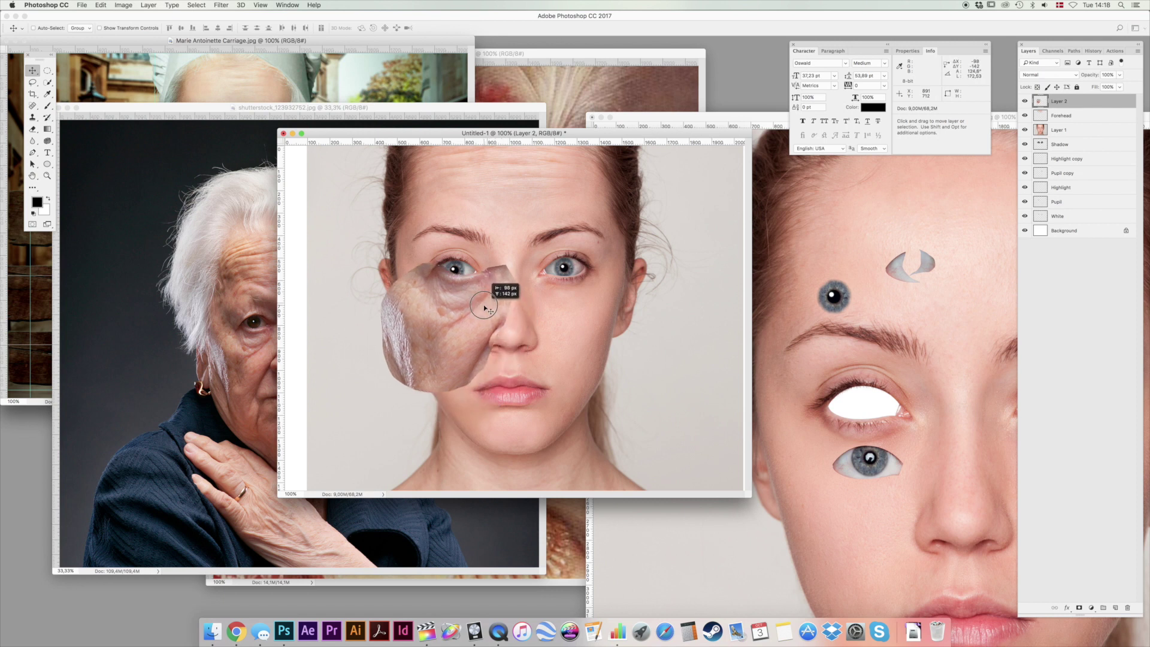
{"action": "key", "text": "super+t"}
{"action": "left_click_drag", "start_coordinate": [381, 393], "coordinate": [397, 385]}
{"action": "key", "text": "Return"}
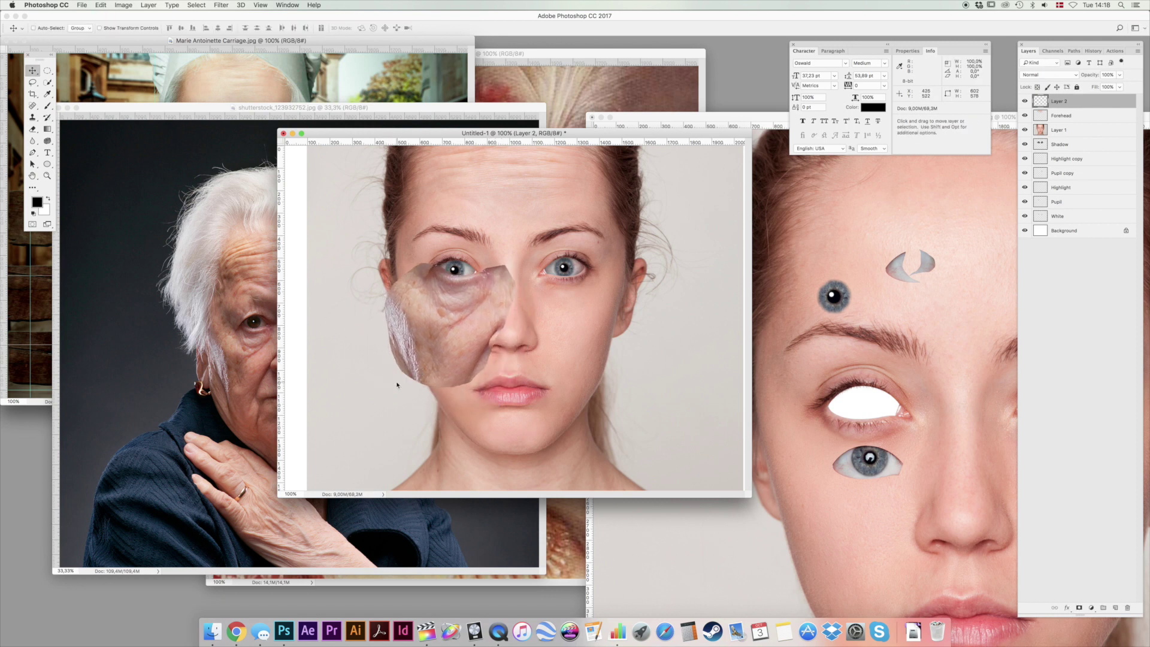
Erase the outer parts of the cheek patch at 100% eraser opacity, keeping the eye bag and cheek wrinkles.
{"action": "key", "text": "e"}
{"action": "key", "text": "0"}
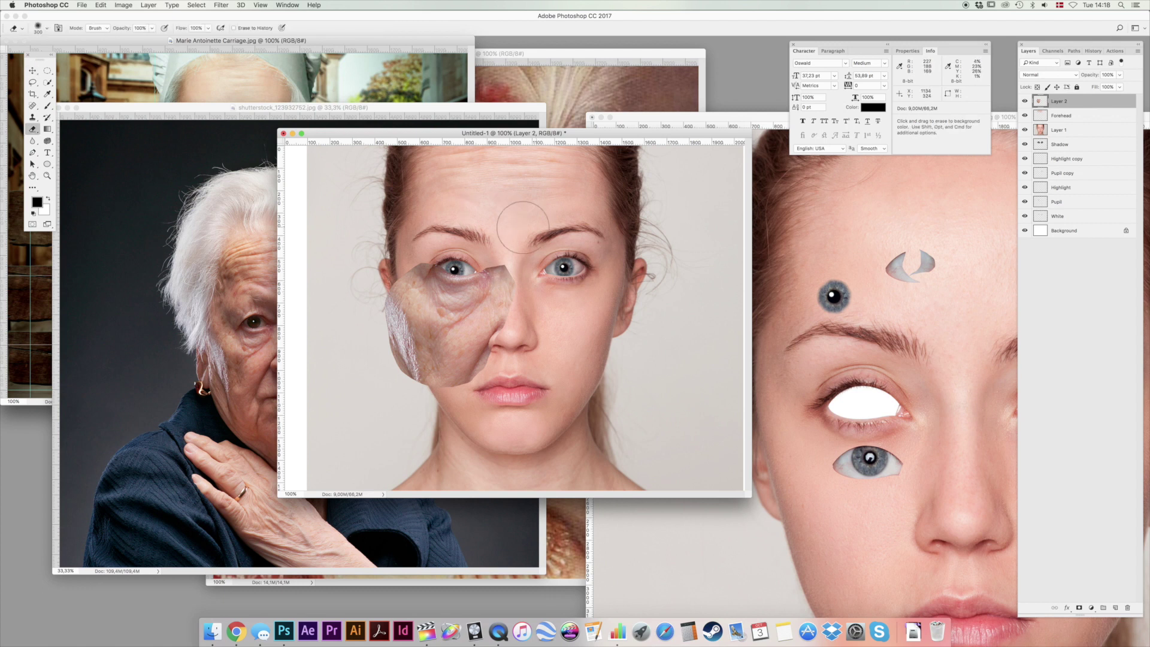
{"action": "mouse_move", "coordinate": [531, 278]}
{"action": "left_mouse_down"}
{"action": "mouse_move", "coordinate": [513, 359]}
{"action": "mouse_move", "coordinate": [478, 401]}
{"action": "mouse_move", "coordinate": [444, 406]}
{"action": "mouse_move", "coordinate": [368, 388]}
{"action": "mouse_move", "coordinate": [402, 382]}
{"action": "mouse_move", "coordinate": [373, 282]}
{"action": "mouse_move", "coordinate": [369, 296]}
{"action": "mouse_move", "coordinate": [383, 240]}
{"action": "left_mouse_up"}
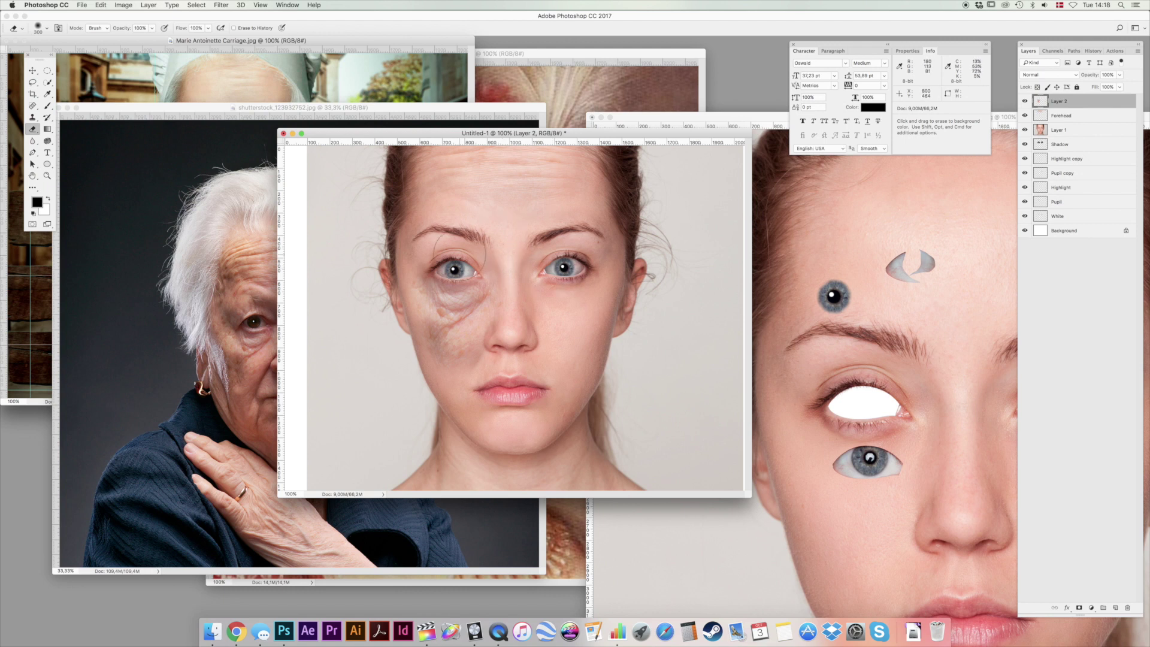
{"action": "key", "text": "v"}
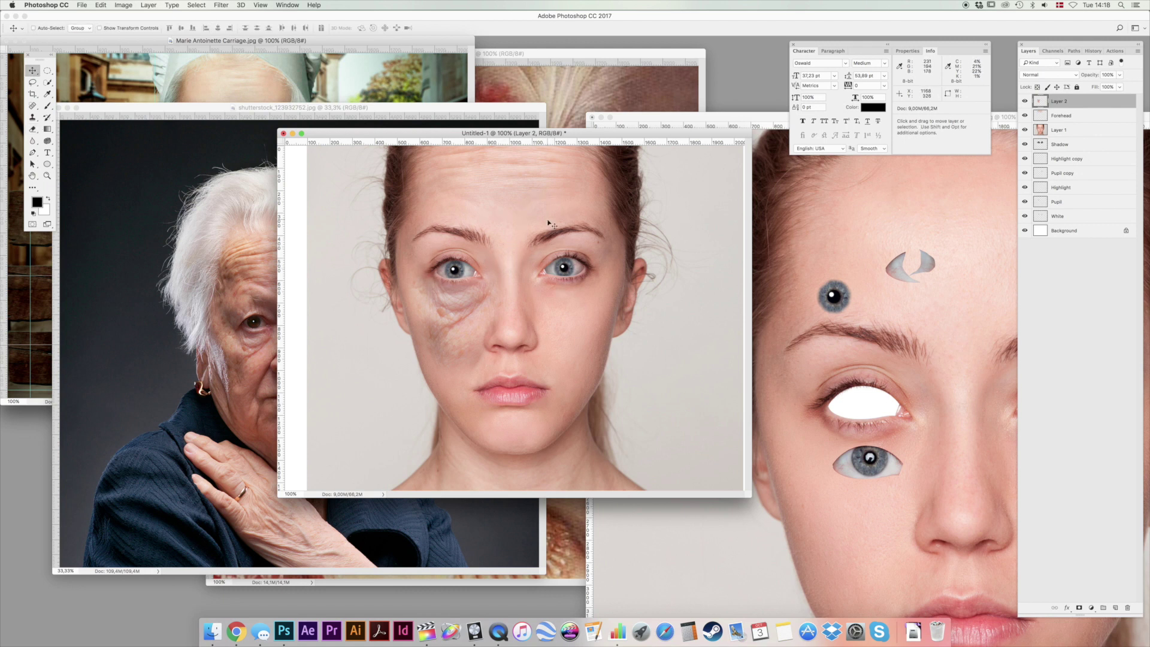
Set the cheek patch's layer opacity to 50% and reduce its height slightly to fit under the eye.
{"action": "key", "text": "5"}
{"action": "key", "text": "ctrl+t"}
{"action": "left_click_drag", "start_coordinate": [455, 387], "coordinate": [455, 377]}
{"action": "key", "text": "Return"}
{"action": "left_click_drag", "start_coordinate": [529, 233], "coordinate": [526, 254]}
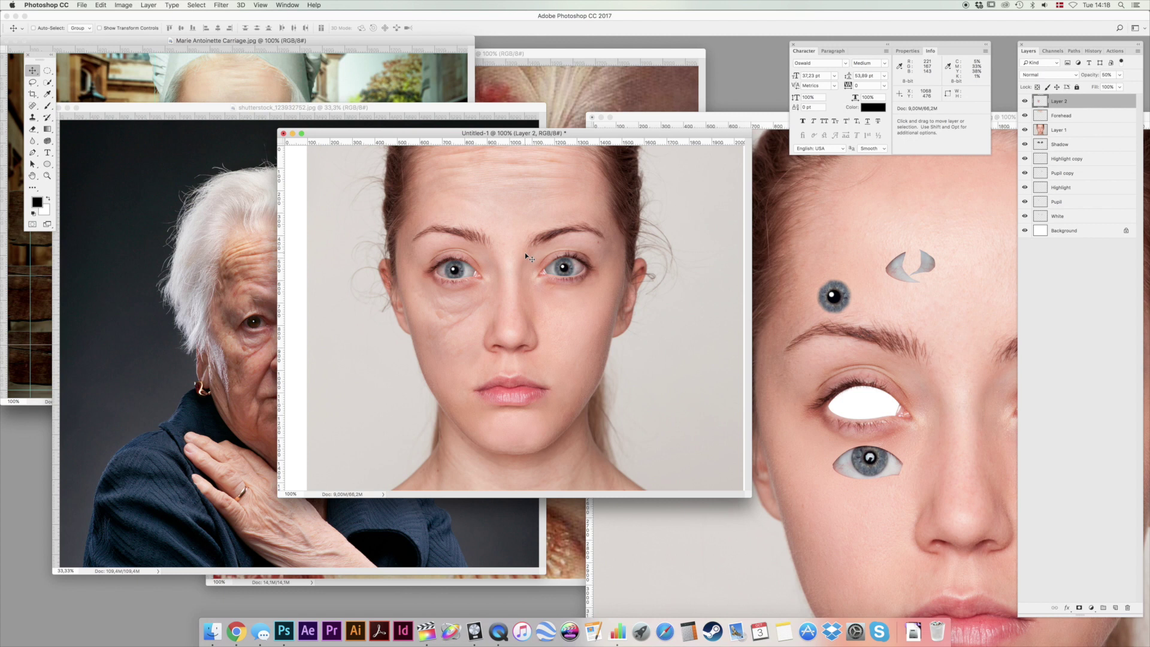
In the elderly woman's photo, lasso the under-eye bag and cheek on the image's right side and copy them.
{"action": "key", "text": "ctrl+Tab"}
{"action": "key", "text": "l"}
{"action": "mouse_move", "coordinate": [352, 327]}
{"action": "left_mouse_down"}
{"action": "mouse_move", "coordinate": [306, 324]}
{"action": "mouse_move", "coordinate": [298, 342]}
{"action": "mouse_move", "coordinate": [323, 383]}
{"action": "mouse_move", "coordinate": [354, 385]}
{"action": "left_mouse_up"}
{"action": "left_click_drag", "start_coordinate": [369, 339], "coordinate": [362, 330]}
{"action": "key", "text": "super+c"}
{"action": "key", "text": "ctrl+Tab"}
Paste the second cheek patch into Untitled-1 as a new layer and scale it down.
{"action": "key", "text": "super+v"}
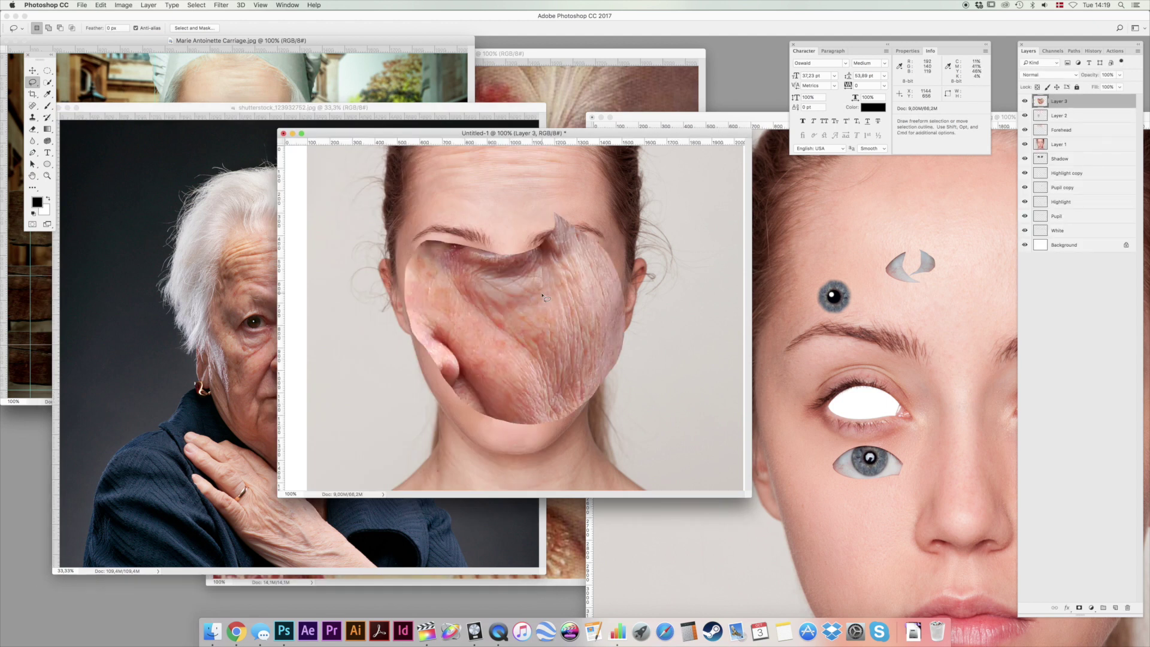
{"action": "key", "text": "super+t"}
{"action": "left_click_drag", "start_coordinate": [624, 212], "coordinate": [590, 246]}
{"action": "key", "text": "Return"}
Place the second cheek patch under the eye on the image's right side and shrink it to fit the cheek.
{"action": "left_click_drag", "start_coordinate": [519, 324], "coordinate": [591, 331]}
{"action": "key", "text": "super+t"}
{"action": "left_click_drag", "start_coordinate": [662, 398], "coordinate": [624, 376]}
{"action": "key", "text": "Return"}
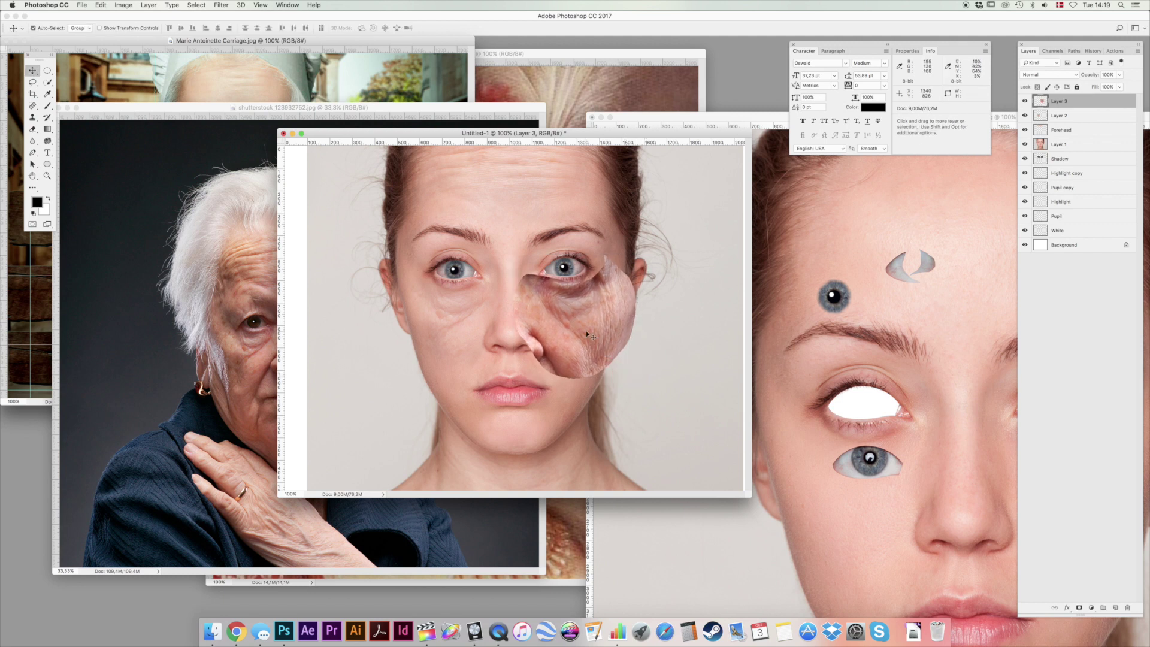
Brighten the second cheek patch with Levels, setting the midtone input to 1.42.
{"action": "key", "text": "super+l"}
{"action": "left_click_drag", "start_coordinate": [782, 413], "coordinate": [767, 412]}
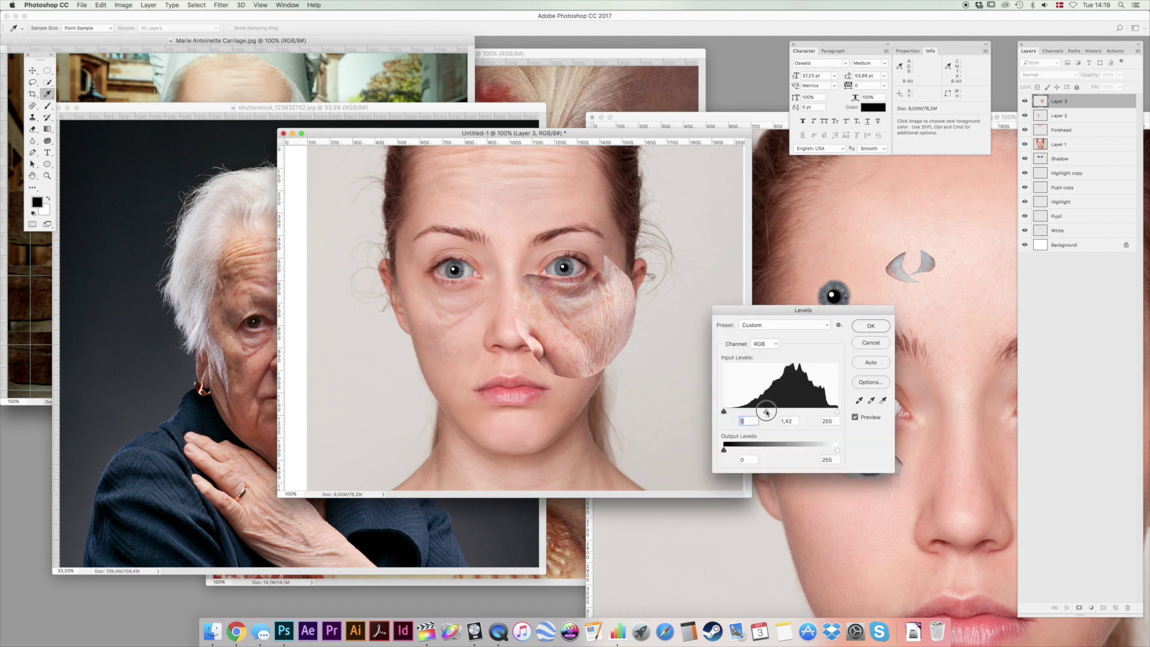
{"action": "left_click", "coordinate": [871, 327]}
Erase the hard edges of the second cheek patch to blend it into the skin, and set its layer opacity to 50%.
{"action": "key", "text": "e"}
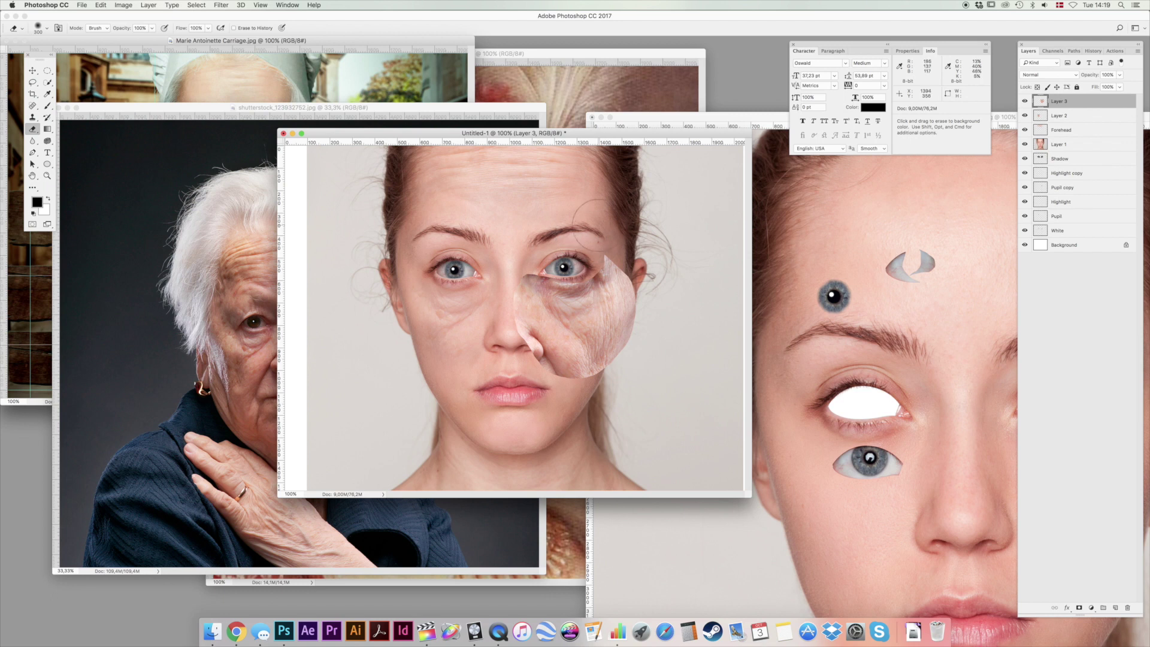
{"action": "mouse_move", "coordinate": [575, 239]}
{"action": "left_mouse_down"}
{"action": "mouse_move", "coordinate": [496, 263]}
{"action": "mouse_move", "coordinate": [524, 371]}
{"action": "mouse_move", "coordinate": [564, 398]}
{"action": "mouse_move", "coordinate": [635, 363]}
{"action": "mouse_move", "coordinate": [663, 301]}
{"action": "mouse_move", "coordinate": [642, 286]}
{"action": "mouse_move", "coordinate": [647, 348]}
{"action": "left_mouse_up"}
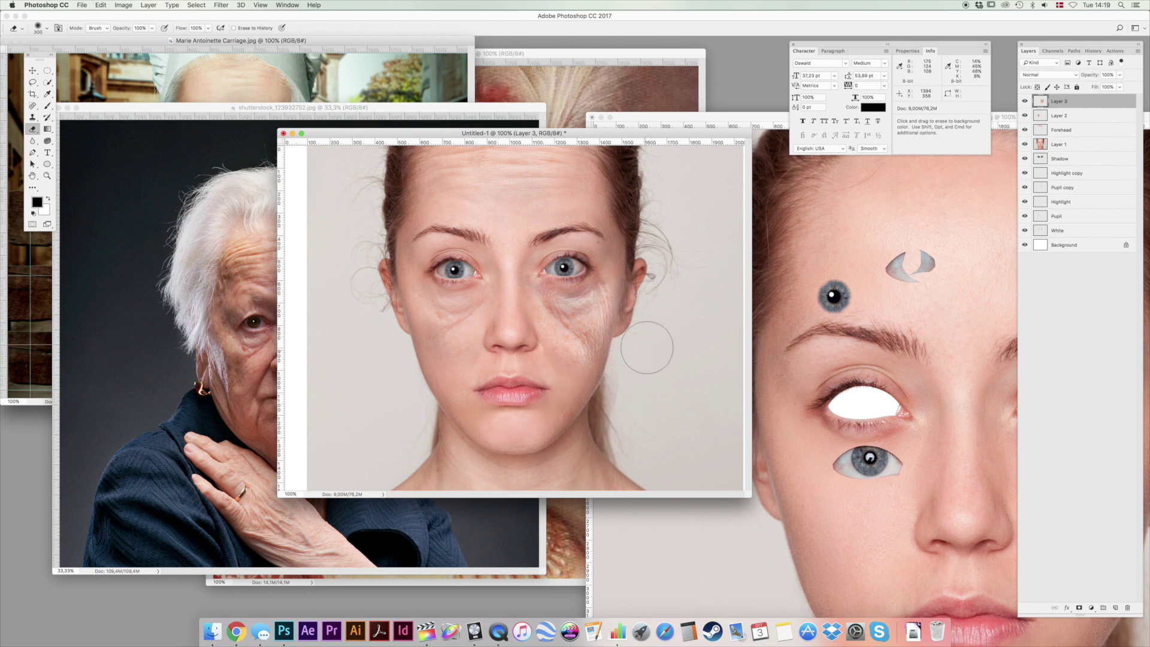
{"action": "key", "text": "v"}
{"action": "key", "text": "5"}
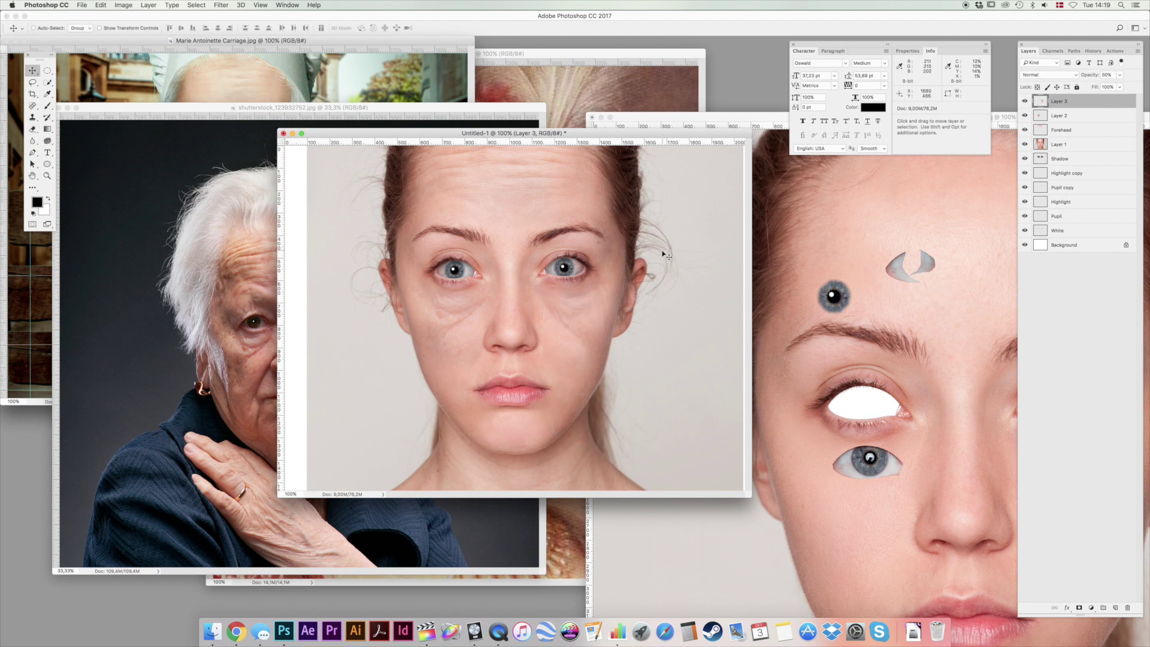
Merge the two cheek patch layers into one and rename the merged layer Under Eyes.
{"action": "left_click_drag", "start_coordinate": [635, 251], "coordinate": [634, 249]}
{"action": "left_click", "coordinate": [1080, 118], "text": "shift"}
{"action": "key", "text": "super+e"}
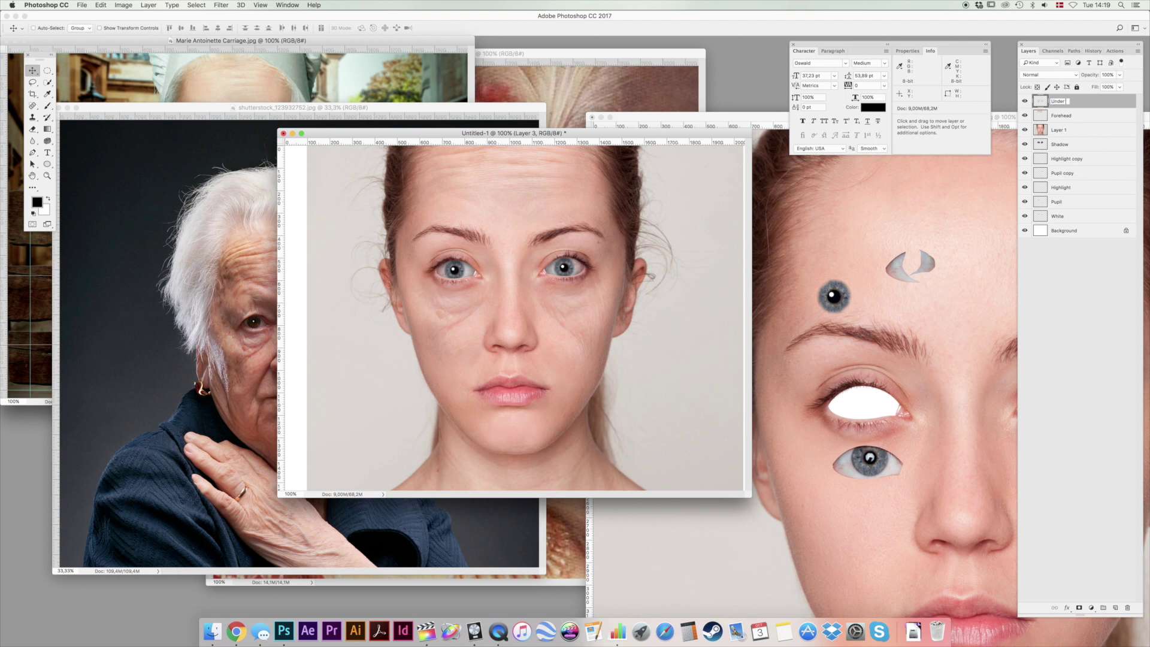
{"action": "key", "text": "Return"}
In the elderly woman's photo, lasso the lower cheek and mouth fold on the image's left side and copy them.
{"action": "left_click", "coordinate": [259, 418]}
{"action": "key", "text": "l"}
{"action": "mouse_move", "coordinate": [234, 390]}
{"action": "left_mouse_down"}
{"action": "mouse_move", "coordinate": [246, 443]}
{"action": "mouse_move", "coordinate": [279, 428]}
{"action": "mouse_move", "coordinate": [285, 381]}
{"action": "mouse_move", "coordinate": [268, 367]}
{"action": "left_mouse_up"}
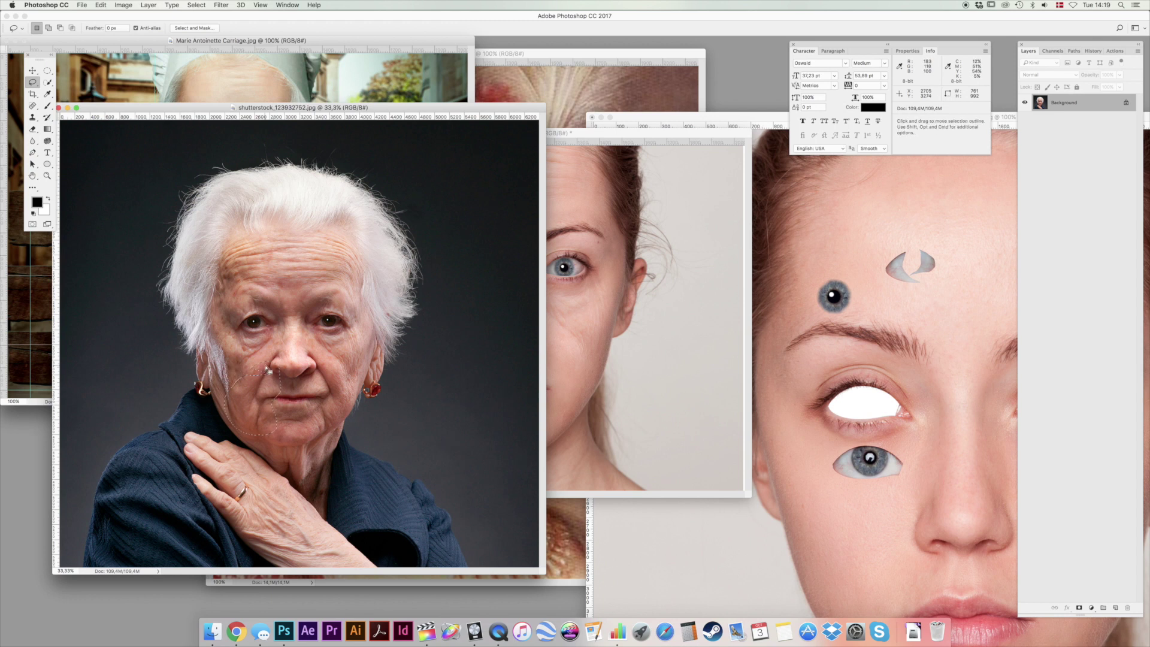
{"action": "key", "text": "shift"}
{"action": "key", "text": "super+c"}
Paste the mouth-fold patch into Untitled-1 as a new layer and scale it down to about 54%.
{"action": "key", "text": "ctrl+Tab"}
{"action": "key", "text": "super+v"}
{"action": "key", "text": "super+t"}
{"action": "left_click_drag", "start_coordinate": [599, 208], "coordinate": [563, 259]}
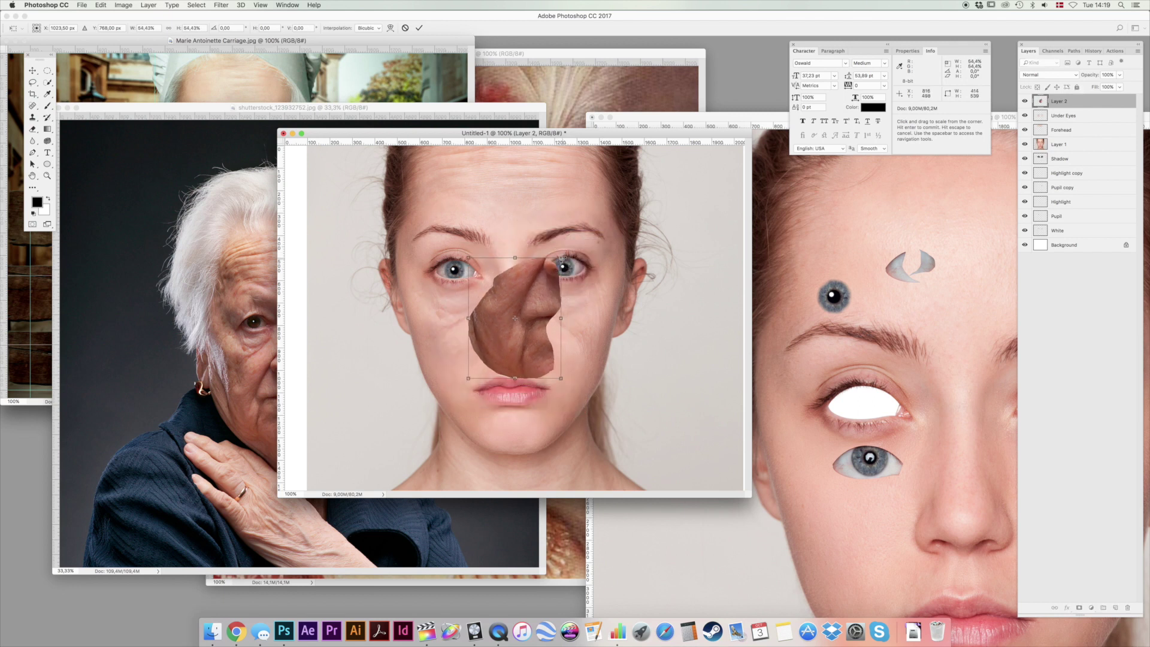
{"action": "key", "text": "Return"}
Brighten the mouth-fold patch with Levels, setting the midtone input to 1.63.
{"action": "key", "text": "super+l"}
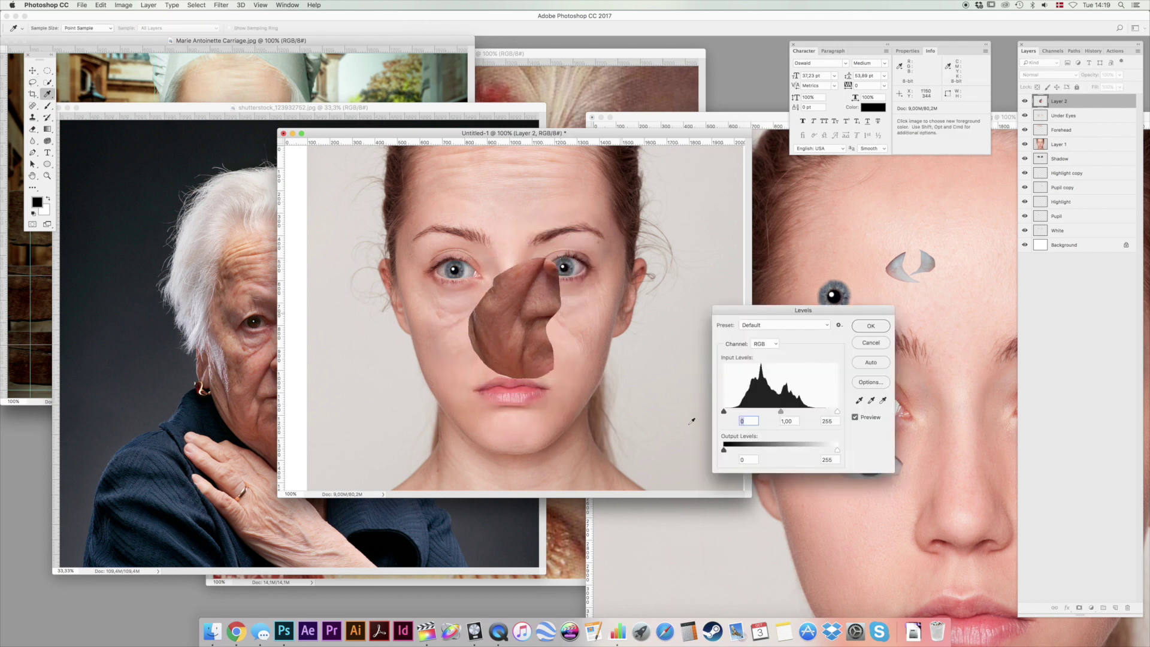
{"action": "left_click_drag", "start_coordinate": [781, 413], "coordinate": [763, 412]}
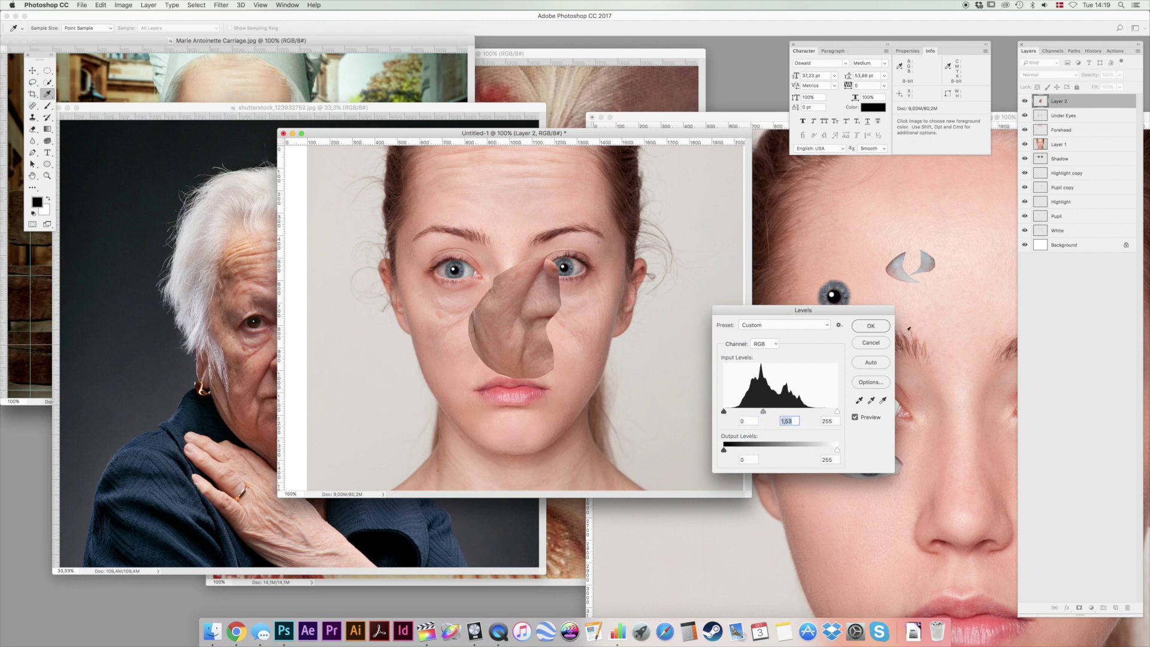
{"action": "left_click", "coordinate": [870, 326]}
Place the mouth-fold patch over the lower cheek beside the mouth on the image's left side and fit it with Free Transform.
{"action": "key", "text": "v"}
{"action": "left_click_drag", "start_coordinate": [573, 310], "coordinate": [522, 368]}
{"action": "key", "text": "super+t"}
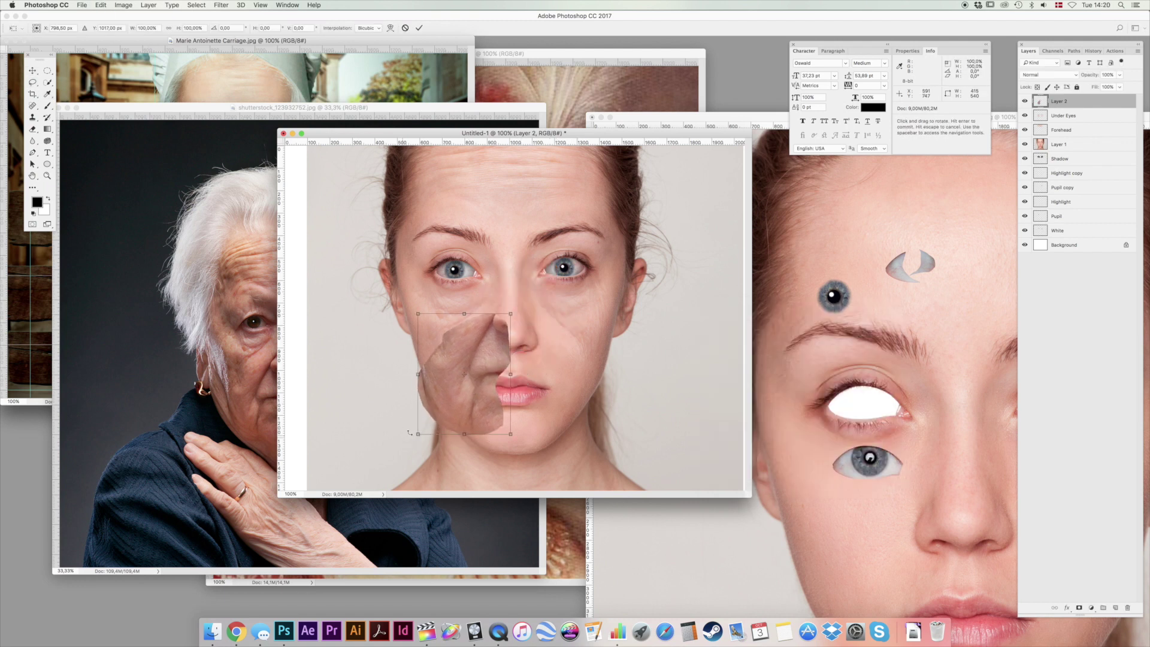
{"action": "left_click_drag", "start_coordinate": [422, 430], "coordinate": [423, 430]}
{"action": "key", "text": "Return"}
Erase the mouth-fold patch's edges to blend it into the cheek, and brighten its midtones slightly with Levels.
{"action": "key", "text": "e"}
{"action": "mouse_move", "coordinate": [491, 287]}
{"action": "left_mouse_down"}
{"action": "mouse_move", "coordinate": [523, 359]}
{"action": "mouse_move", "coordinate": [505, 398]}
{"action": "mouse_move", "coordinate": [528, 441]}
{"action": "mouse_move", "coordinate": [500, 456]}
{"action": "mouse_move", "coordinate": [430, 434]}
{"action": "mouse_move", "coordinate": [403, 385]}
{"action": "mouse_move", "coordinate": [427, 314]}
{"action": "mouse_move", "coordinate": [445, 301]}
{"action": "mouse_move", "coordinate": [403, 345]}
{"action": "mouse_move", "coordinate": [417, 448]}
{"action": "left_mouse_up"}
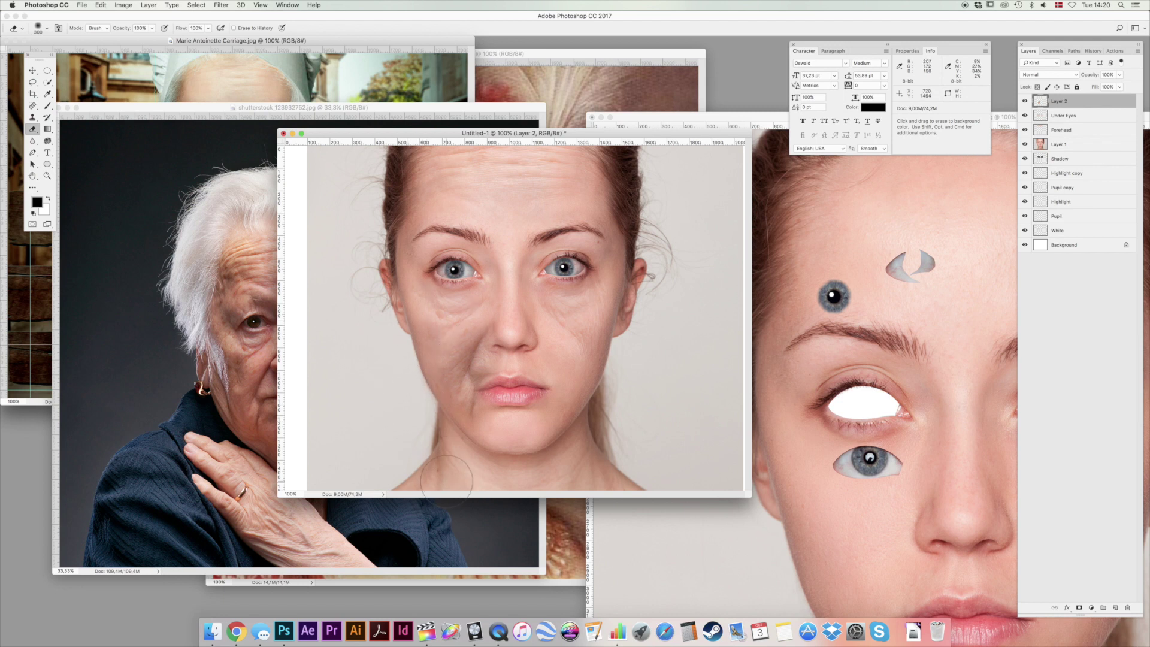
{"action": "key", "text": "ctrl+l"}
{"action": "left_click_drag", "start_coordinate": [781, 412], "coordinate": [774, 412]}
{"action": "left_click", "coordinate": [869, 328]}
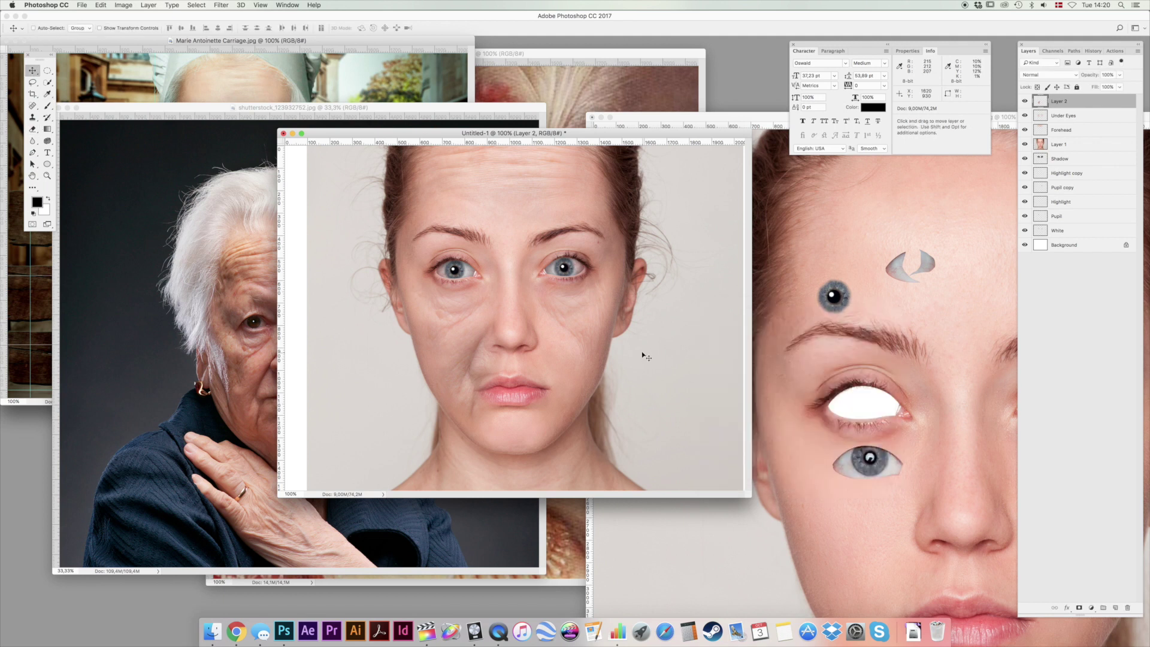
In the elderly woman's photo, lasso the lower cheek and mouth fold on the image's right side and copy them.
{"action": "key", "text": "ctrl+Tab"}
{"action": "key", "text": "l"}
{"action": "mouse_move", "coordinate": [320, 352]}
{"action": "left_mouse_down"}
{"action": "mouse_move", "coordinate": [307, 377]}
{"action": "mouse_move", "coordinate": [309, 435]}
{"action": "mouse_move", "coordinate": [362, 384]}
{"action": "mouse_move", "coordinate": [323, 354]}
{"action": "left_mouse_up"}
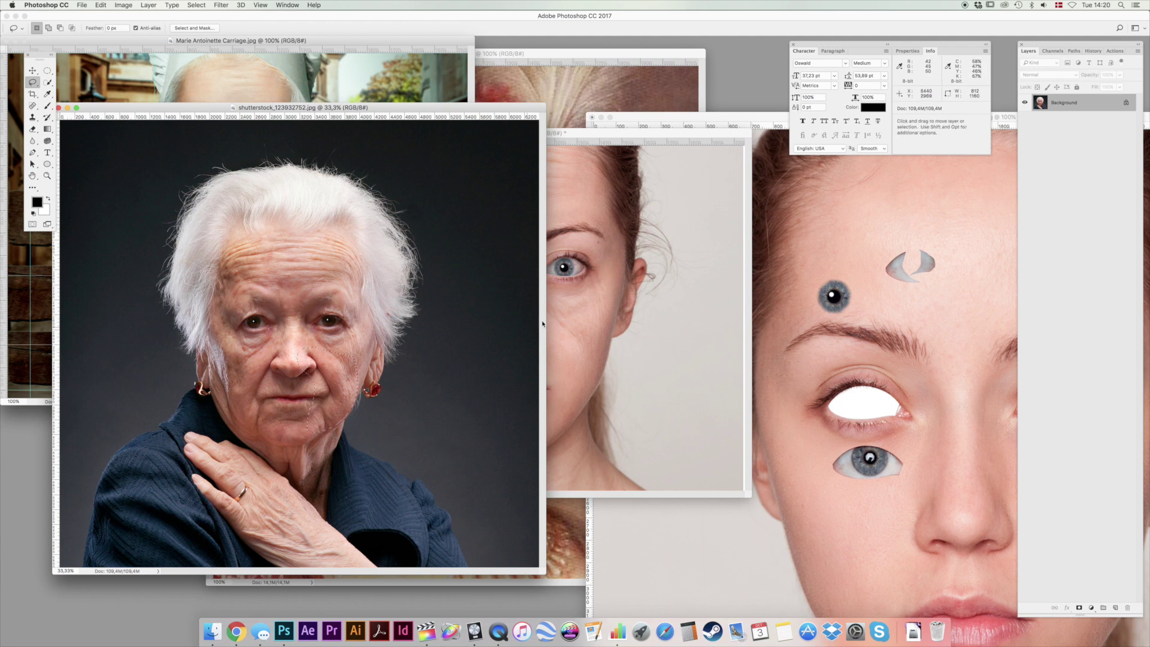
Paste the second mouth-fold patch into Untitled-1 and scale it down to fit the lower cheek on the image's right side.
{"action": "left_click", "coordinate": [566, 322]}
{"action": "key", "text": "ctrl+v"}
{"action": "key", "text": "ctrl+t"}
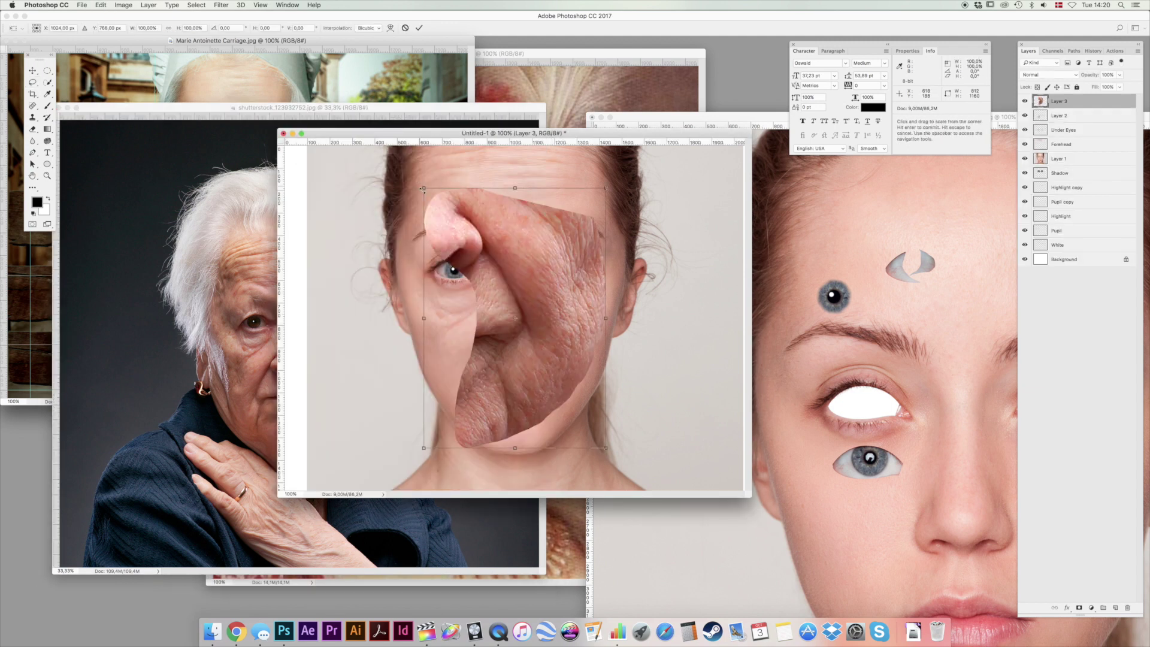
{"action": "left_click_drag", "start_coordinate": [424, 188], "coordinate": [528, 286]}
{"action": "key", "text": "Return"}
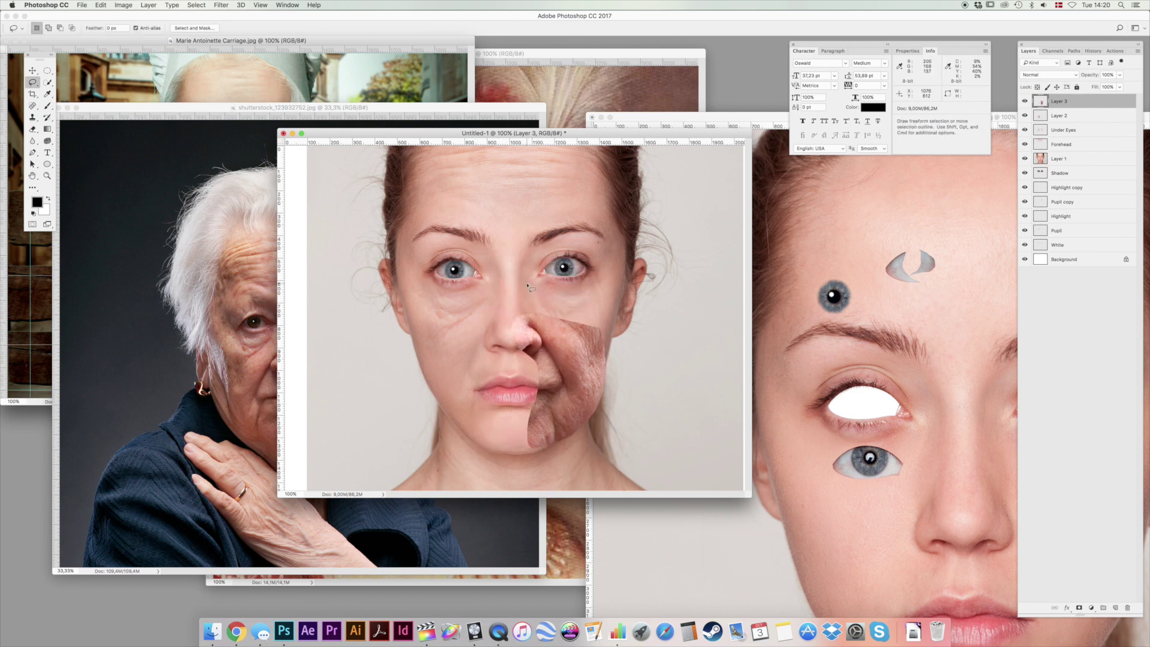
Brighten the second mouth-fold patch with Levels, setting the midtone input to 1.70.
{"action": "key", "text": "ctrl+l"}
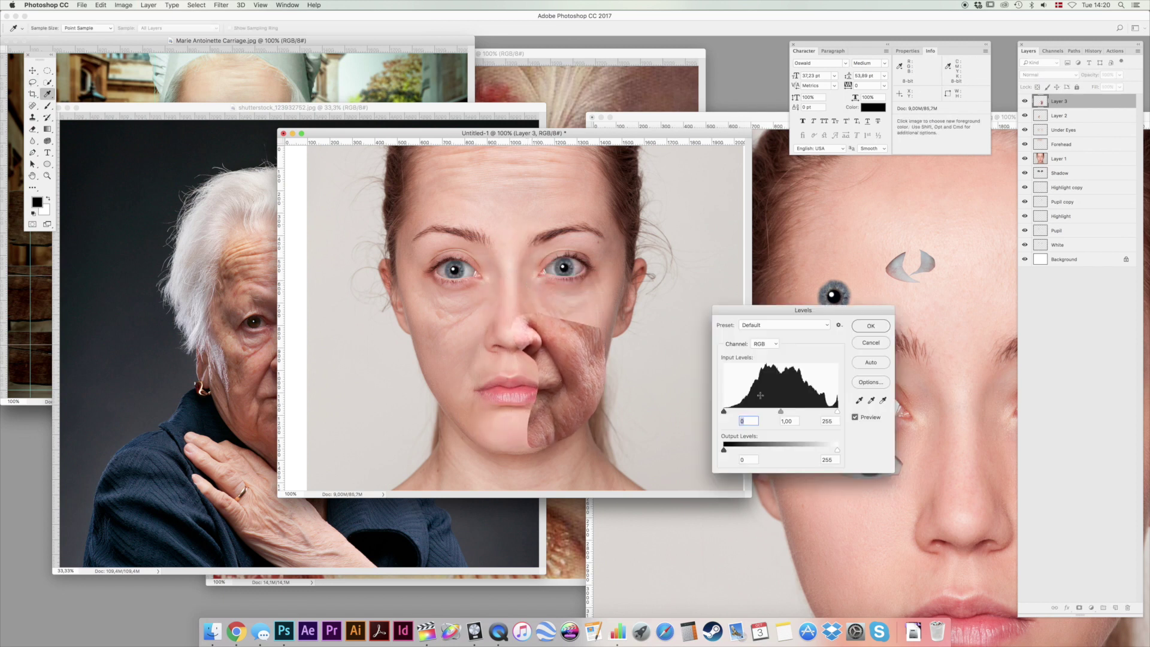
{"action": "left_click_drag", "start_coordinate": [780, 413], "coordinate": [759, 412]}
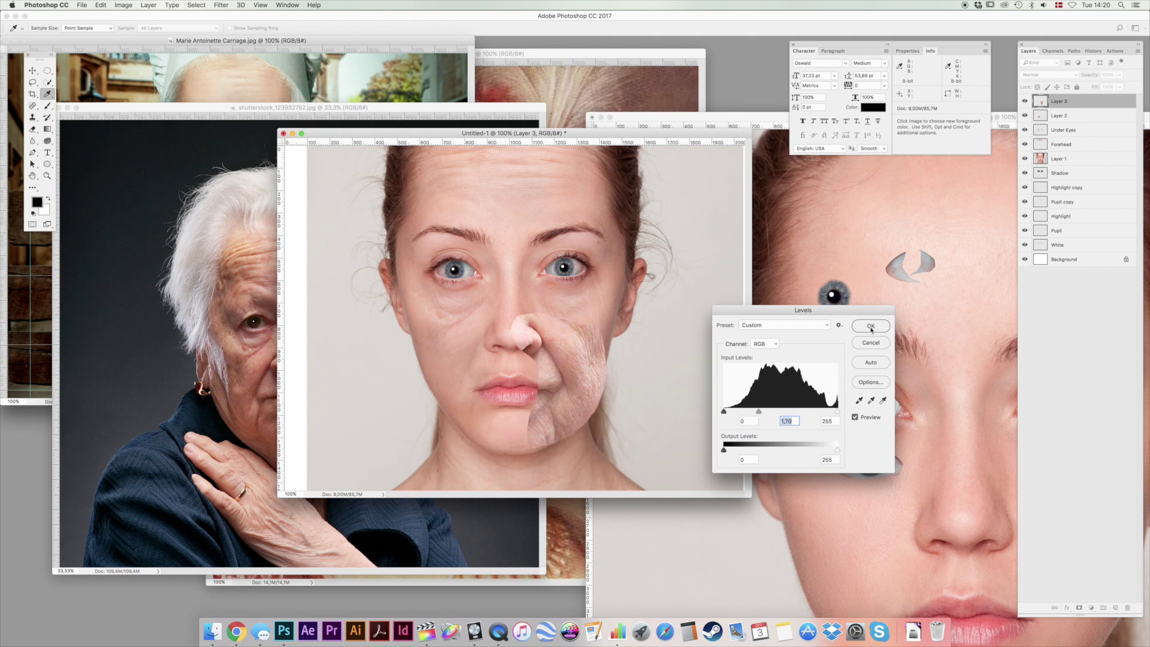
{"action": "left_click", "coordinate": [869, 326]}
Erase the second mouth-fold patch's edges around the nose, lips and cheek, and set its layer opacity to 40%.
{"action": "key", "text": "e"}
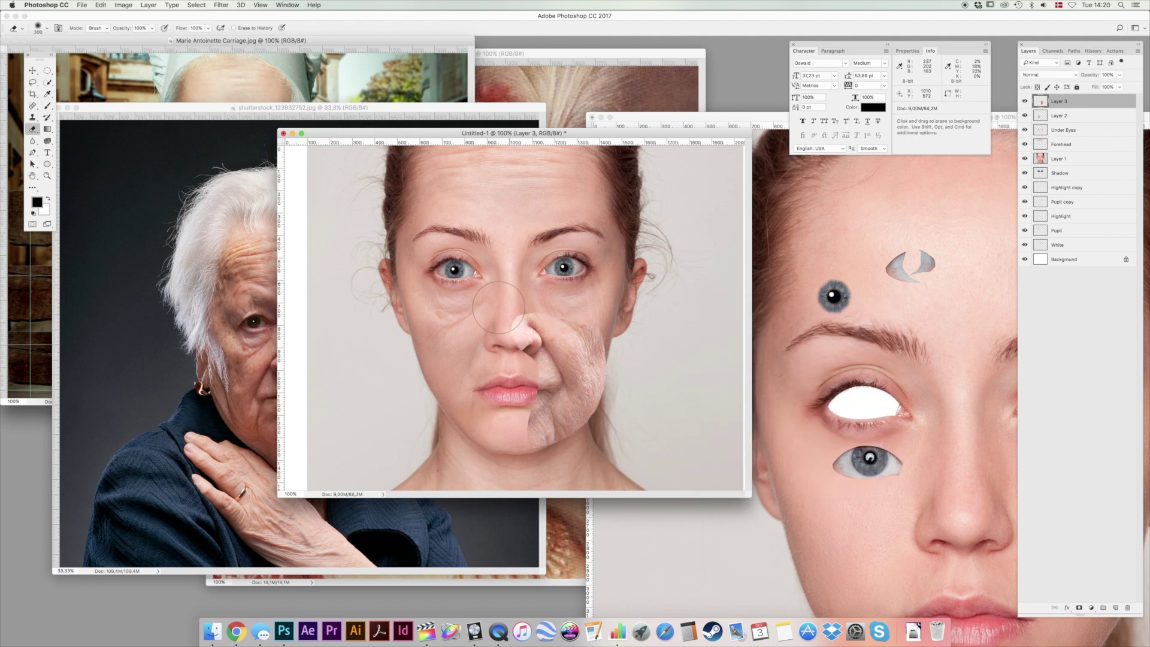
{"action": "left_click_drag", "start_coordinate": [528, 291], "coordinate": [511, 324]}
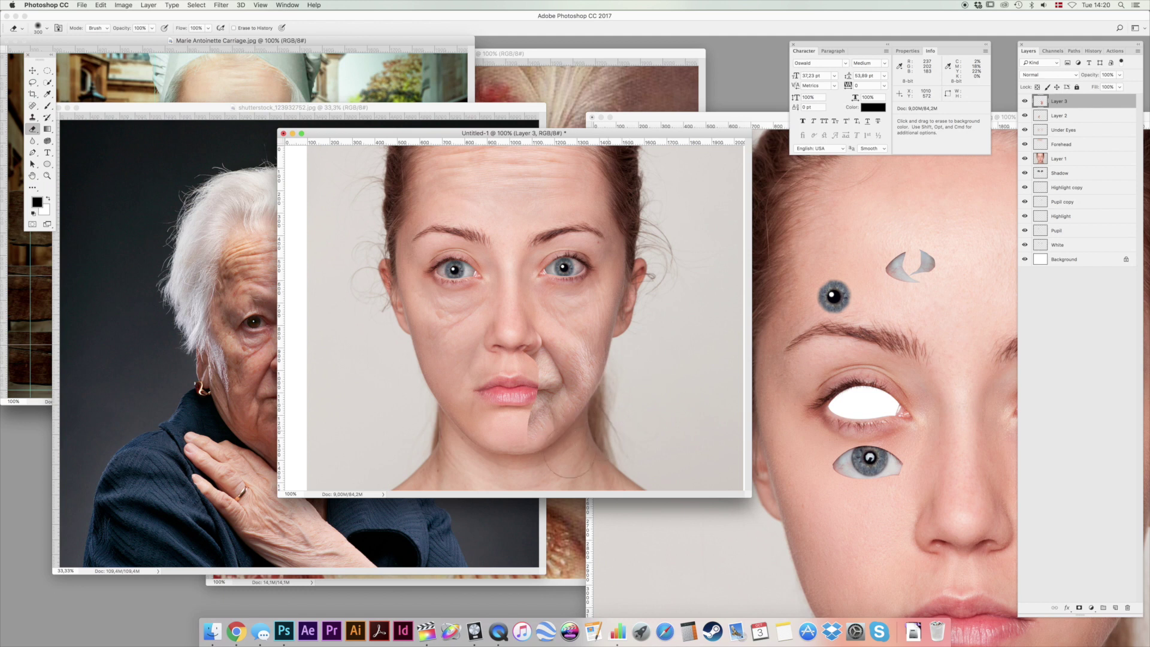
{"action": "mouse_move", "coordinate": [515, 393]}
{"action": "left_mouse_down"}
{"action": "mouse_move", "coordinate": [512, 407]}
{"action": "mouse_move", "coordinate": [527, 359]}
{"action": "left_mouse_up"}
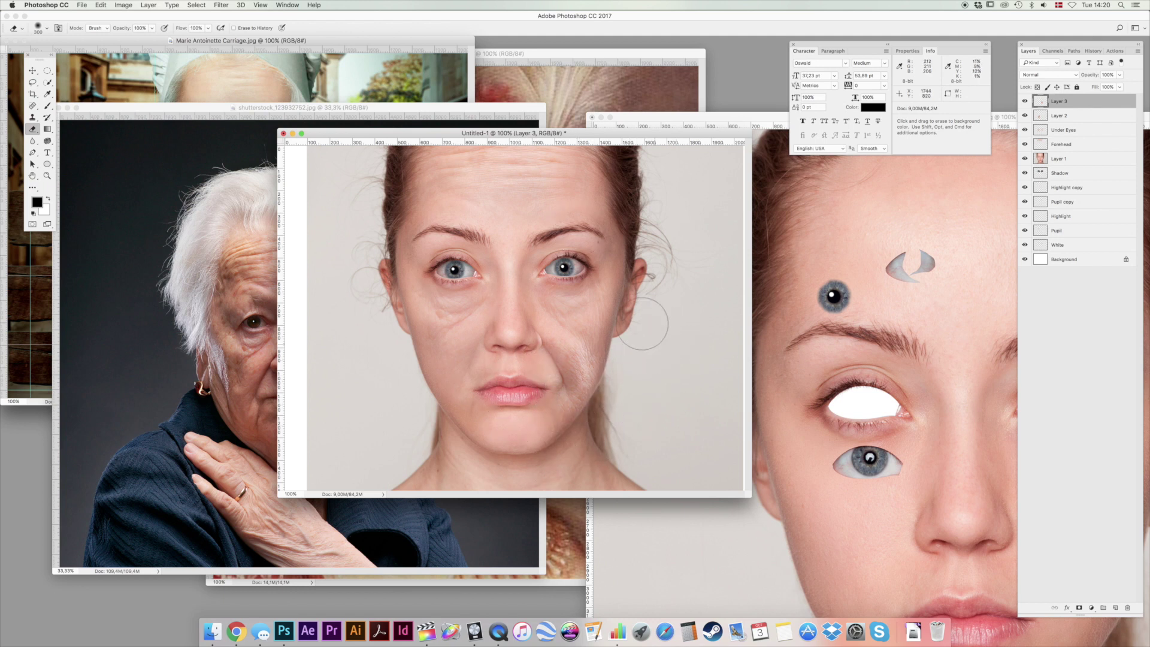
{"action": "key", "text": "v"}
{"action": "key", "text": "4"}
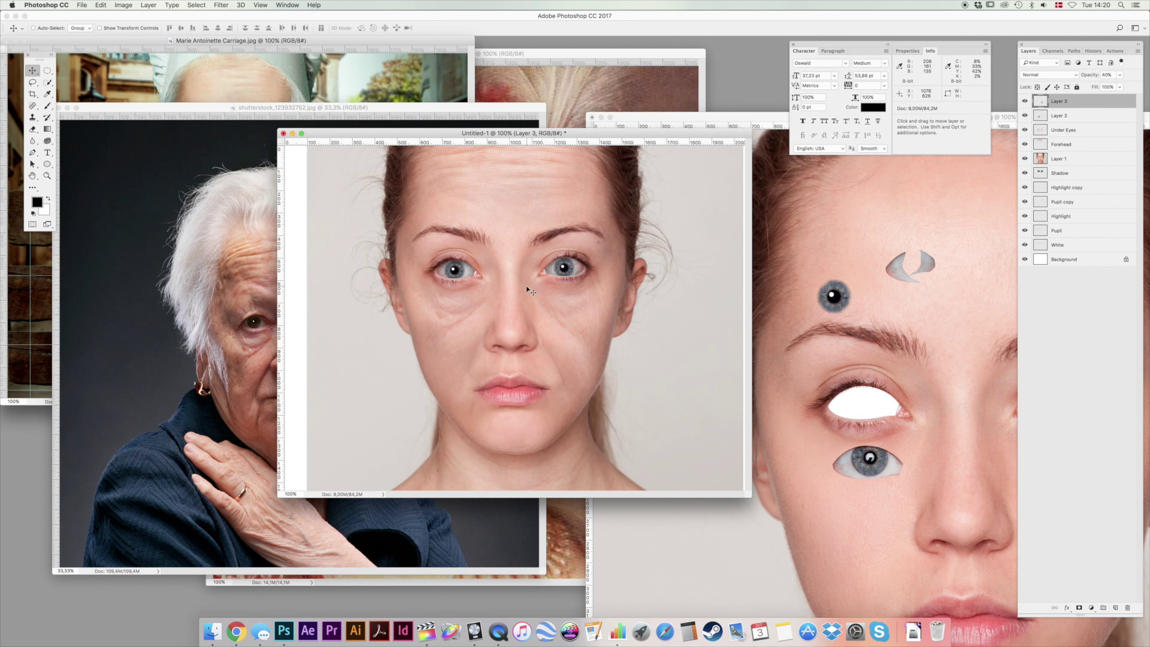
Bring Marie Antoinette Carriage.jpg forward and move its window clear of the tools to examine the finished face.
{"action": "left_click", "coordinate": [317, 60]}
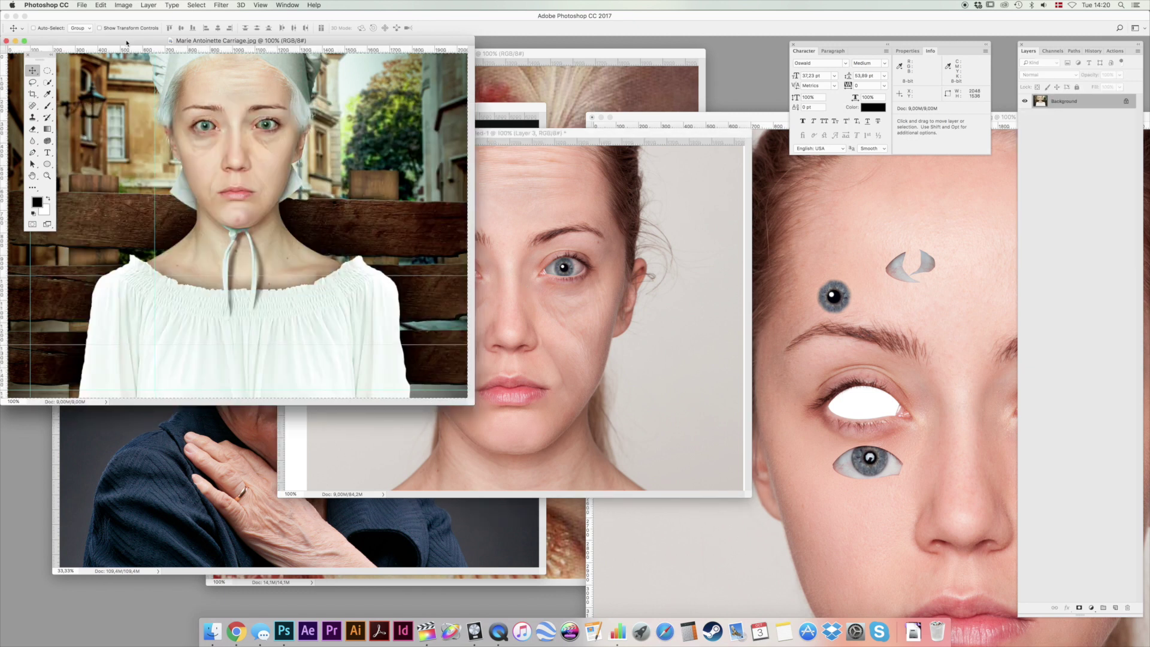
{"action": "left_click_drag", "start_coordinate": [257, 40], "coordinate": [295, 59]}
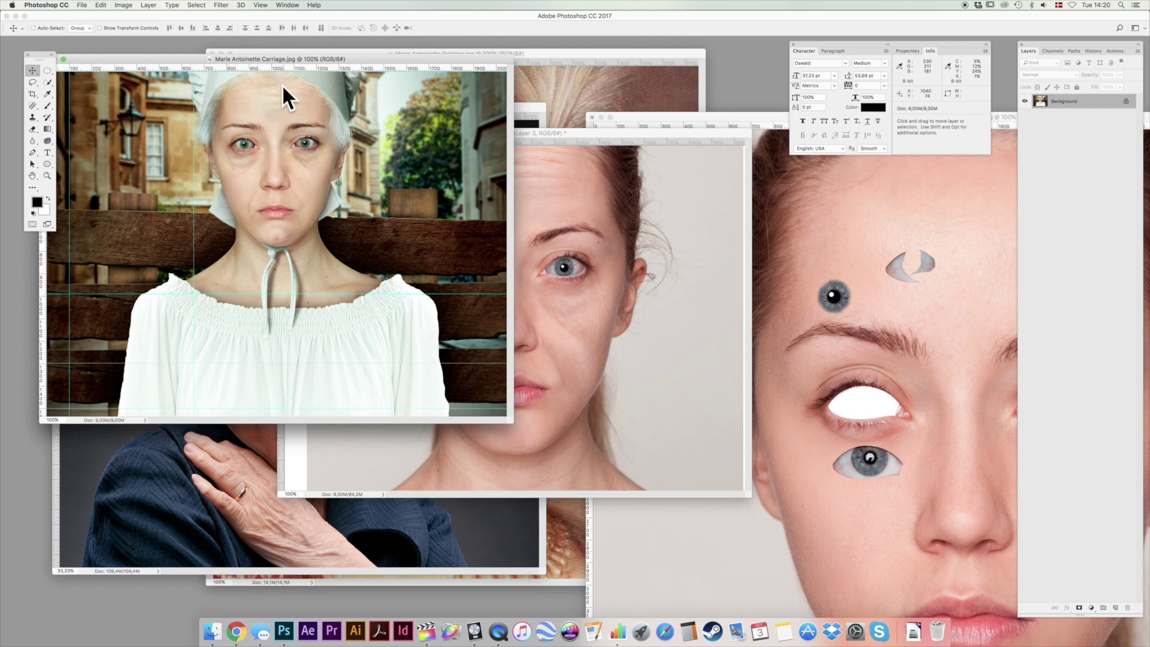
{"action": "left_click", "coordinate": [659, 219]}
In Marie Antoinette Painting.jpg, lasso the chin below the lips and copy it.
{"action": "left_click", "coordinate": [589, 74]}
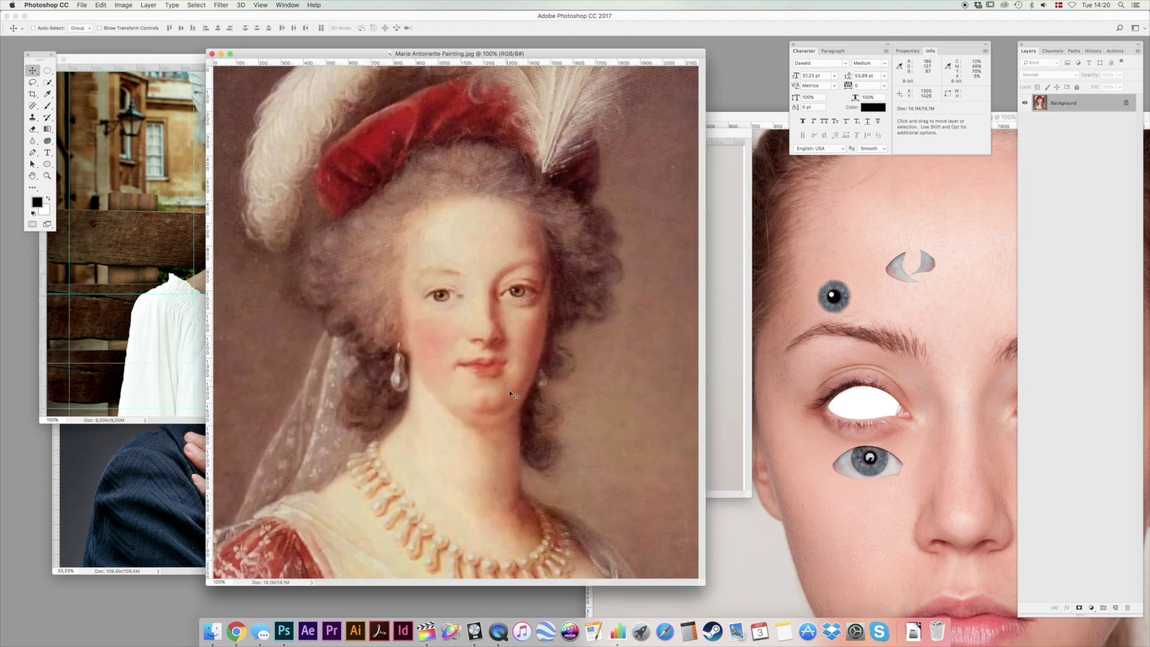
{"action": "key", "text": "l"}
{"action": "mouse_move", "coordinate": [489, 384]}
{"action": "left_mouse_down"}
{"action": "mouse_move", "coordinate": [453, 402]}
{"action": "mouse_move", "coordinate": [473, 424]}
{"action": "mouse_move", "coordinate": [508, 418]}
{"action": "mouse_move", "coordinate": [500, 381]}
{"action": "left_mouse_up"}
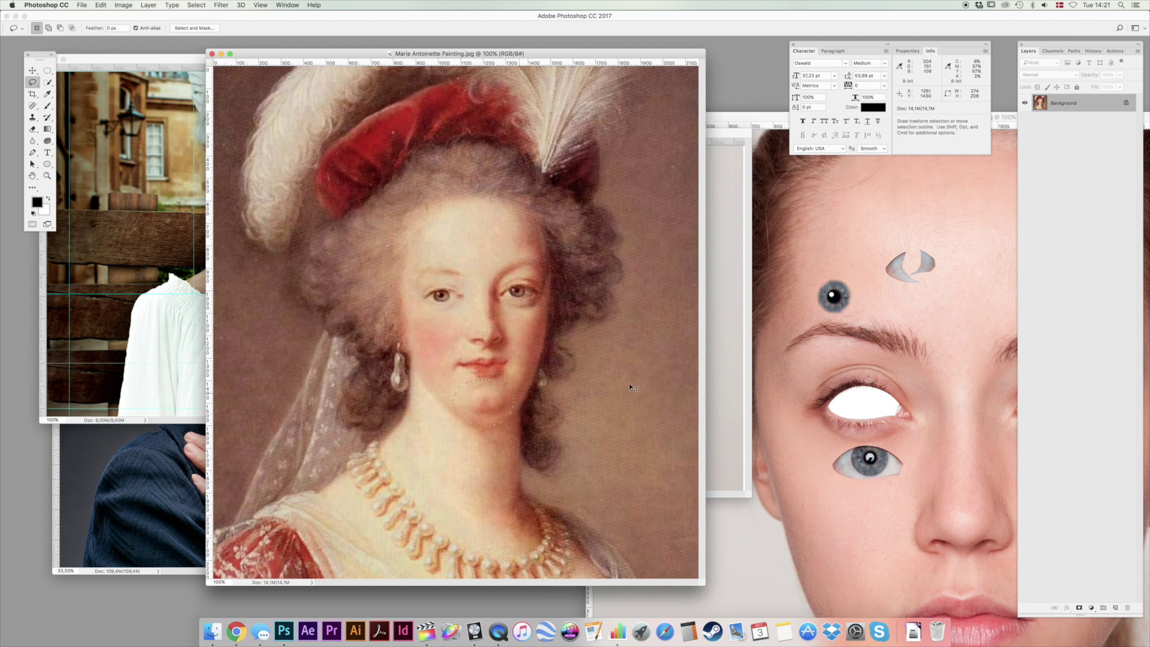
{"action": "key", "text": "super+c"}
Paste the painted chin into Untitled-1, position it over the woman's chin with Free Transform, and set its layer opacity to 30%.
{"action": "key", "text": "ctrl+Tab"}
{"action": "key", "text": "super+v"}
{"action": "key", "text": "super+t"}
{"action": "left_click_drag", "start_coordinate": [546, 295], "coordinate": [556, 364]}
{"action": "key", "text": "Return"}
{"action": "key", "text": "3"}
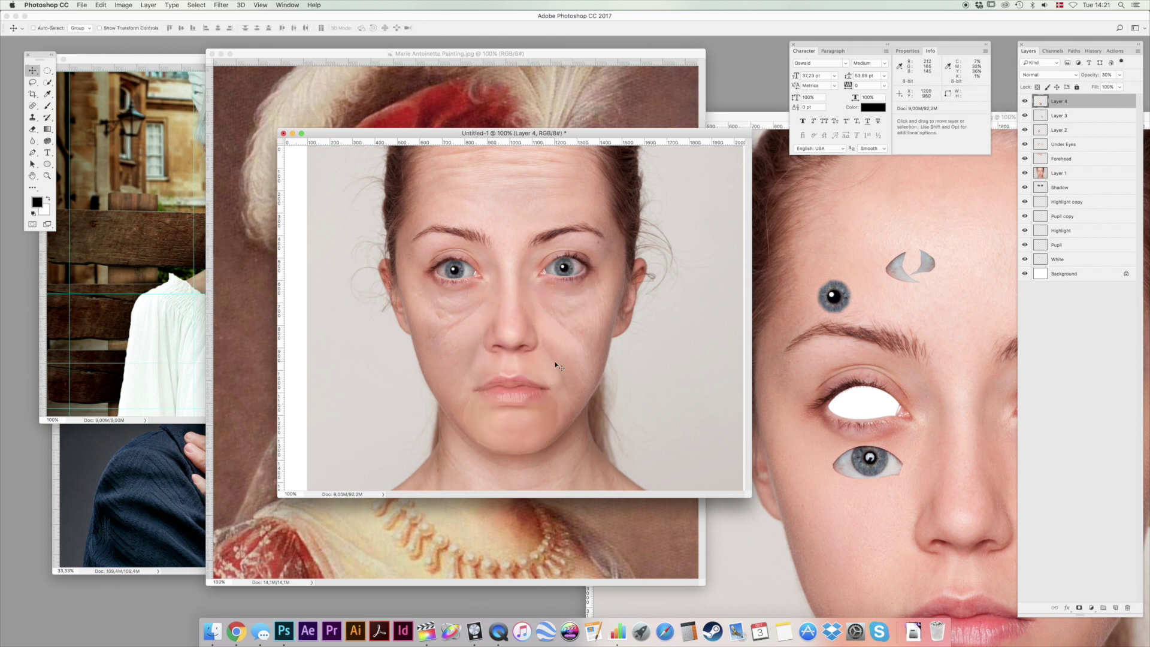
Raise the chin patch's layer opacity and erase its edges around the lips and jaw to blend it in.
{"action": "key", "text": "e"}
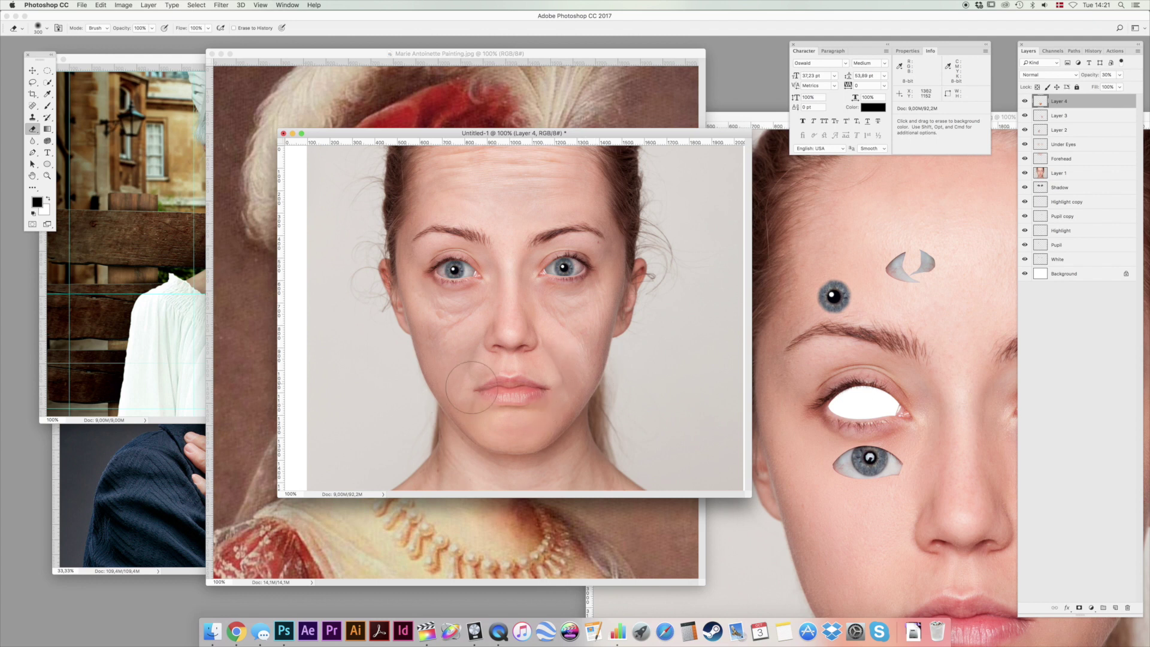
{"action": "key", "text": "v"}
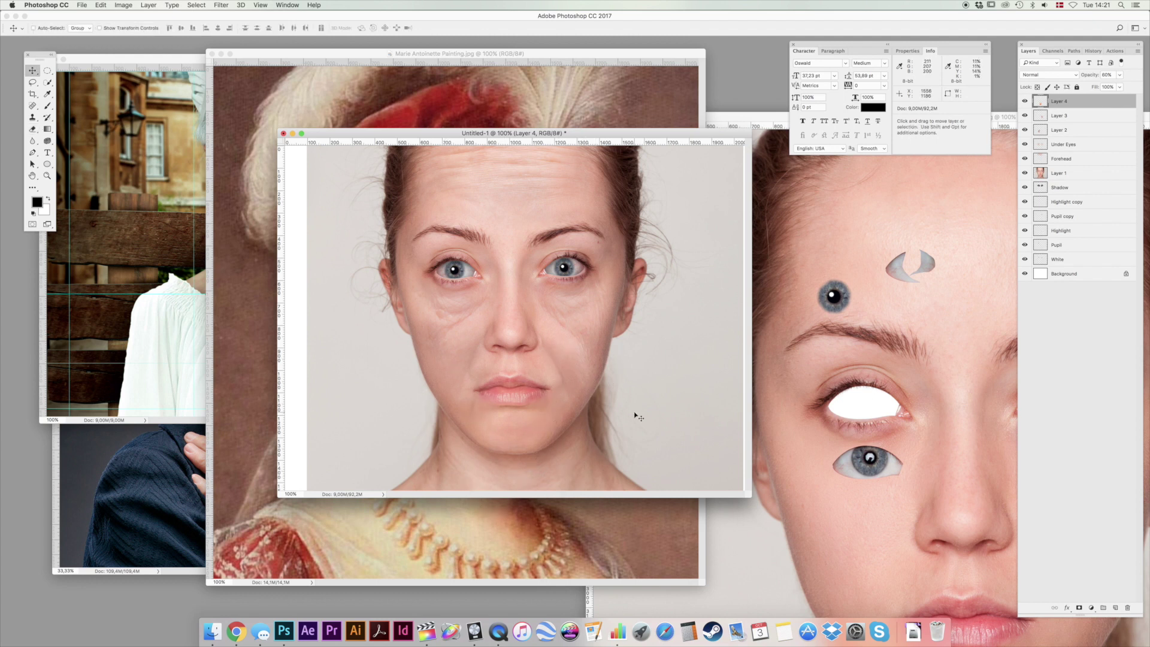
{"action": "key", "text": "super+z"}
{"action": "key", "text": "e"}
{"action": "left_click_drag", "start_coordinate": [509, 383], "coordinate": [444, 391]}
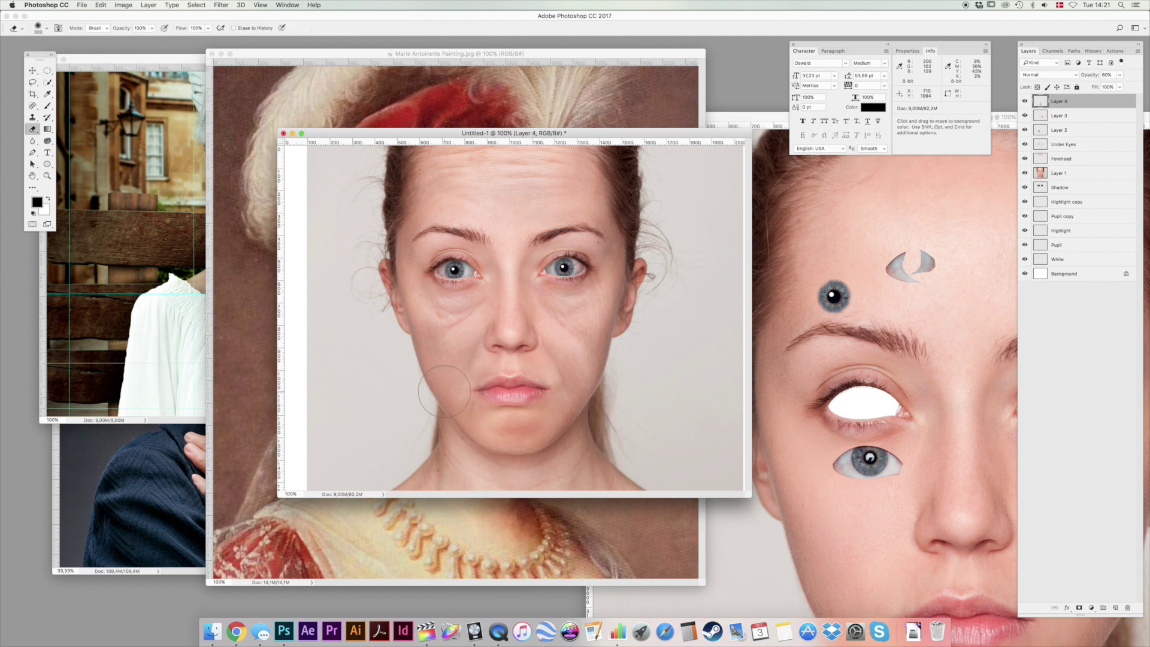
Shrink the chin patch to fit the middle of the chin and reduce the Eraser brush size.
{"action": "key", "text": "super+t"}
{"action": "mouse_move", "coordinate": [576, 375]}
{"action": "left_mouse_down"}
{"action": "mouse_move", "coordinate": [544, 406]}
{"action": "mouse_move", "coordinate": [554, 393]}
{"action": "left_mouse_up"}
{"action": "key", "text": "Return"}
{"action": "key", "text": "e"}
{"action": "right_click", "coordinate": [555, 396]}
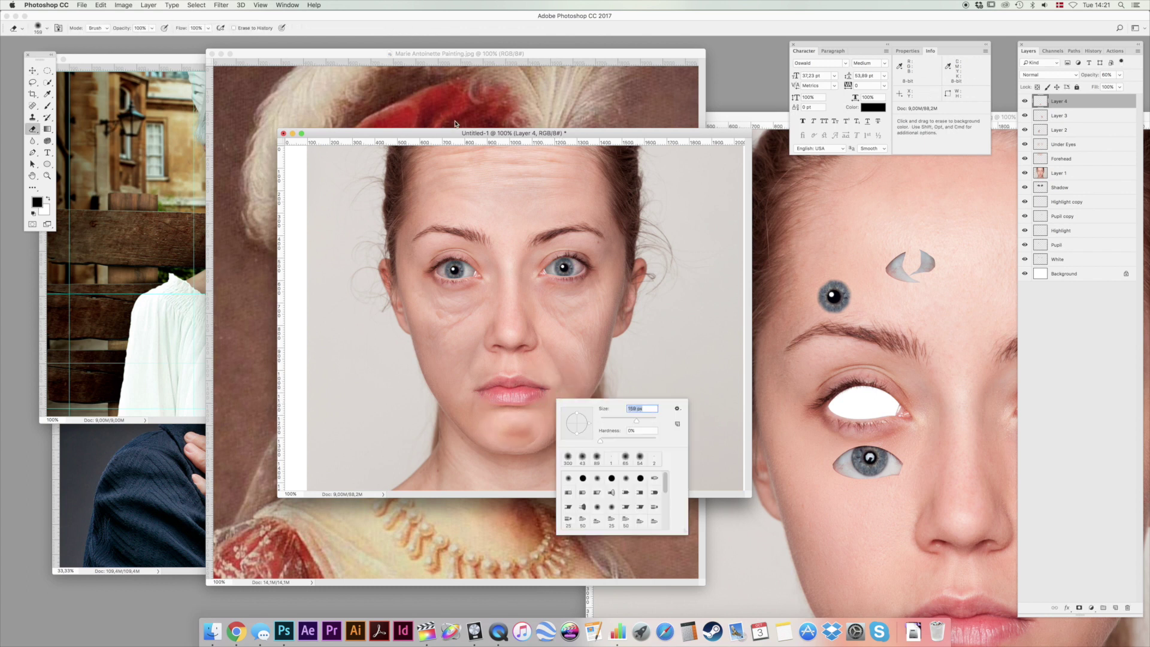
{"action": "key", "text": "Return"}
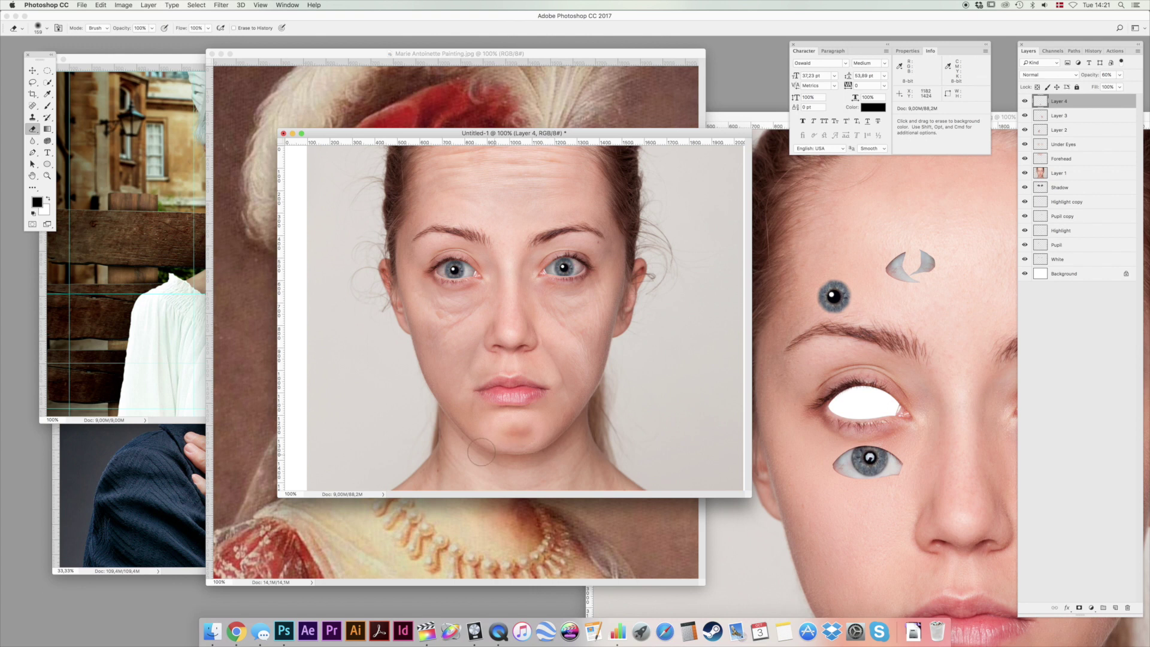
Reduce the chin patch's saturation to about -36 with Hue/Saturation, and try erasing a spot on the chin.
{"action": "key", "text": "super+u"}
{"action": "left_click_drag", "start_coordinate": [792, 508], "coordinate": [780, 513]}
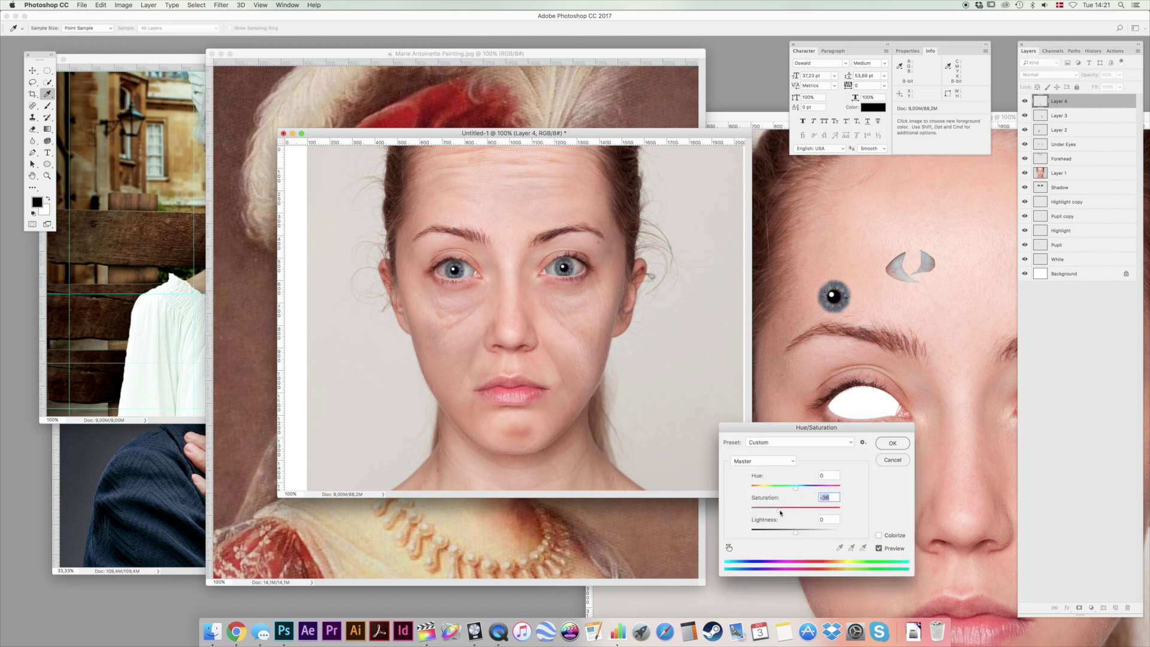
{"action": "left_click", "coordinate": [891, 442]}
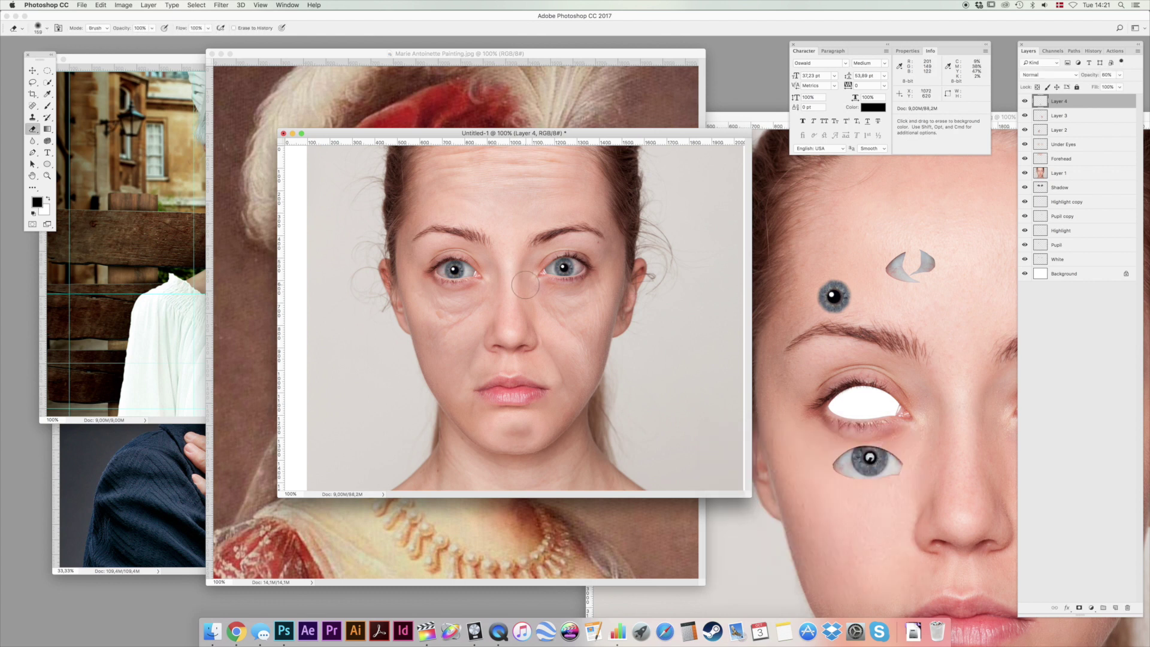
{"action": "left_click", "coordinate": [510, 431]}
{"action": "key", "text": "super+z"}
{"action": "left_click", "coordinate": [33, 71]}
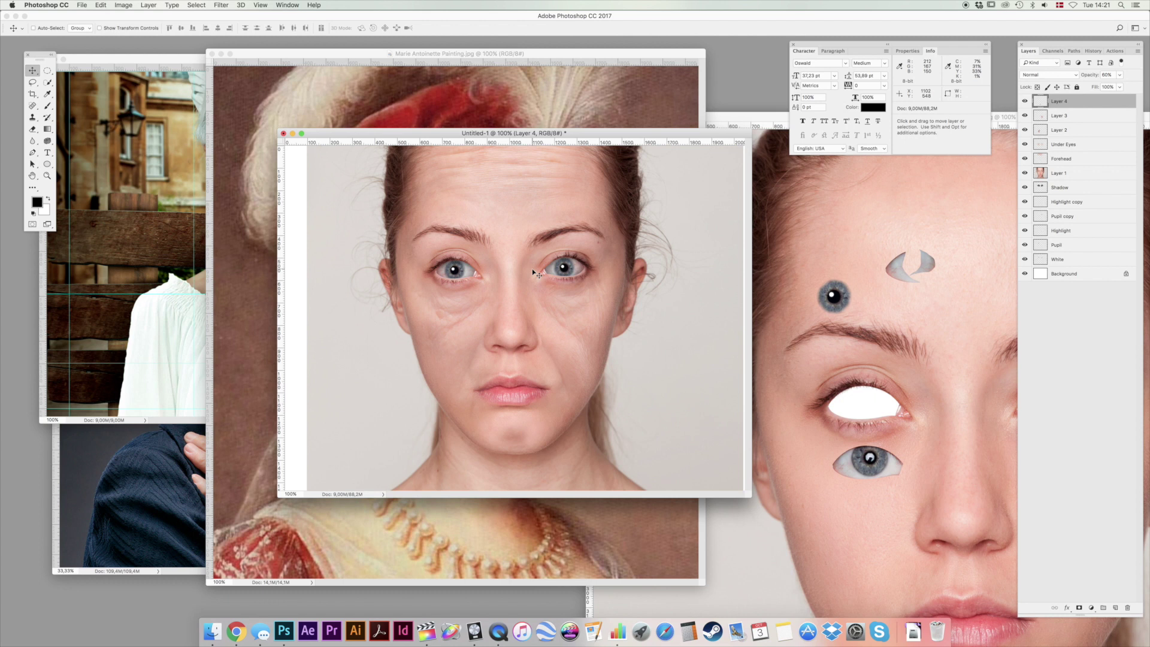
Bring Marie Antoinette Carriage.jpg to the front to compare its face with the aged portrait.
{"action": "left_click", "coordinate": [173, 188]}
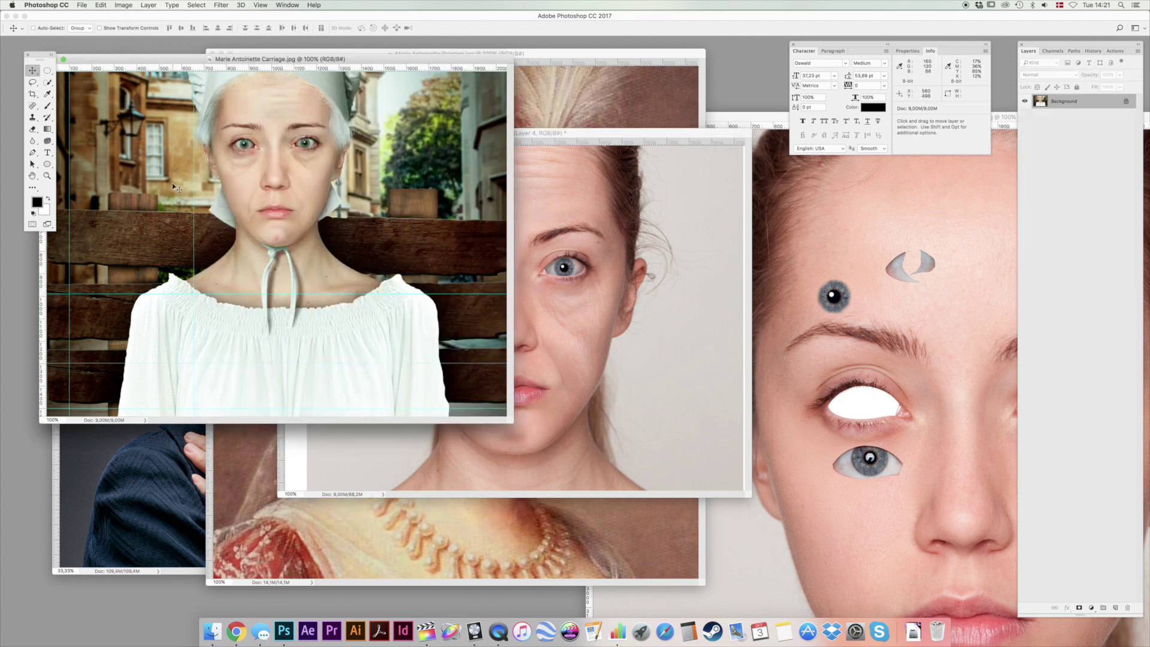
Outline the elderly woman's white hair in shutterstock_123932752.jpg with the Lasso, copy it, and return to the Untitled-1 portrait.
{"action": "left_click", "coordinate": [146, 475]}
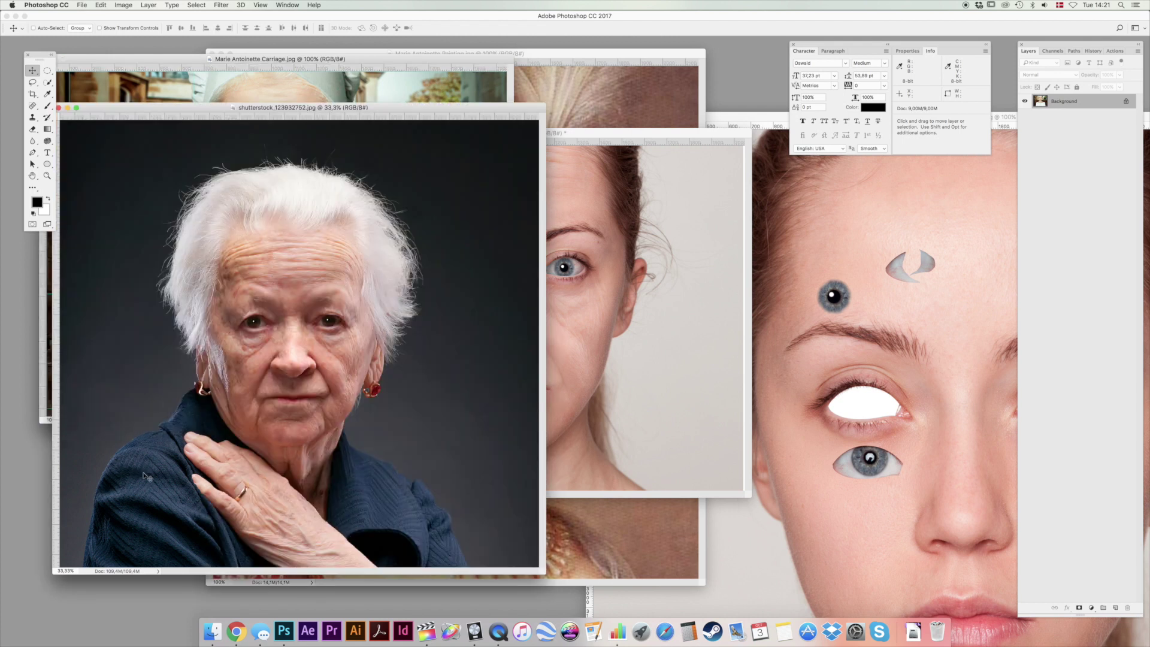
{"action": "key", "text": "l"}
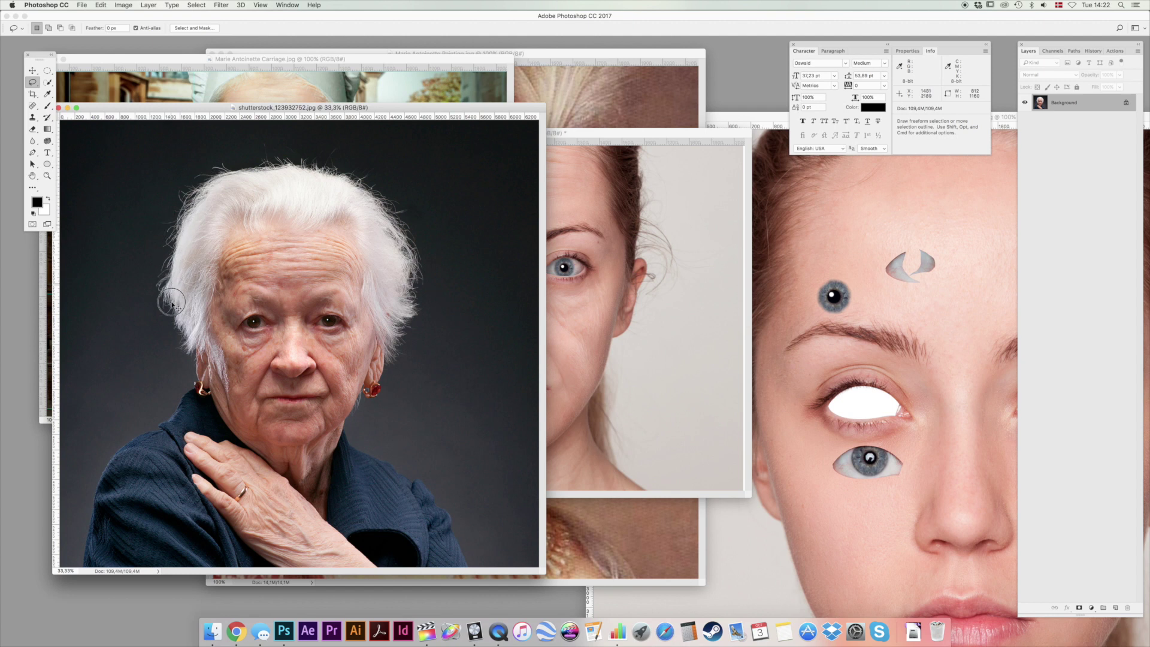
{"action": "mouse_move", "coordinate": [218, 299]}
{"action": "left_mouse_down"}
{"action": "mouse_move", "coordinate": [223, 246]}
{"action": "mouse_move", "coordinate": [321, 239]}
{"action": "mouse_move", "coordinate": [360, 259]}
{"action": "mouse_move", "coordinate": [364, 308]}
{"action": "mouse_move", "coordinate": [388, 341]}
{"action": "mouse_move", "coordinate": [402, 302]}
{"action": "mouse_move", "coordinate": [400, 240]}
{"action": "mouse_move", "coordinate": [364, 195]}
{"action": "mouse_move", "coordinate": [302, 166]}
{"action": "left_mouse_up"}
{"action": "left_click", "coordinate": [550, 206]}
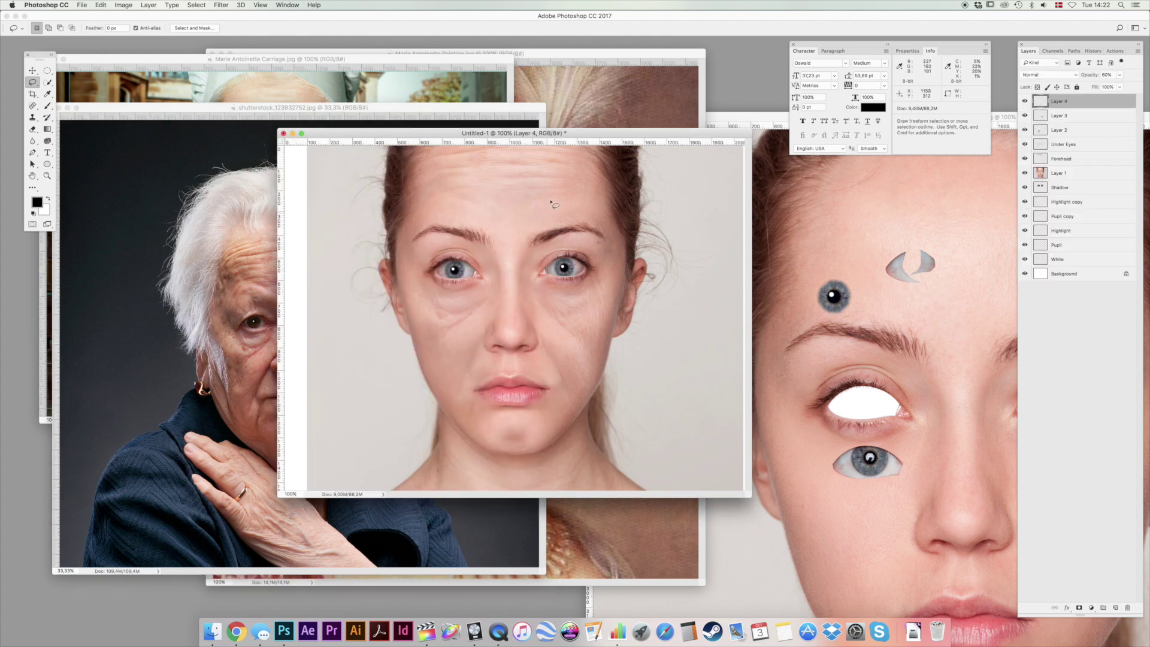
Enlarge the Untitled-1 window and move all portrait layers except the background down until the whole top of the head shows.
{"action": "left_click_drag", "start_coordinate": [750, 496], "coordinate": [927, 608]}
{"action": "left_click", "coordinate": [34, 72]}
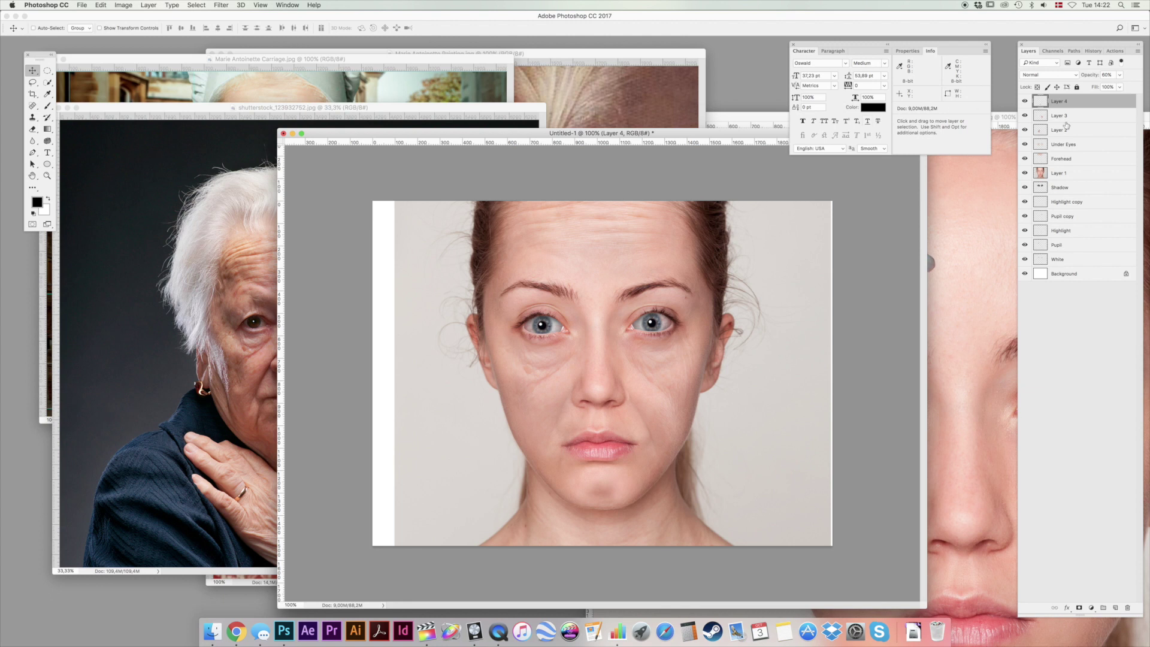
{"action": "left_click", "coordinate": [1099, 261], "text": "shift"}
{"action": "left_click_drag", "start_coordinate": [605, 223], "coordinate": [601, 370]}
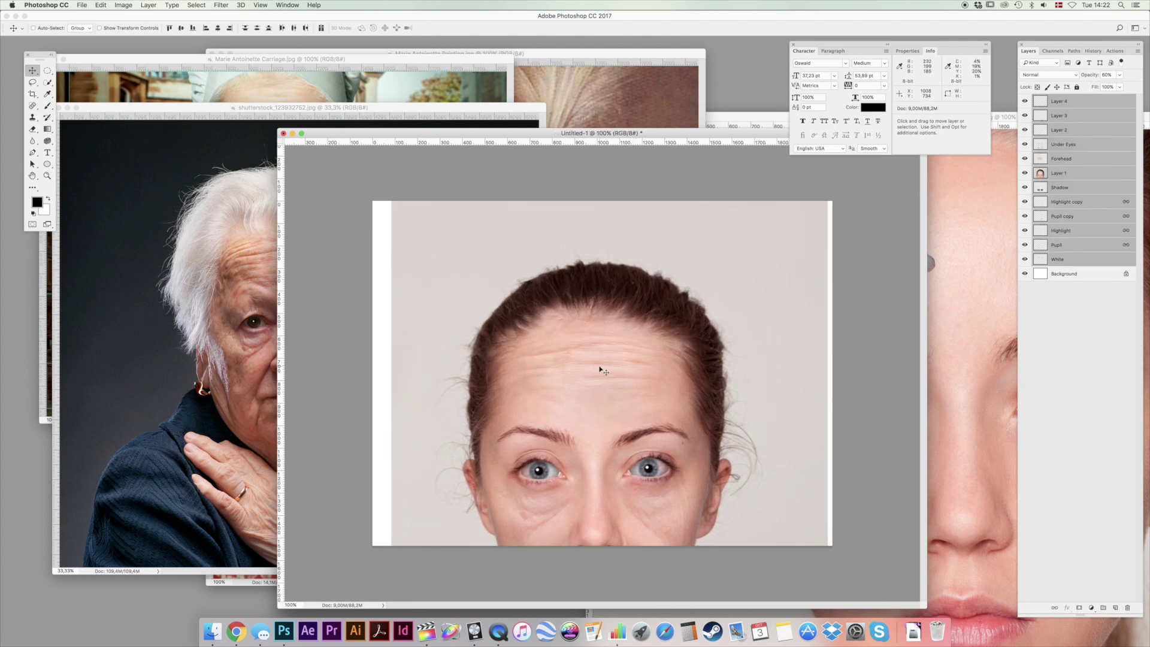
Paste the white hair as a new layer, scale it down to fit the young woman's head, and position it over her hairline.
{"action": "key", "text": "super+v"}
{"action": "key", "text": "super+t"}
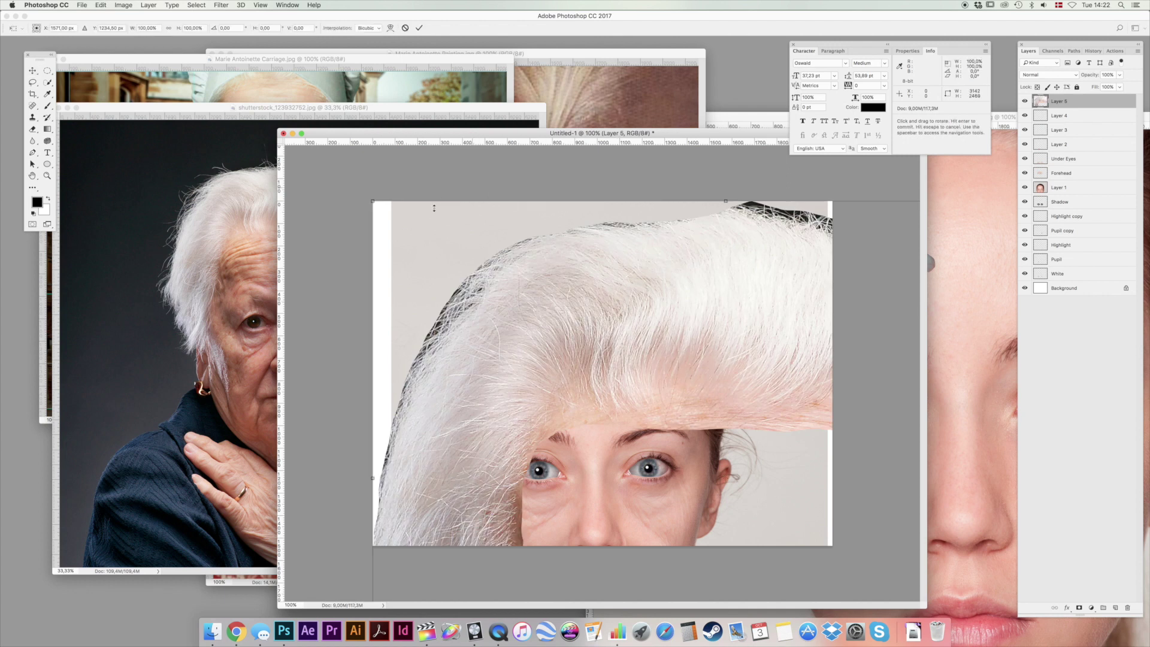
{"action": "left_click_drag", "start_coordinate": [377, 206], "coordinate": [557, 346]}
{"action": "key", "text": "Return"}
{"action": "left_click_drag", "start_coordinate": [714, 418], "coordinate": [585, 301]}
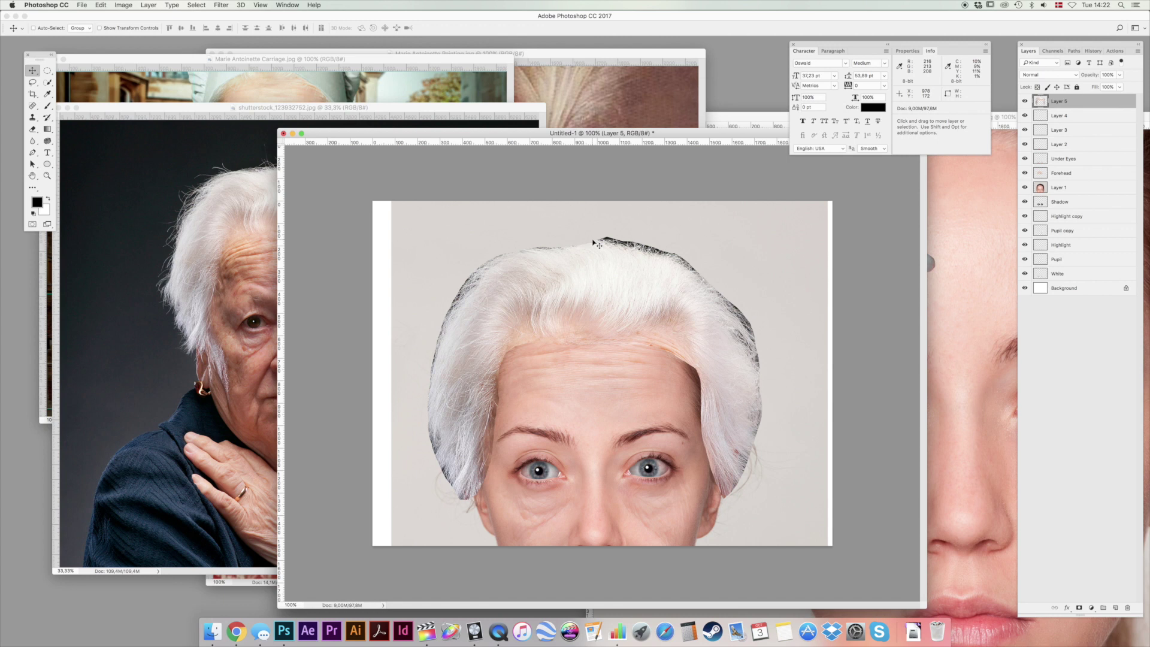
Erase the dark background around the outer edges of the white hair with a smaller soft Eraser brush.
{"action": "key", "text": "e"}
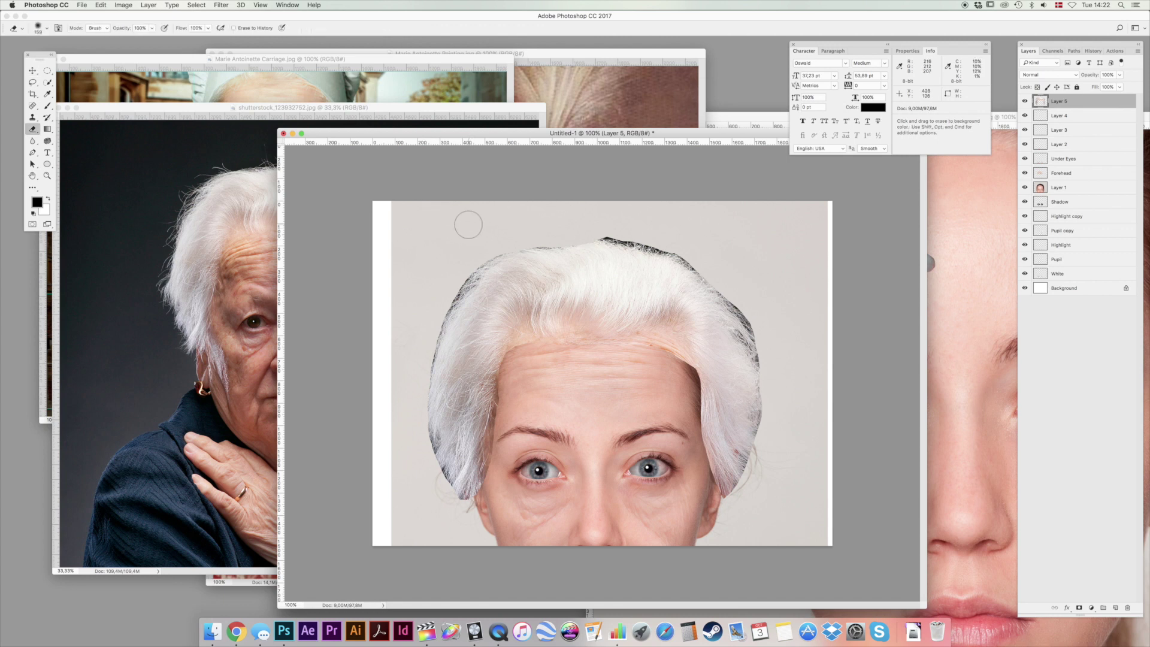
{"action": "right_click", "coordinate": [501, 229]}
{"action": "left_click", "coordinate": [572, 249]}
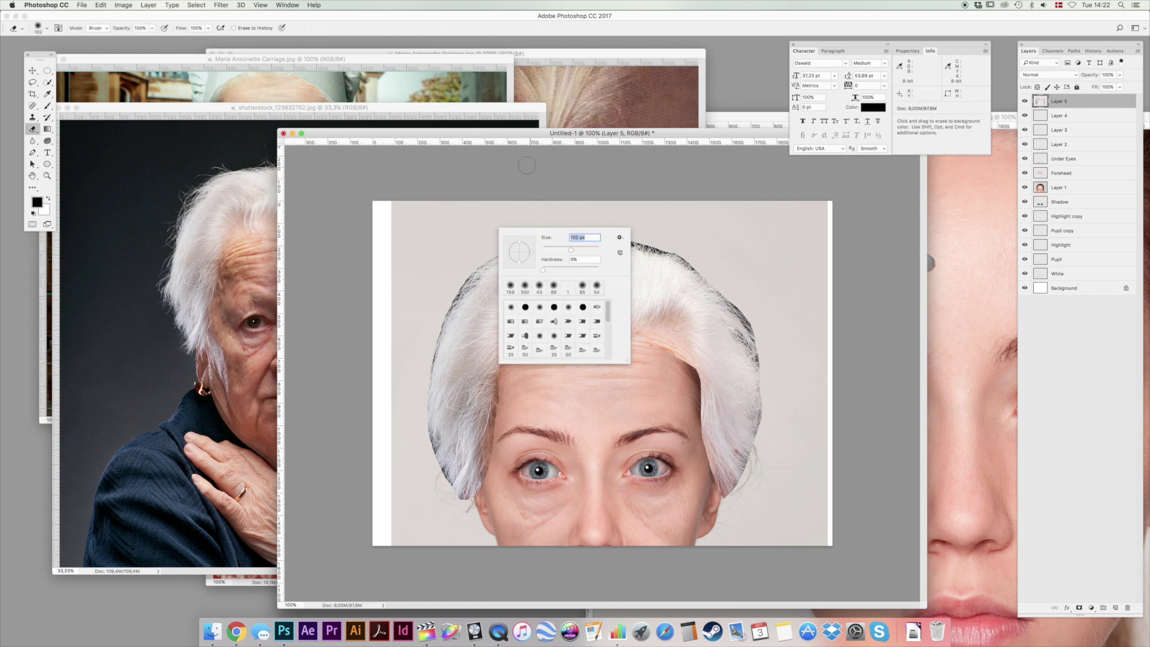
{"action": "left_click", "coordinate": [495, 133]}
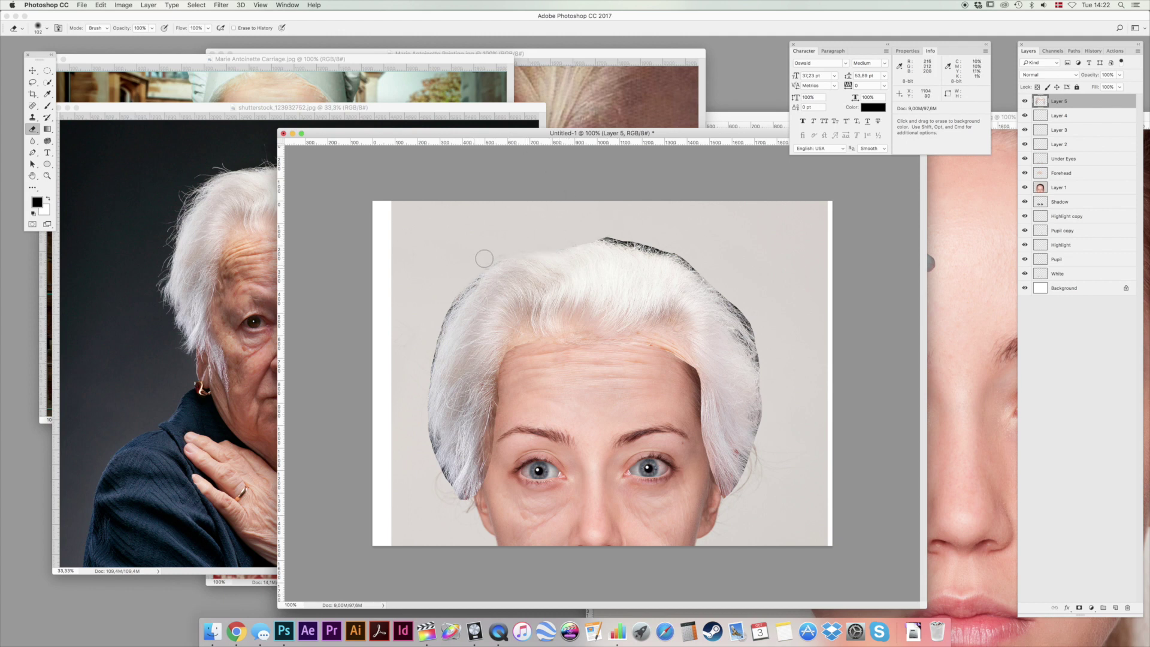
{"action": "mouse_move", "coordinate": [495, 256]}
{"action": "left_mouse_down"}
{"action": "mouse_move", "coordinate": [458, 290]}
{"action": "mouse_move", "coordinate": [471, 281]}
{"action": "mouse_move", "coordinate": [426, 355]}
{"action": "mouse_move", "coordinate": [440, 319]}
{"action": "mouse_move", "coordinate": [425, 446]}
{"action": "mouse_move", "coordinate": [427, 433]}
{"action": "mouse_move", "coordinate": [463, 504]}
{"action": "left_mouse_up"}
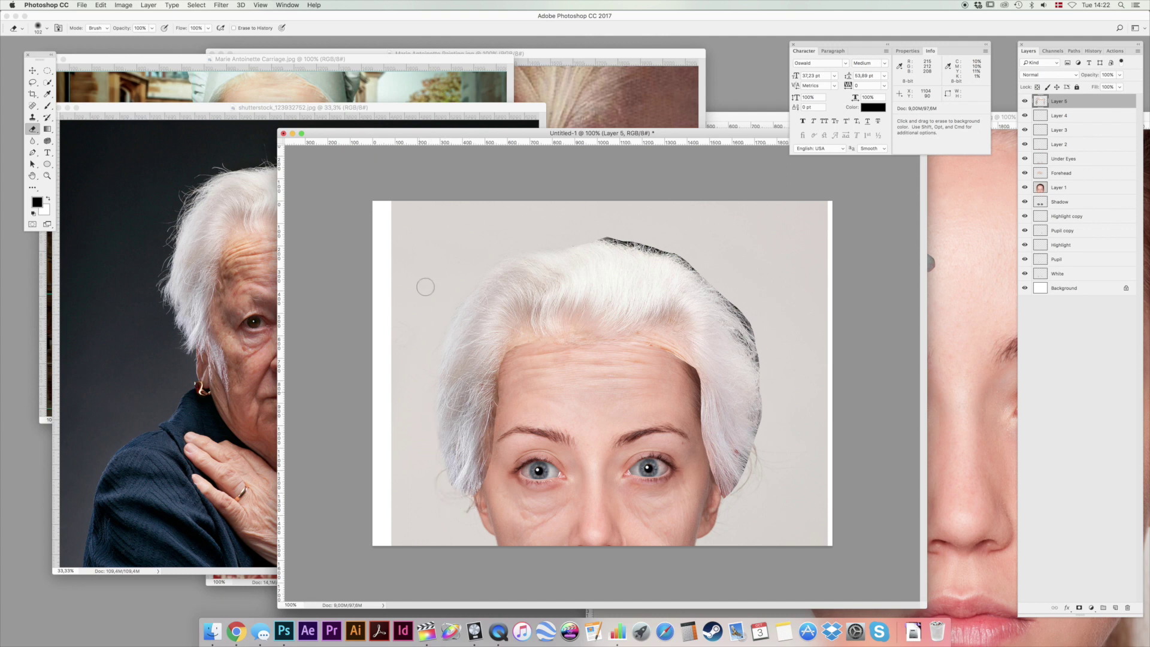
{"action": "mouse_move", "coordinate": [601, 230]}
{"action": "left_mouse_down"}
{"action": "mouse_move", "coordinate": [685, 248]}
{"action": "mouse_move", "coordinate": [628, 241]}
{"action": "mouse_move", "coordinate": [709, 271]}
{"action": "mouse_move", "coordinate": [686, 256]}
{"action": "mouse_move", "coordinate": [732, 297]}
{"action": "mouse_move", "coordinate": [773, 352]}
{"action": "mouse_move", "coordinate": [756, 332]}
{"action": "mouse_move", "coordinate": [765, 426]}
{"action": "left_mouse_up"}
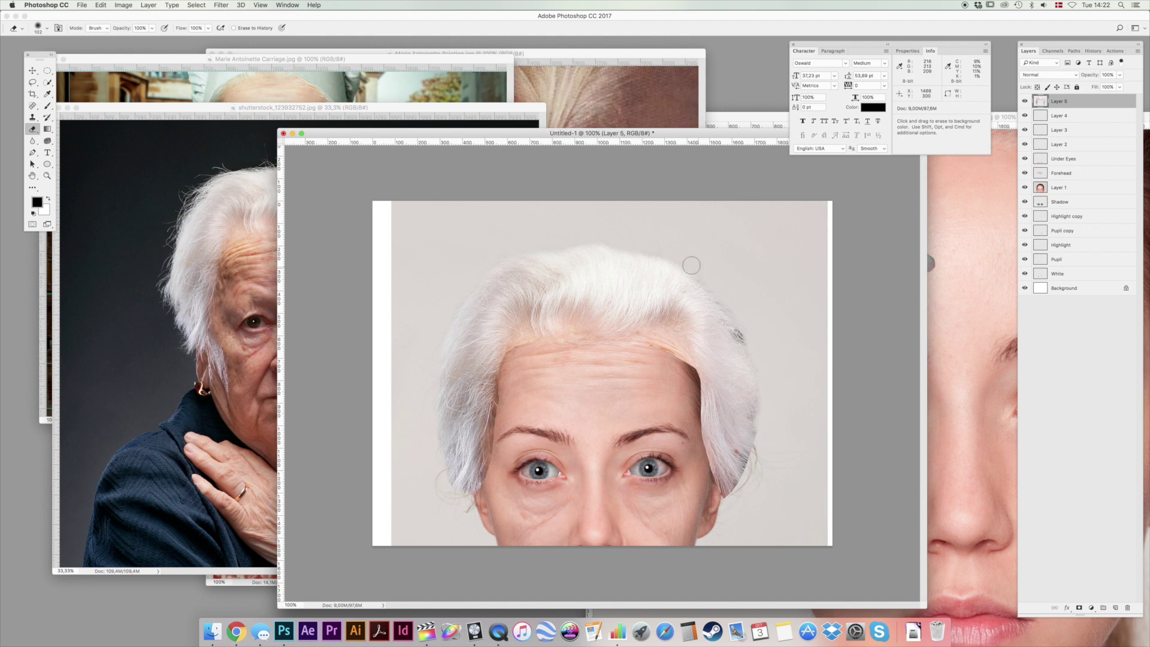
{"action": "mouse_move", "coordinate": [721, 300]}
{"action": "left_mouse_down"}
{"action": "mouse_move", "coordinate": [764, 378]}
{"action": "mouse_move", "coordinate": [746, 485]}
{"action": "mouse_move", "coordinate": [765, 432]}
{"action": "mouse_move", "coordinate": [760, 405]}
{"action": "mouse_move", "coordinate": [725, 505]}
{"action": "left_mouse_up"}
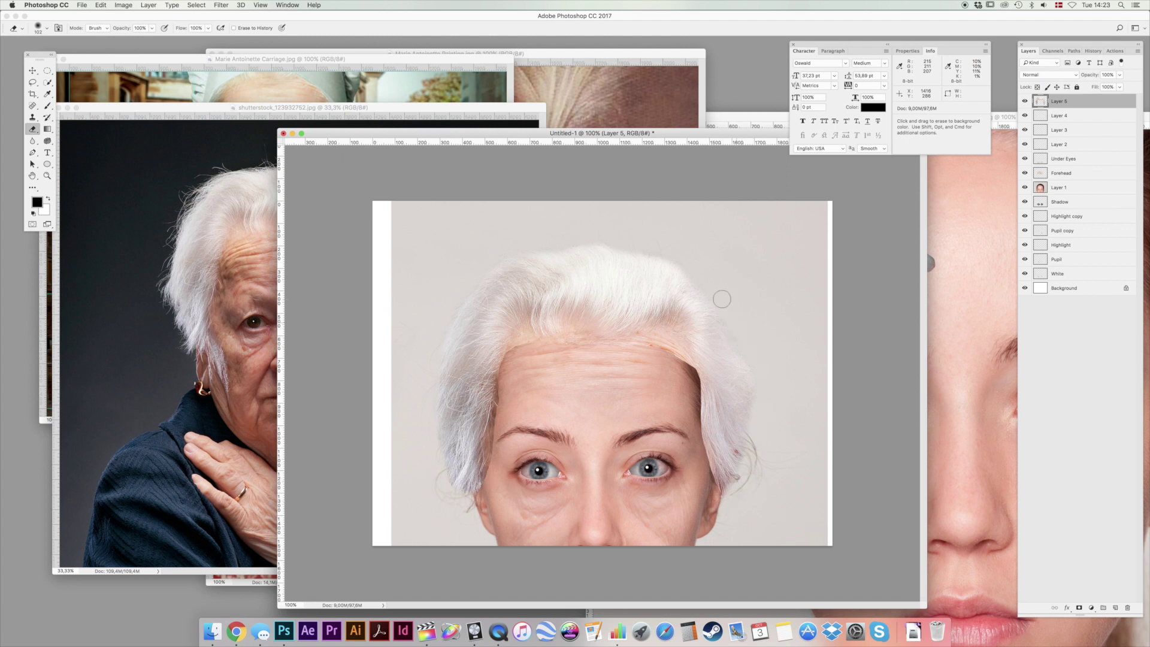
Place a black-filled layer beneath the hair to expose leftover edges, erase them along the portrait's right side, and hide the black layer.
{"action": "left_click", "coordinate": [1071, 116]}
{"action": "key", "text": "alt+shift+super+n"}
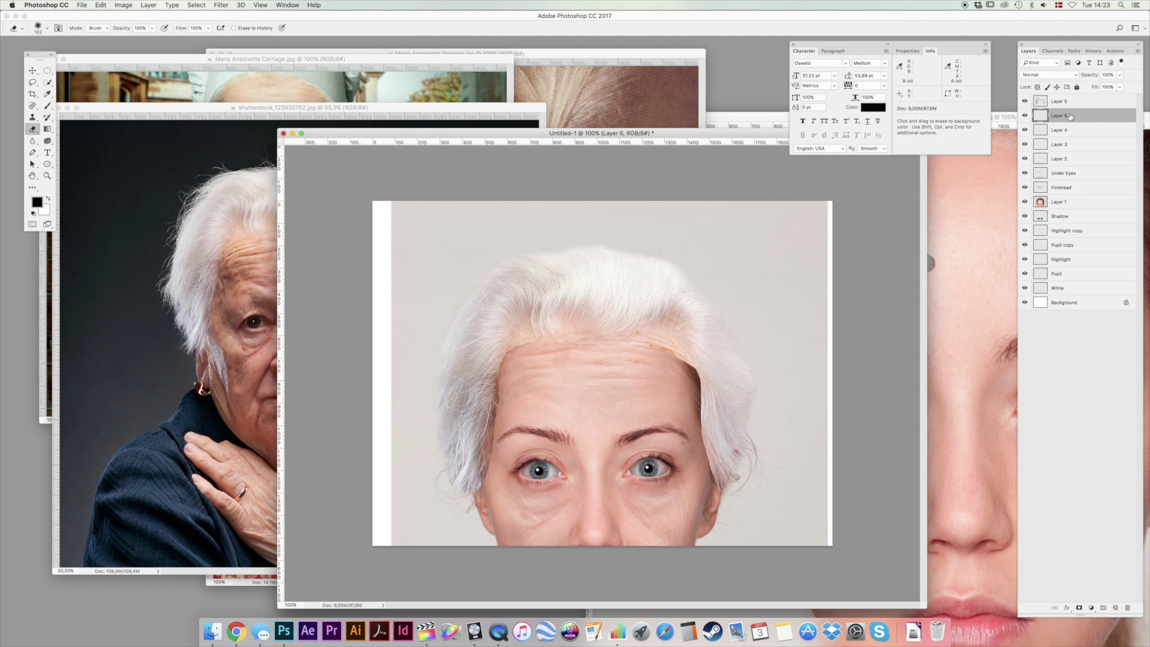
{"action": "key", "text": "alt+BackSpace"}
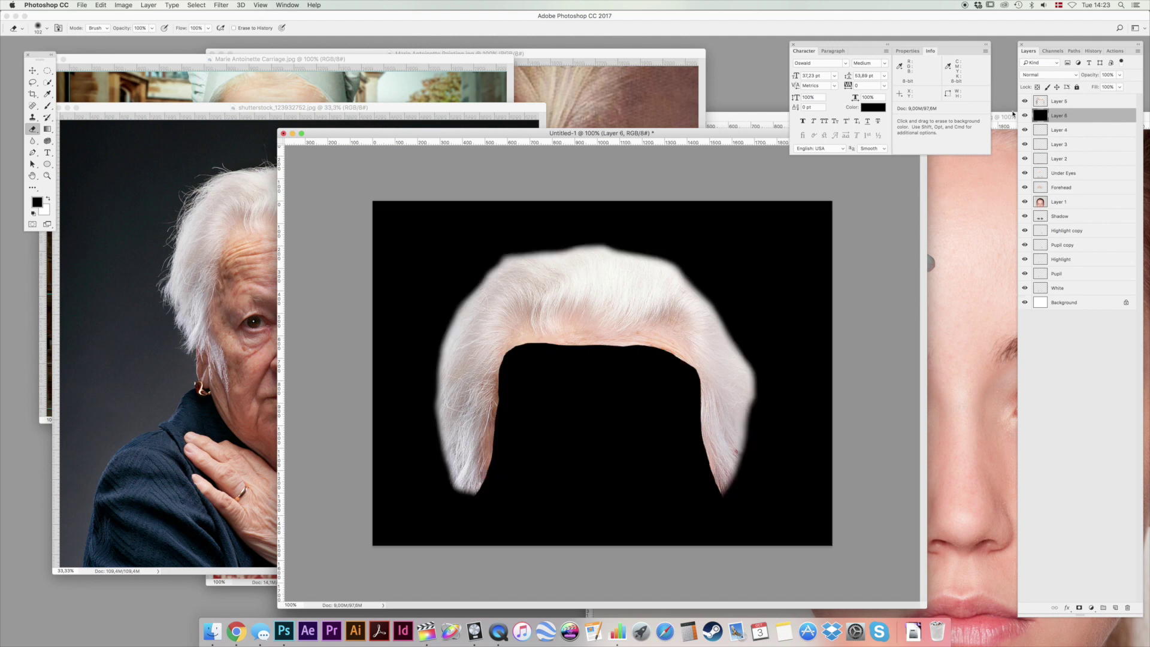
{"action": "key", "text": "alt+]"}
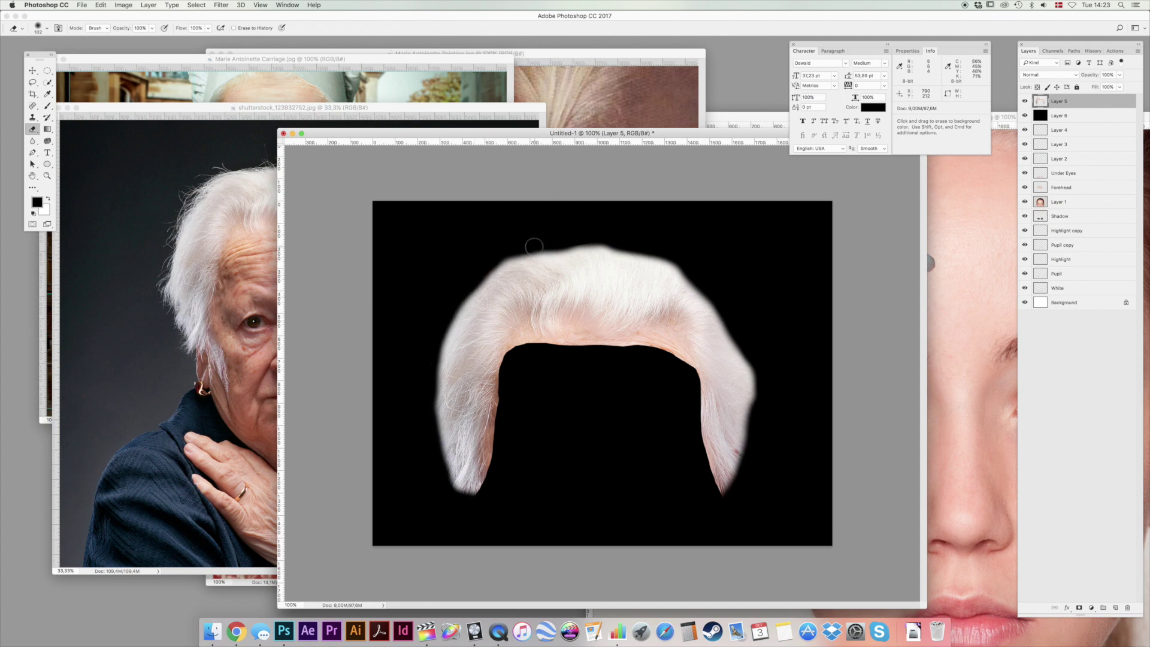
{"action": "left_click_drag", "start_coordinate": [743, 340], "coordinate": [760, 420]}
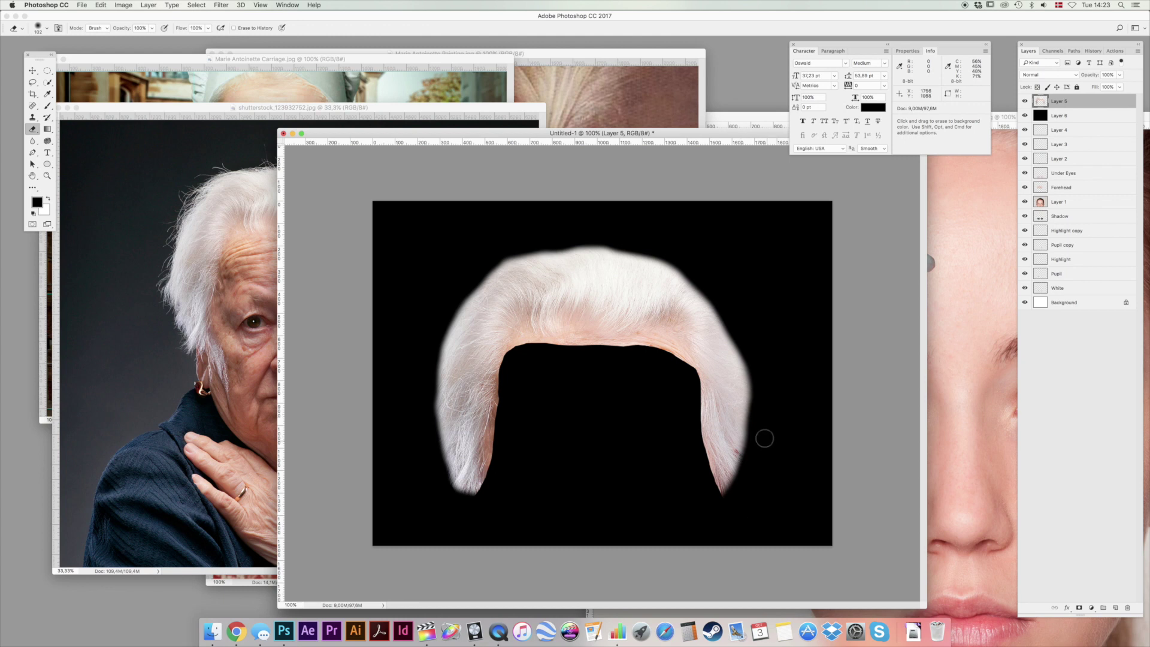
{"action": "left_click", "coordinate": [1024, 116]}
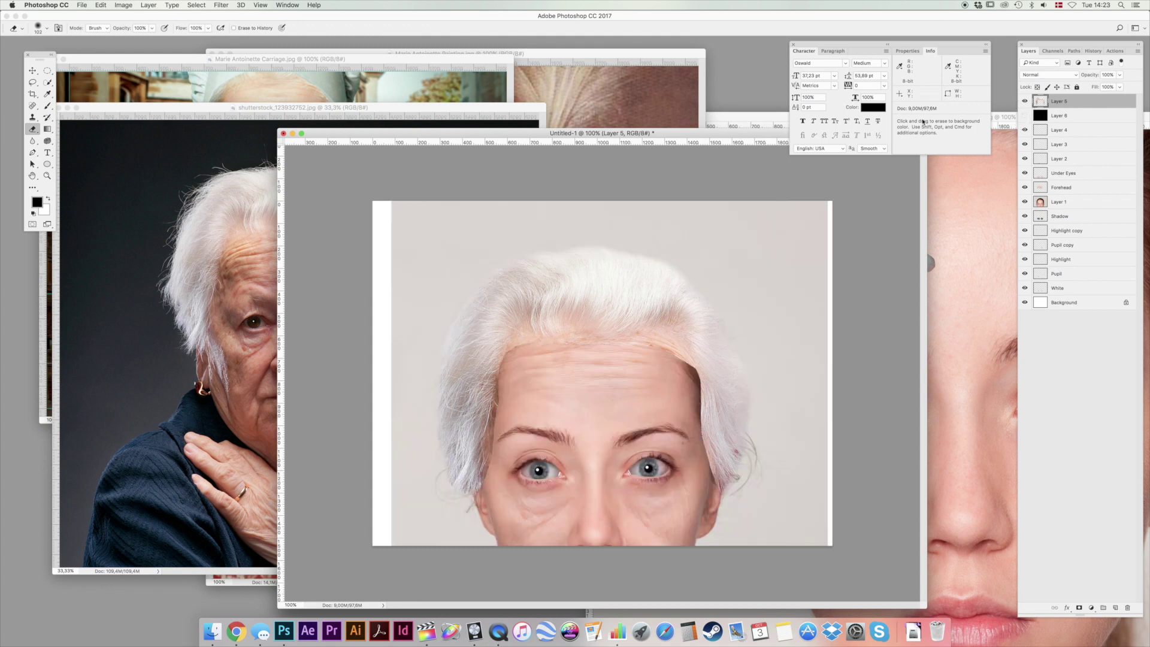
Select every layer from the hair down to White and move the portrait slightly up on the canvas.
{"action": "key", "text": "space"}
{"action": "key", "text": "v"}
{"action": "left_click", "coordinate": [1096, 289], "text": "shift"}
{"action": "left_click_drag", "start_coordinate": [586, 424], "coordinate": [588, 390]}
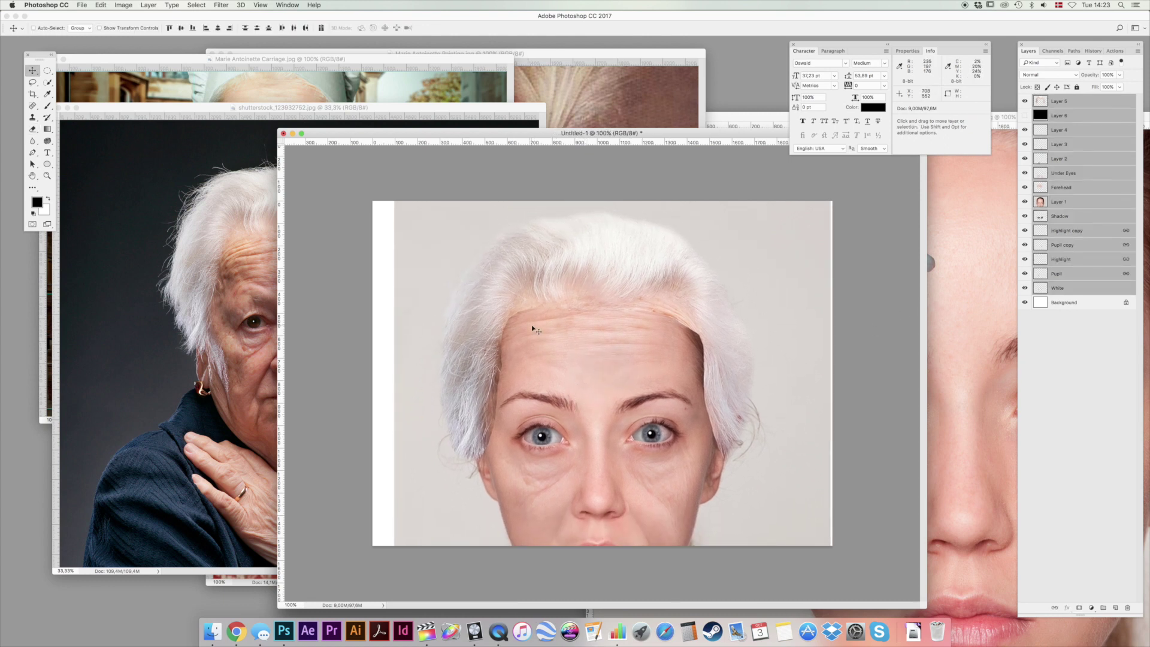
Set the Eraser to 300 px at 60% opacity and try softening the white hair layer's inner edge over the forehead.
{"action": "left_click", "coordinate": [1086, 100]}
{"action": "key", "text": "e"}
{"action": "right_click", "coordinate": [556, 302]}
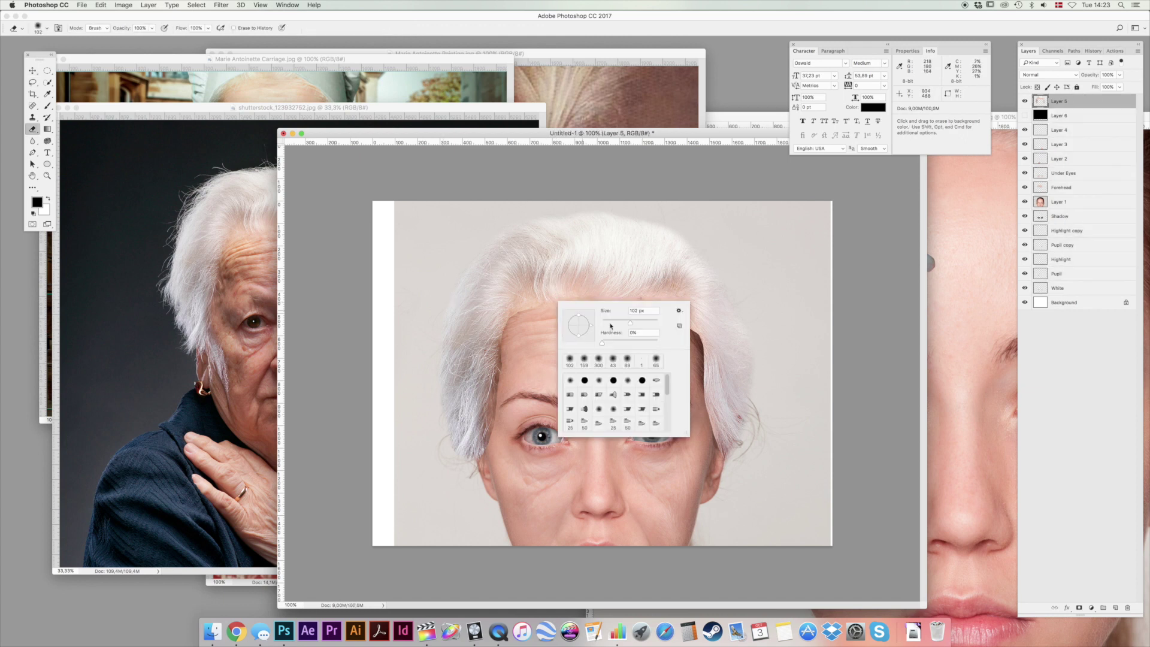
{"action": "left_click", "coordinate": [644, 323]}
{"action": "left_click_drag", "start_coordinate": [650, 322], "coordinate": [649, 322]}
{"action": "key", "text": "Return"}
{"action": "key", "text": "6"}
{"action": "mouse_move", "coordinate": [565, 343]}
{"action": "left_mouse_down"}
{"action": "mouse_move", "coordinate": [536, 325]}
{"action": "mouse_move", "coordinate": [529, 385]}
{"action": "left_mouse_up"}
Blend the white hair into the forehead and temples with a 178 px Eraser at 30 to 40% opacity, undoing the last stroke.
{"action": "right_click", "coordinate": [559, 378]}
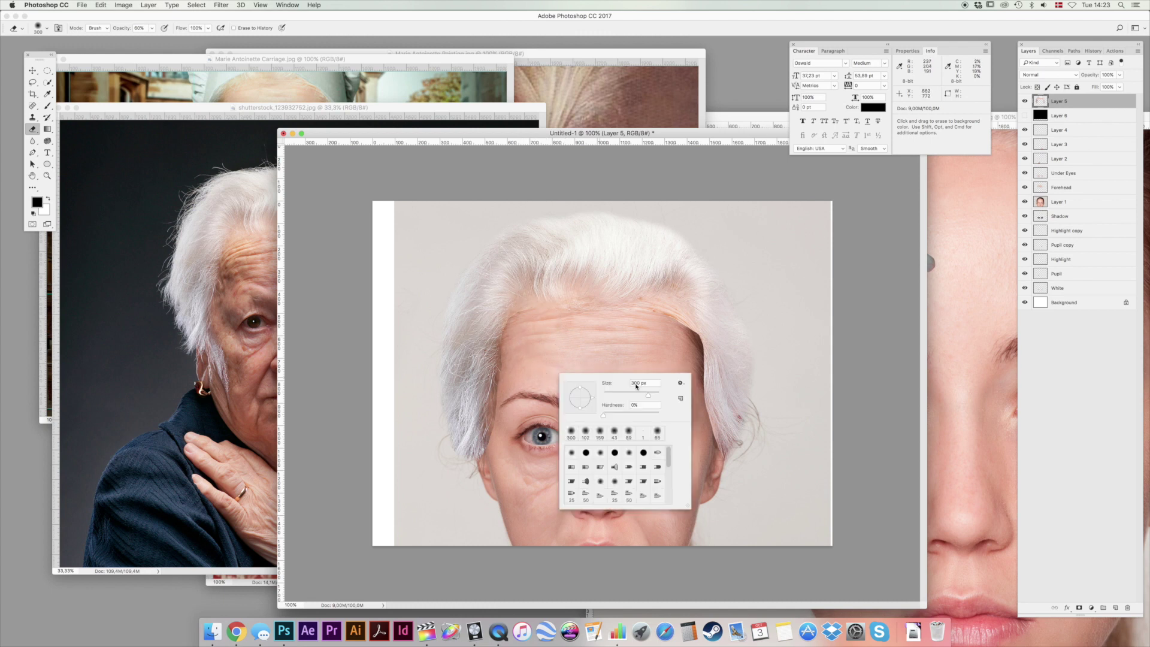
{"action": "left_click_drag", "start_coordinate": [644, 395], "coordinate": [641, 395]}
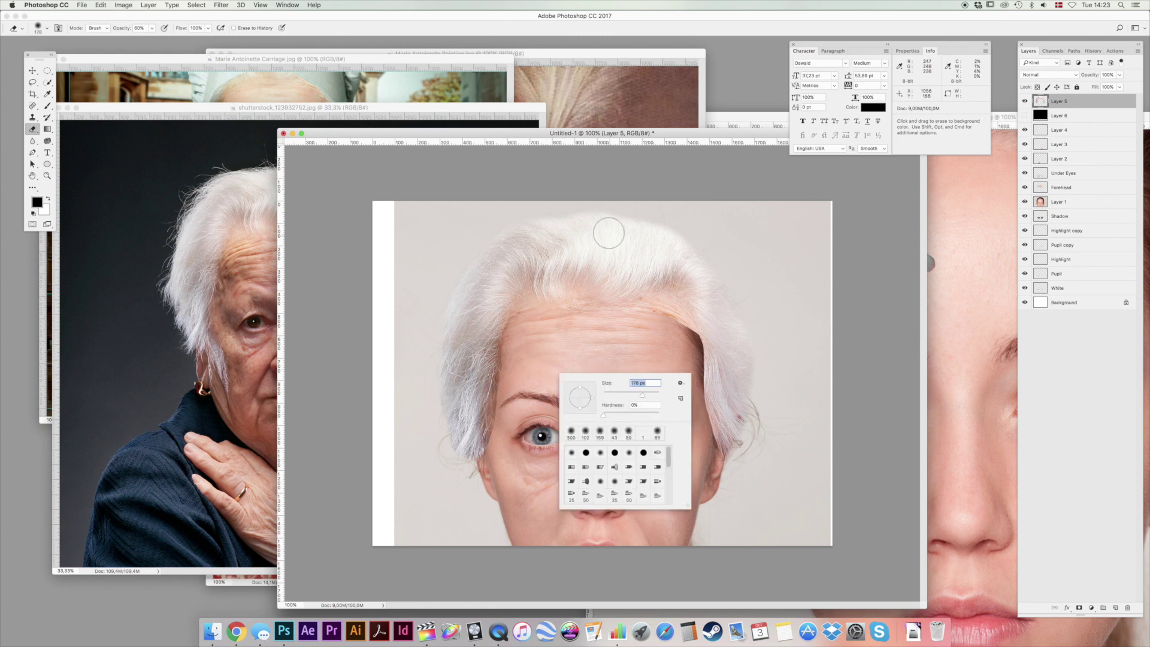
{"action": "left_click", "coordinate": [540, 137]}
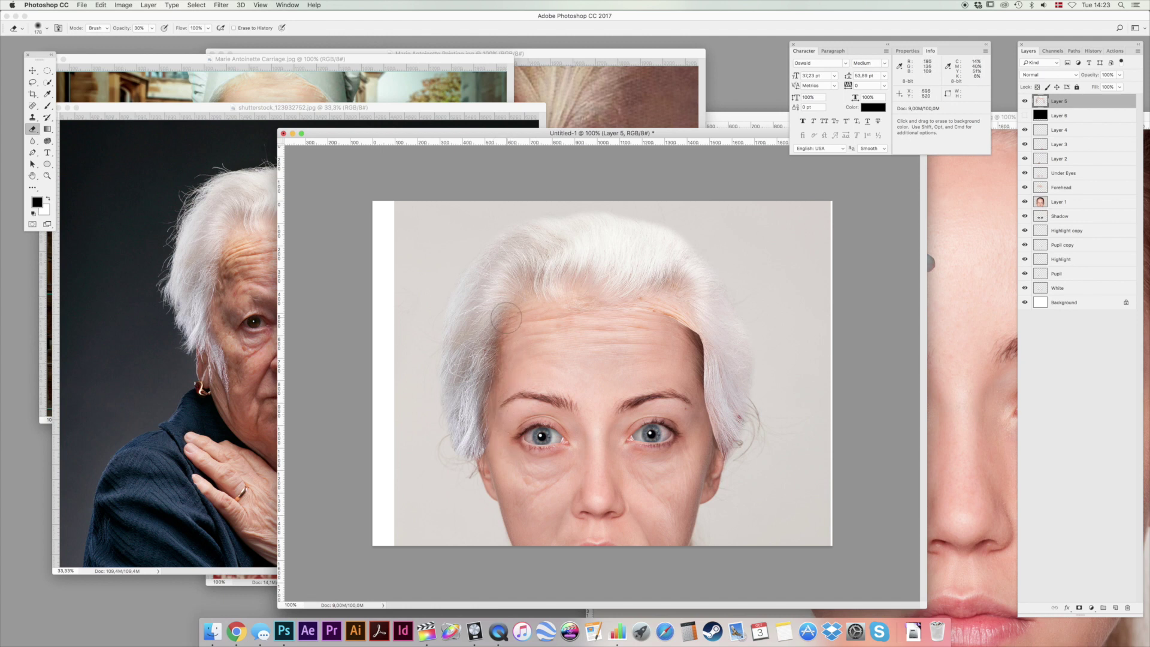
{"action": "left_click_drag", "start_coordinate": [543, 312], "coordinate": [516, 297]}
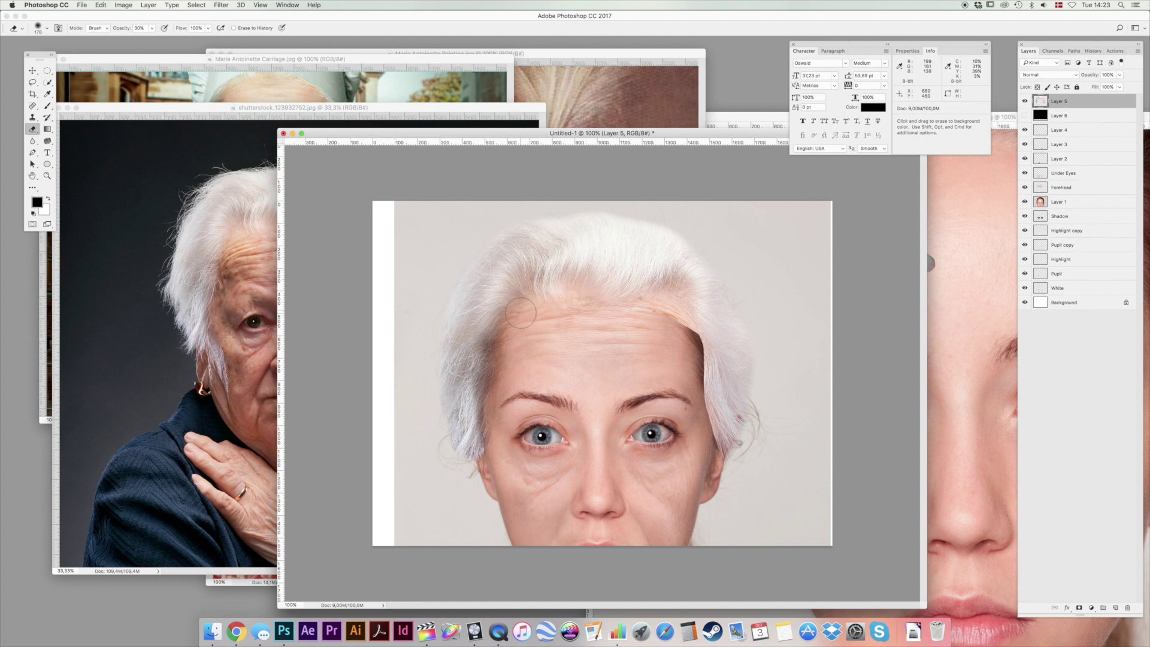
{"action": "mouse_move", "coordinate": [612, 308]}
{"action": "left_mouse_down"}
{"action": "mouse_move", "coordinate": [643, 307]}
{"action": "mouse_move", "coordinate": [689, 335]}
{"action": "mouse_move", "coordinate": [703, 428]}
{"action": "mouse_move", "coordinate": [681, 365]}
{"action": "left_mouse_up"}
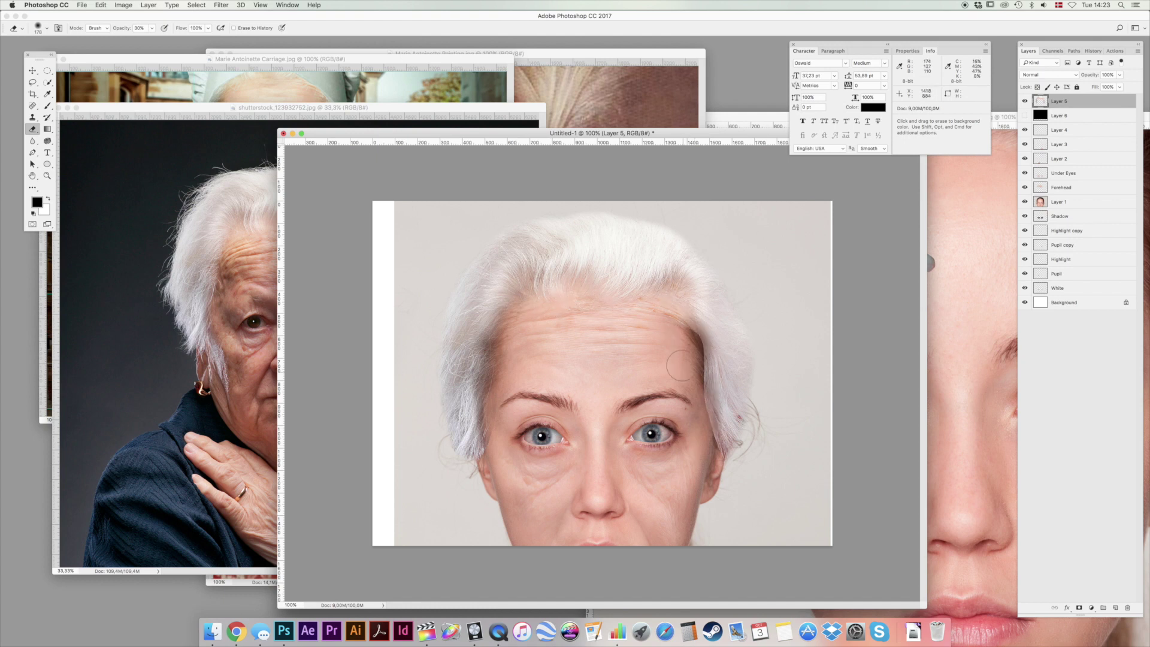
{"action": "key", "text": "6"}
{"action": "mouse_move", "coordinate": [681, 329]}
{"action": "left_mouse_down"}
{"action": "mouse_move", "coordinate": [692, 326]}
{"action": "mouse_move", "coordinate": [708, 386]}
{"action": "mouse_move", "coordinate": [702, 421]}
{"action": "mouse_move", "coordinate": [700, 360]}
{"action": "left_mouse_up"}
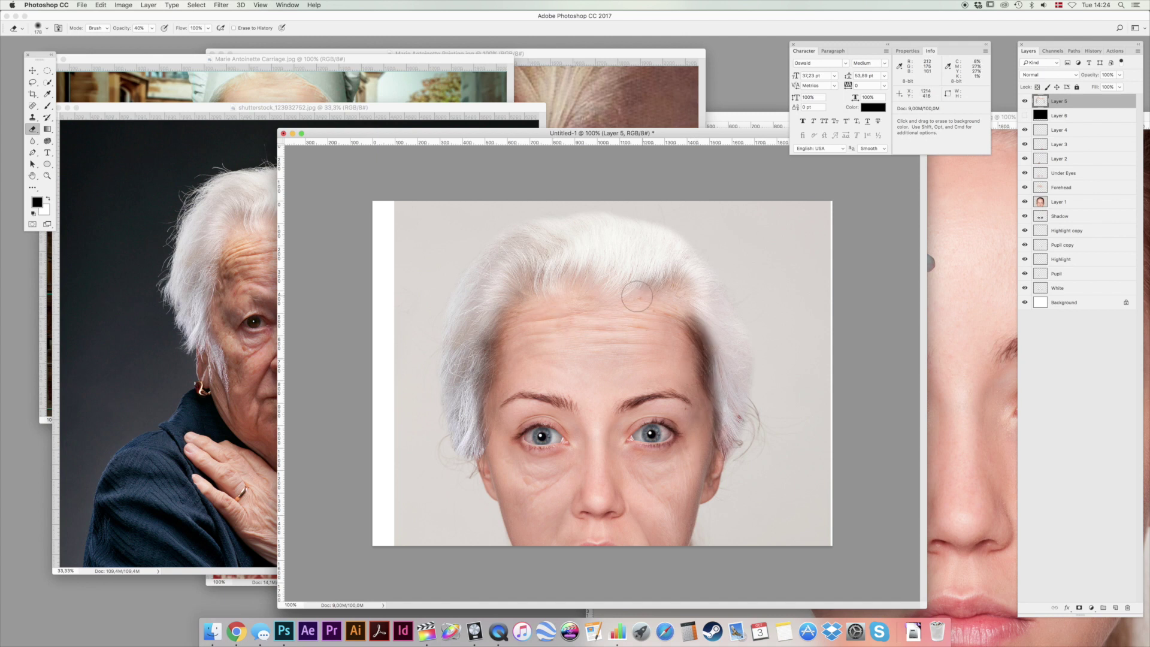
{"action": "key", "text": "super+z"}
Add a new layer above Layer 1 and paint white over the dark hair at both temples with a soft, low-opacity brush.
{"action": "left_click", "coordinate": [1080, 204]}
{"action": "key", "text": "super+shift+alt+n"}
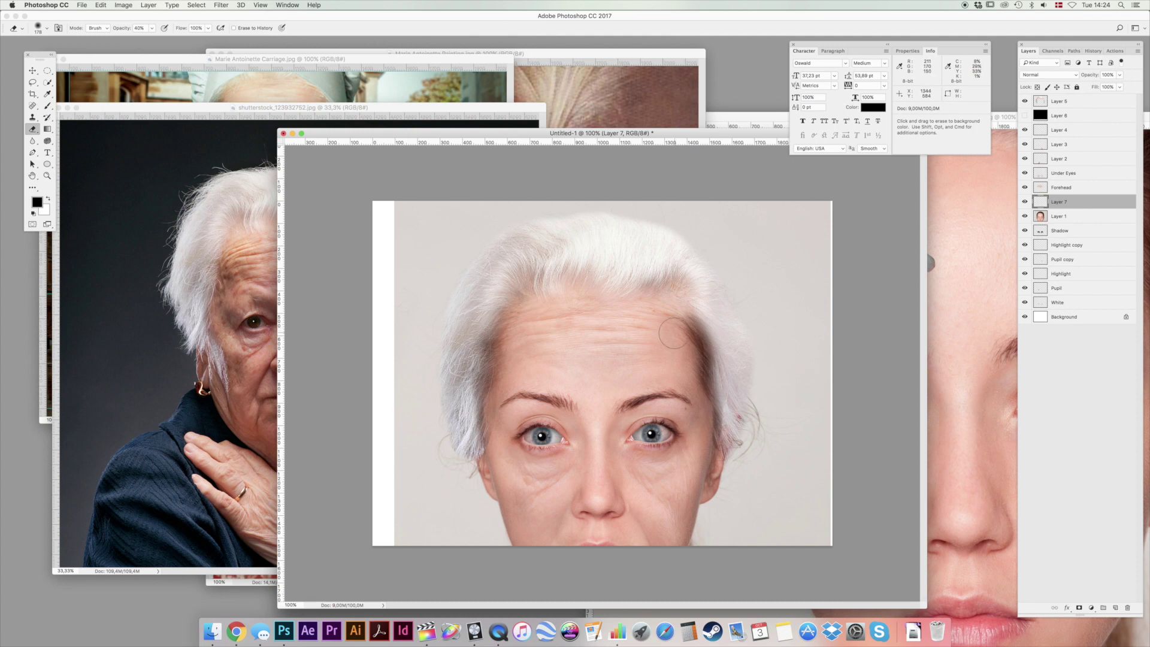
{"action": "key", "text": "b"}
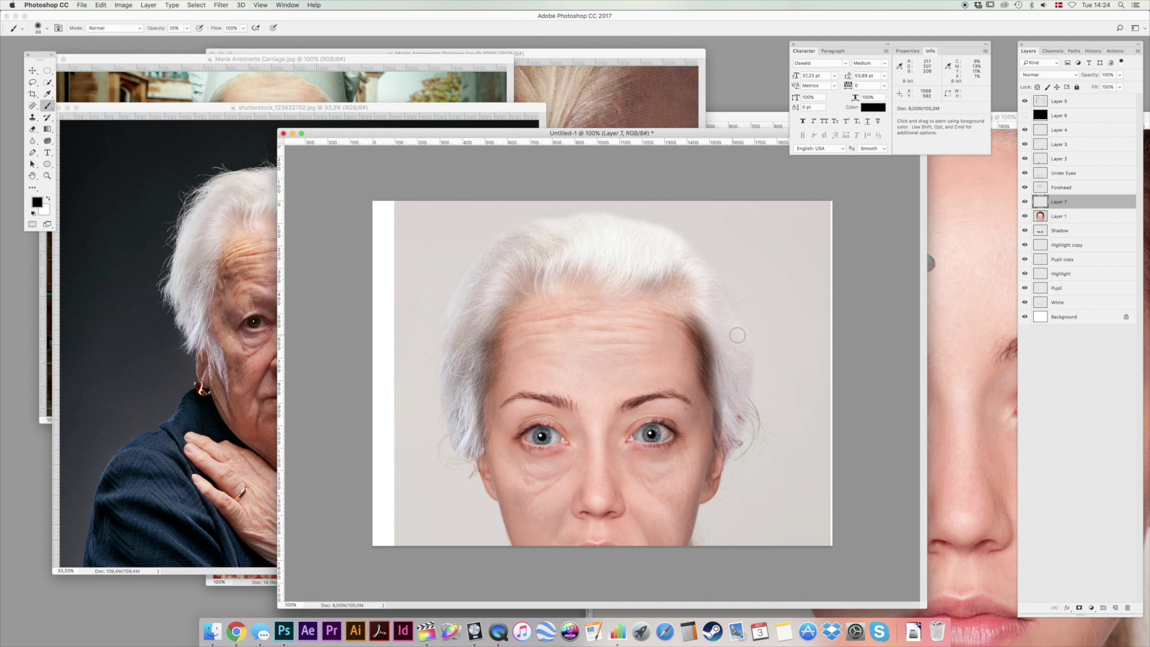
{"action": "key", "text": "x"}
{"action": "right_click", "coordinate": [749, 369]}
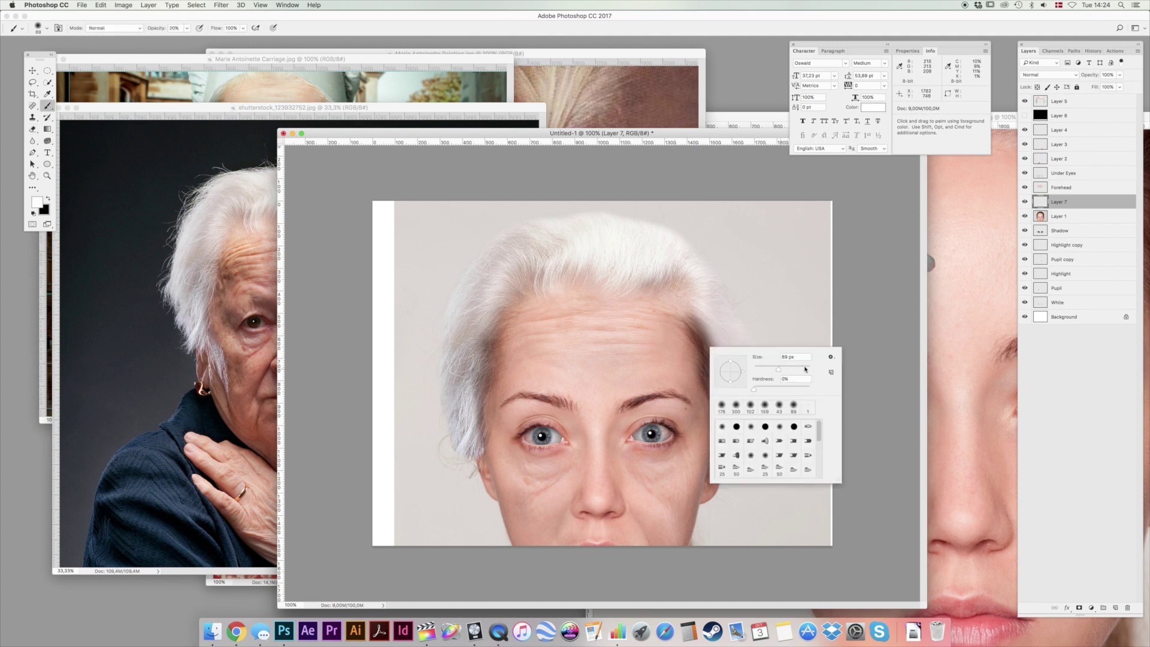
{"action": "left_click", "coordinate": [678, 136]}
{"action": "mouse_move", "coordinate": [694, 389]}
{"action": "left_mouse_down"}
{"action": "mouse_move", "coordinate": [706, 359]}
{"action": "mouse_move", "coordinate": [705, 388]}
{"action": "mouse_move", "coordinate": [704, 321]}
{"action": "mouse_move", "coordinate": [721, 363]}
{"action": "mouse_move", "coordinate": [708, 379]}
{"action": "mouse_move", "coordinate": [695, 341]}
{"action": "left_mouse_up"}
{"action": "left_click_drag", "start_coordinate": [487, 323], "coordinate": [474, 401]}
Erase the white hair layer's inner edge at 10% opacity along the hairline and both temples.
{"action": "left_click", "coordinate": [32, 72]}
{"action": "key", "text": "e"}
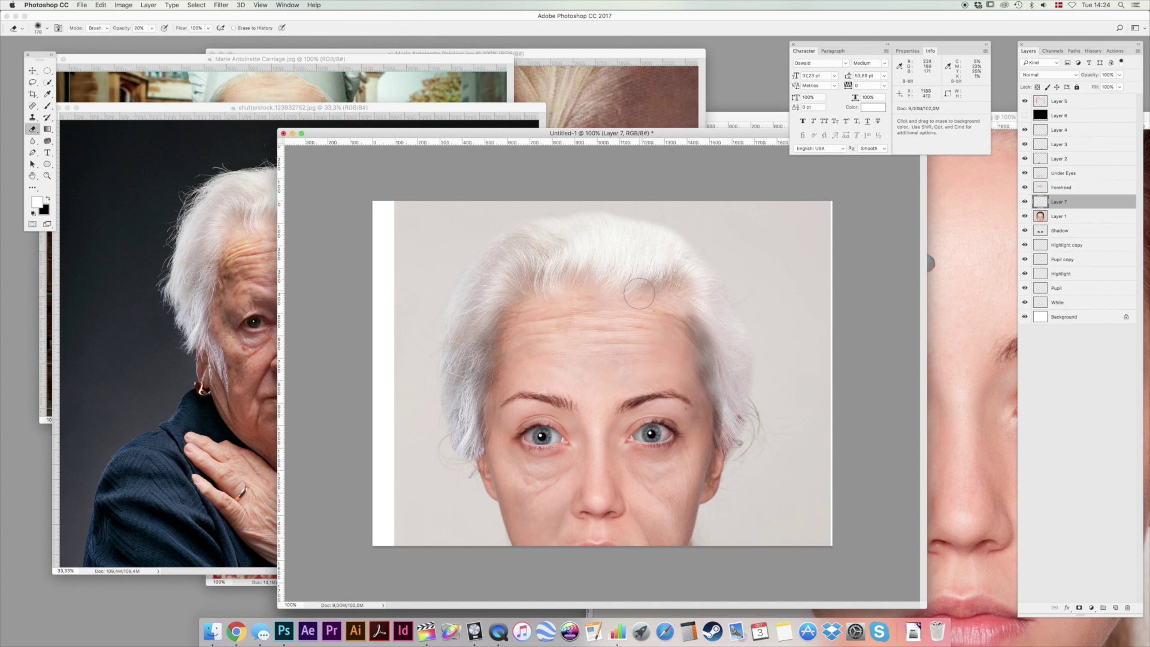
{"action": "left_click", "coordinate": [1078, 100]}
{"action": "key", "text": "1"}
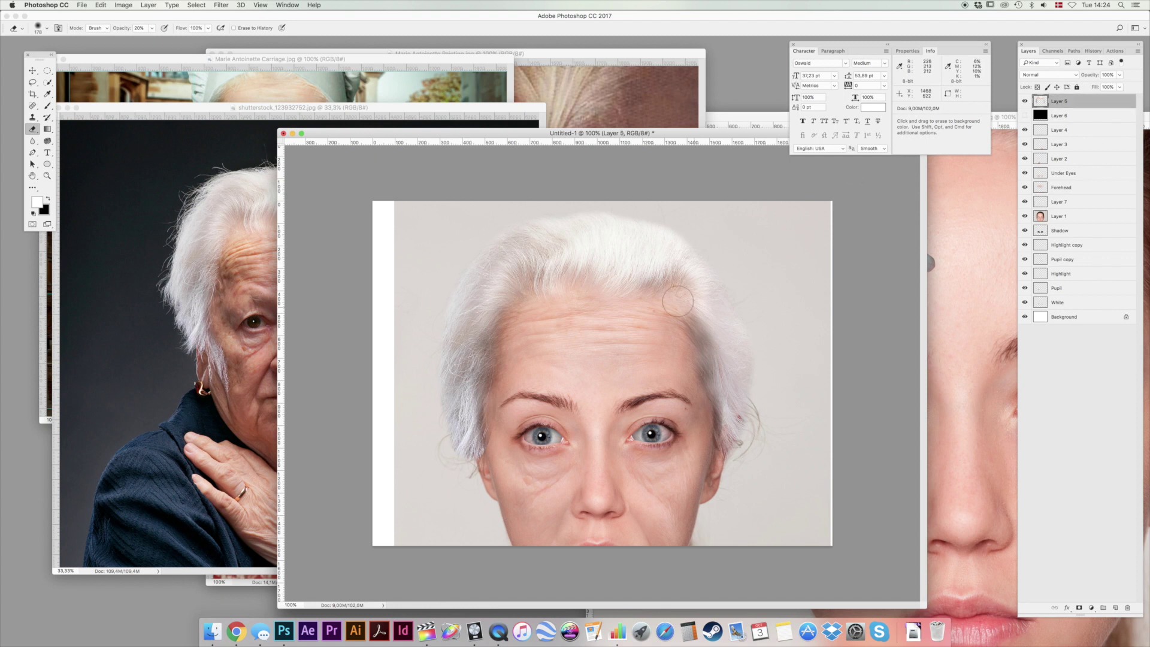
{"action": "mouse_move", "coordinate": [629, 286]}
{"action": "left_mouse_down"}
{"action": "mouse_move", "coordinate": [617, 290]}
{"action": "mouse_move", "coordinate": [676, 309]}
{"action": "mouse_move", "coordinate": [685, 331]}
{"action": "left_mouse_up"}
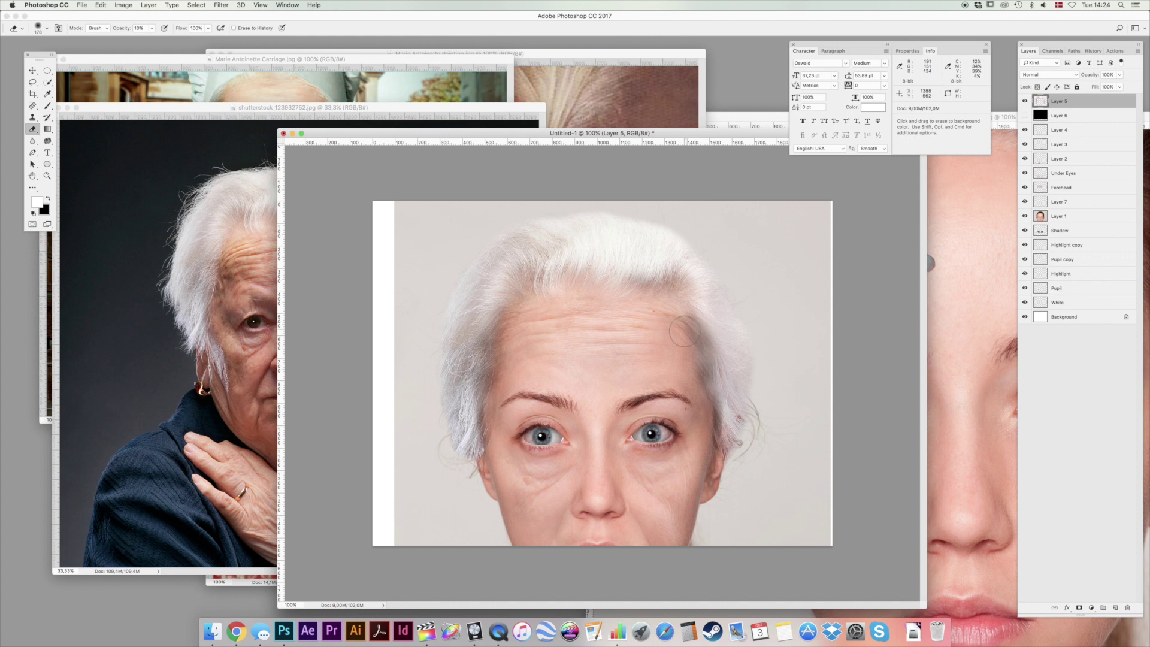
{"action": "left_click_drag", "start_coordinate": [502, 297], "coordinate": [503, 357]}
{"action": "left_click_drag", "start_coordinate": [505, 315], "coordinate": [539, 294]}
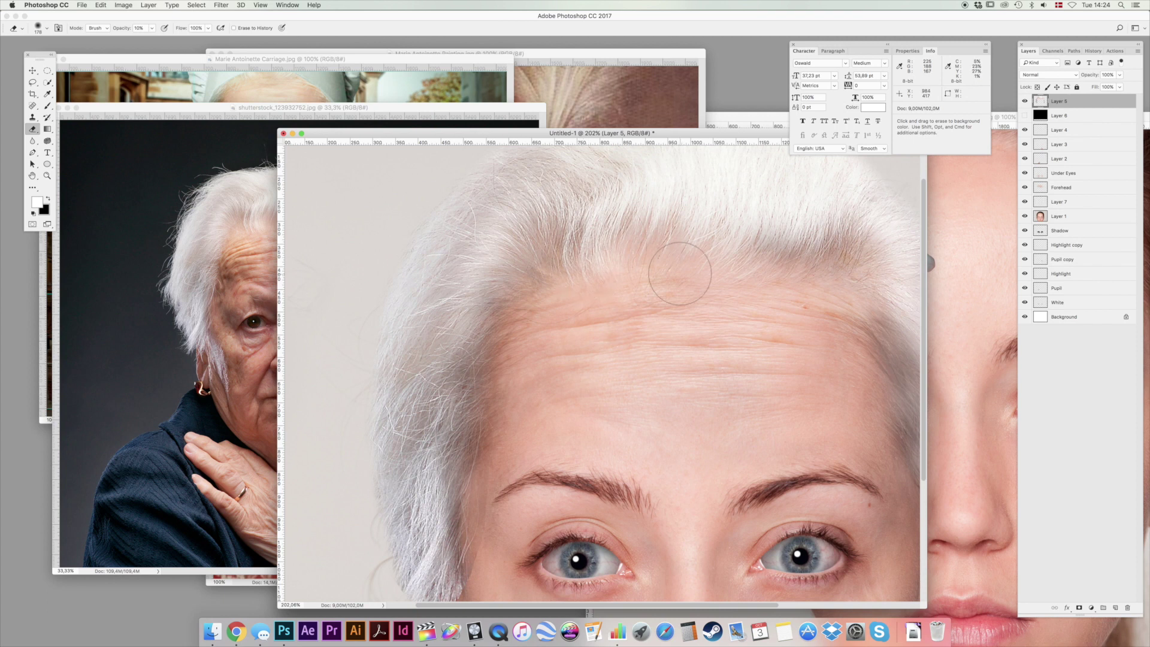
Hide and show the white hair layer to examine how it blends with the forehead and temple.
{"action": "scroll", "coordinate": [512, 446], "scroll_direction": "down", "scroll_amount": 3}
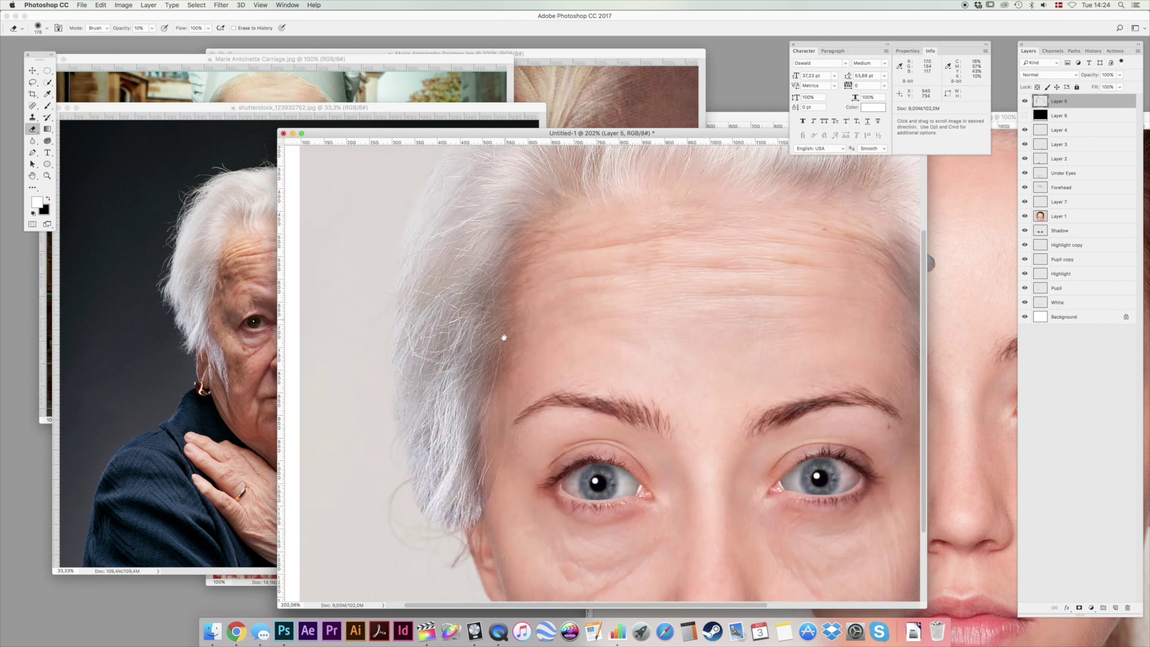
{"action": "left_click", "coordinate": [1024, 101]}
{"action": "left_click", "coordinate": [1024, 101]}
{"action": "key", "text": "0"}
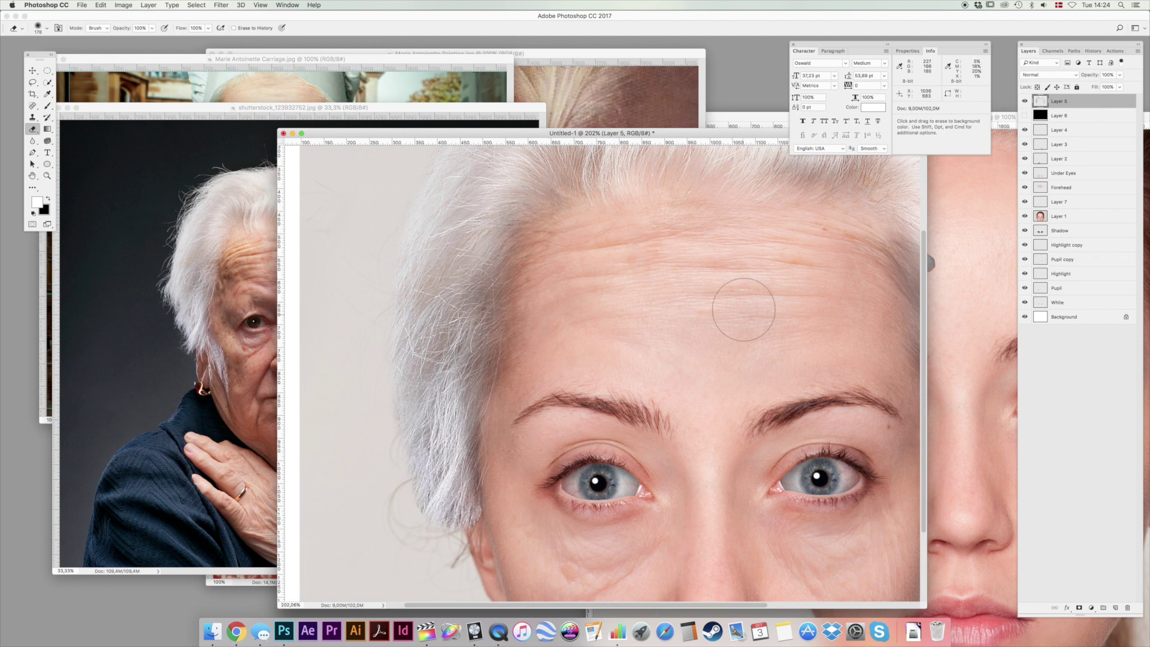
Invert the colours of the hair layer and erase its hard edge along the forehead with a soft 121 px Eraser.
{"action": "scroll", "coordinate": [743, 309], "scroll_direction": "right", "scroll_amount": 3}
{"action": "key", "text": "super+z"}
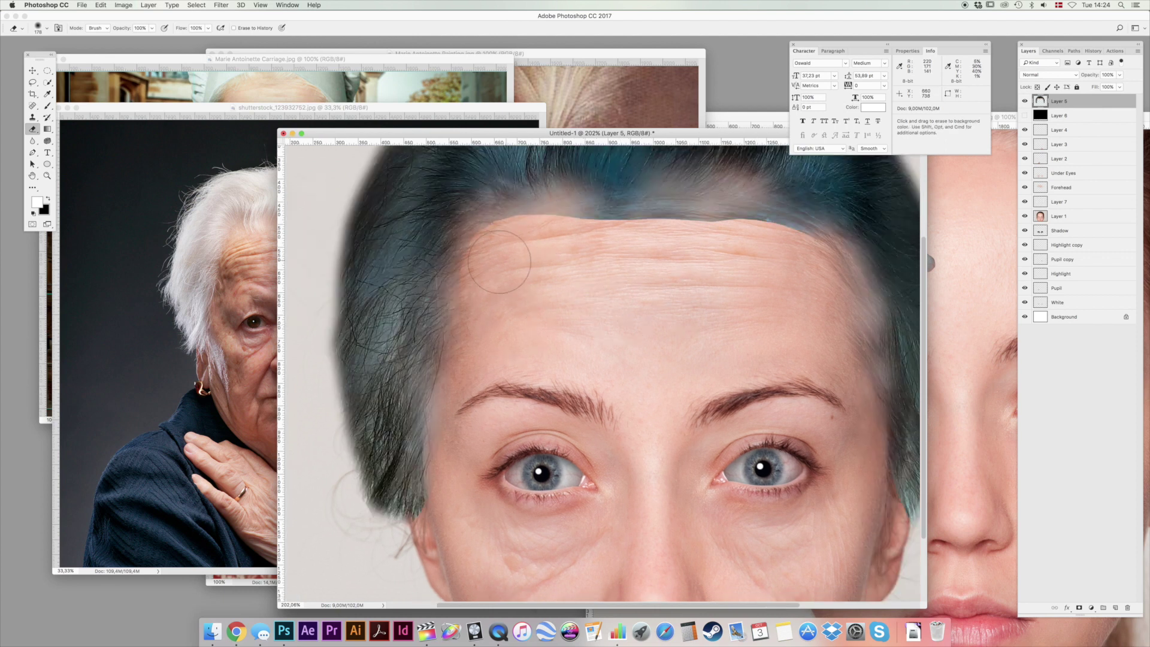
{"action": "right_click", "coordinate": [676, 291]}
{"action": "left_click_drag", "start_coordinate": [703, 297], "coordinate": [694, 297]}
{"action": "key", "text": "Return"}
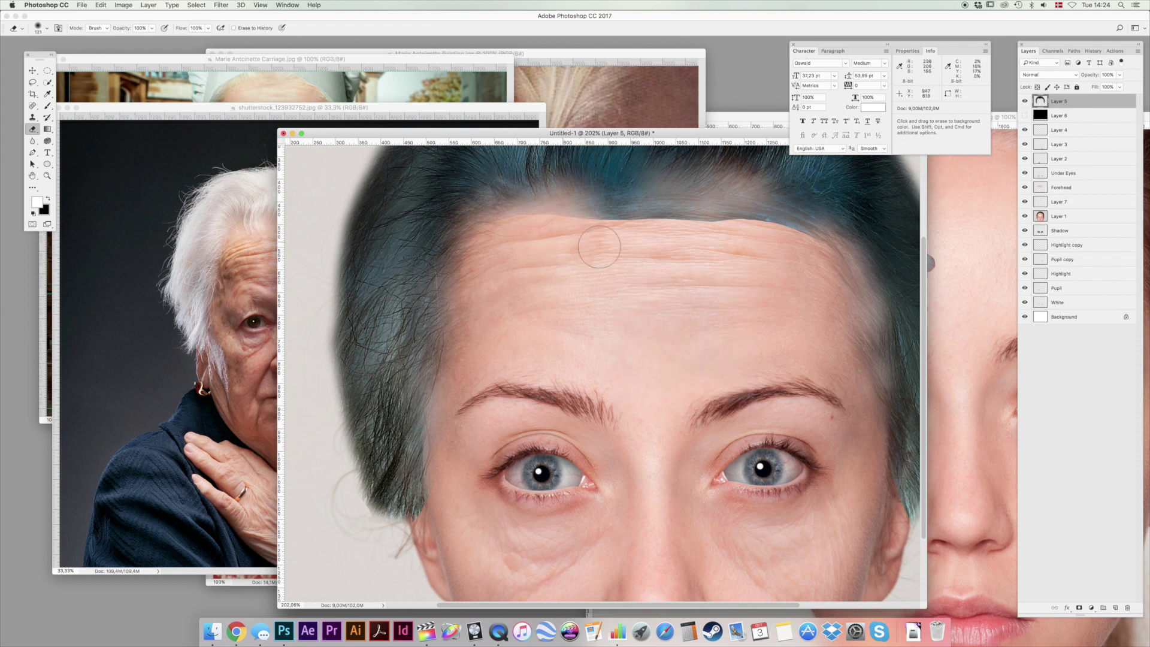
{"action": "mouse_move", "coordinate": [609, 248]}
{"action": "left_mouse_down"}
{"action": "mouse_move", "coordinate": [725, 241]}
{"action": "mouse_move", "coordinate": [708, 243]}
{"action": "mouse_move", "coordinate": [787, 254]}
{"action": "left_mouse_up"}
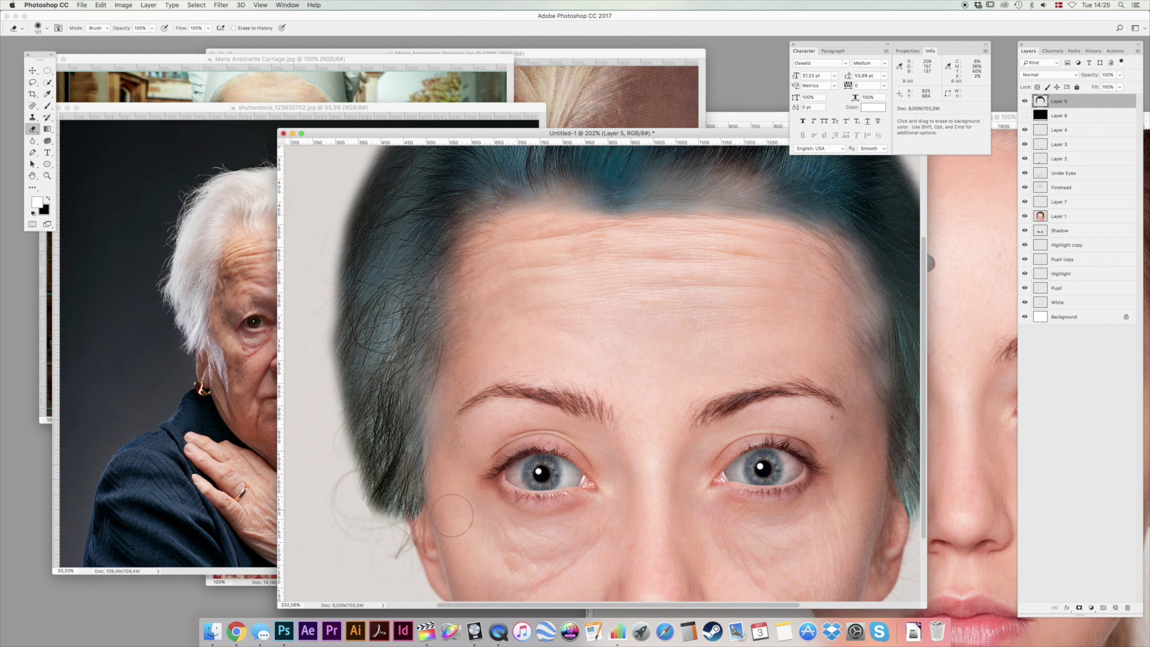
Invert the hair layer back to white and examine the hairline at both temples.
{"action": "mouse_move", "coordinate": [771, 349]}
{"action": "left_mouse_down"}
{"action": "mouse_move", "coordinate": [751, 340]}
{"action": "mouse_move", "coordinate": [666, 354]}
{"action": "left_mouse_up"}
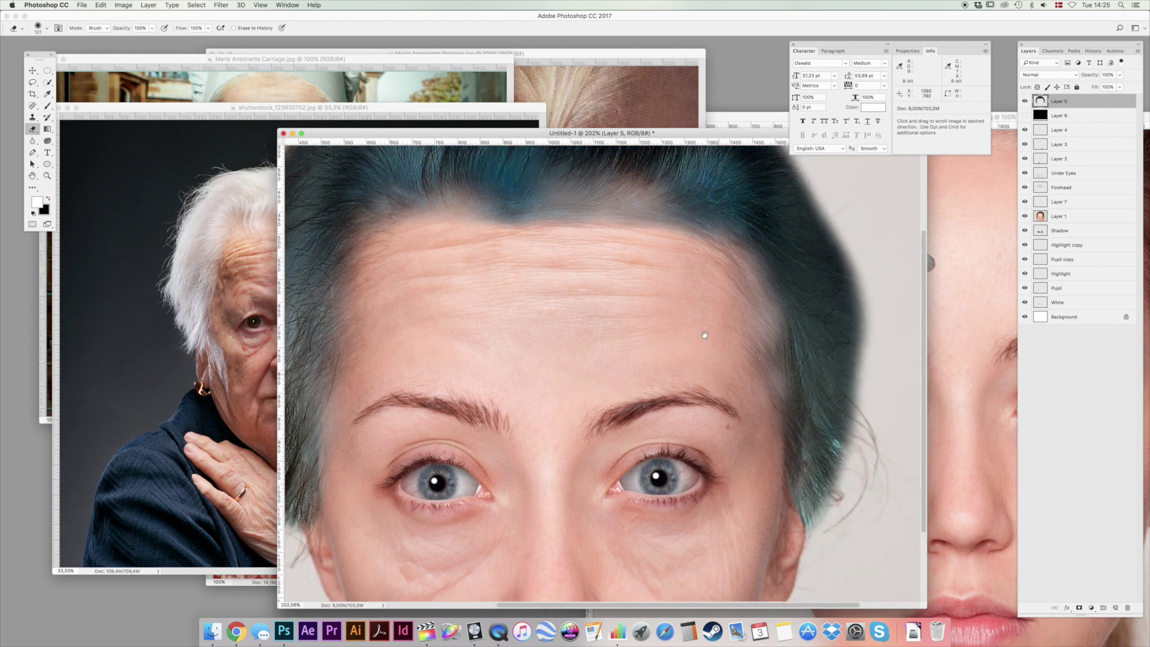
{"action": "key", "text": "super+i"}
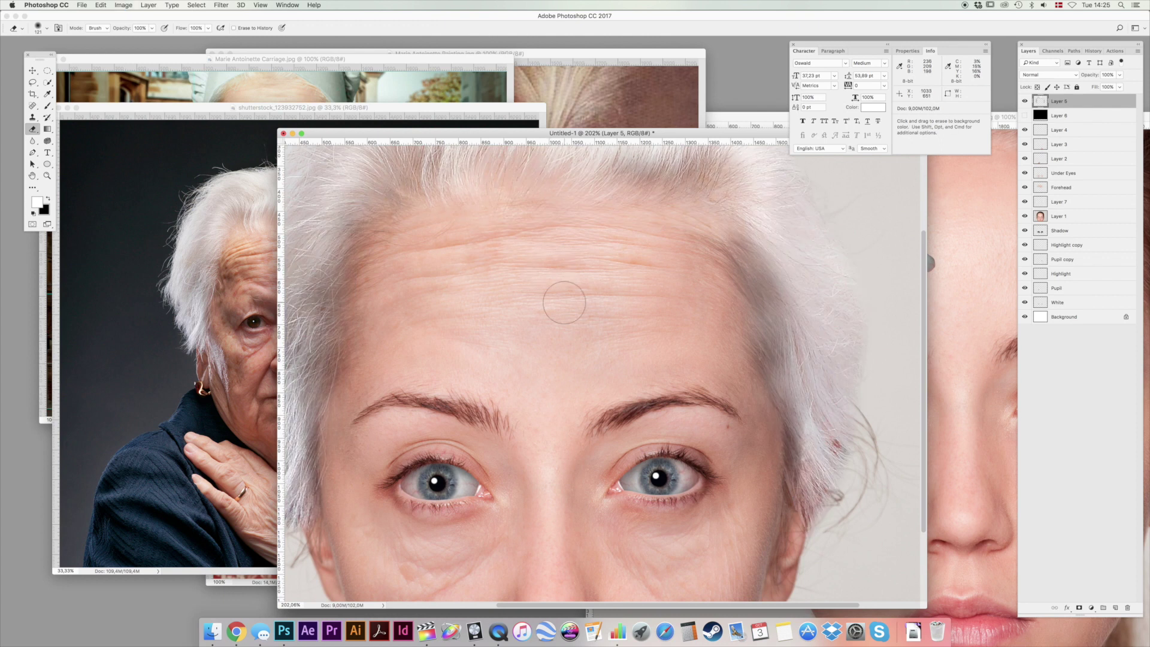
{"action": "mouse_move", "coordinate": [472, 332]}
{"action": "left_mouse_down"}
{"action": "mouse_move", "coordinate": [517, 342]}
{"action": "mouse_move", "coordinate": [621, 321]}
{"action": "left_mouse_up"}
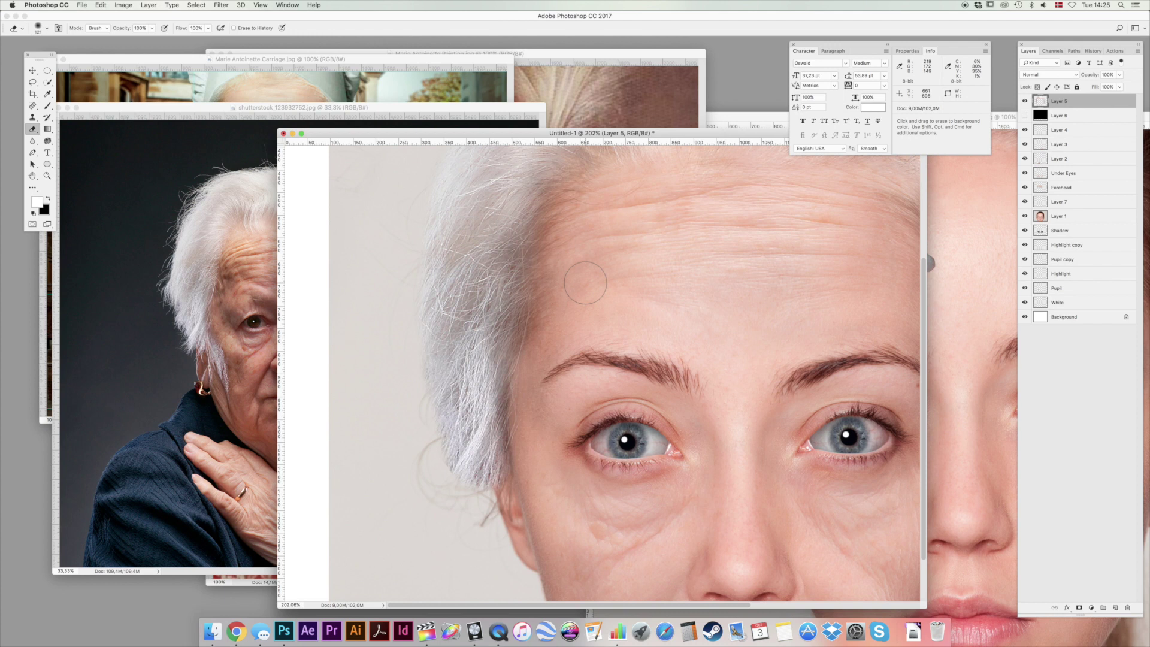
Show the black Layer 6 beneath the hair and make the hair layer, Layer 5, active again.
{"action": "left_click", "coordinate": [1025, 115]}
{"action": "left_click", "coordinate": [1092, 118]}
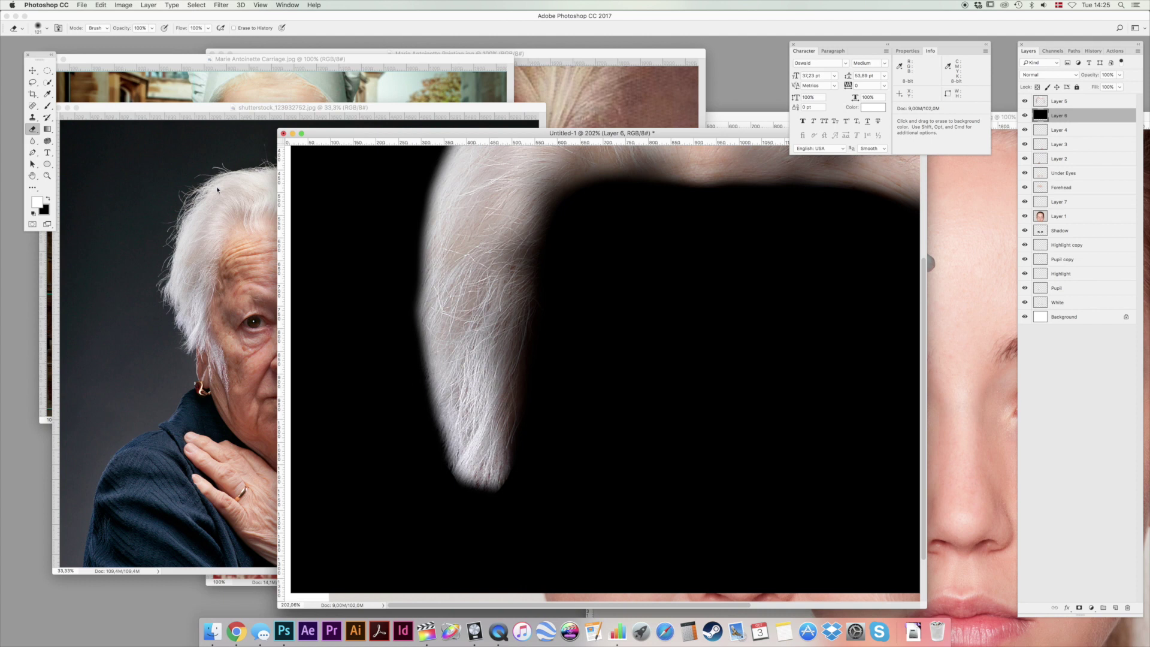
{"action": "key", "text": "v"}
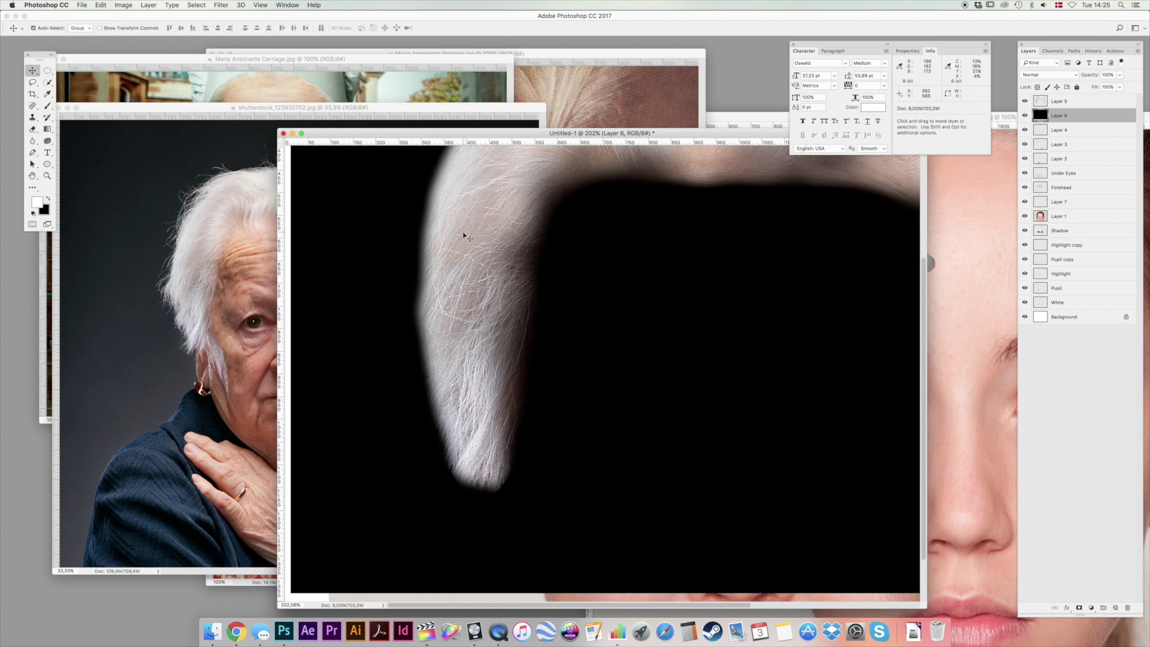
{"action": "left_click", "coordinate": [464, 236], "text": "super"}
Smudge fine strands outward from the white hair's lower outer edge and tip, starting at 97% strength.
{"action": "left_click", "coordinate": [34, 147]}
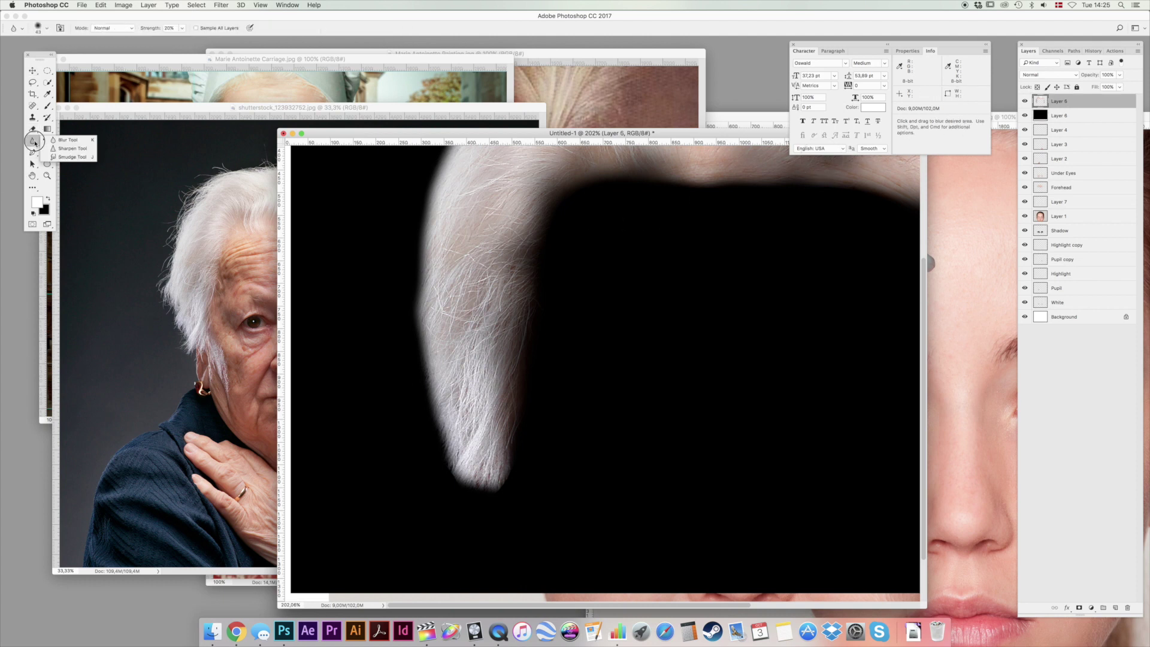
{"action": "left_click", "coordinate": [60, 162]}
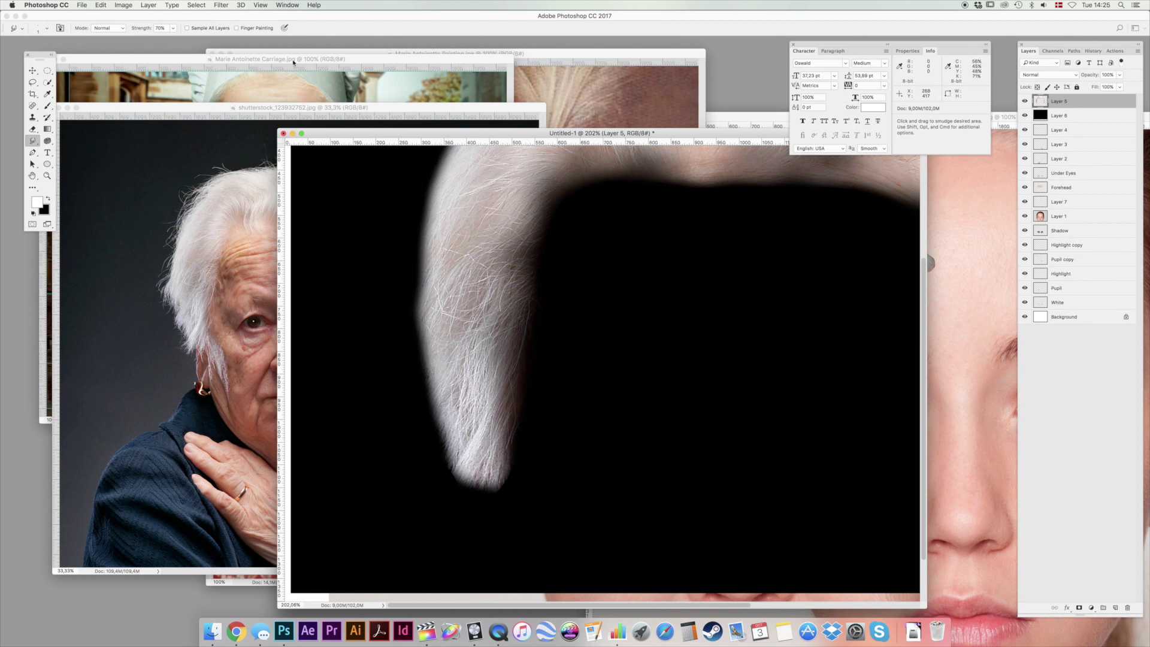
{"action": "key", "text": "9"}
{"action": "key", "text": "9"}
{"action": "key", "text": "7"}
{"action": "mouse_move", "coordinate": [450, 473]}
{"action": "left_mouse_down"}
{"action": "mouse_move", "coordinate": [458, 511]}
{"action": "mouse_move", "coordinate": [475, 495]}
{"action": "left_mouse_up"}
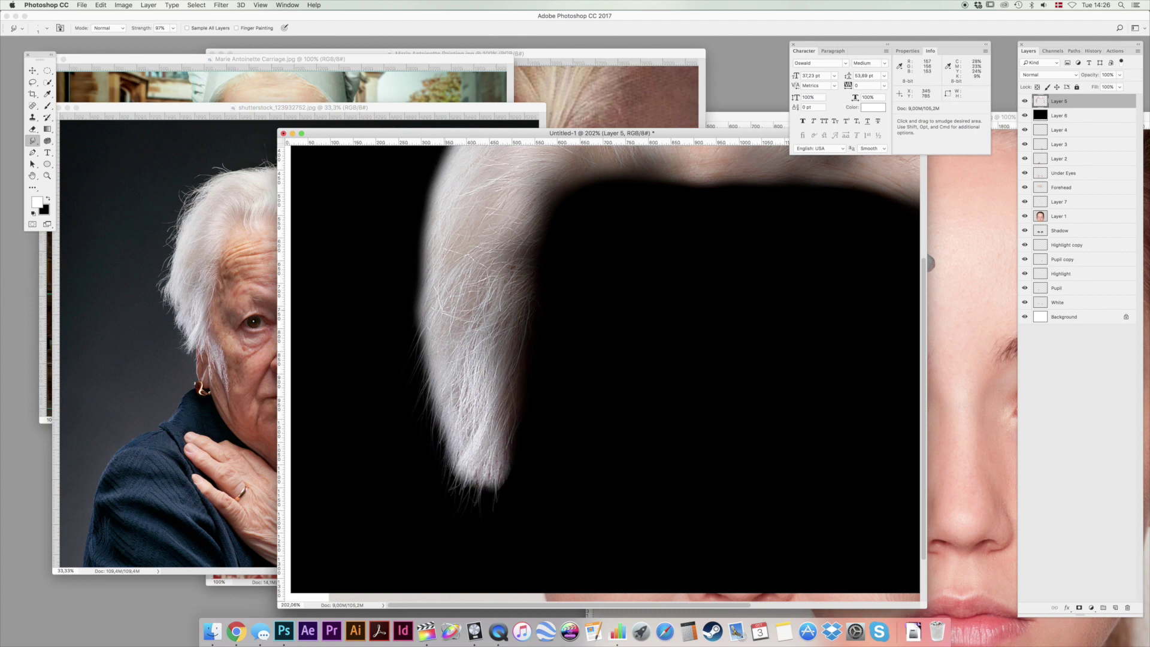
{"action": "mouse_move", "coordinate": [422, 298]}
{"action": "left_mouse_down"}
{"action": "mouse_move", "coordinate": [380, 323]}
{"action": "mouse_move", "coordinate": [383, 367]}
{"action": "left_mouse_up"}
{"action": "mouse_move", "coordinate": [456, 496]}
{"action": "left_mouse_down"}
{"action": "mouse_move", "coordinate": [500, 505]}
{"action": "mouse_move", "coordinate": [486, 492]}
{"action": "left_mouse_up"}
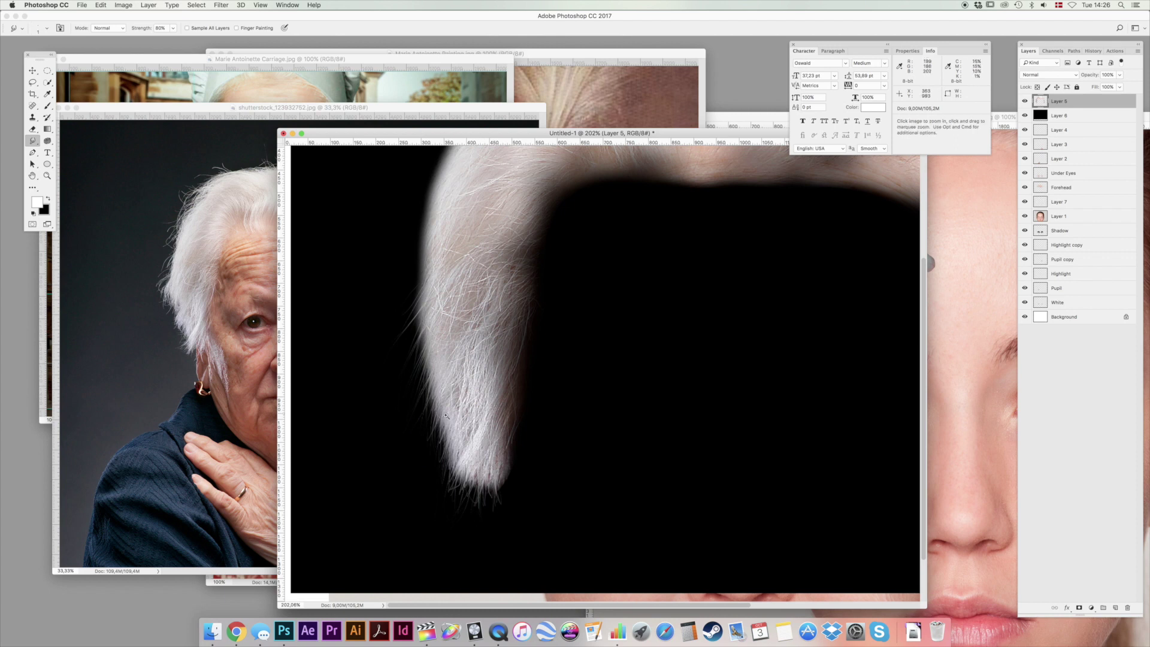
{"action": "scroll", "coordinate": [447, 419], "scroll_direction": "up", "scroll_amount": 5}
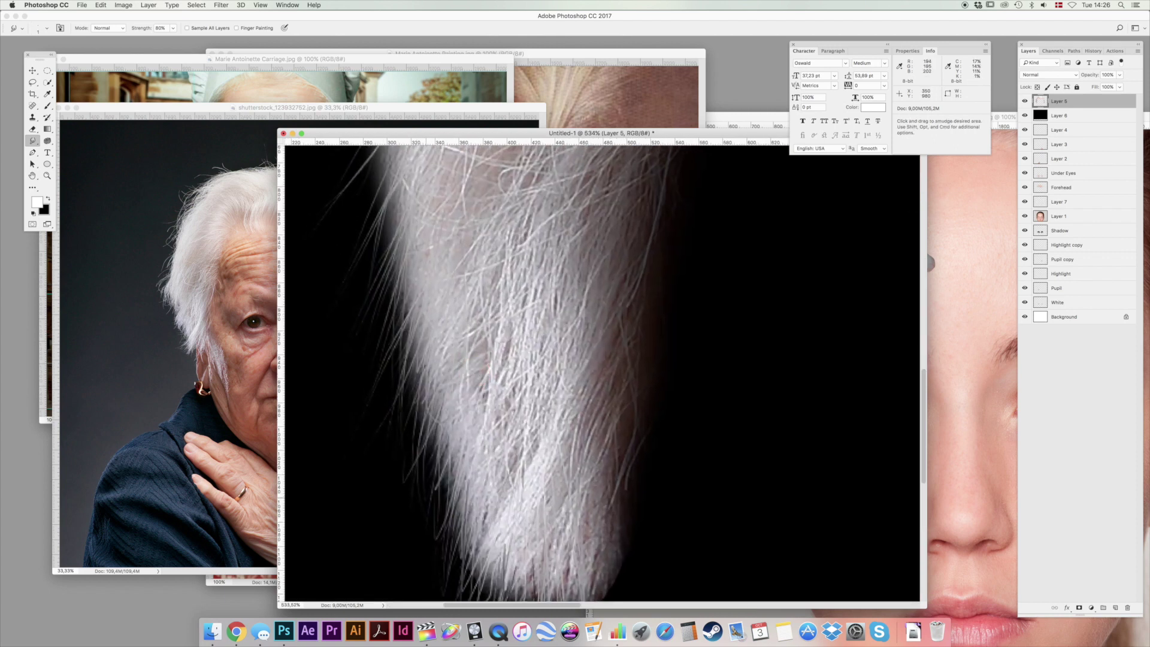
{"action": "scroll", "coordinate": [552, 356], "scroll_direction": "down", "scroll_amount": 4}
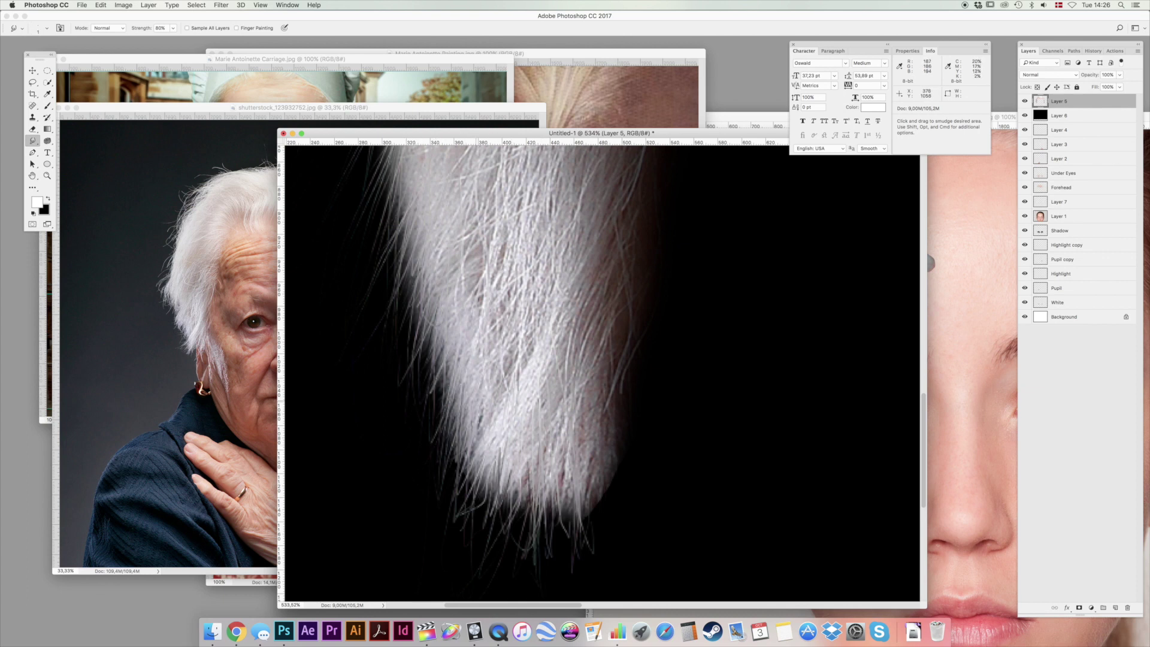
Smudge more loose strands out of the upper outer edge of the same hair side at 97% strength.
{"action": "double_click", "coordinate": [48, 176]}
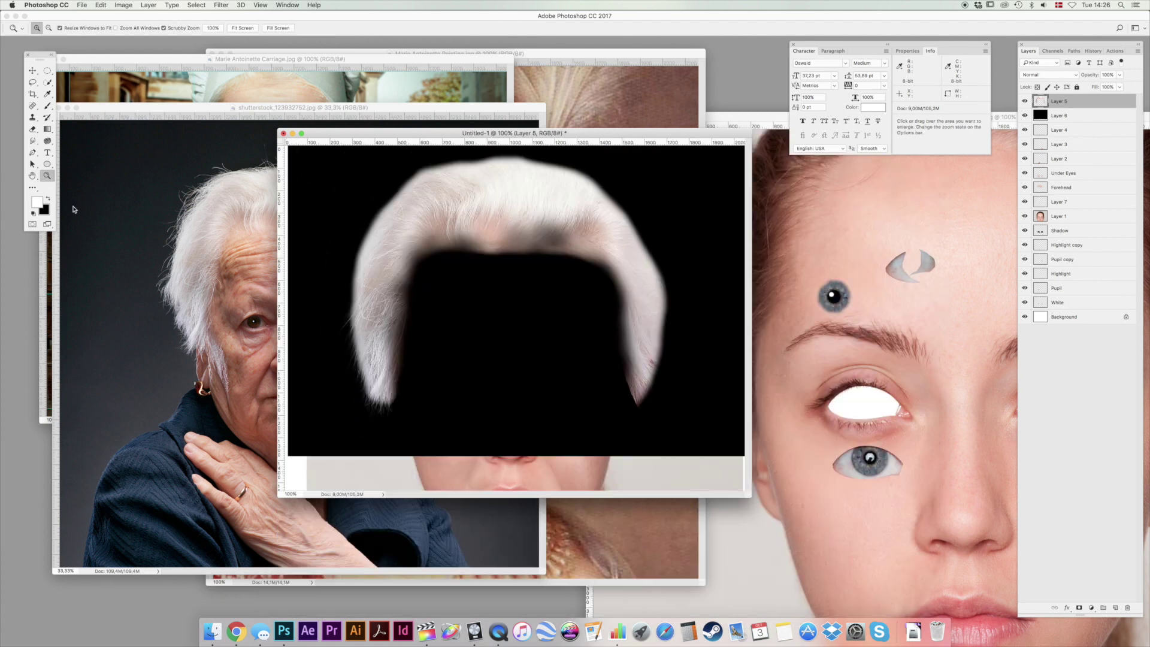
{"action": "left_click", "coordinate": [342, 310]}
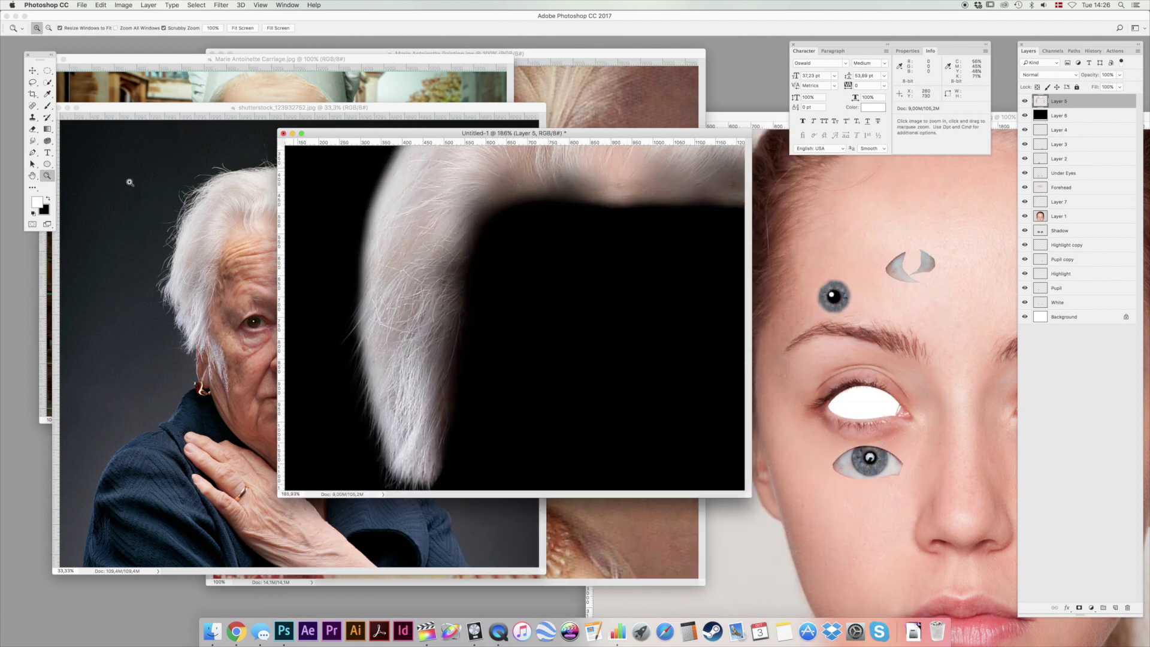
{"action": "left_click", "coordinate": [33, 142]}
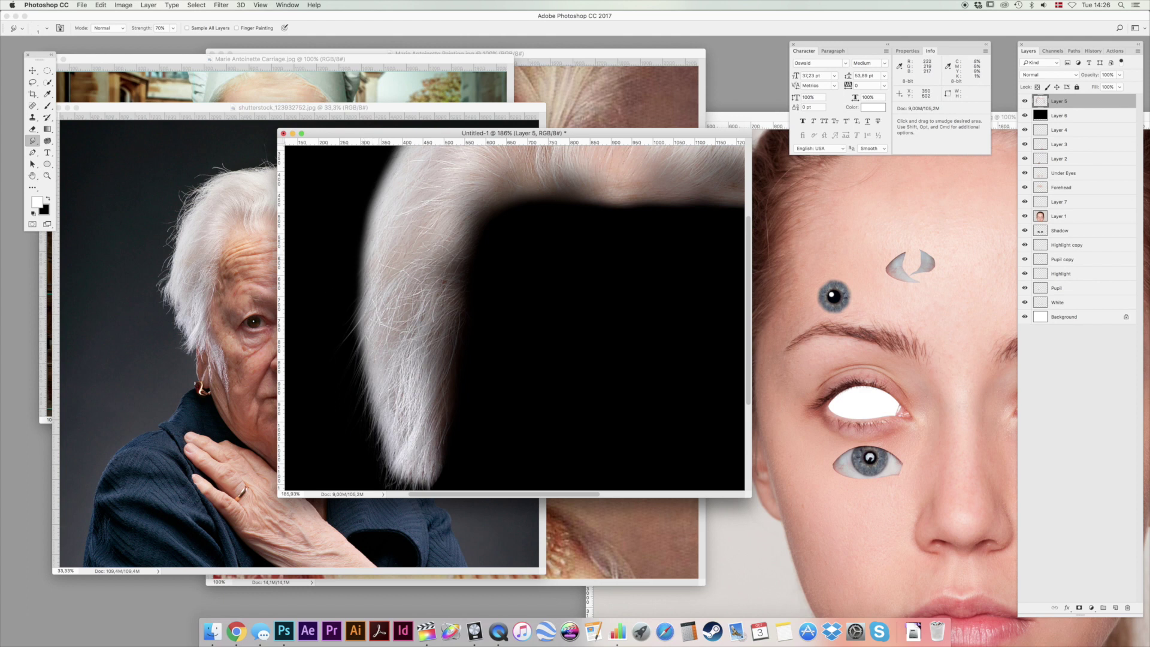
{"action": "key", "text": "9"}
{"action": "key", "text": "7"}
{"action": "left_click_drag", "start_coordinate": [344, 275], "coordinate": [367, 319]}
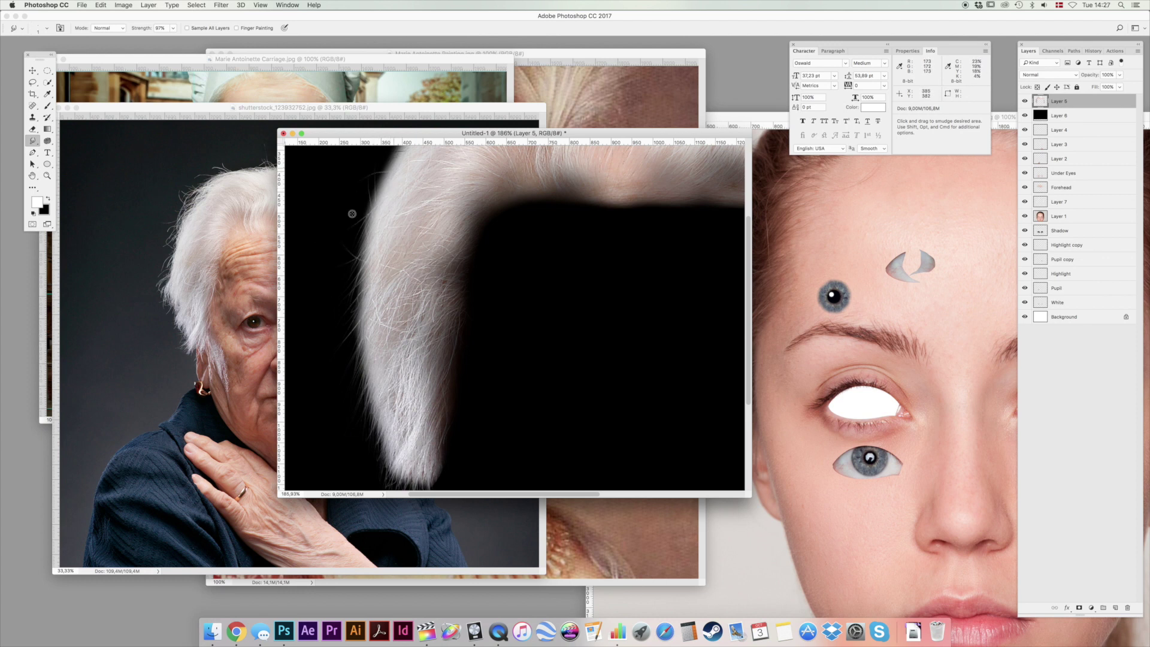
Set up the Blur tool for the hair layer with a 201 px soft brush at 20% strength.
{"action": "scroll", "coordinate": [385, 318], "scroll_direction": "up", "scroll_amount": 5}
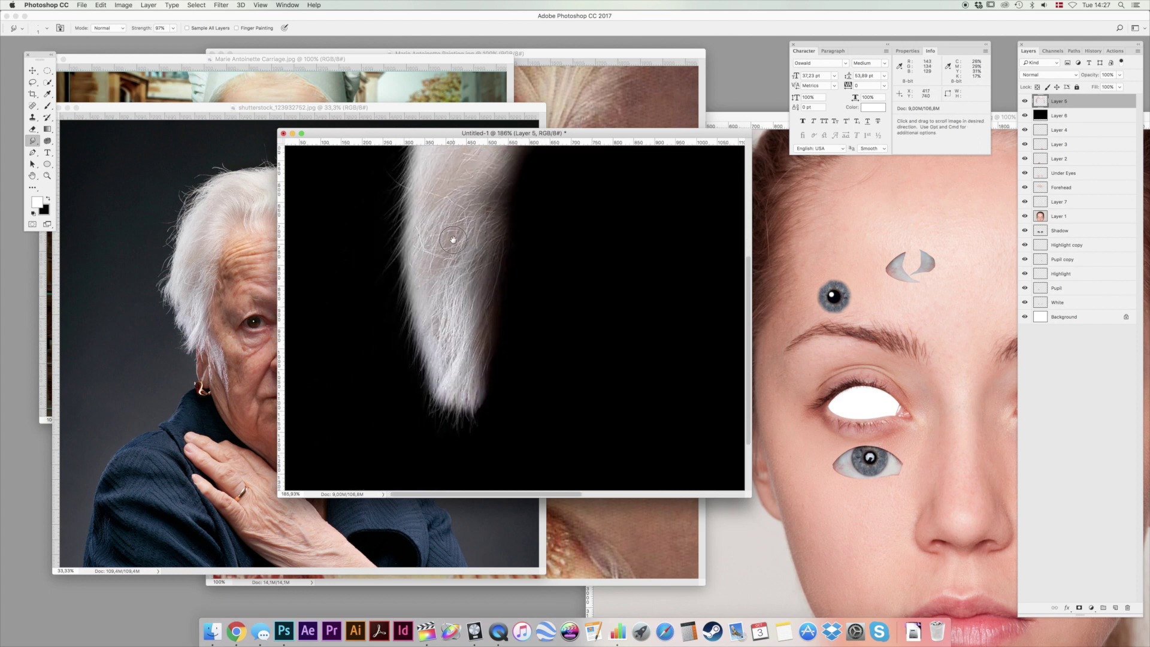
{"action": "left_click_drag", "start_coordinate": [33, 140], "coordinate": [65, 140]}
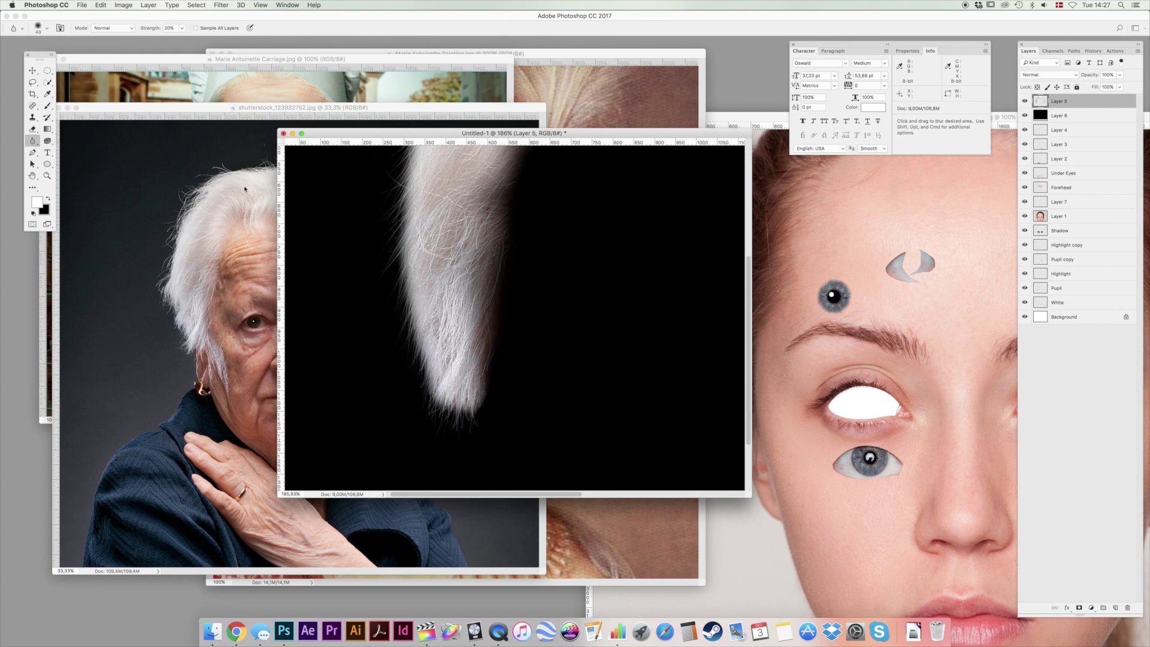
{"action": "right_click", "coordinate": [393, 306]}
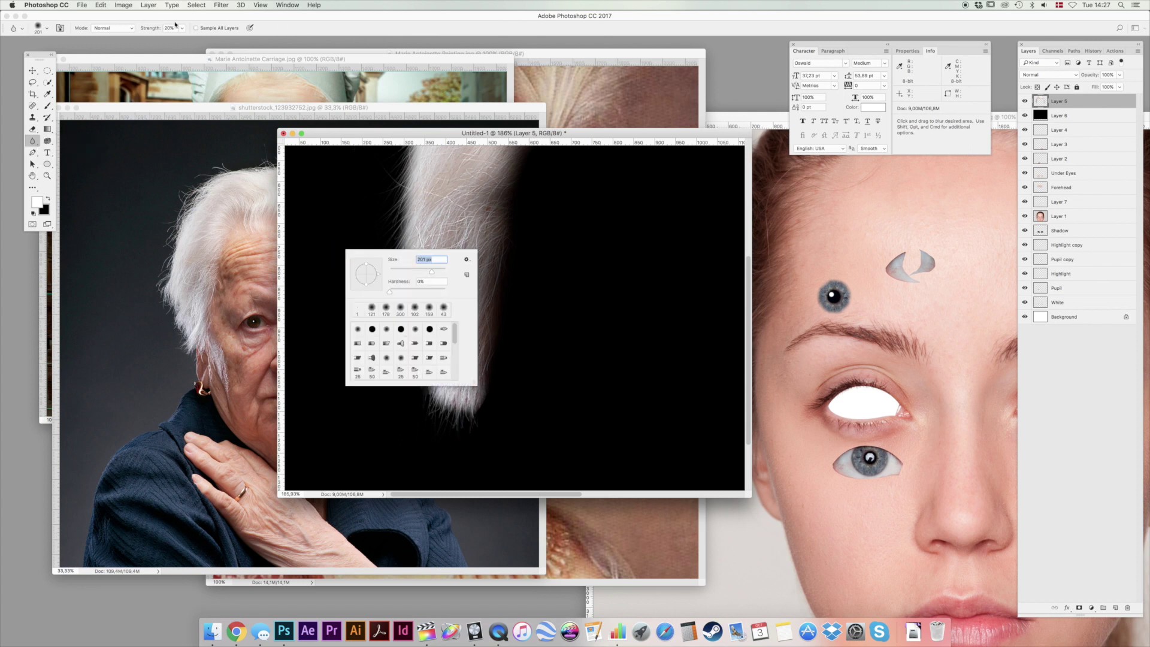
{"action": "key", "text": "Return"}
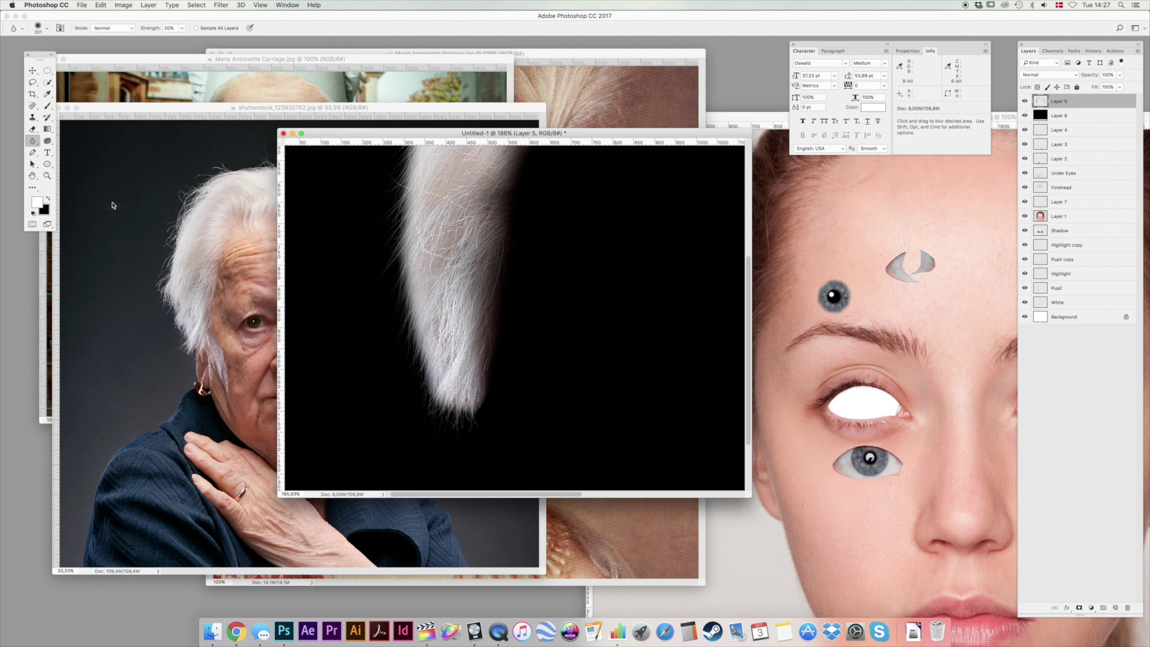
Hide the black Layer 6 to show the white hair on the portrait at 100% zoom.
{"action": "double_click", "coordinate": [48, 176]}
{"action": "left_click", "coordinate": [32, 70]}
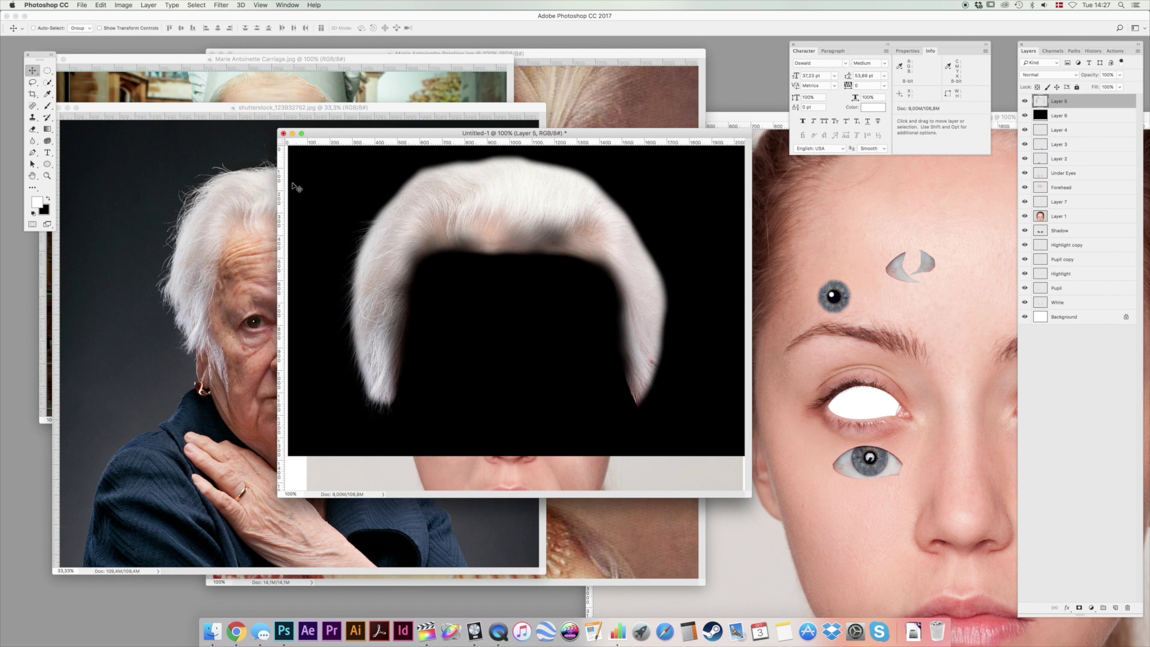
{"action": "left_click", "coordinate": [1025, 116]}
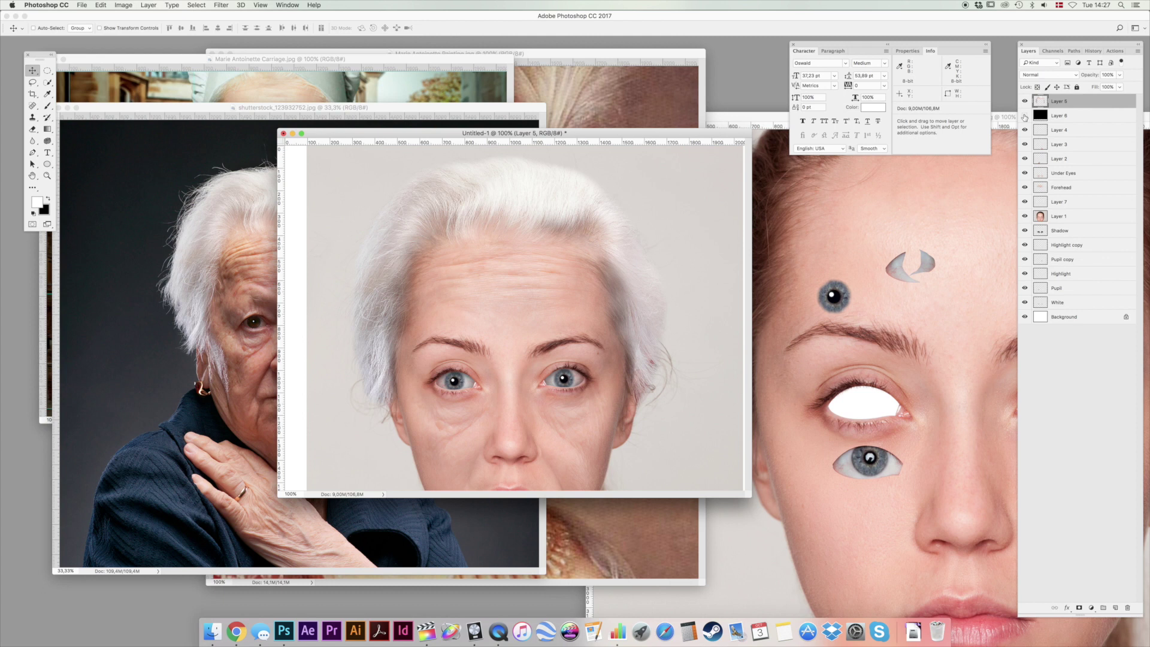
Erase the white hair's lower outer edge near the ear with a large soft Eraser at 20% opacity.
{"action": "key", "text": "e"}
{"action": "right_click", "coordinate": [405, 412]}
{"action": "left_click_drag", "start_coordinate": [457, 423], "coordinate": [459, 423]}
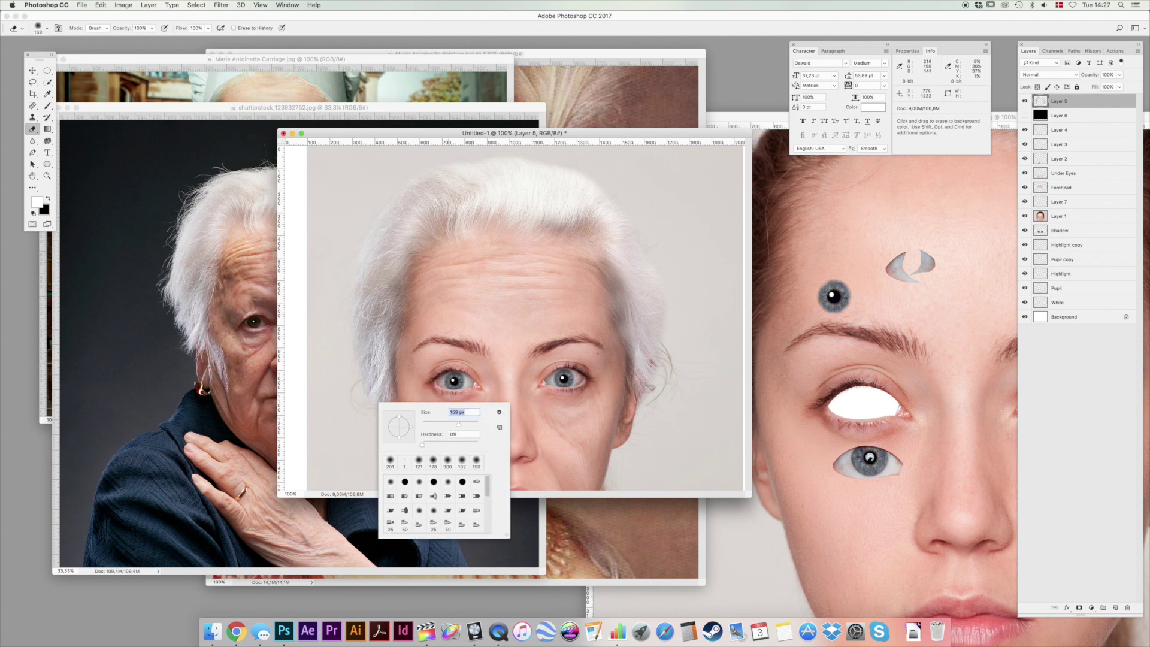
{"action": "key", "text": "Return"}
{"action": "left_click_drag", "start_coordinate": [370, 372], "coordinate": [404, 357]}
{"action": "key", "text": "2"}
{"action": "mouse_move", "coordinate": [374, 406]}
{"action": "left_mouse_down"}
{"action": "mouse_move", "coordinate": [368, 367]}
{"action": "mouse_move", "coordinate": [420, 402]}
{"action": "mouse_move", "coordinate": [434, 399]}
{"action": "mouse_move", "coordinate": [364, 365]}
{"action": "mouse_move", "coordinate": [365, 316]}
{"action": "mouse_move", "coordinate": [424, 431]}
{"action": "mouse_move", "coordinate": [469, 420]}
{"action": "mouse_move", "coordinate": [367, 320]}
{"action": "left_mouse_up"}
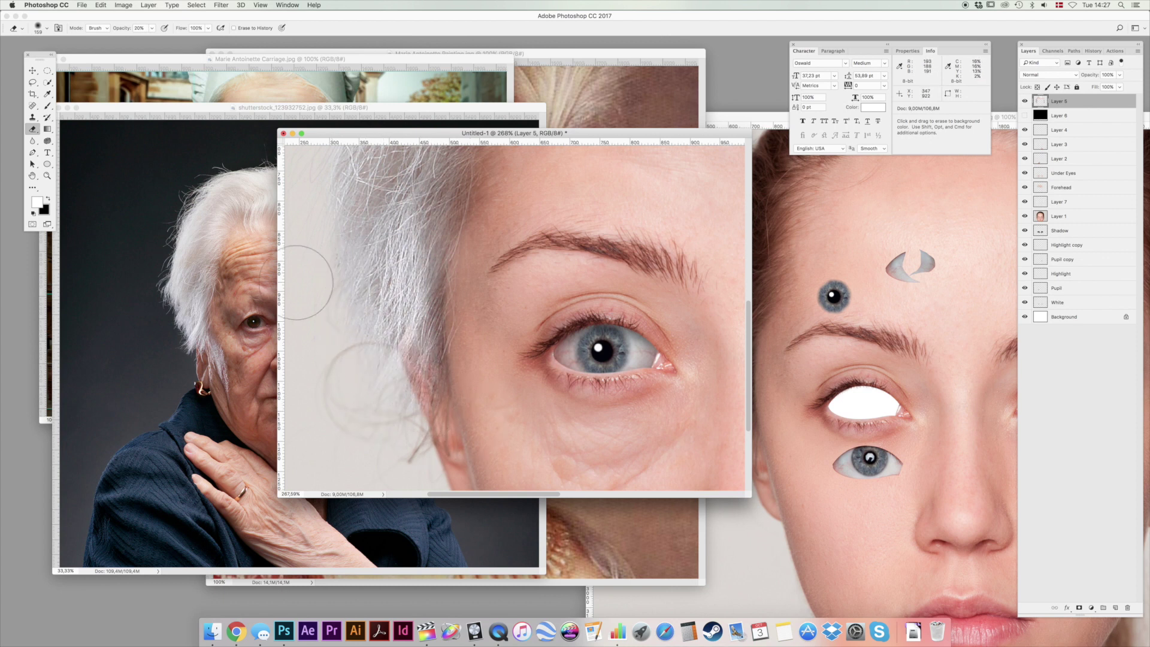
{"action": "double_click", "coordinate": [47, 176]}
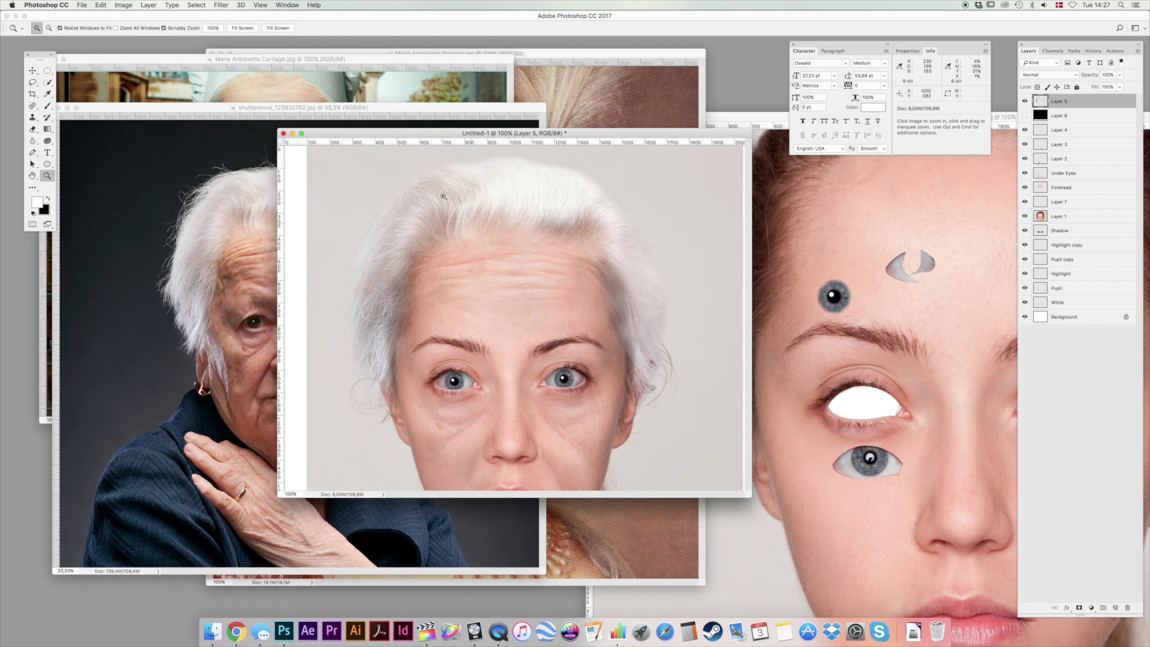
Bring the Marie Antoinette Carriage.psd document to the front and enlarge its window.
{"action": "left_click", "coordinate": [832, 282]}
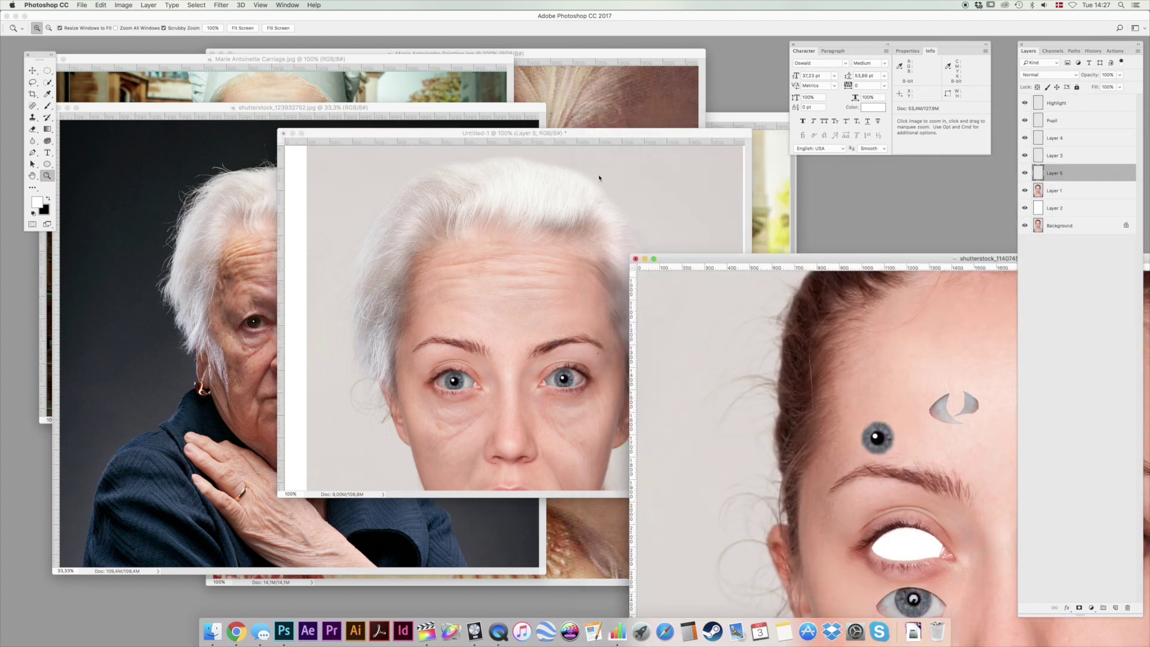
{"action": "left_click", "coordinate": [712, 122]}
{"action": "left_click_drag", "start_coordinate": [712, 120], "coordinate": [638, 118]}
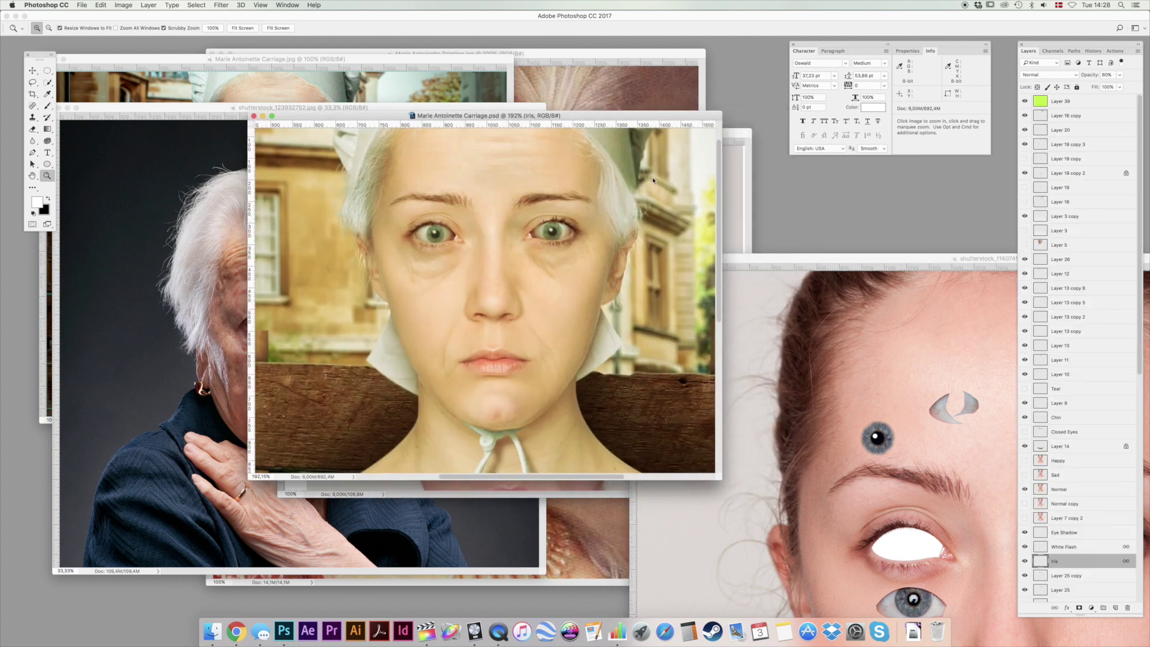
{"action": "left_click_drag", "start_coordinate": [721, 480], "coordinate": [873, 616]}
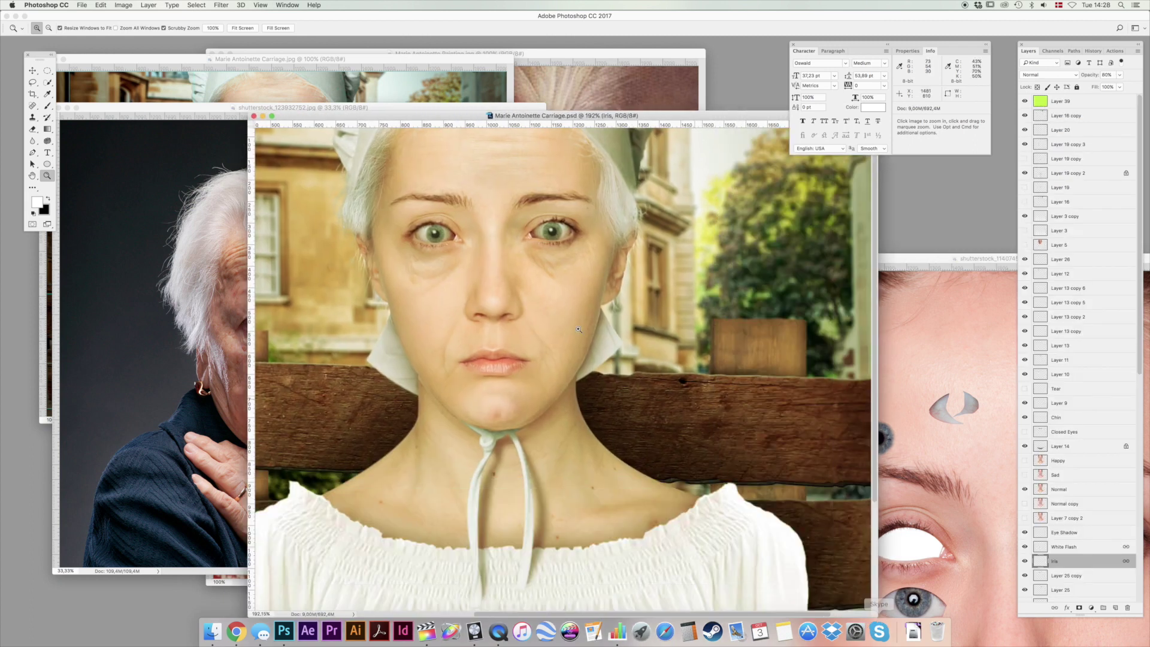
Try shifting the Iris layer sideways within the woman's eyes.
{"action": "key", "text": "v"}
{"action": "scroll", "coordinate": [540, 305], "scroll_direction": "up", "scroll_amount": 3}
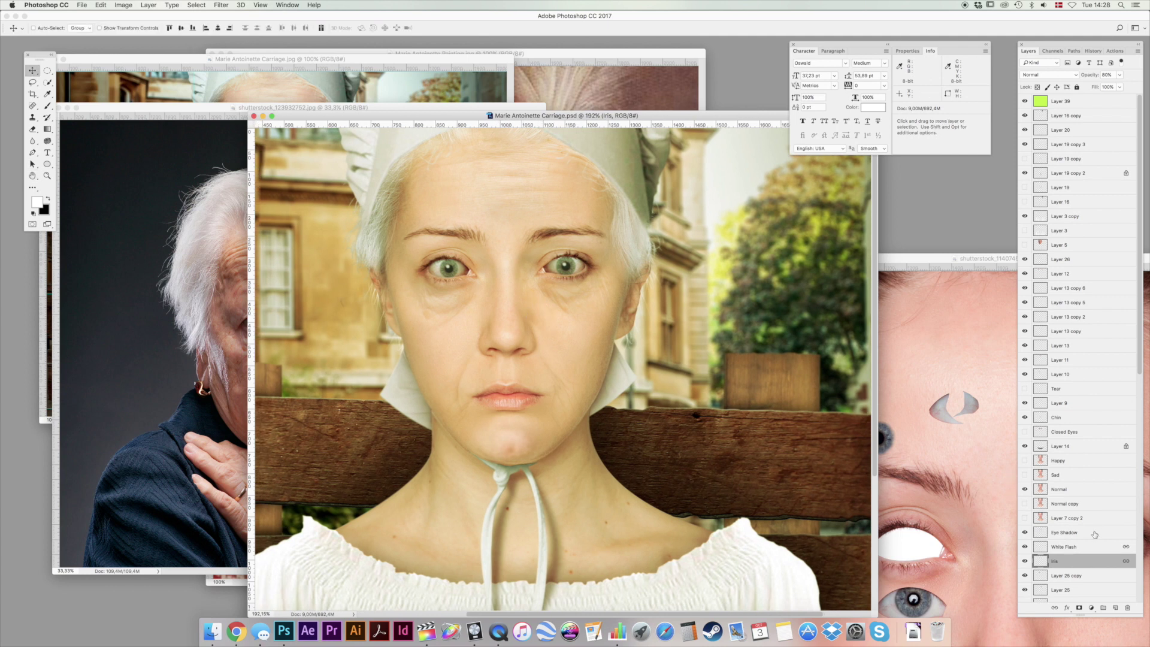
{"action": "scroll", "coordinate": [1064, 505], "scroll_direction": "down", "scroll_amount": 1}
{"action": "left_click_drag", "start_coordinate": [578, 356], "coordinate": [602, 360]}
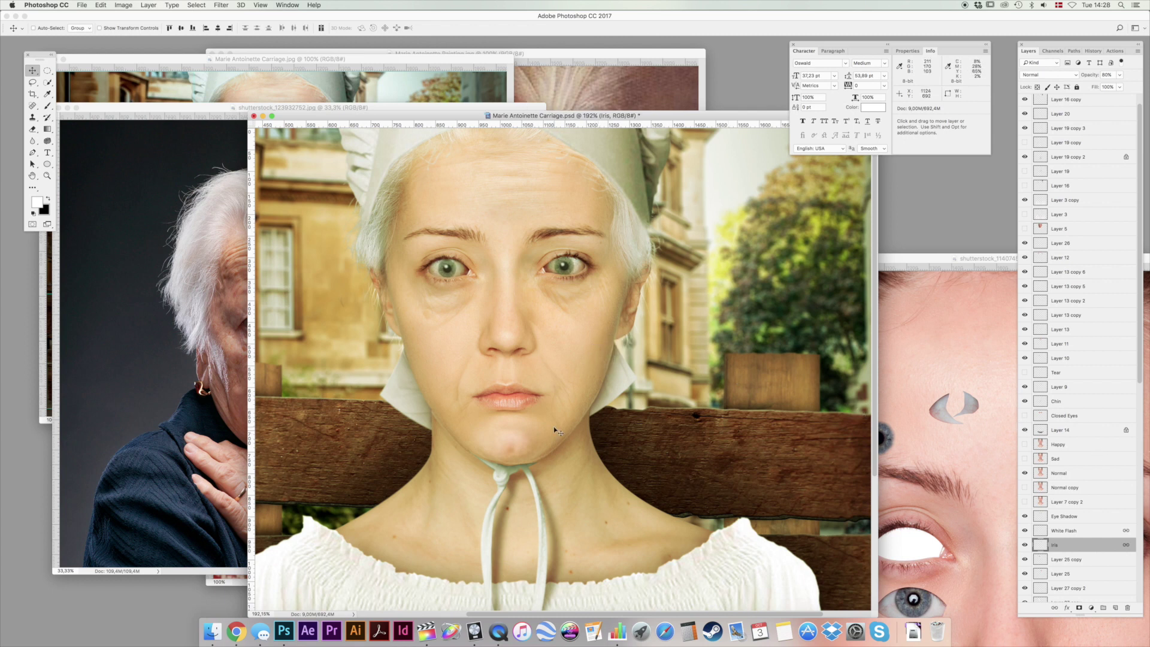
Select the wooden fence layer, Layer 33 copy 2, try moving it up across the scene and undo the move.
{"action": "scroll", "coordinate": [652, 409], "scroll_direction": "down", "scroll_amount": 5}
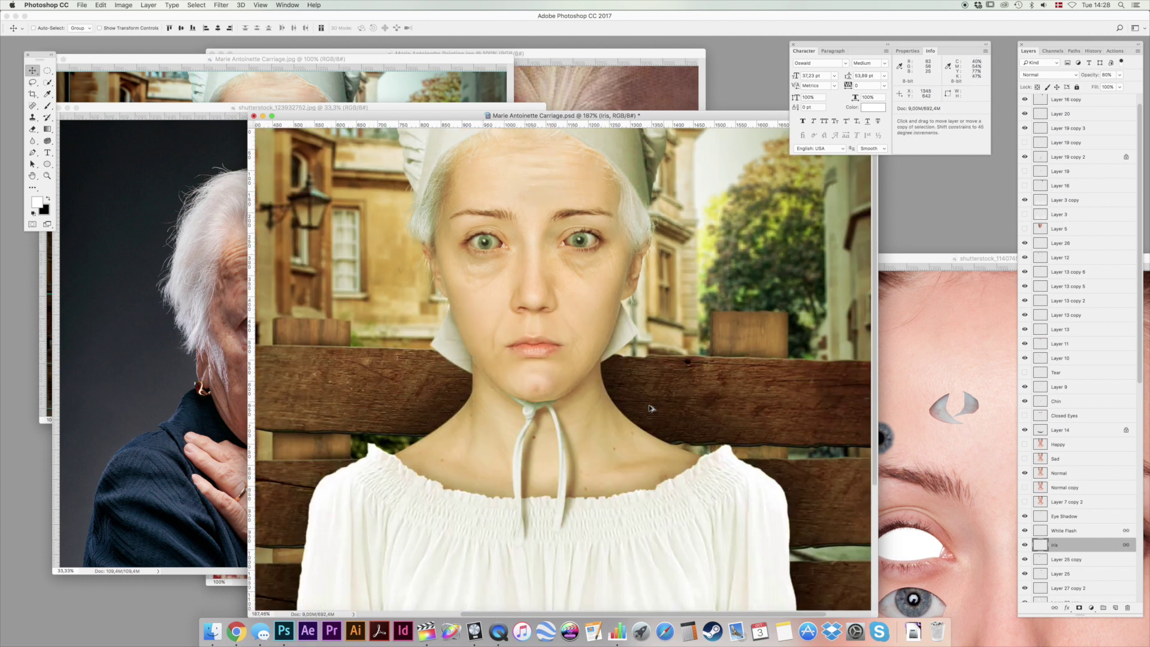
{"action": "right_click", "coordinate": [426, 355]}
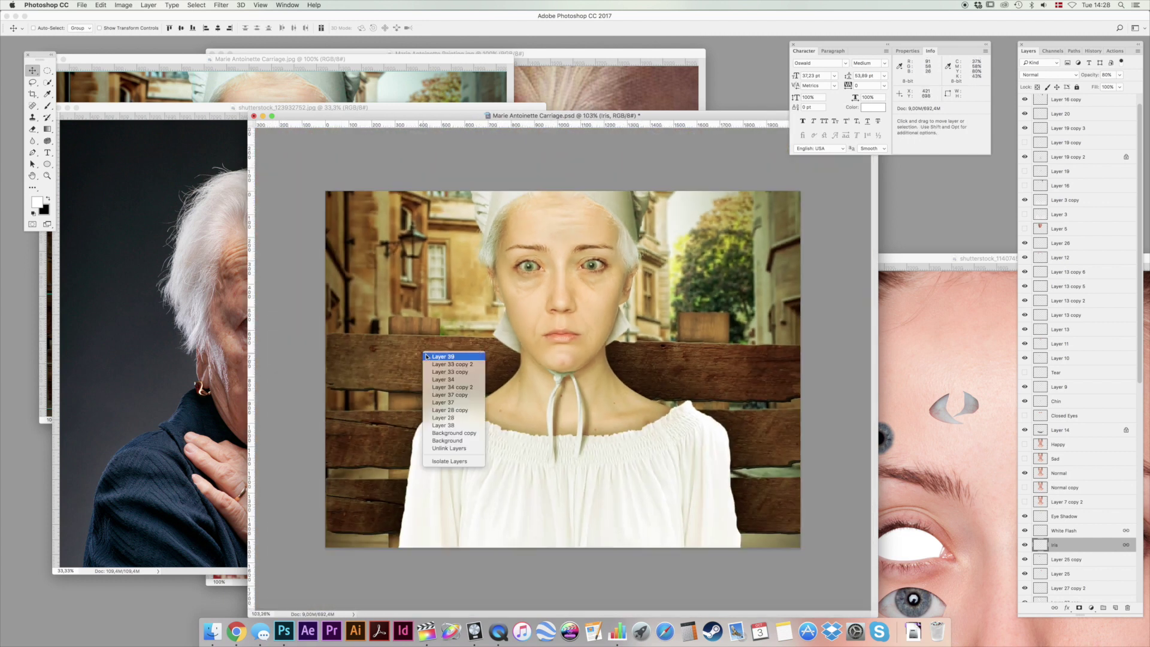
{"action": "left_click", "coordinate": [375, 359]}
{"action": "scroll", "coordinate": [1085, 561], "scroll_direction": "down", "scroll_amount": 10}
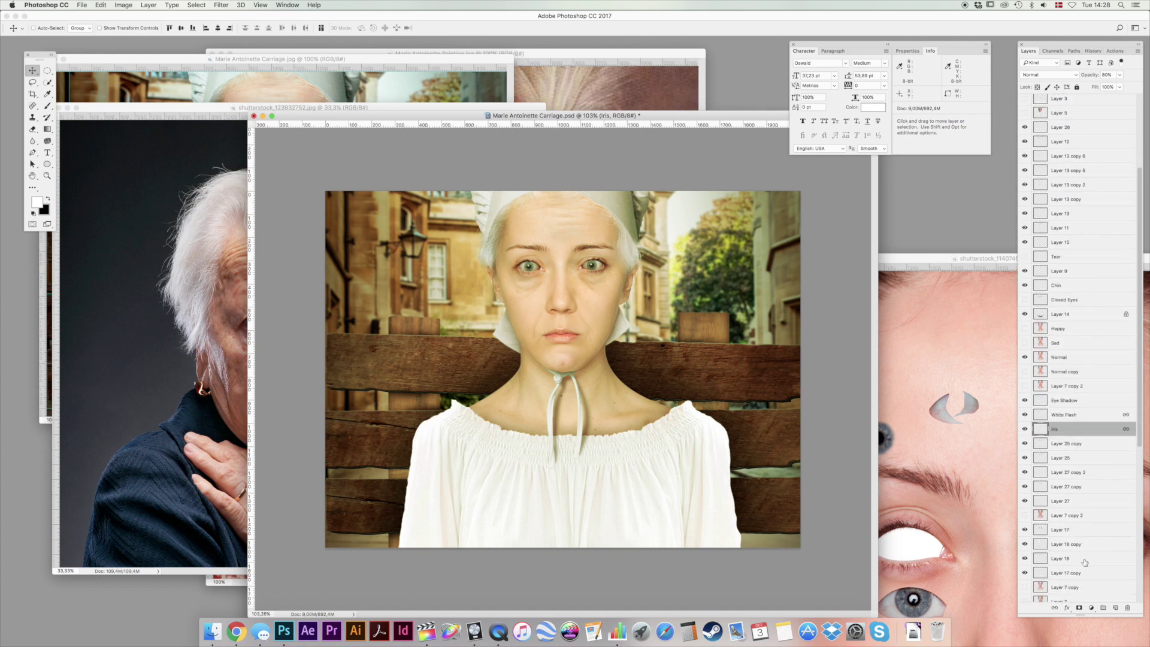
{"action": "scroll", "coordinate": [1085, 562], "scroll_direction": "down", "scroll_amount": 7}
{"action": "left_click", "coordinate": [1072, 460]}
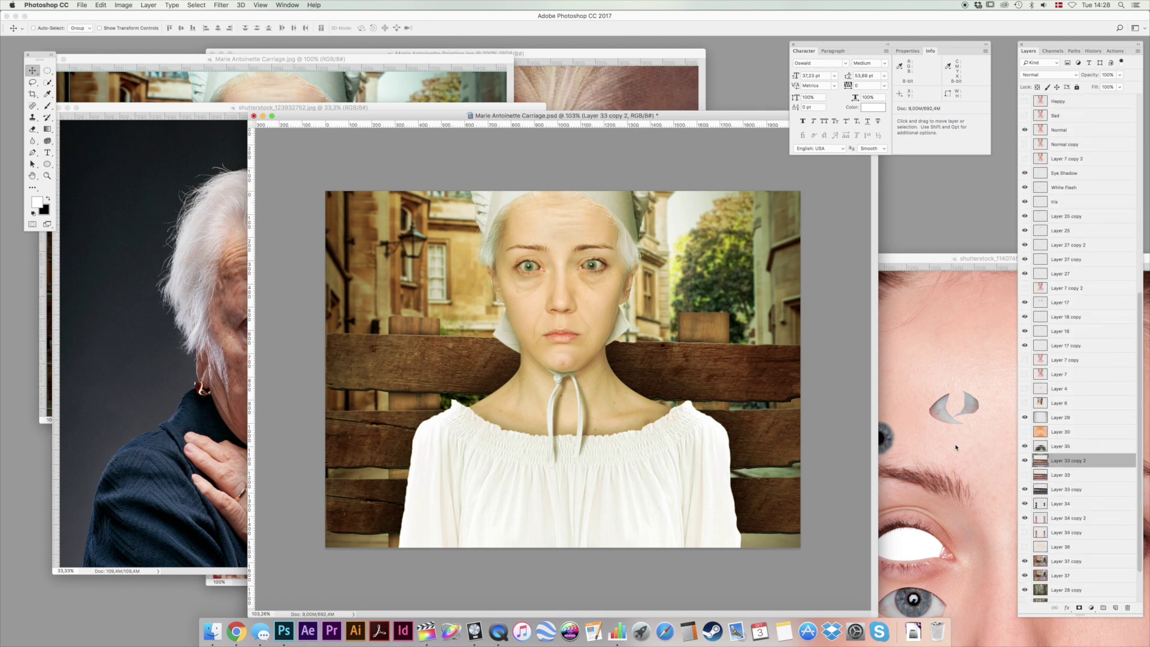
{"action": "left_click_drag", "start_coordinate": [655, 462], "coordinate": [563, 311]}
{"action": "key", "text": "super+z"}
Hide and show Layer 35, Layer 33 copy, Layer 34 and Layer 34 copy 2 to examine what each adds to the carriage.
{"action": "left_click", "coordinate": [1024, 445]}
{"action": "left_click", "coordinate": [1025, 446]}
{"action": "left_click", "coordinate": [1025, 489]}
{"action": "left_click", "coordinate": [1025, 489]}
{"action": "left_click", "coordinate": [1093, 491]}
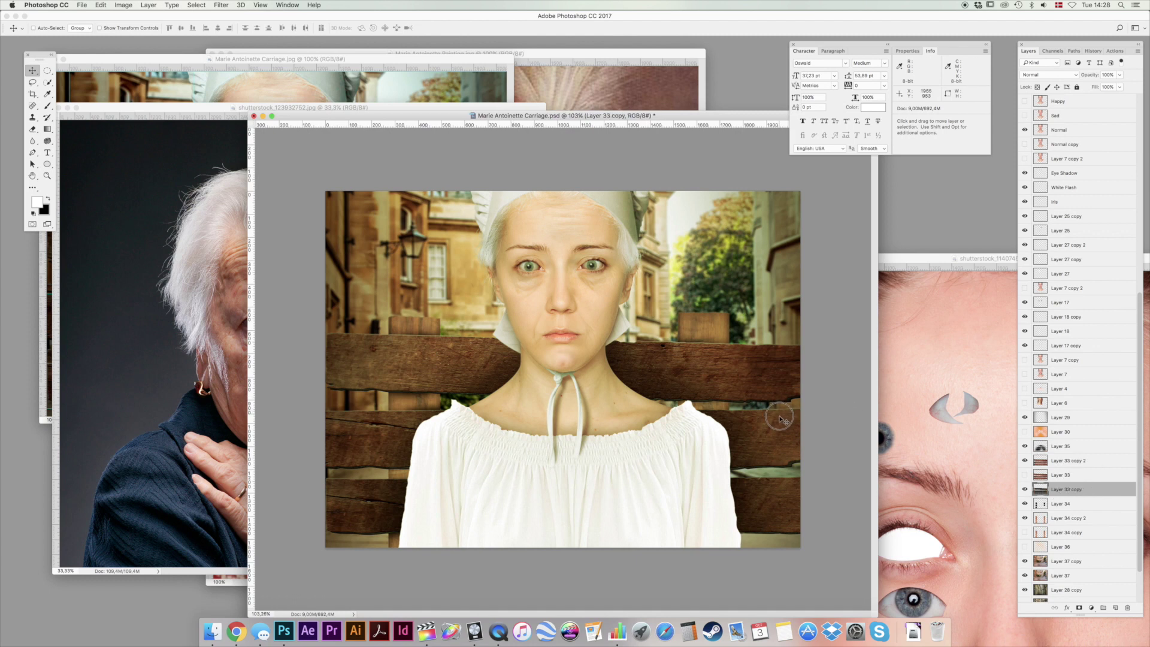
{"action": "left_click", "coordinate": [1025, 504]}
{"action": "left_click", "coordinate": [1026, 504]}
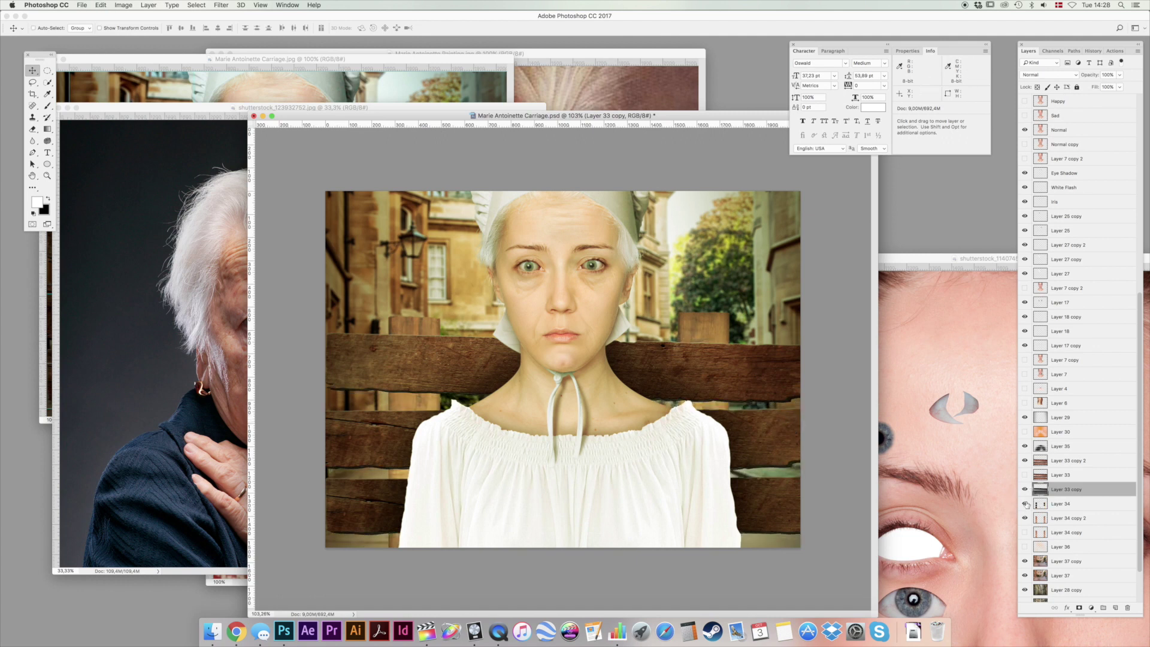
{"action": "left_click", "coordinate": [1025, 503]}
{"action": "left_click", "coordinate": [1025, 519]}
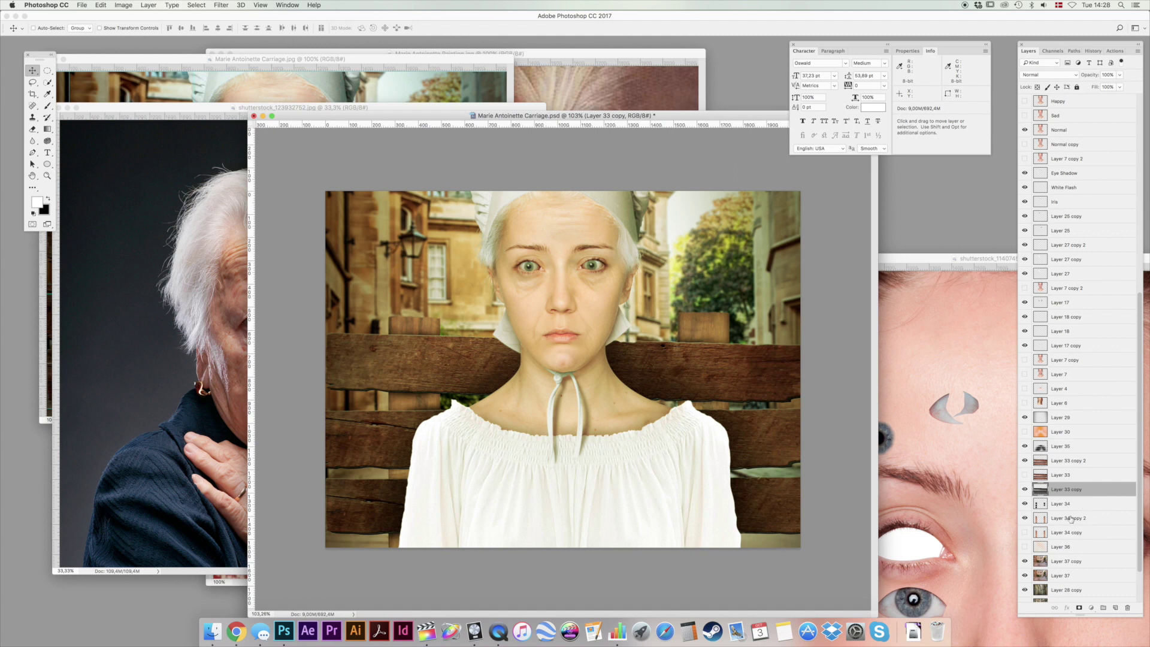
Try moving the post layer, Layer 34 copy 2, undo it, and try moving the background layer, Layer 37 copy.
{"action": "left_click", "coordinate": [1069, 519]}
{"action": "left_click_drag", "start_coordinate": [743, 316], "coordinate": [691, 316]}
{"action": "key", "text": "super+z"}
{"action": "left_click", "coordinate": [1075, 562]}
{"action": "left_click_drag", "start_coordinate": [647, 460], "coordinate": [716, 308]}
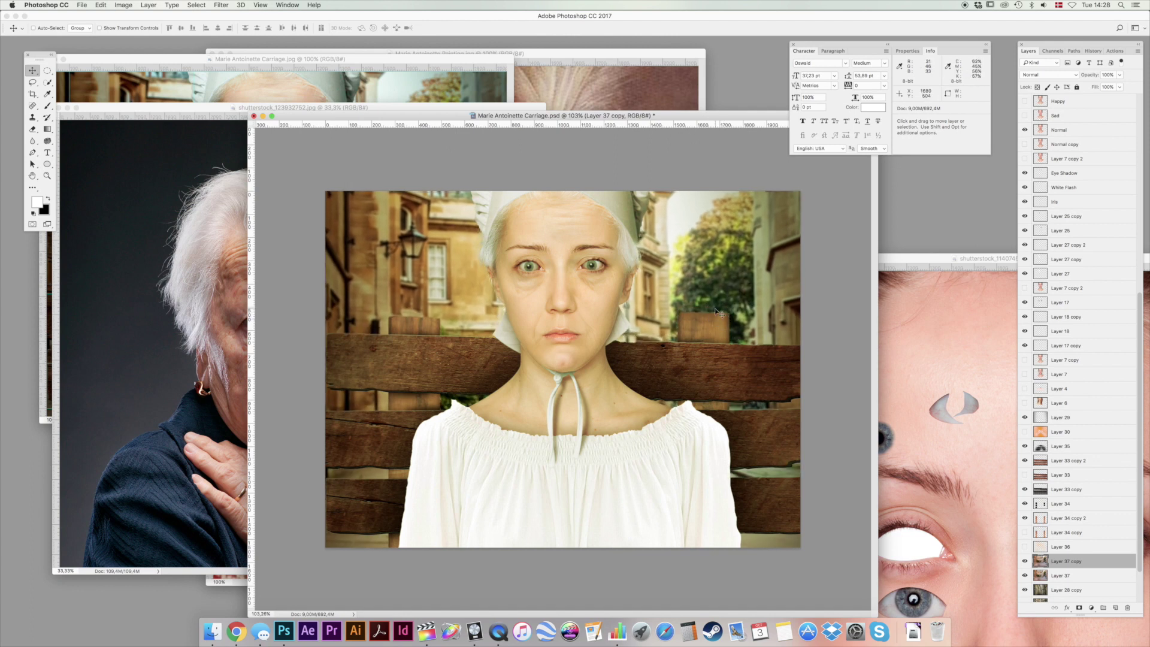